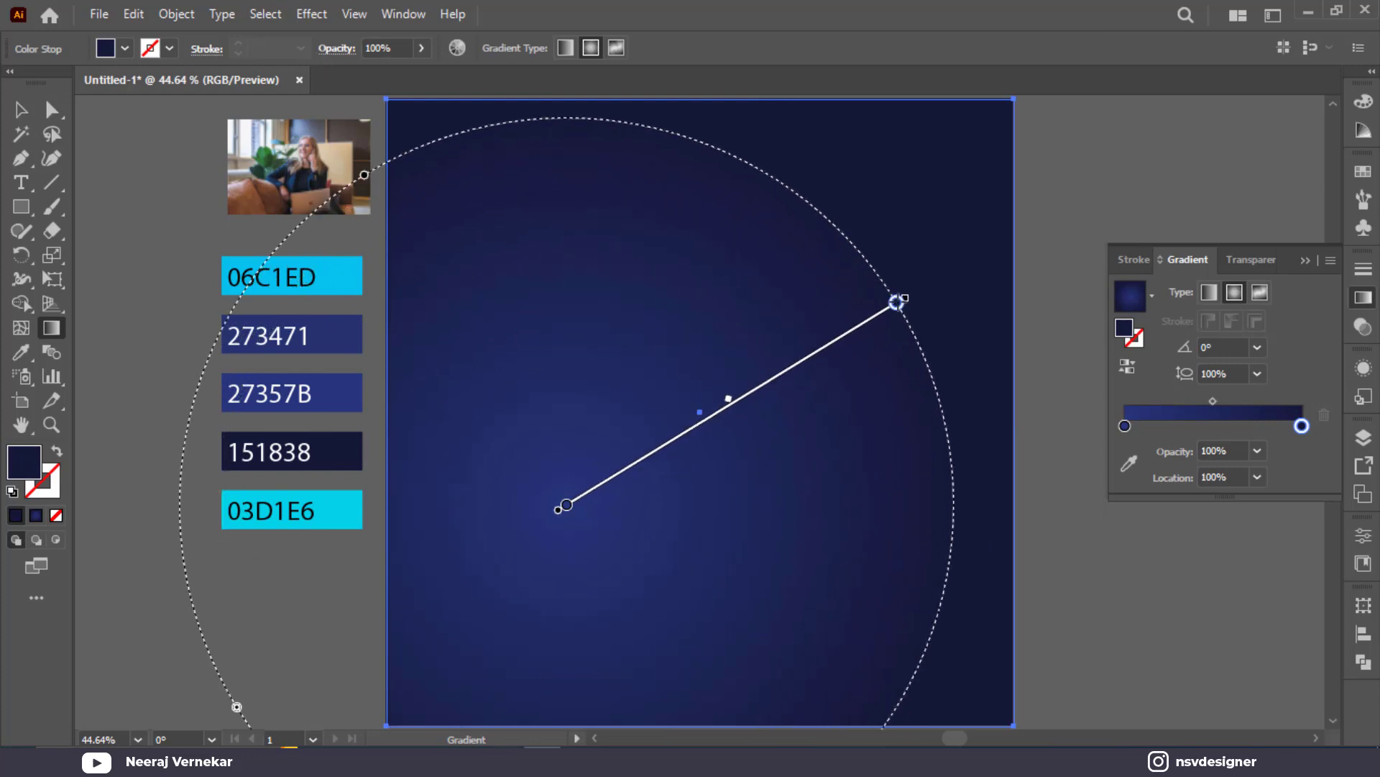
Finish editing the background gradient and draw a large circle over the upper-right part of the artboard
click(16, 109)
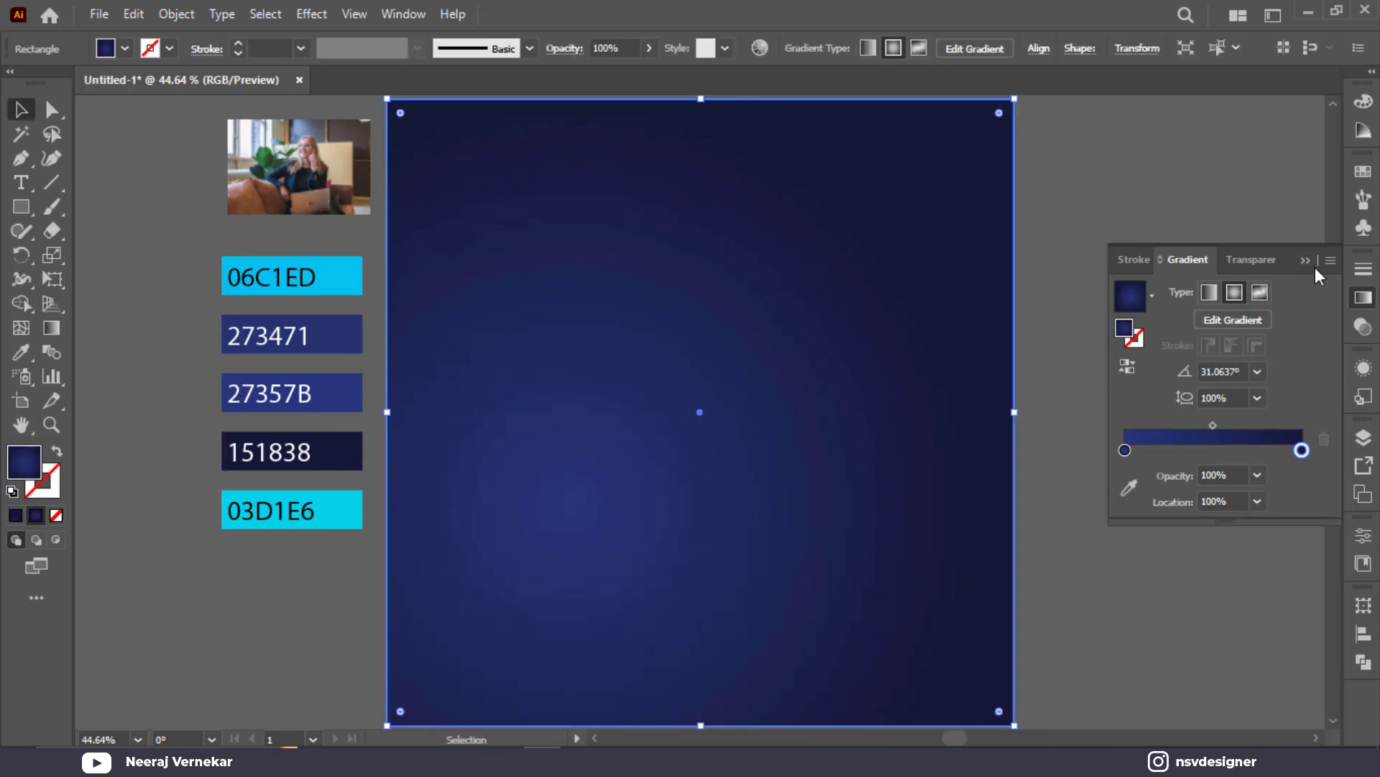
click(1307, 261)
click(1215, 243)
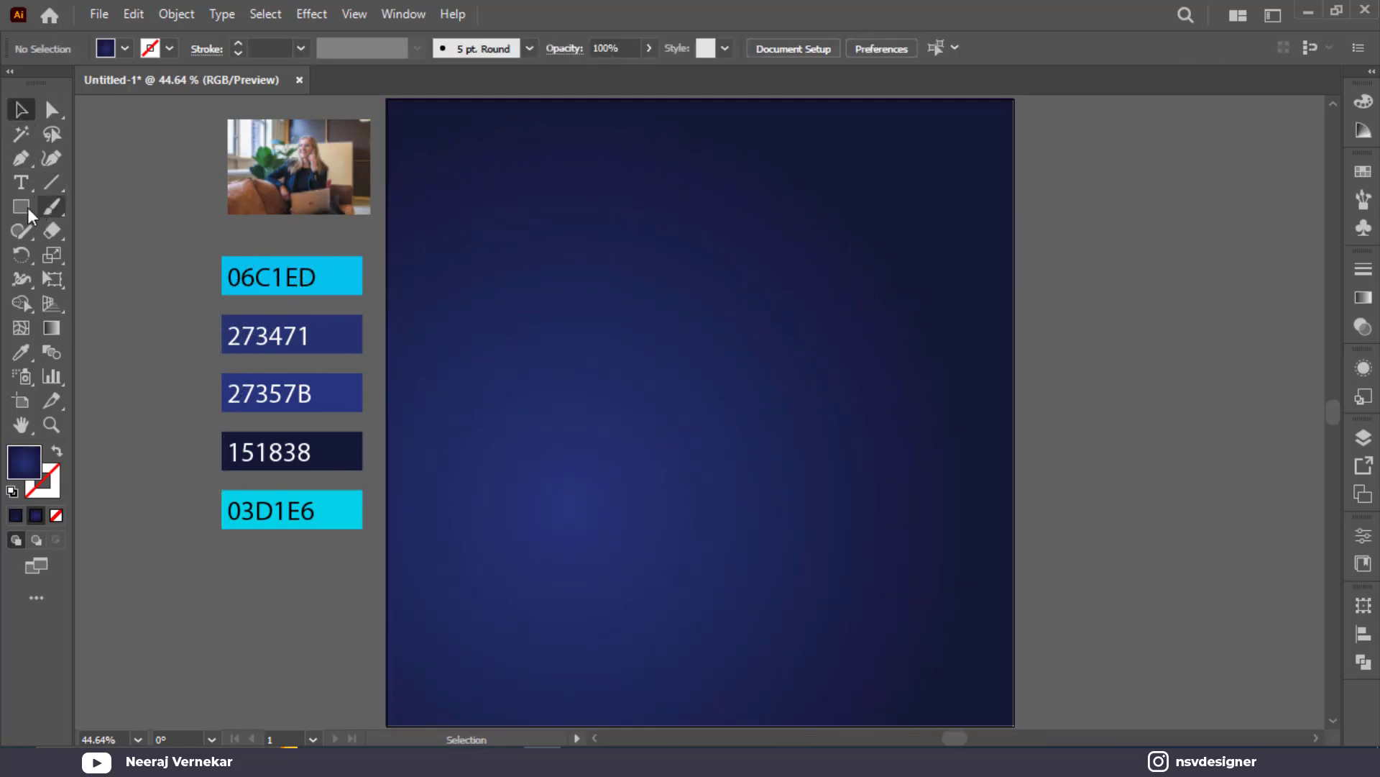
drag(27, 208, 108, 259)
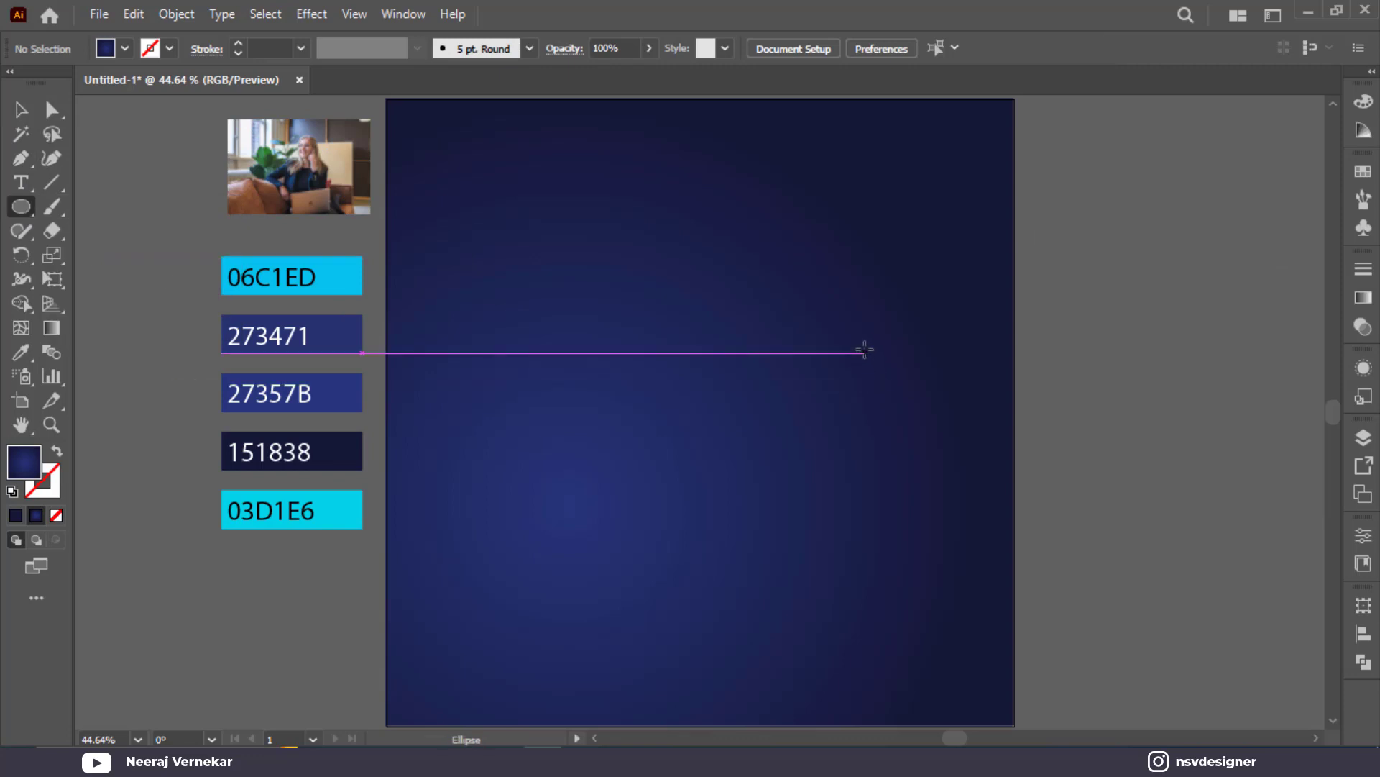
drag(841, 361, 989, 463)
Fill the new circle with a brown swatch
click(124, 49)
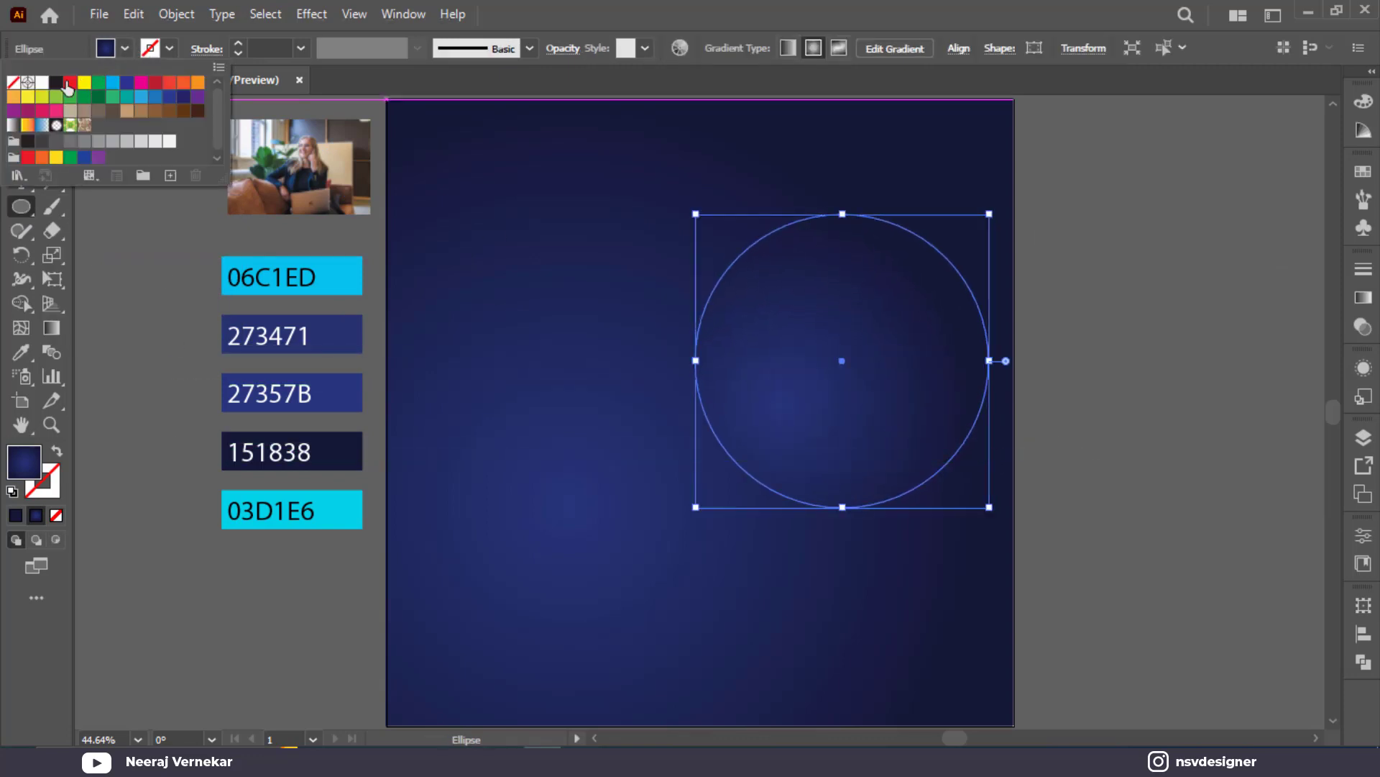
click(68, 83)
click(156, 114)
click(667, 18)
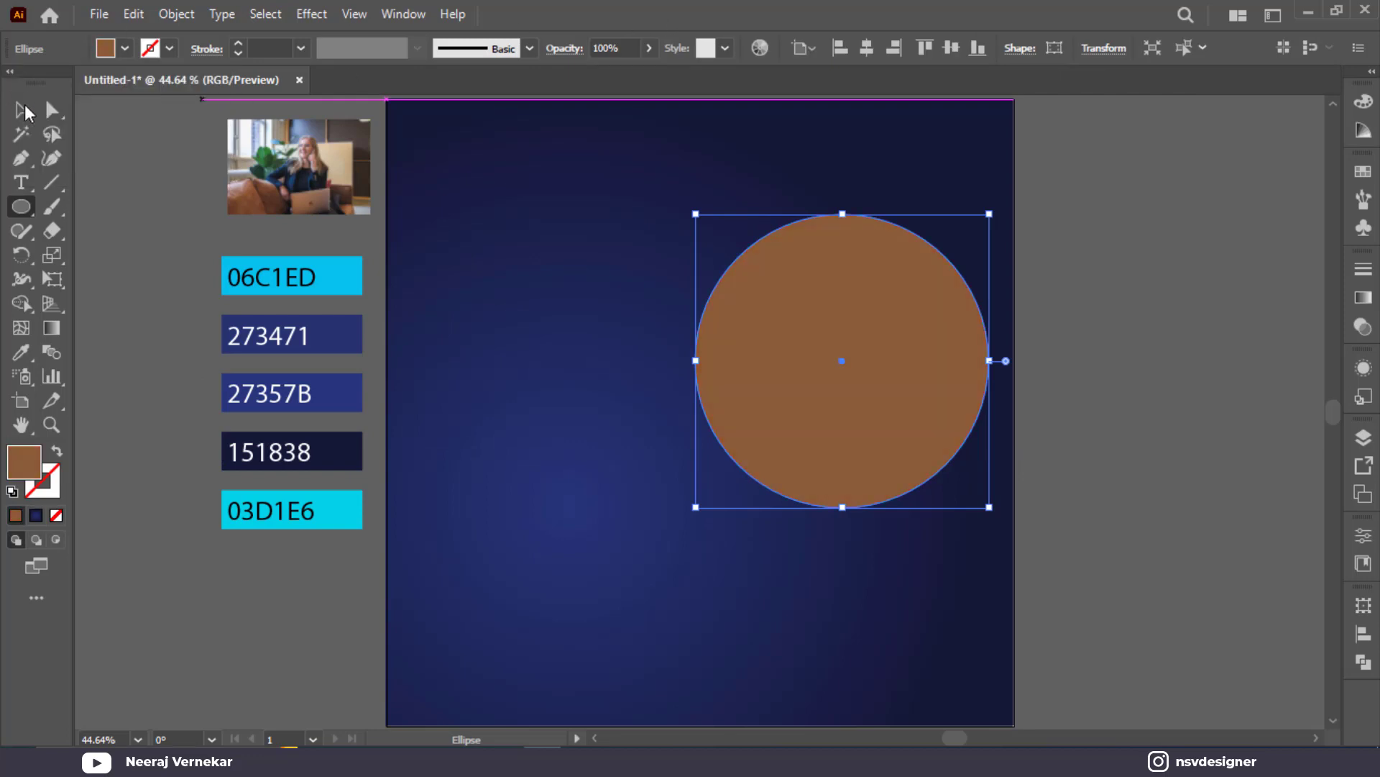
Move the brown circle slightly away from the artboard's right edge and enlarge it slightly, keeping it proportional
click(50, 111)
click(23, 110)
drag(815, 388, 793, 388)
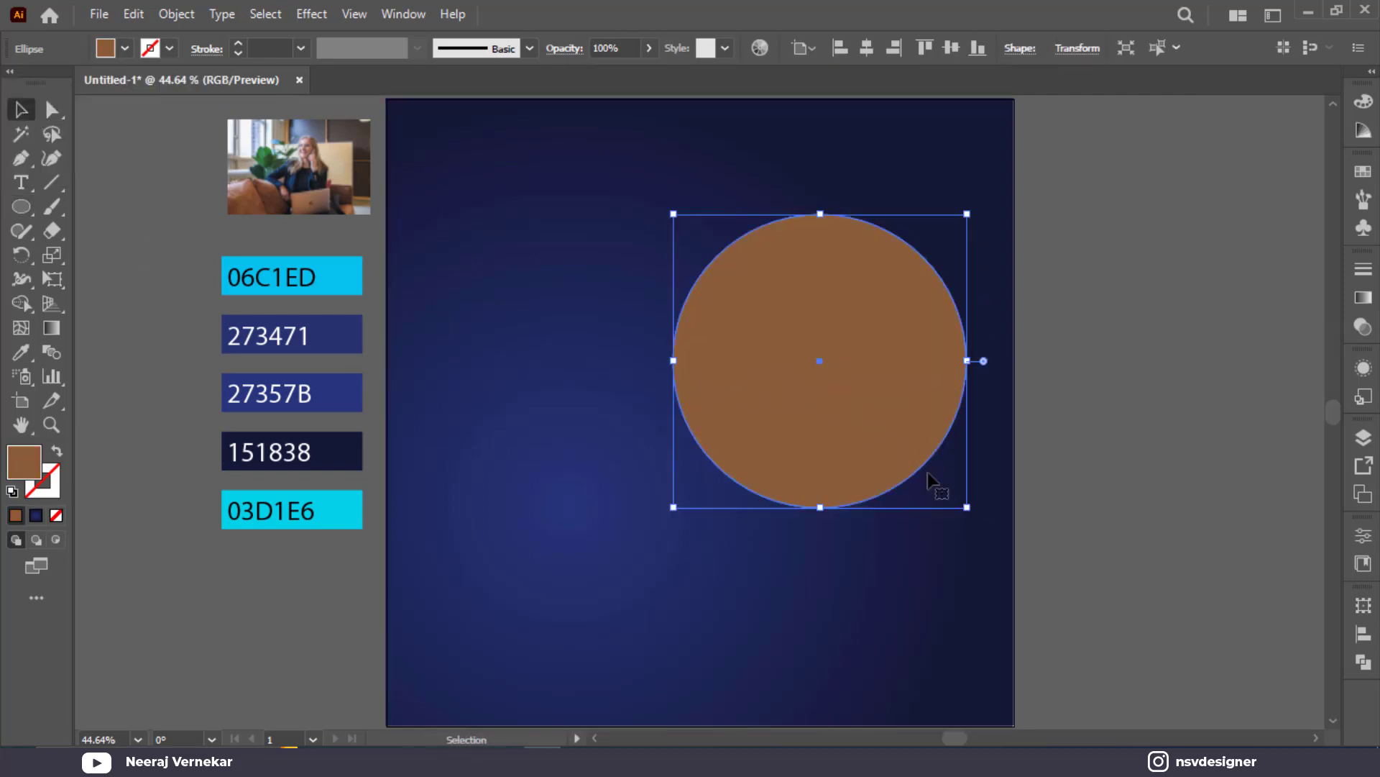
drag(968, 509, 1003, 533)
mouse_move(919, 473)
mouse_down()
mouse_move(909, 481)
mouse_move(911, 455)
mouse_up()
click(1129, 453)
click(939, 418)
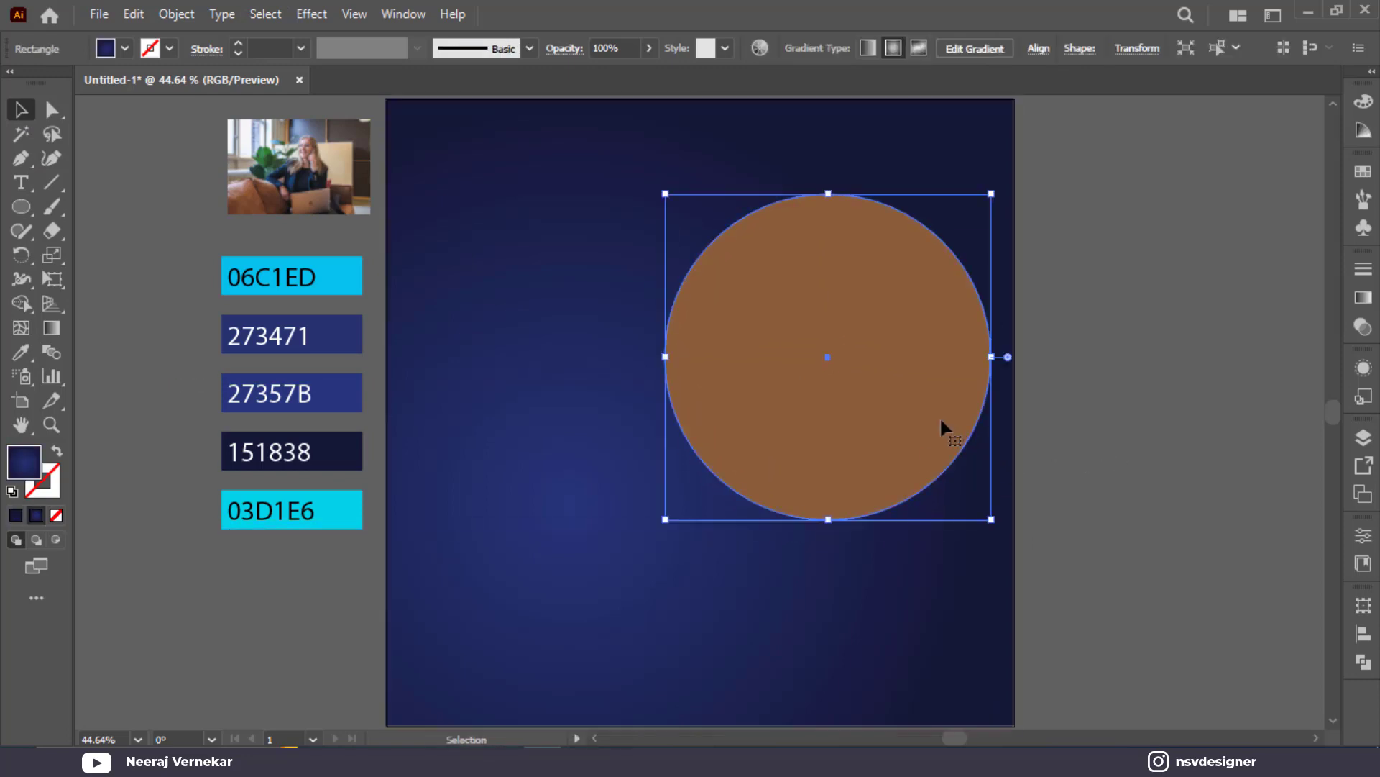
click(991, 525)
click(897, 458)
drag(992, 526, 983, 511)
click(1032, 527)
click(943, 460)
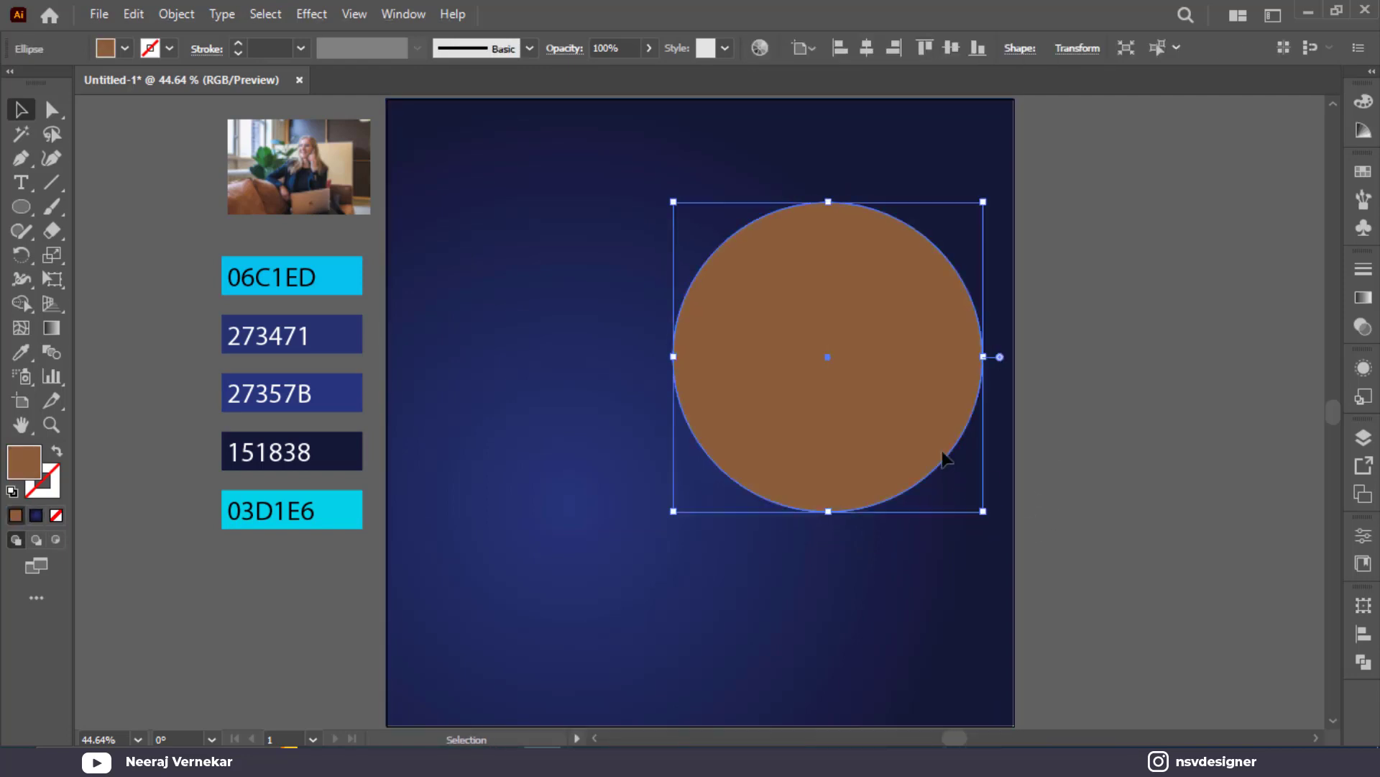
Offset the brown circle's path inward by -23 pt to create a smaller concentric circle
click(189, 19)
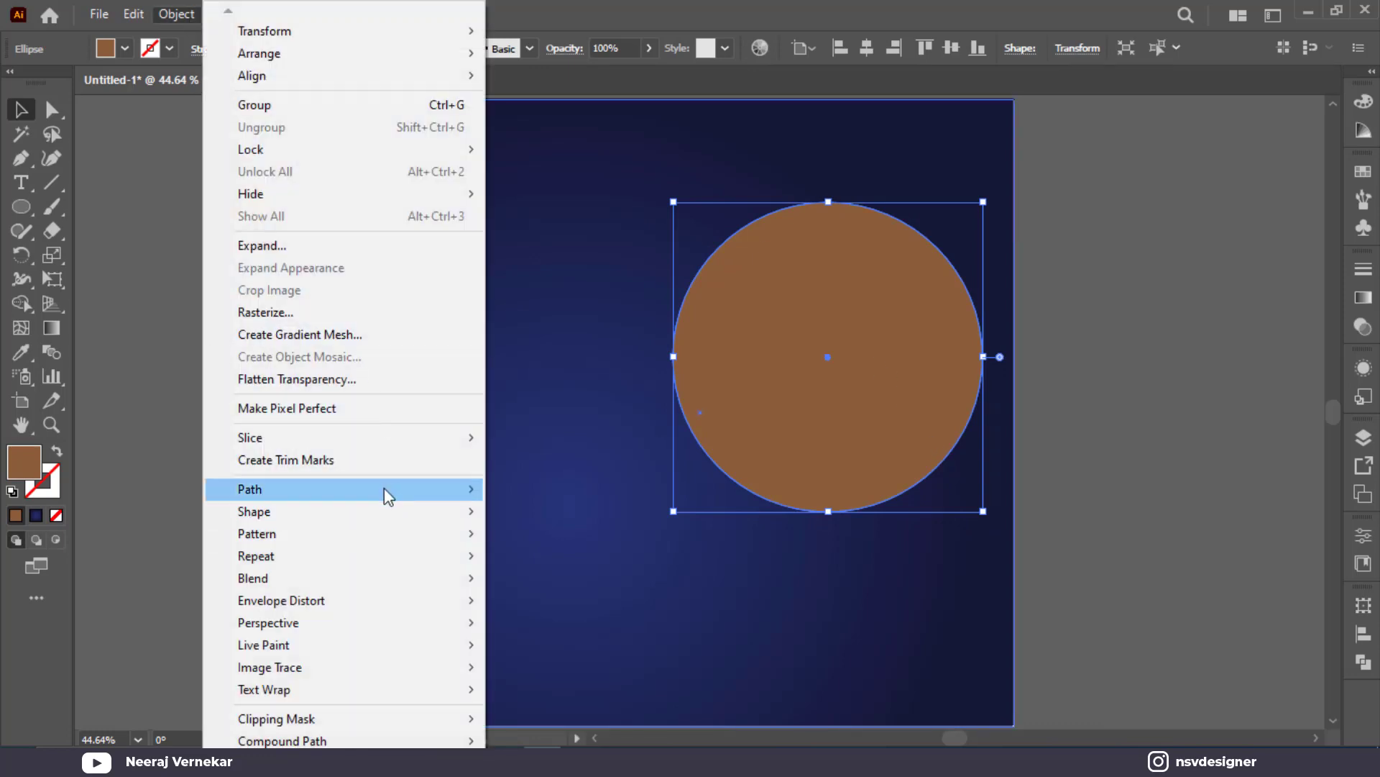
mouse_move(384, 488)
click(641, 563)
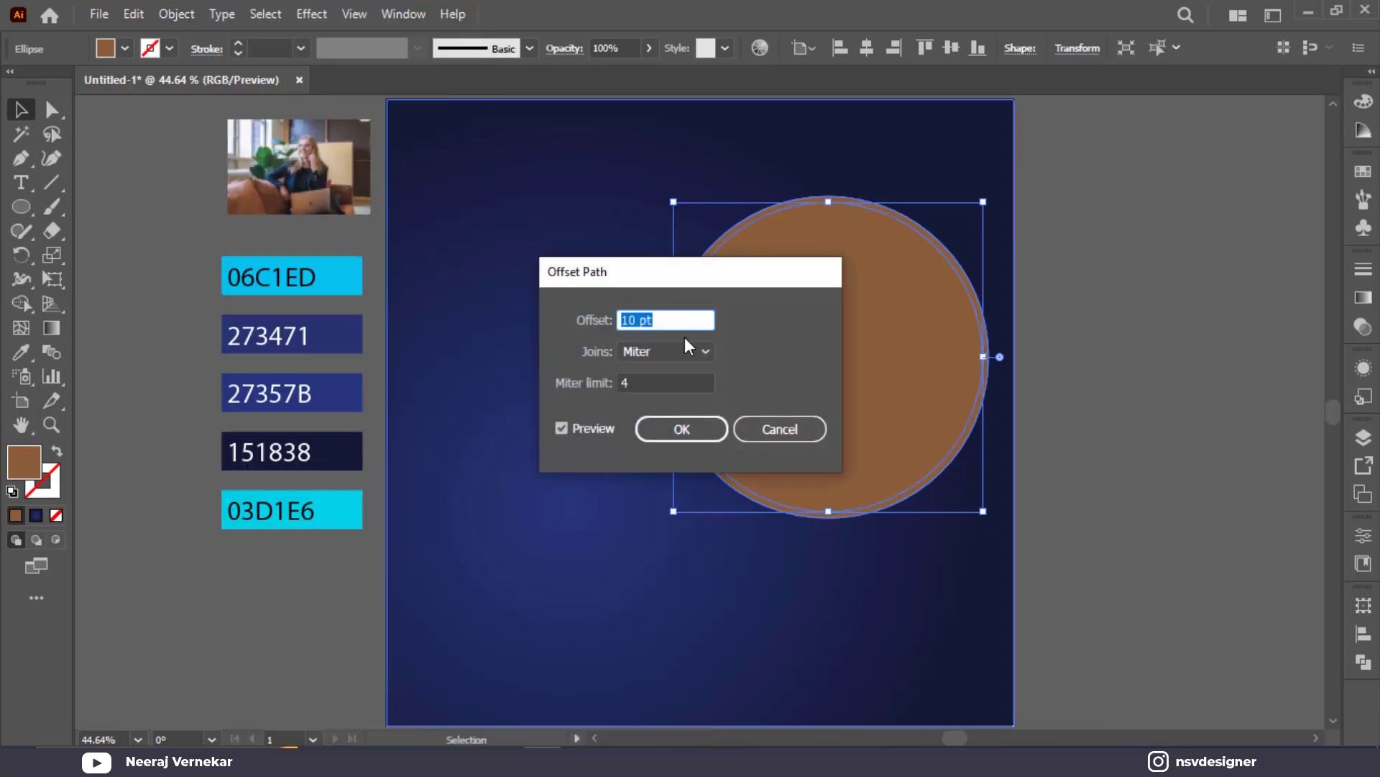
scroll(684, 328, down, 20)
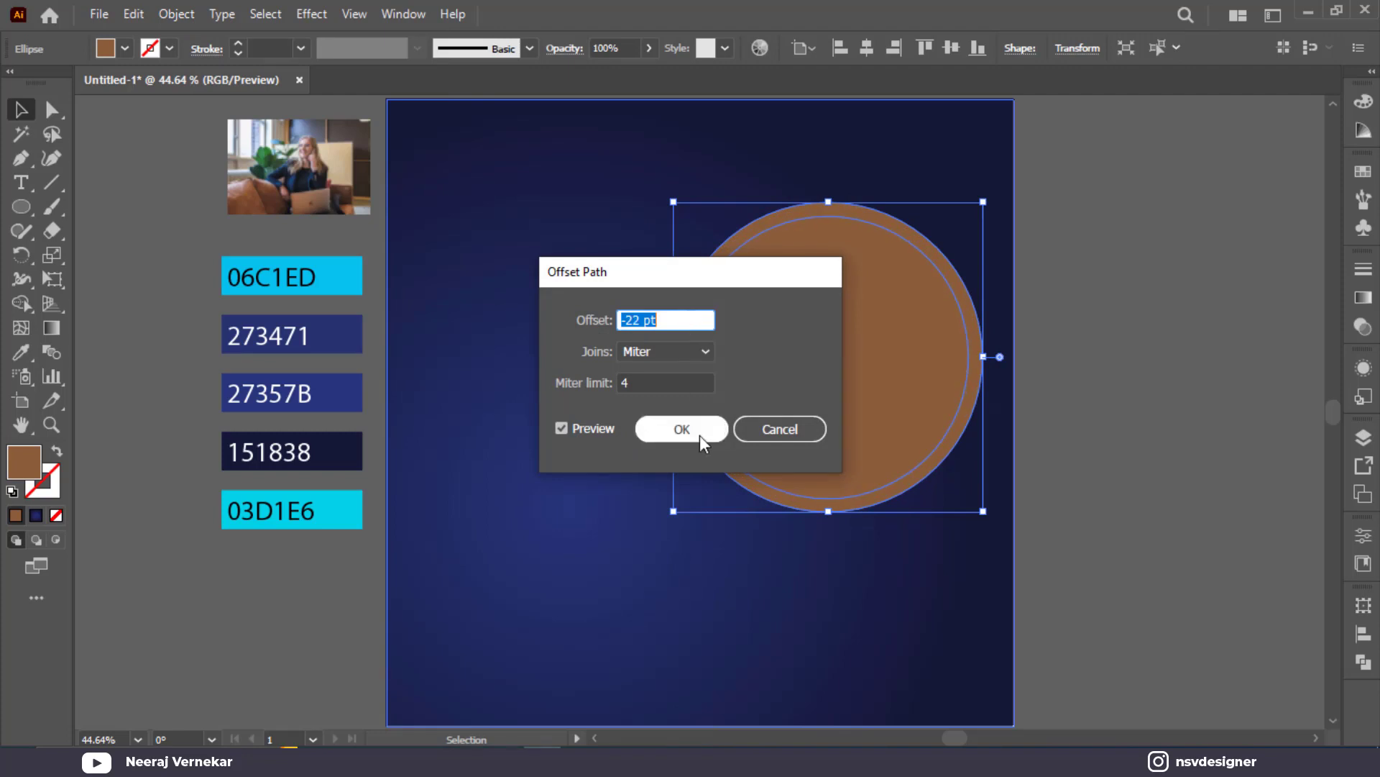
scroll(672, 327, down, 1)
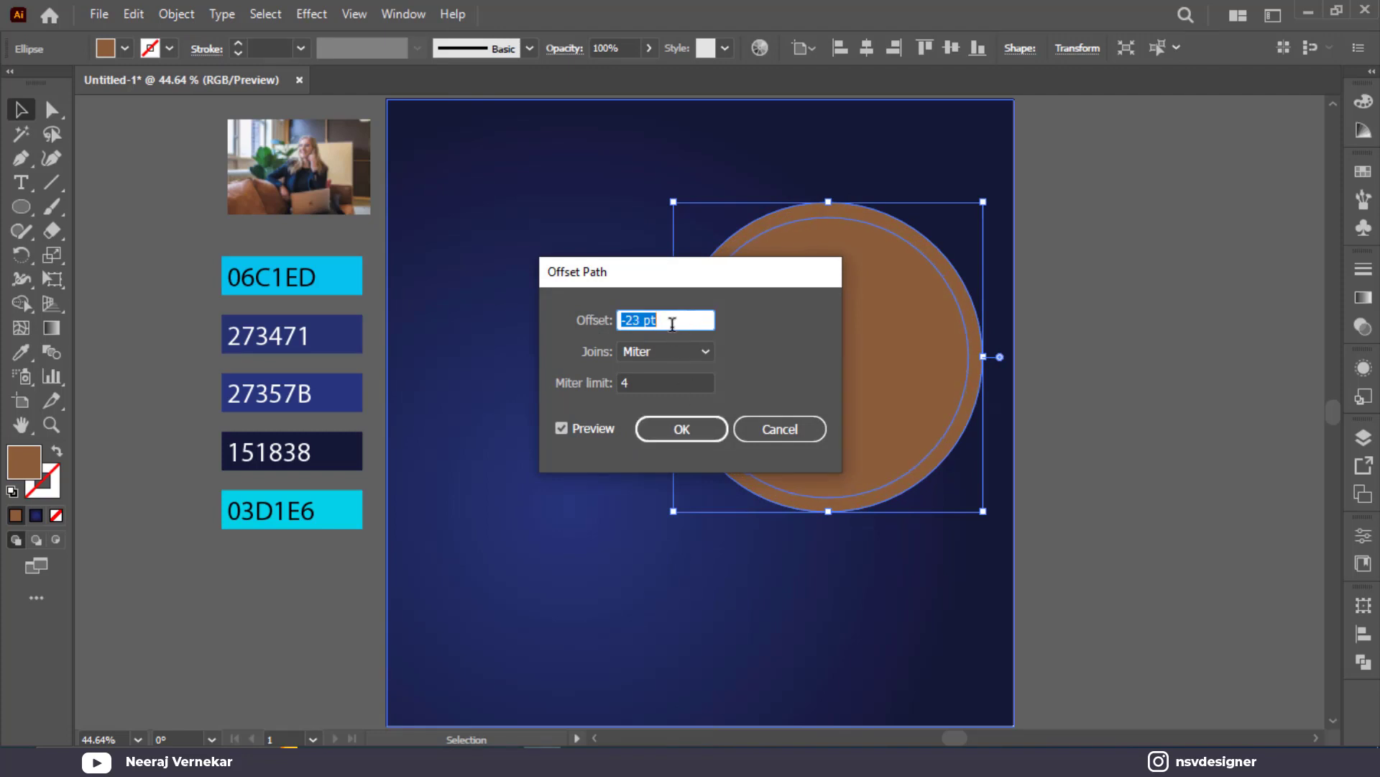
click(680, 433)
Fill the inner circle with a light tan swatch
click(125, 49)
click(127, 112)
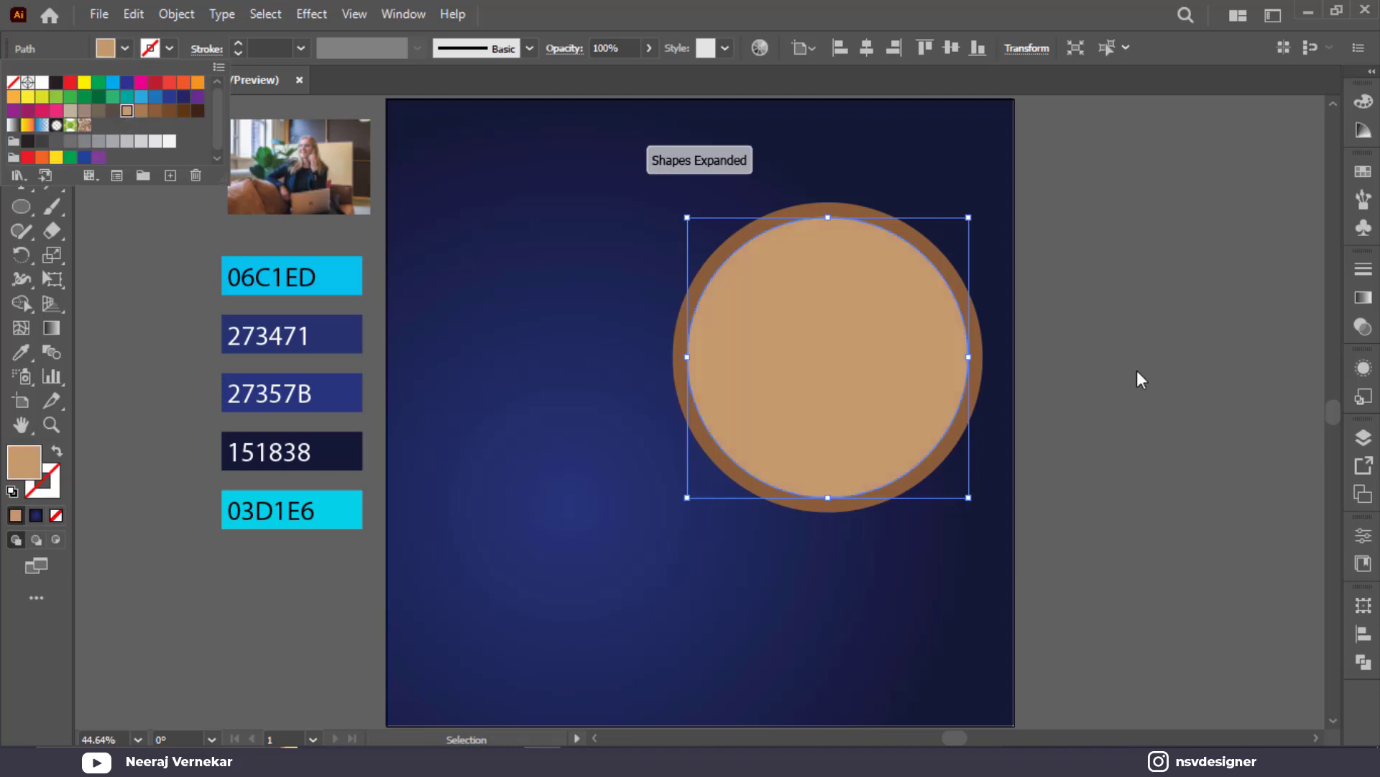
click(1133, 446)
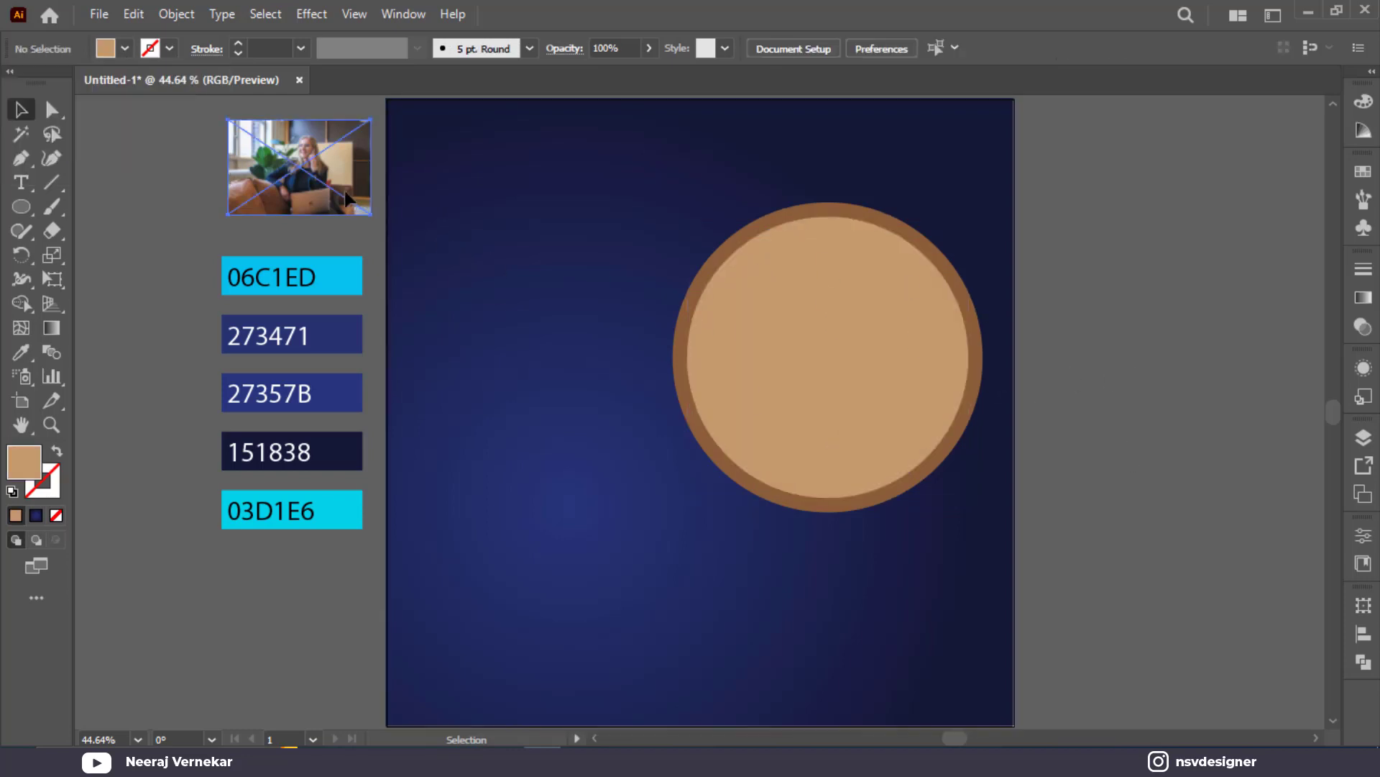
click(305, 191)
click(971, 294)
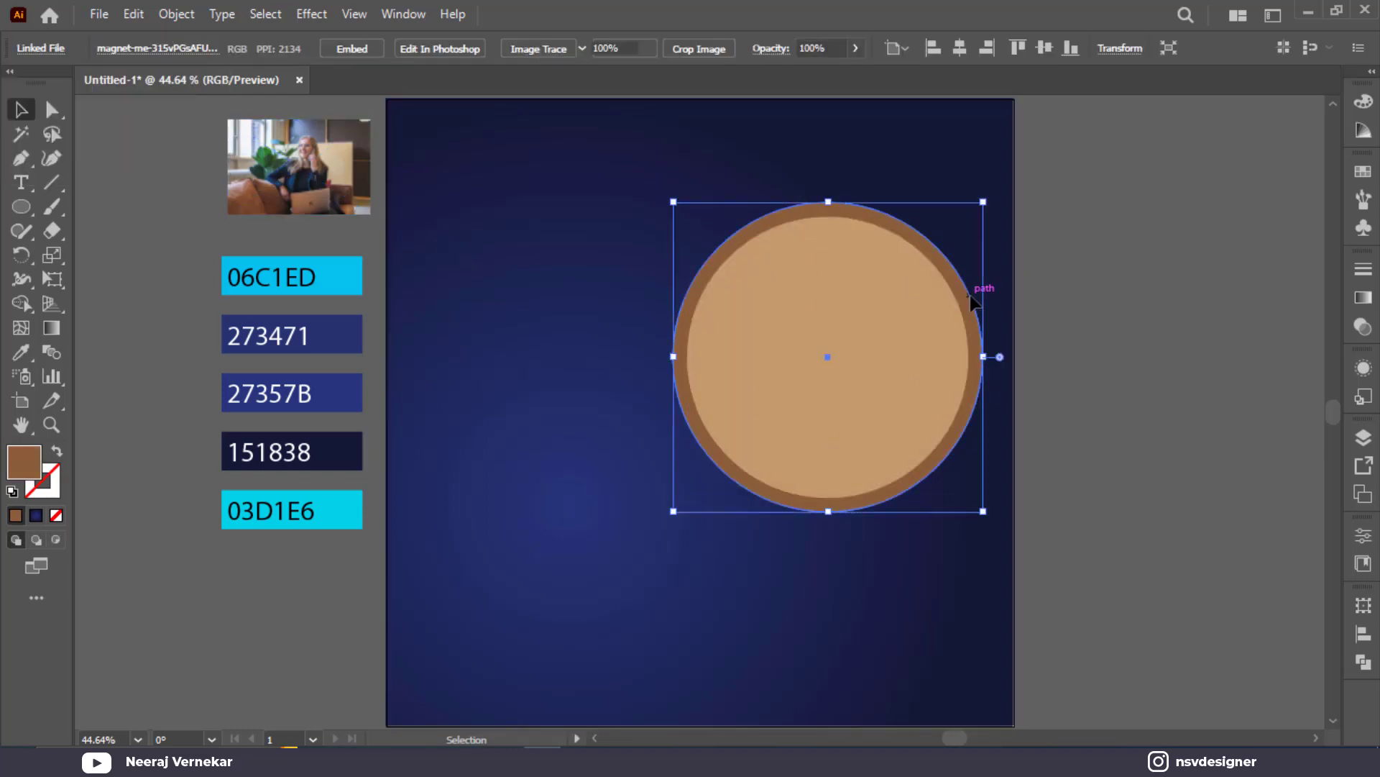
click(1134, 331)
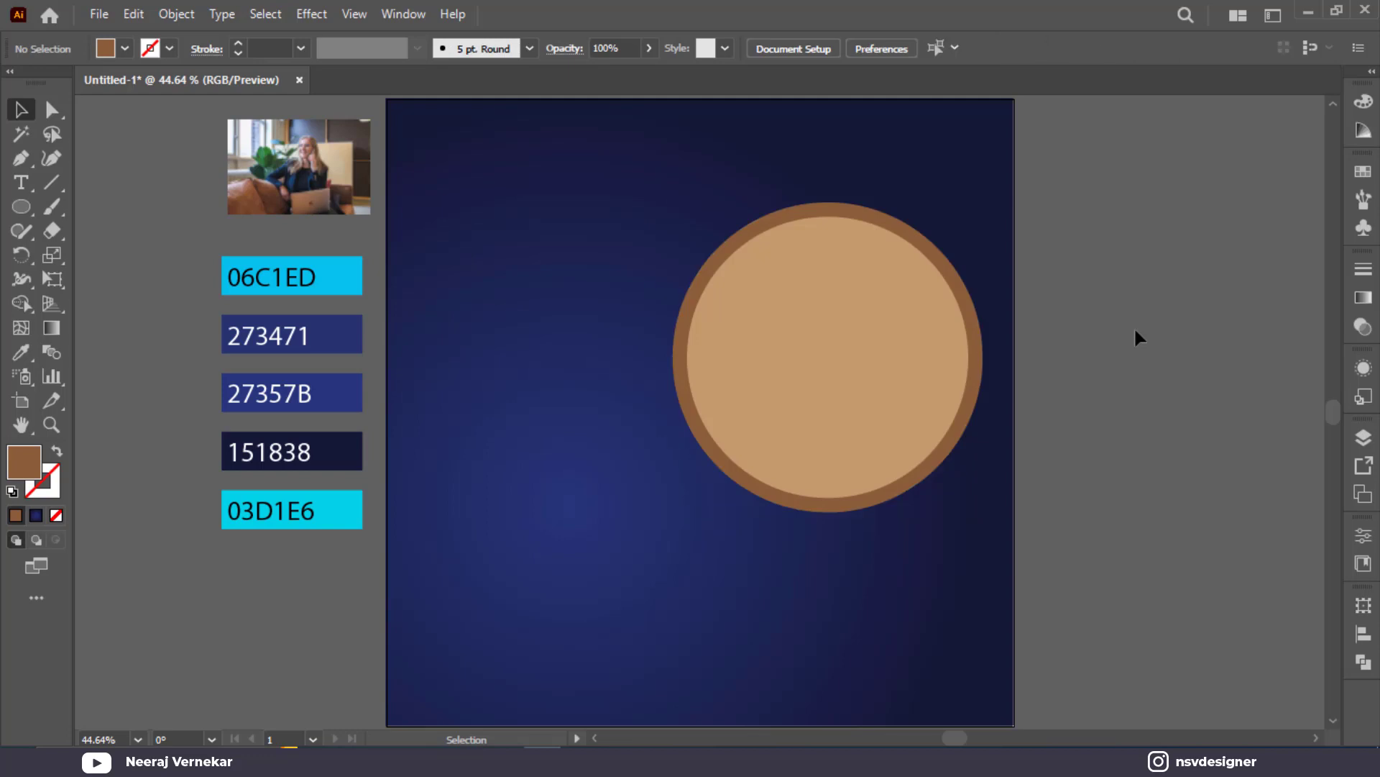
Apply the white-to-black linear gradient preset to the outer circle
click(980, 334)
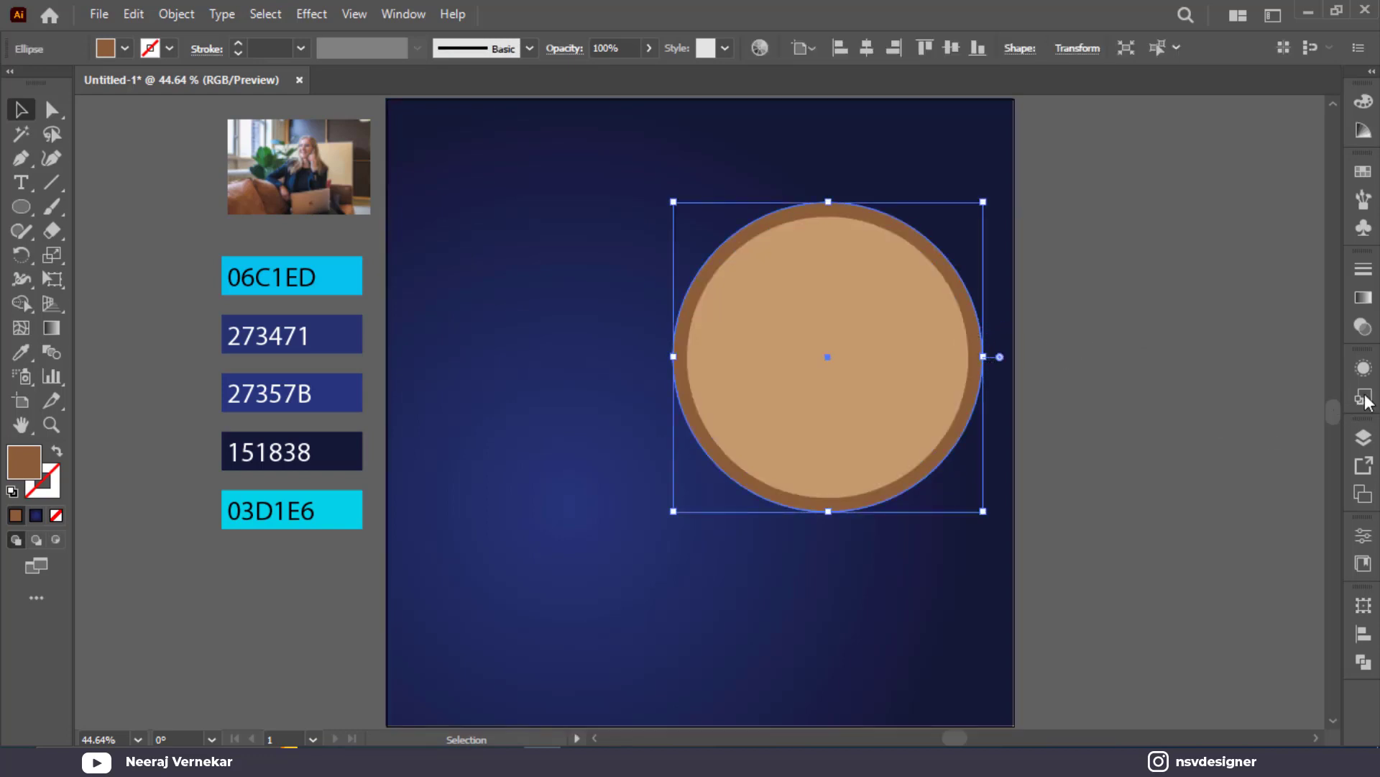
click(1364, 301)
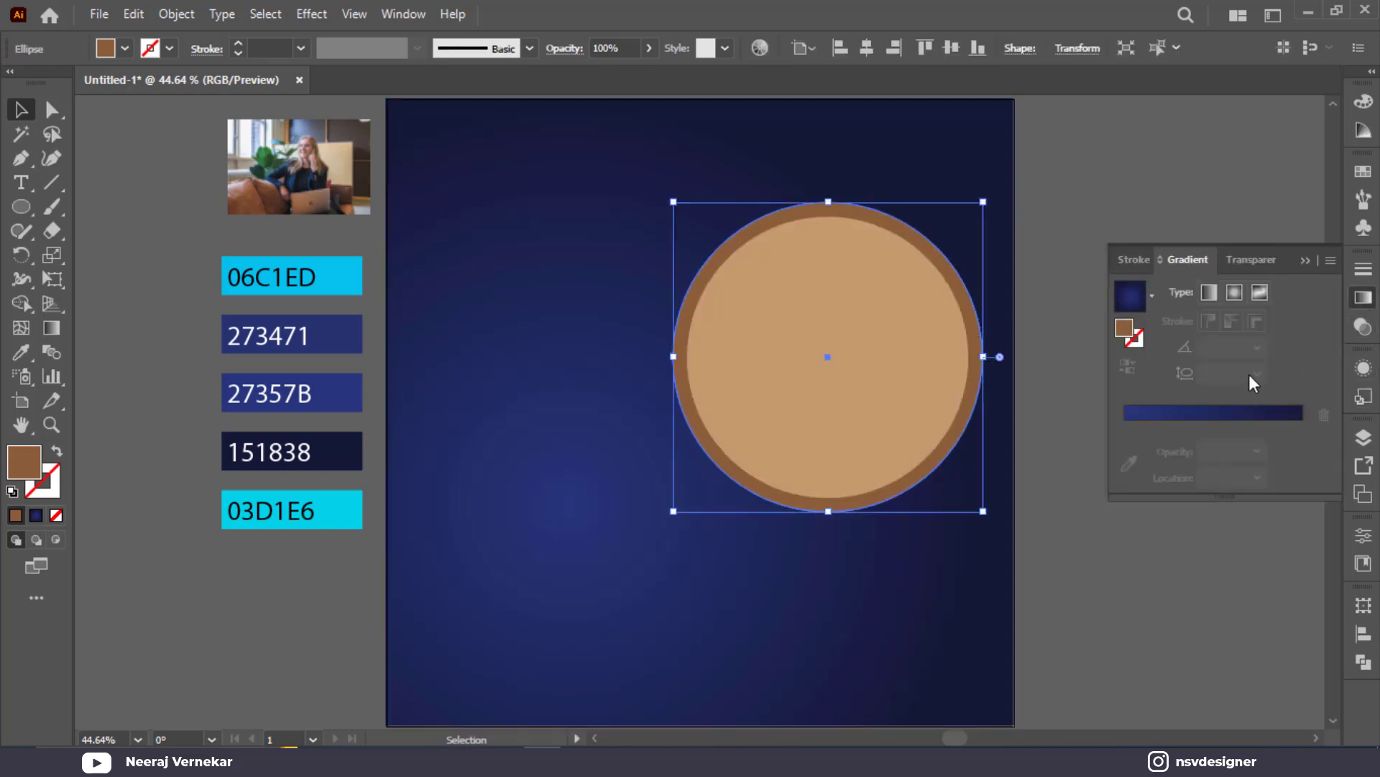
click(1153, 296)
click(1015, 331)
Recolour the outer circle's gradient stops by sampling the 06C1ED swatch for the start and the 273471 swatch for the end
click(1125, 450)
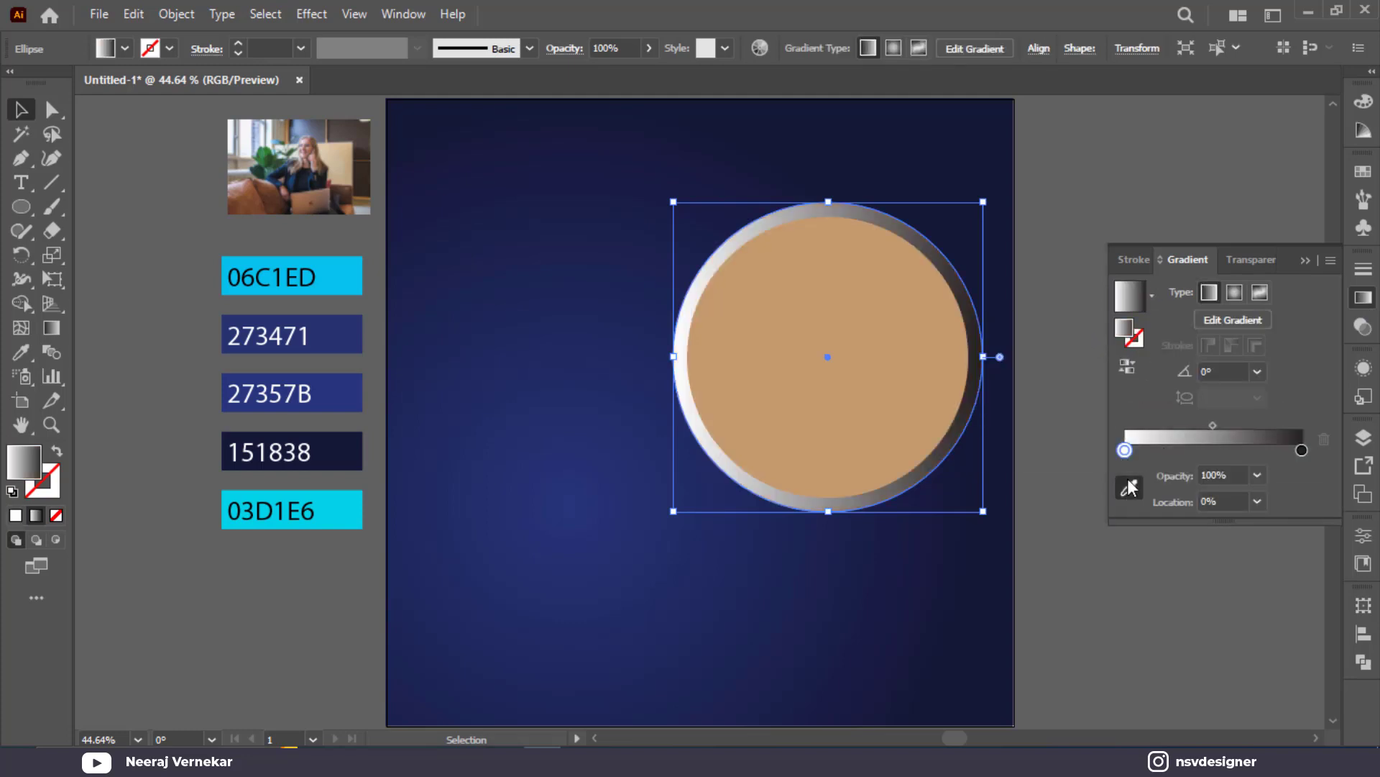
click(1129, 463)
click(358, 282)
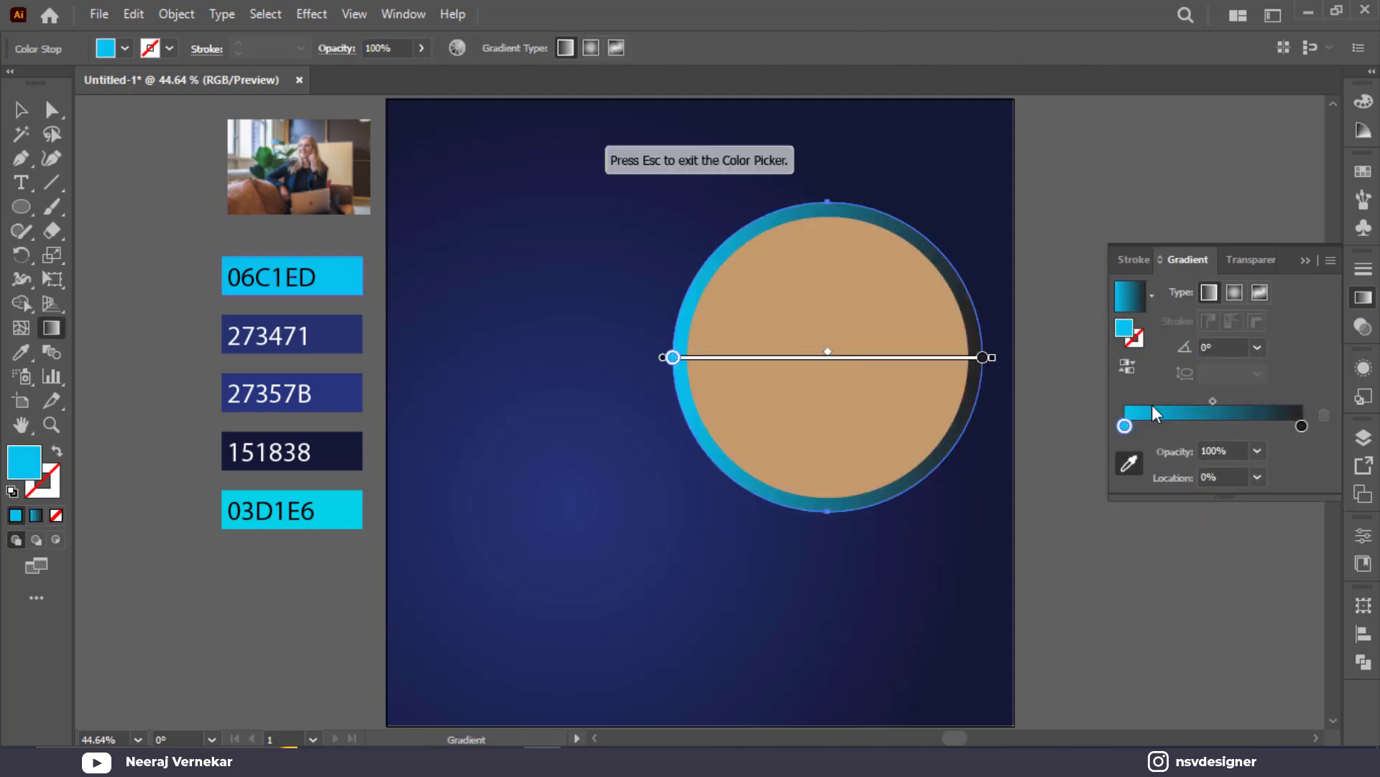
click(1302, 426)
click(356, 331)
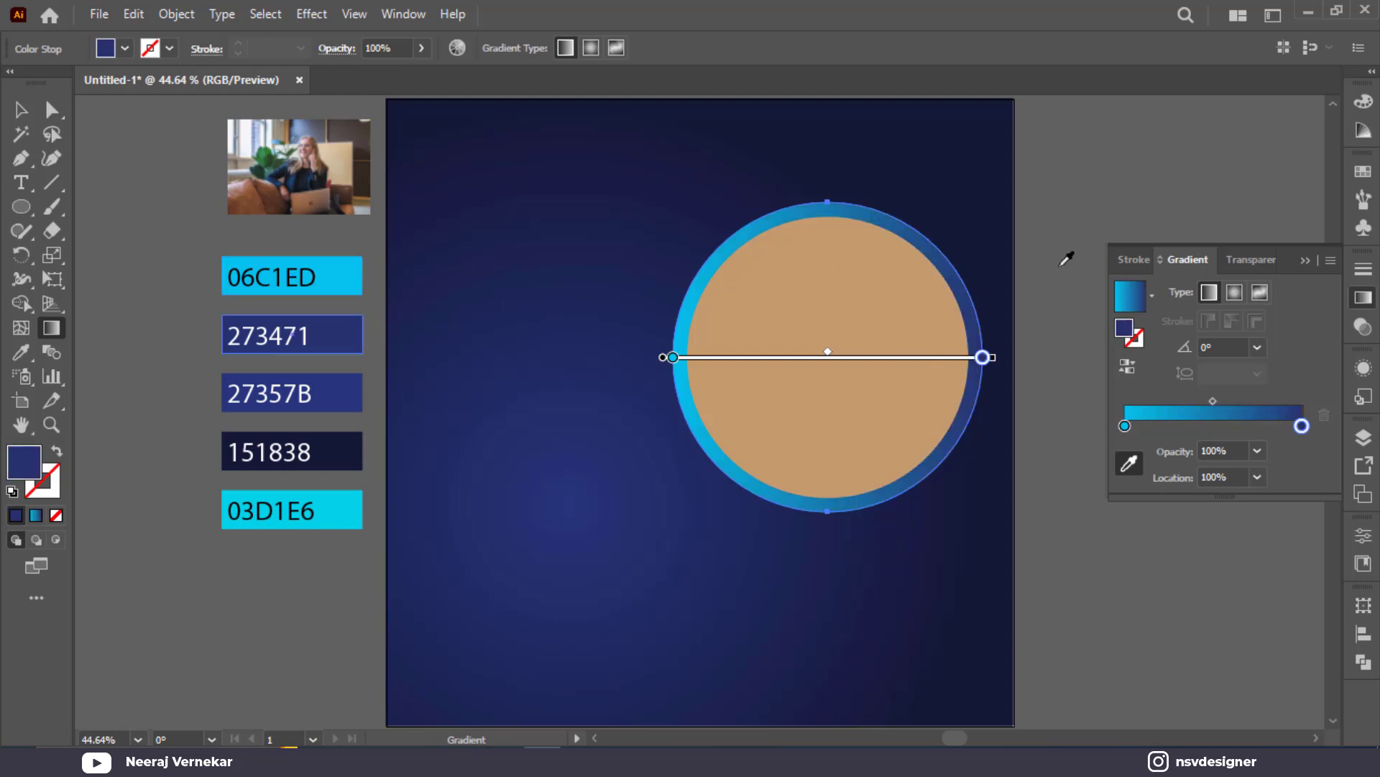
click(1306, 261)
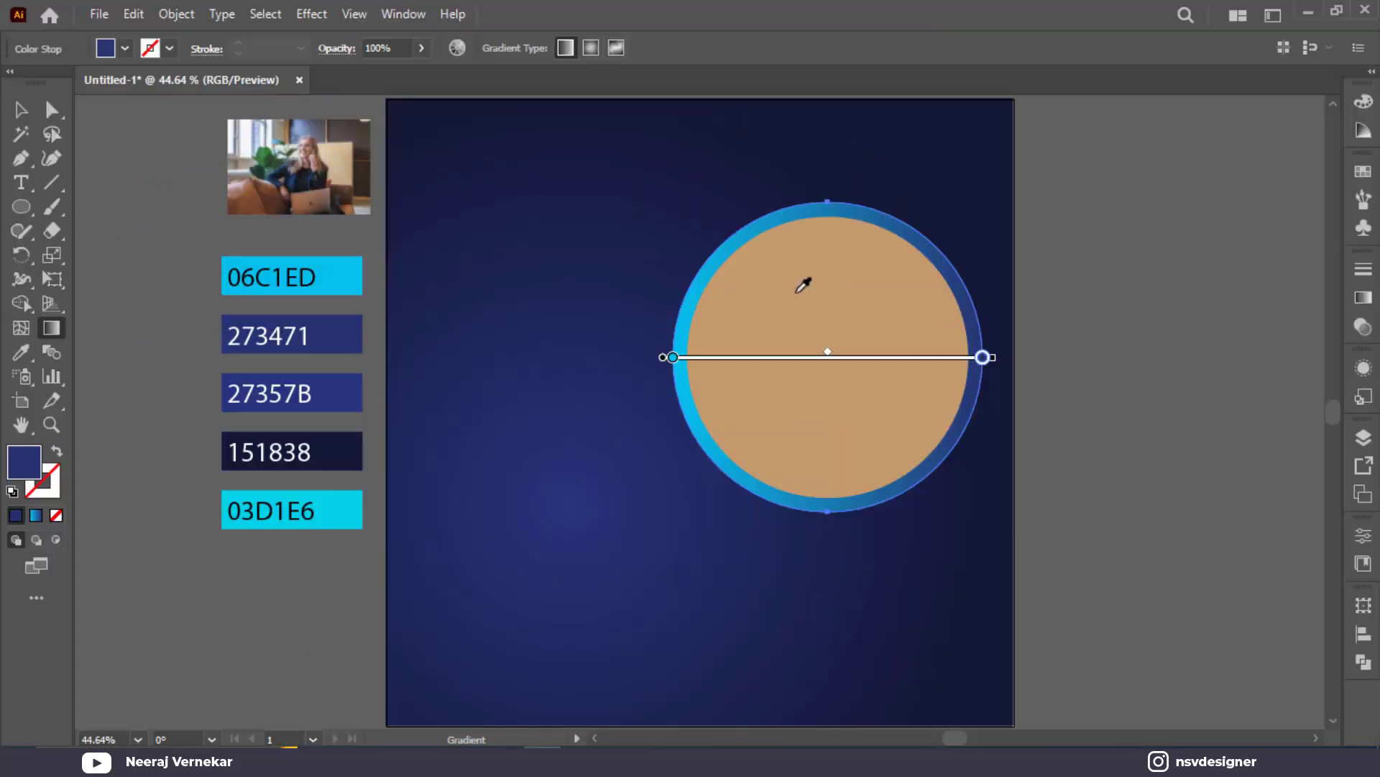
Redirect the outer circle's gradient diagonally from its upper-left to its lower-right edge
click(22, 135)
click(22, 110)
key(g)
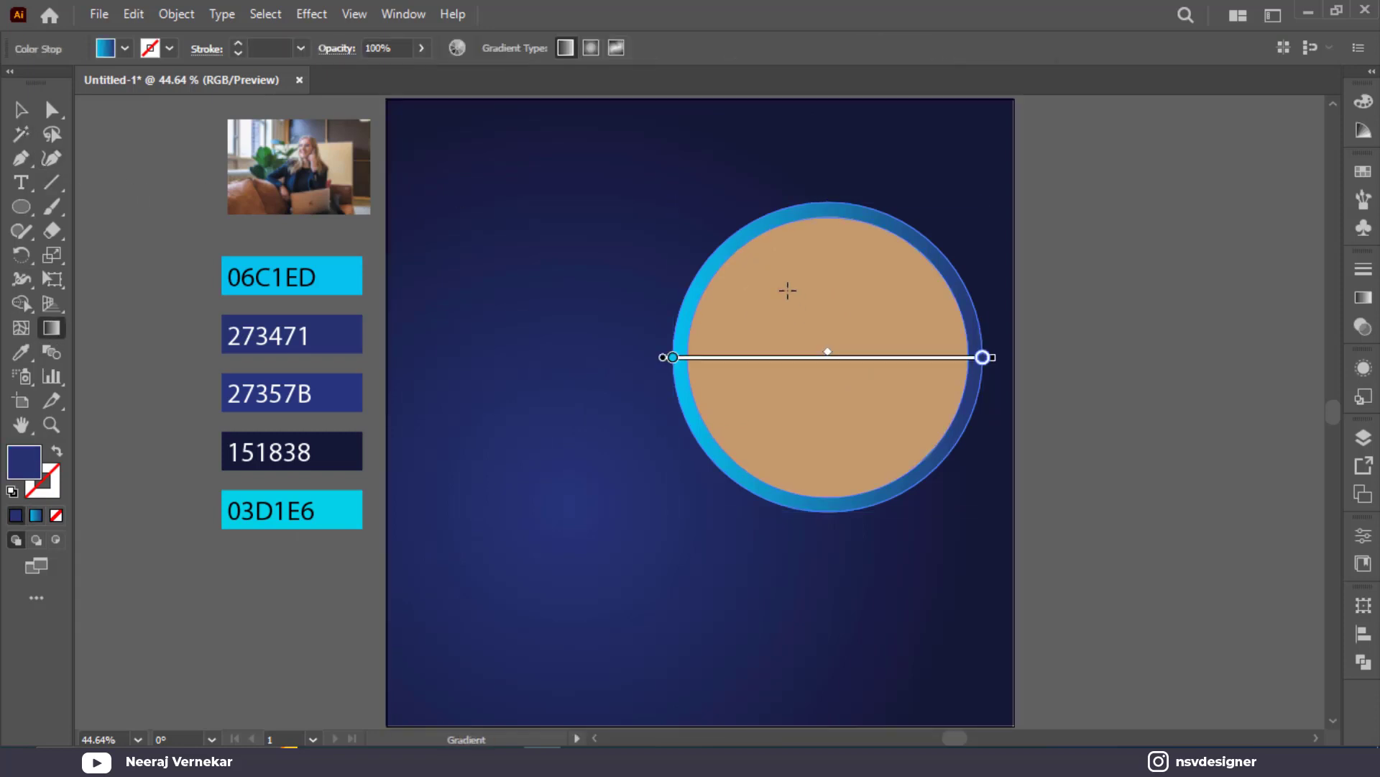
mouse_move(687, 245)
mouse_down()
mouse_move(900, 367)
mouse_move(980, 456)
mouse_move(989, 488)
mouse_up()
Move the woman's photo farther left, away from the artboard
key(v)
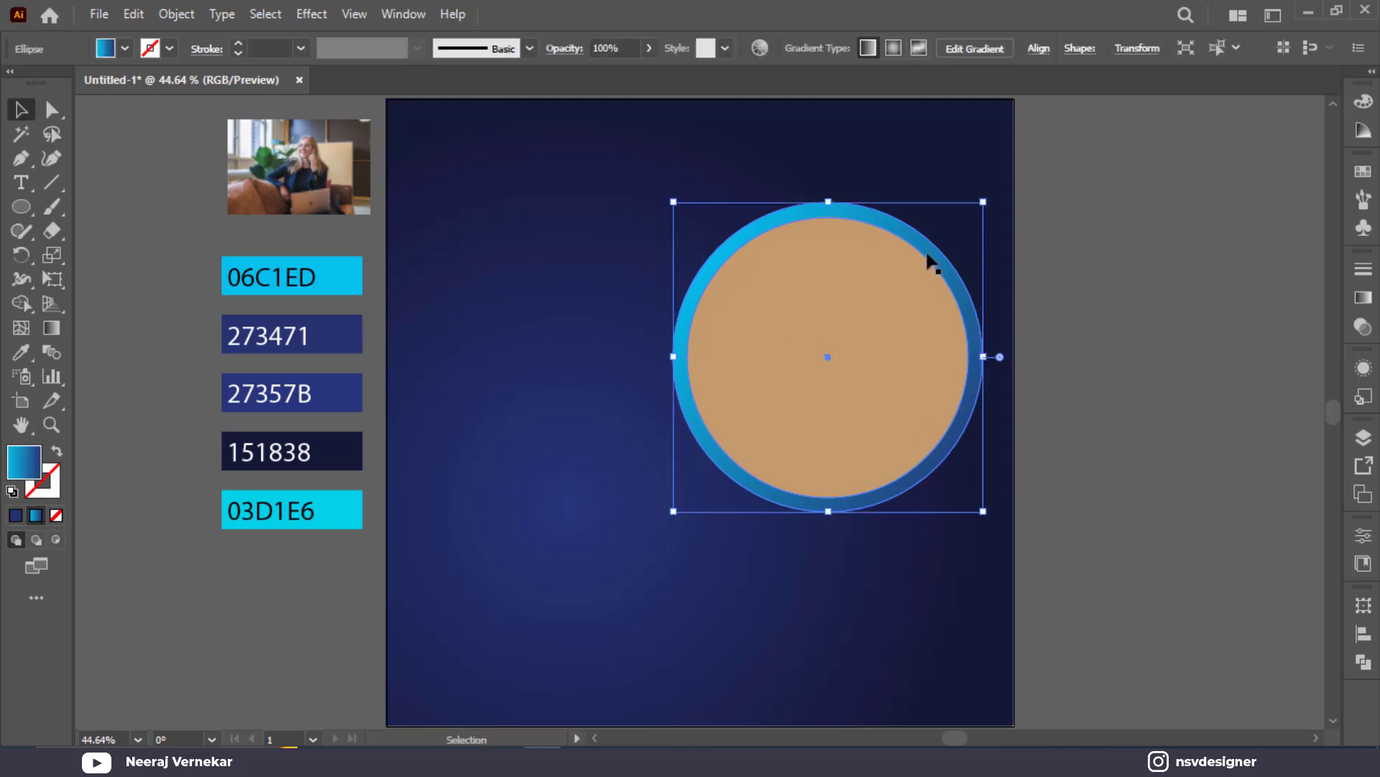
click(1132, 337)
drag(307, 184, 173, 194)
Offset the blue gradient circle's path outward by 35 pt, with the preview switched on
click(850, 210)
click(187, 14)
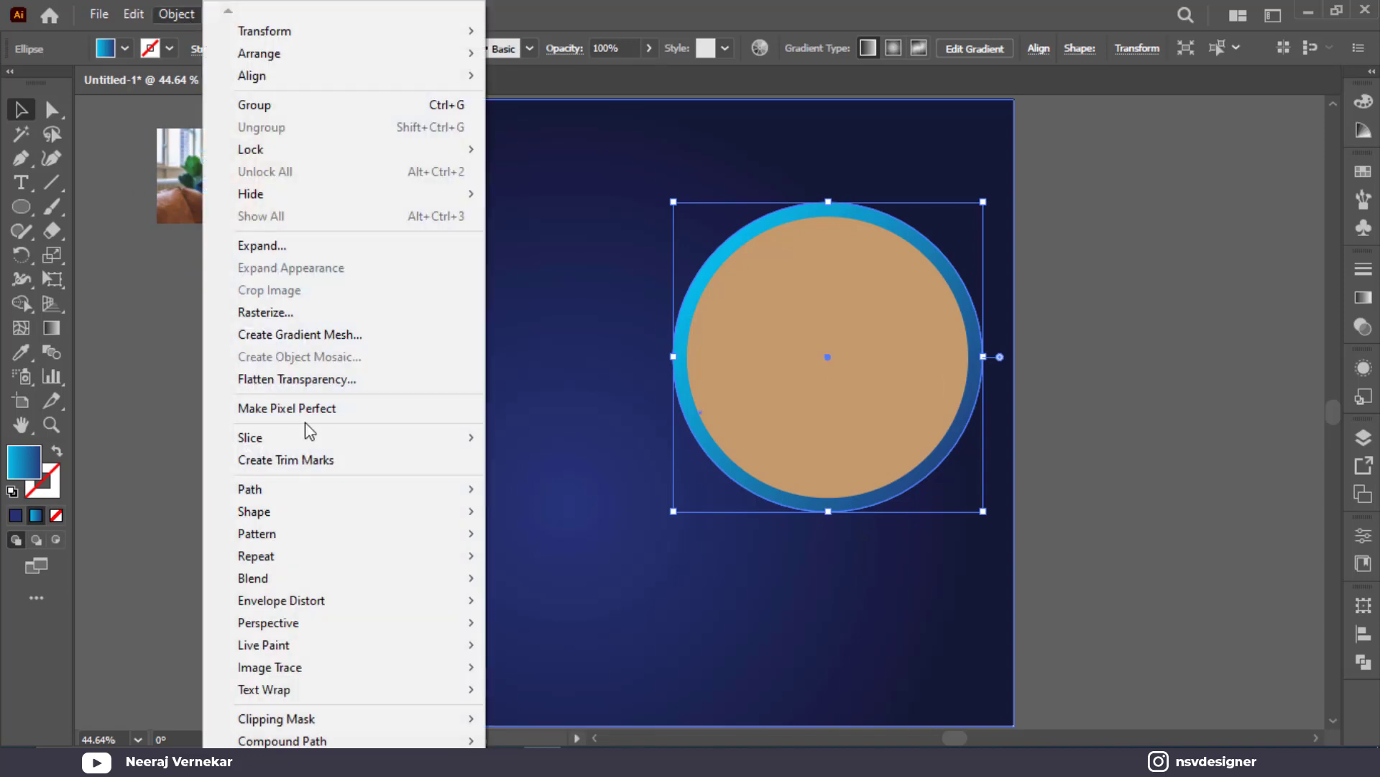
mouse_move(308, 488)
click(647, 562)
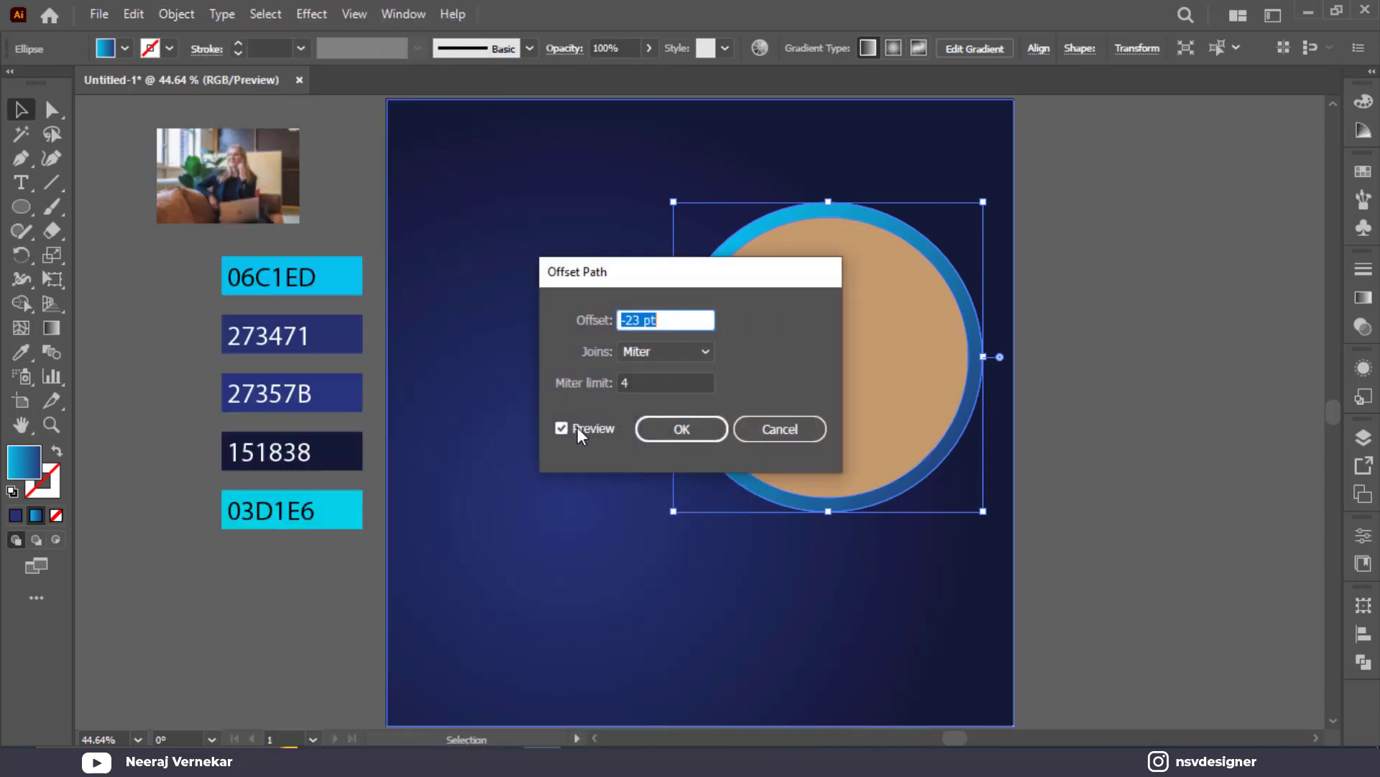
click(576, 427)
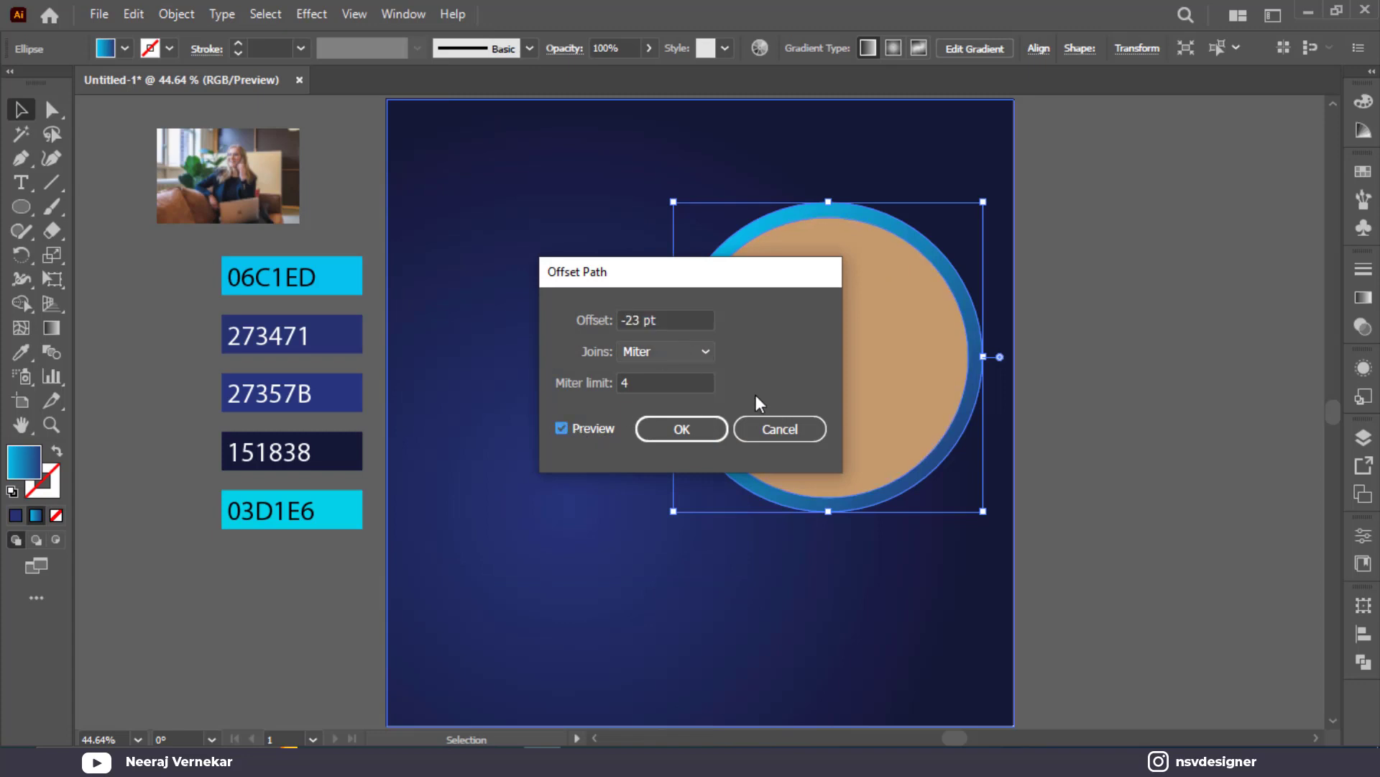
scroll(672, 315, up, 20)
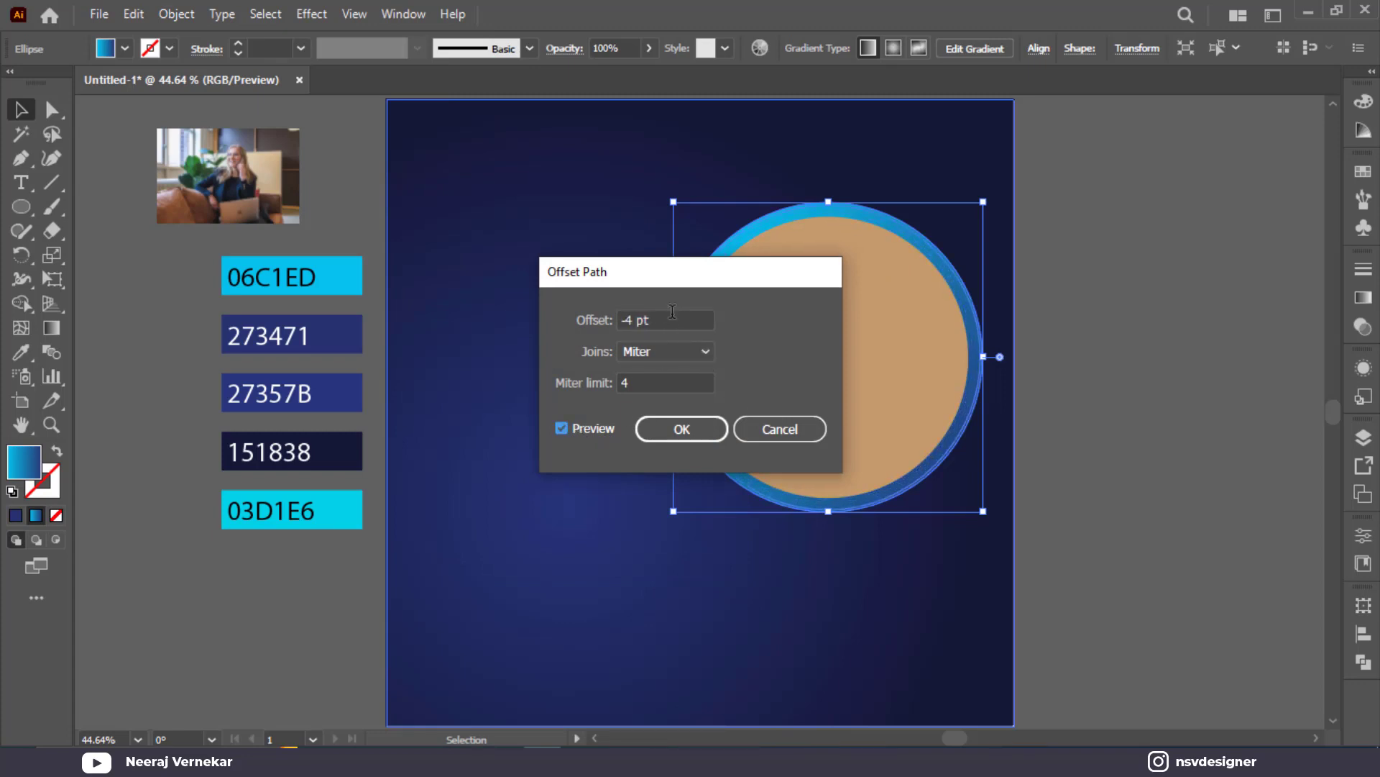
scroll(672, 315, up, 19)
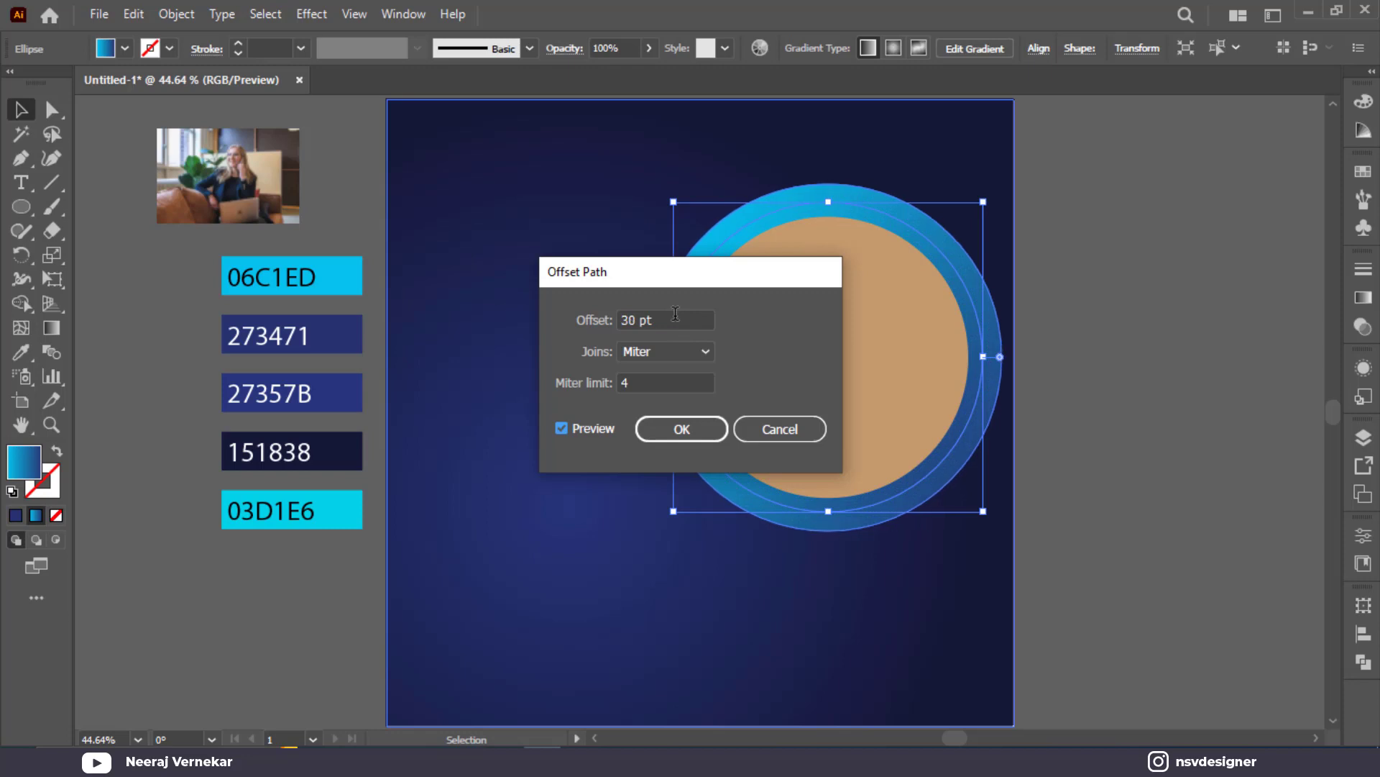
scroll(678, 315, down, 2)
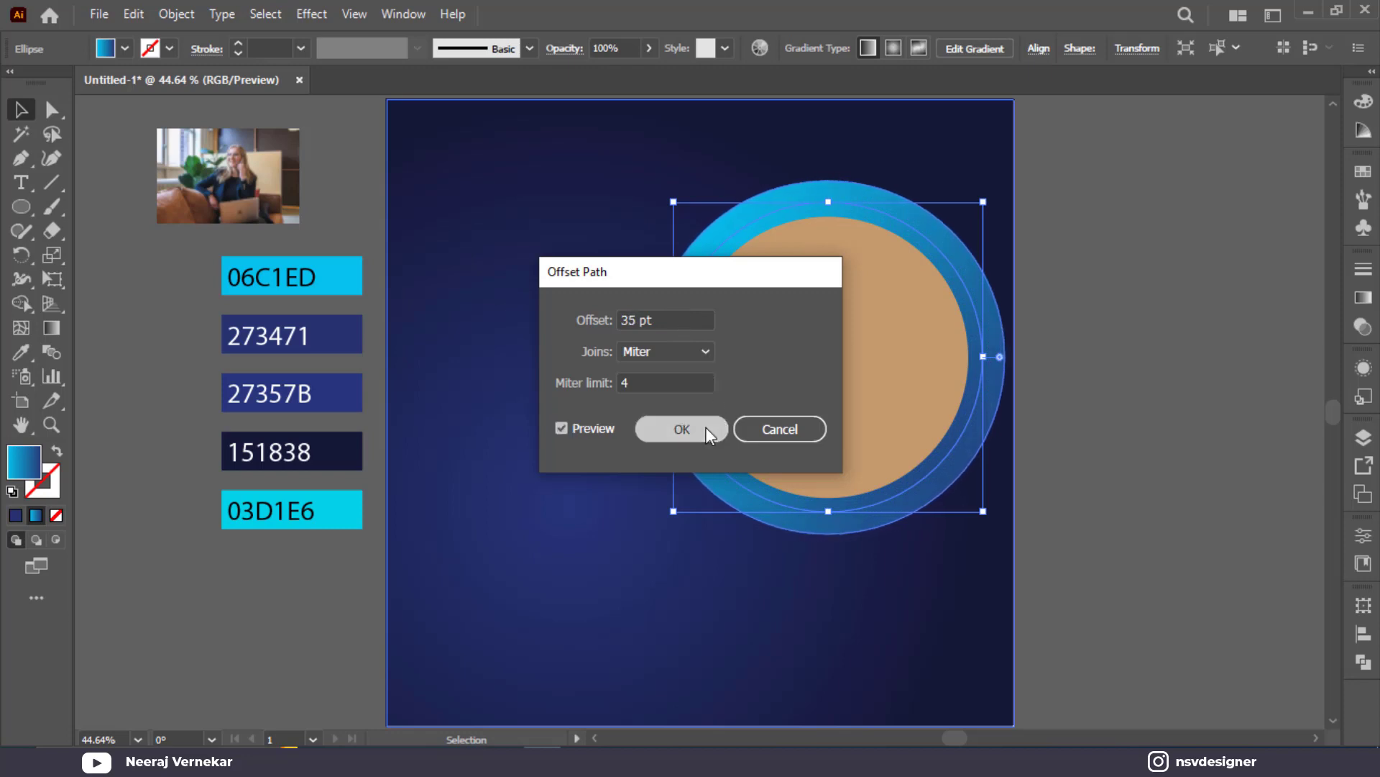
click(682, 430)
Swap the new circle's gradient fill to a 32 pt stroke and shrink the ring slightly around its center
key(shift+x)
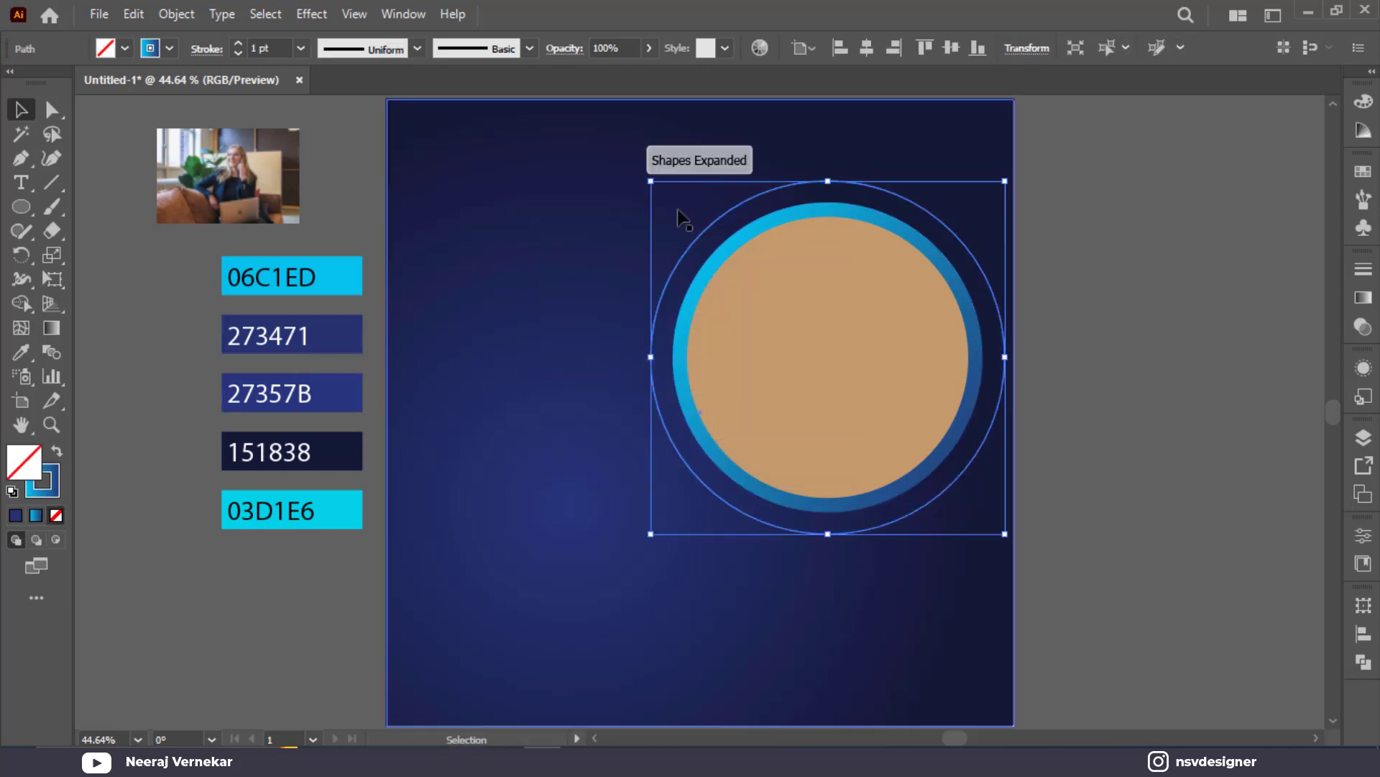
click(280, 48)
scroll(285, 50, up, 14)
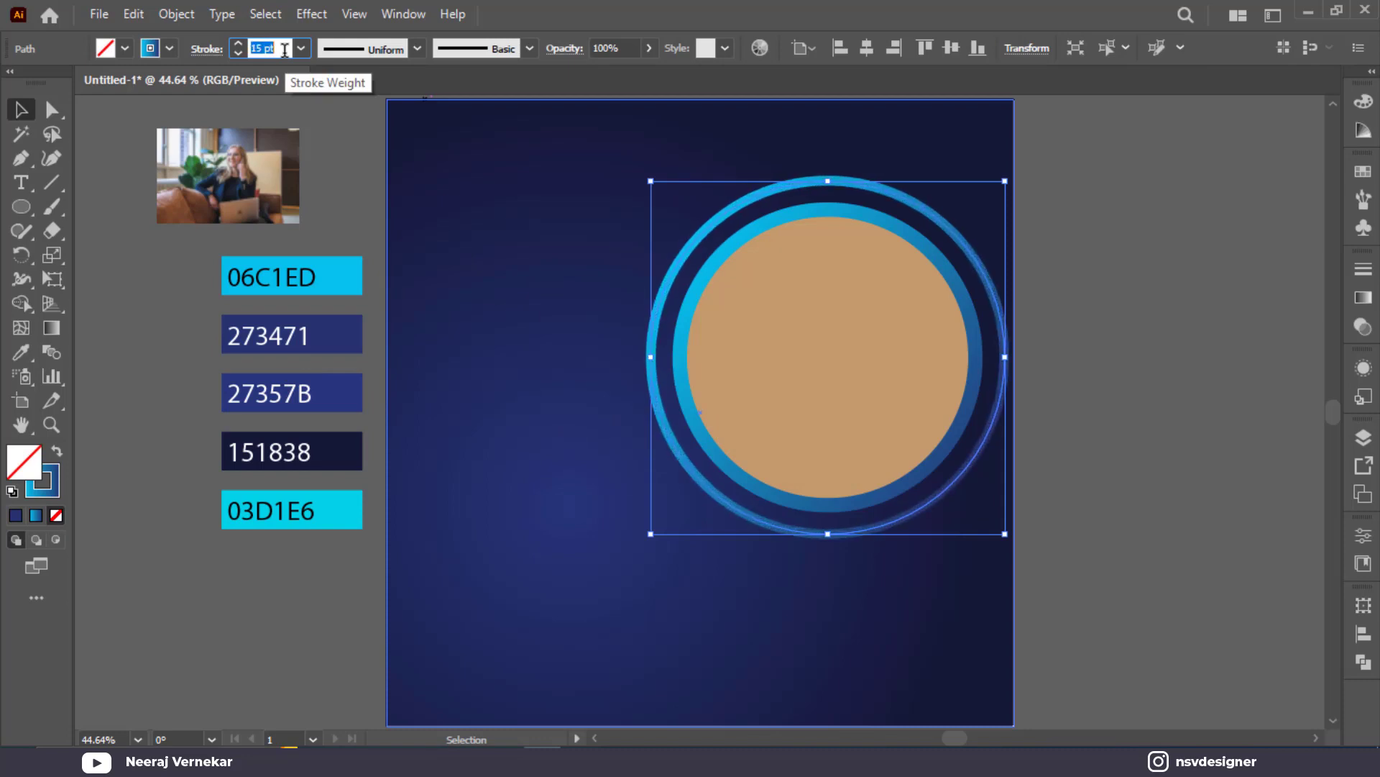
scroll(285, 49, up, 11)
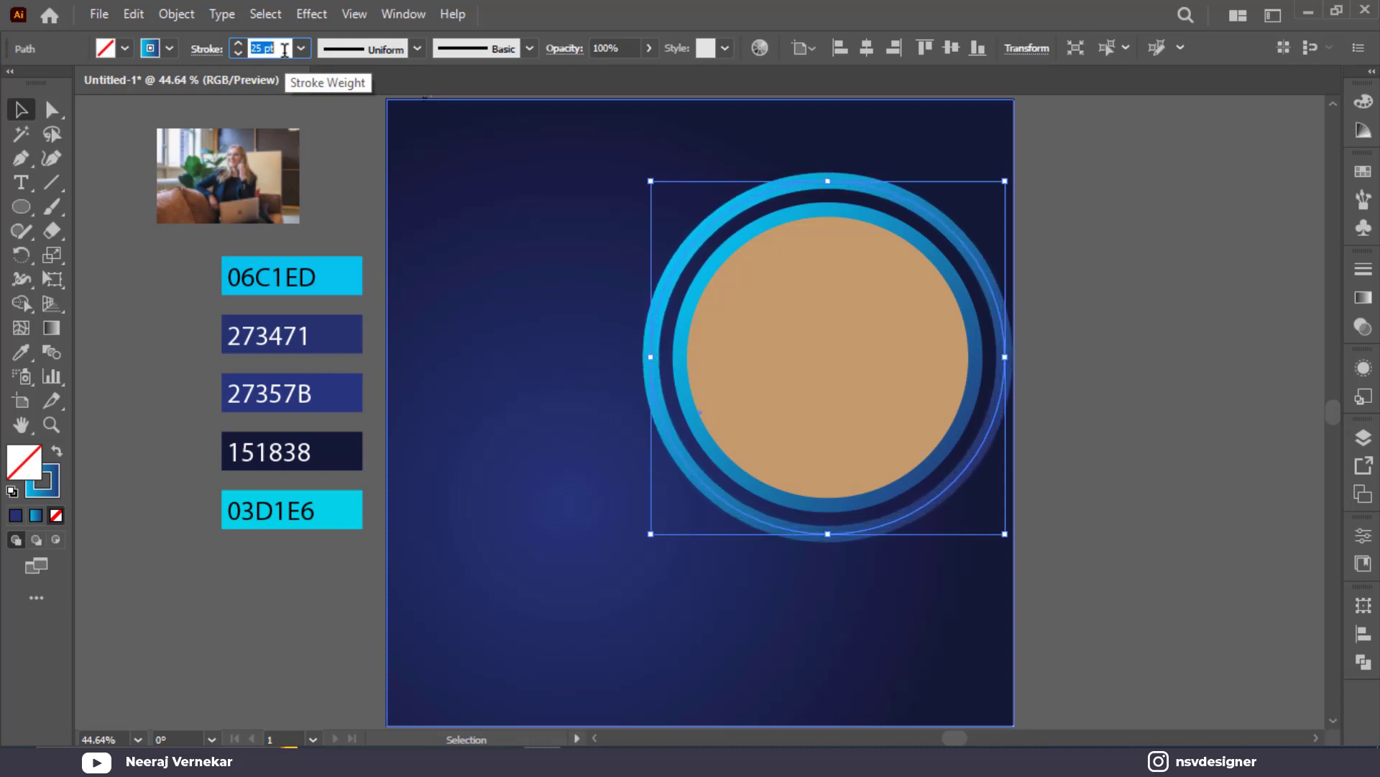
scroll(284, 50, up, 5)
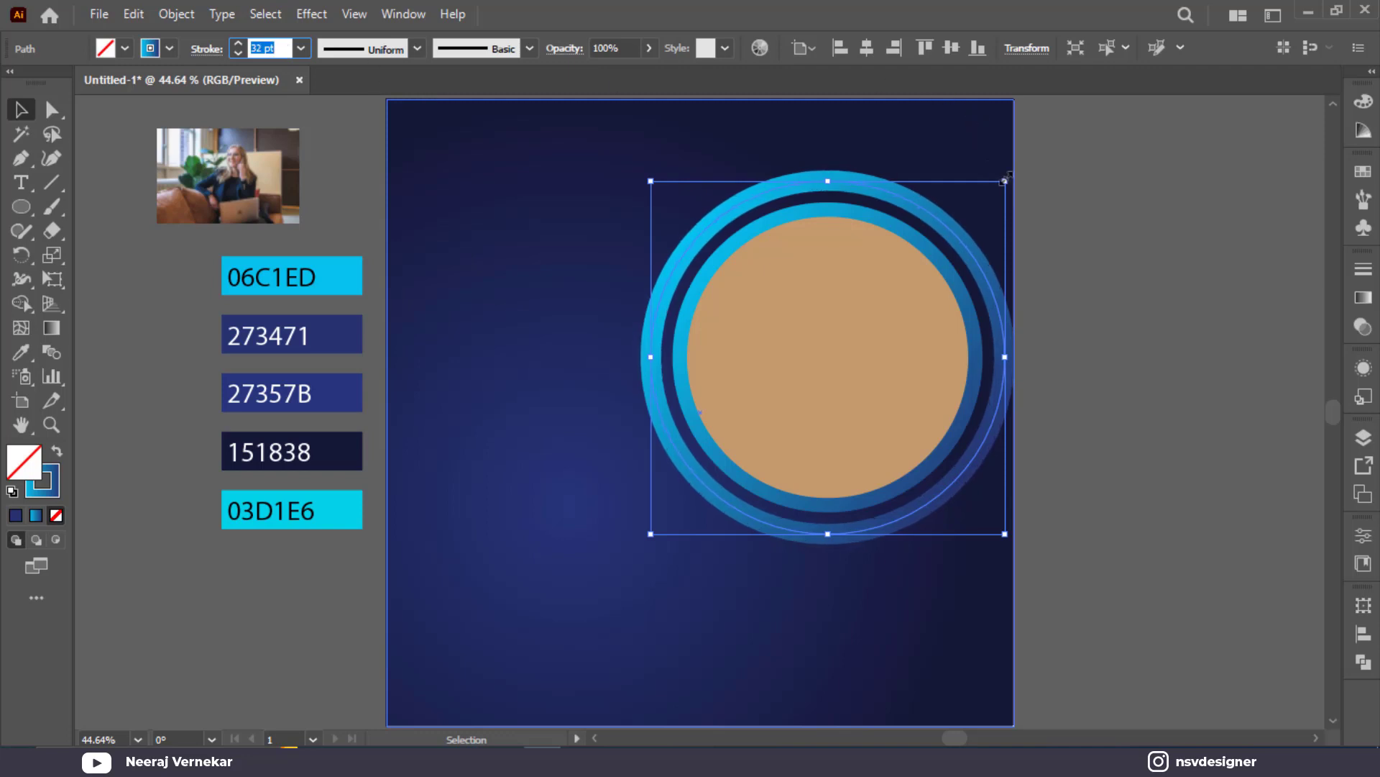
drag(1009, 175, 1000, 185)
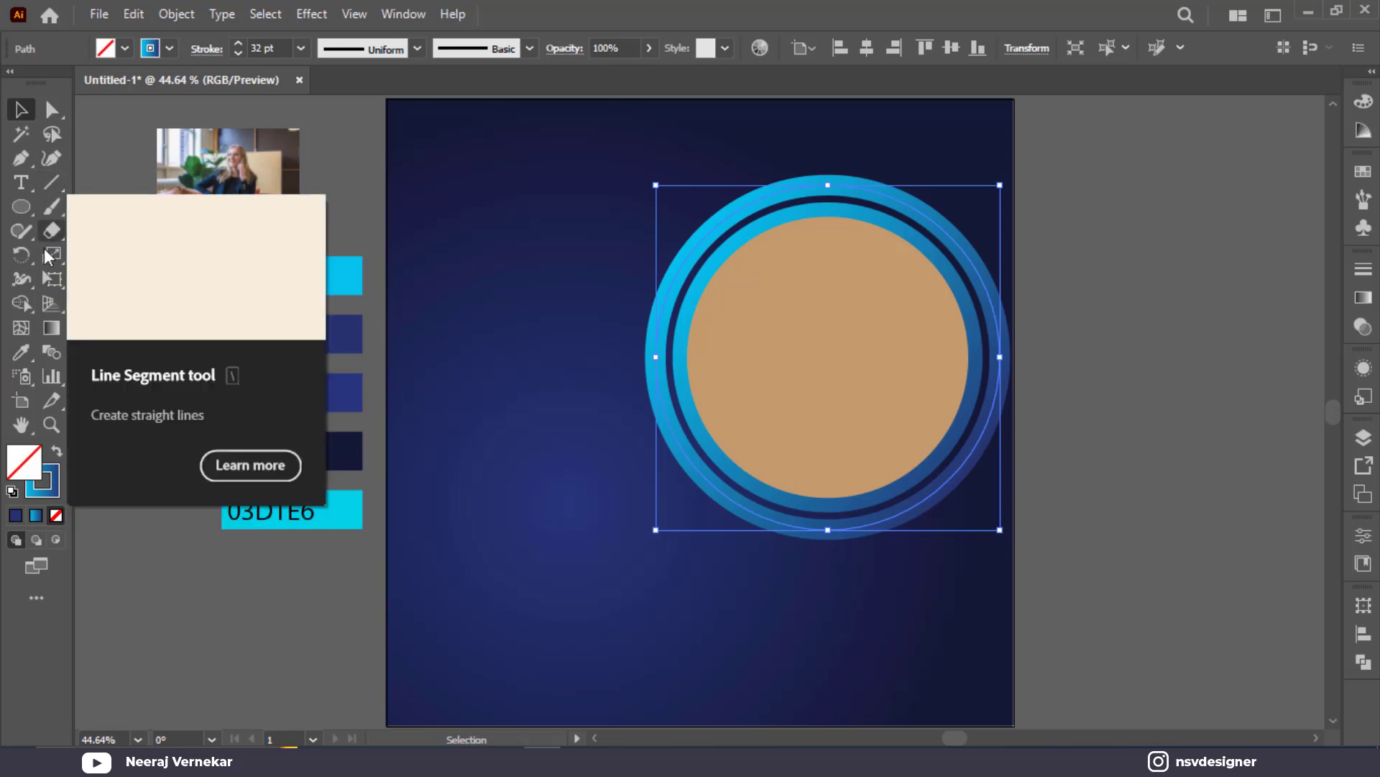
Split the outer ring at its left and right anchor points with the Scissors tool and delete the lower half
mouse_move(51, 231)
mouse_down()
mouse_move(82, 253)
mouse_move(139, 257)
mouse_up()
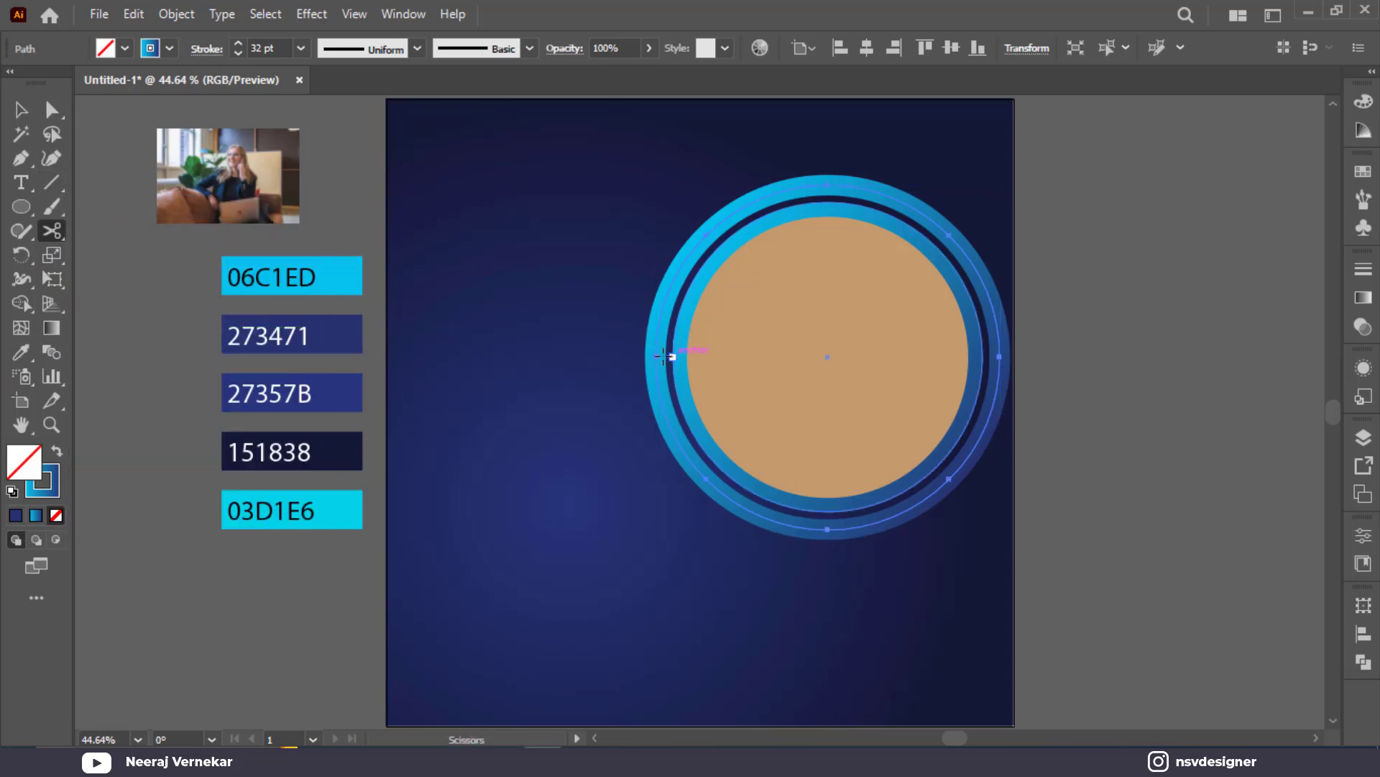
click(653, 358)
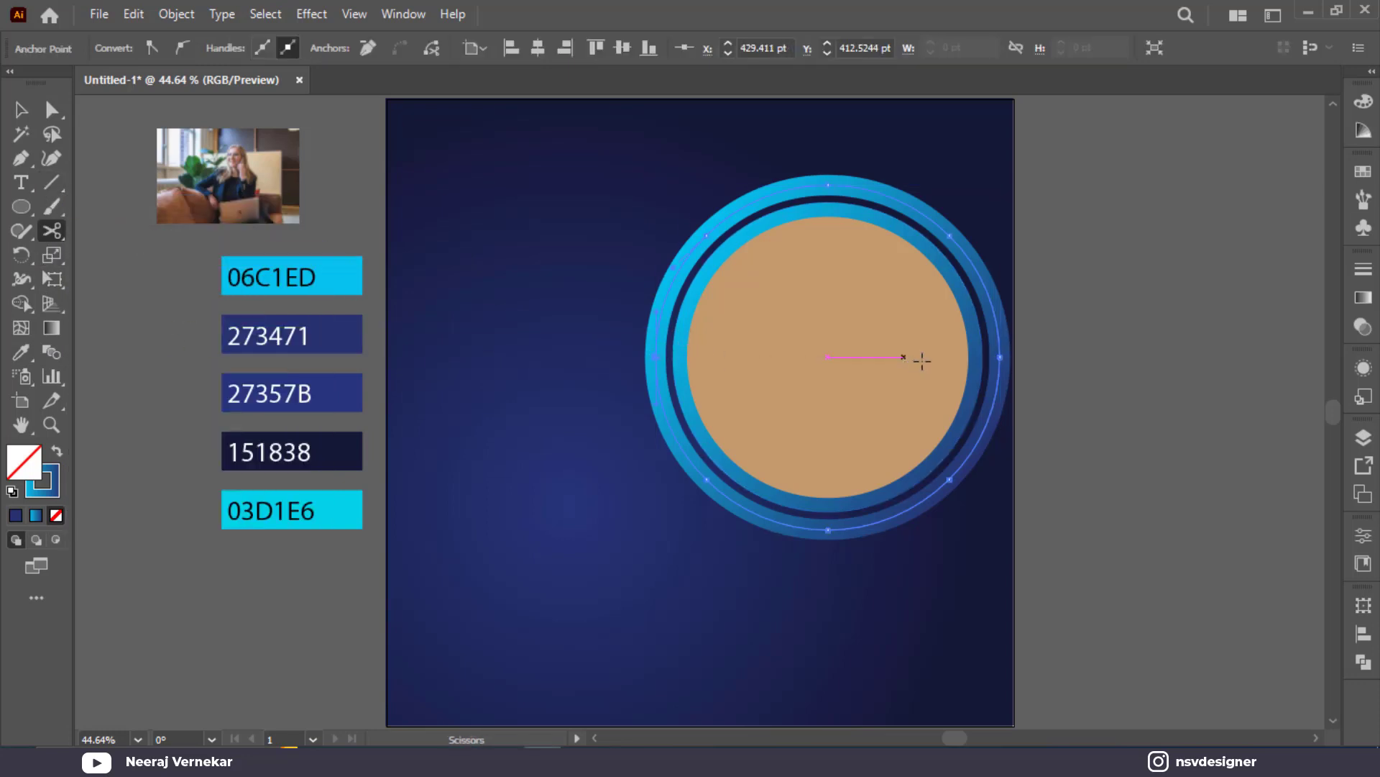
click(1000, 356)
key(v)
click(1050, 514)
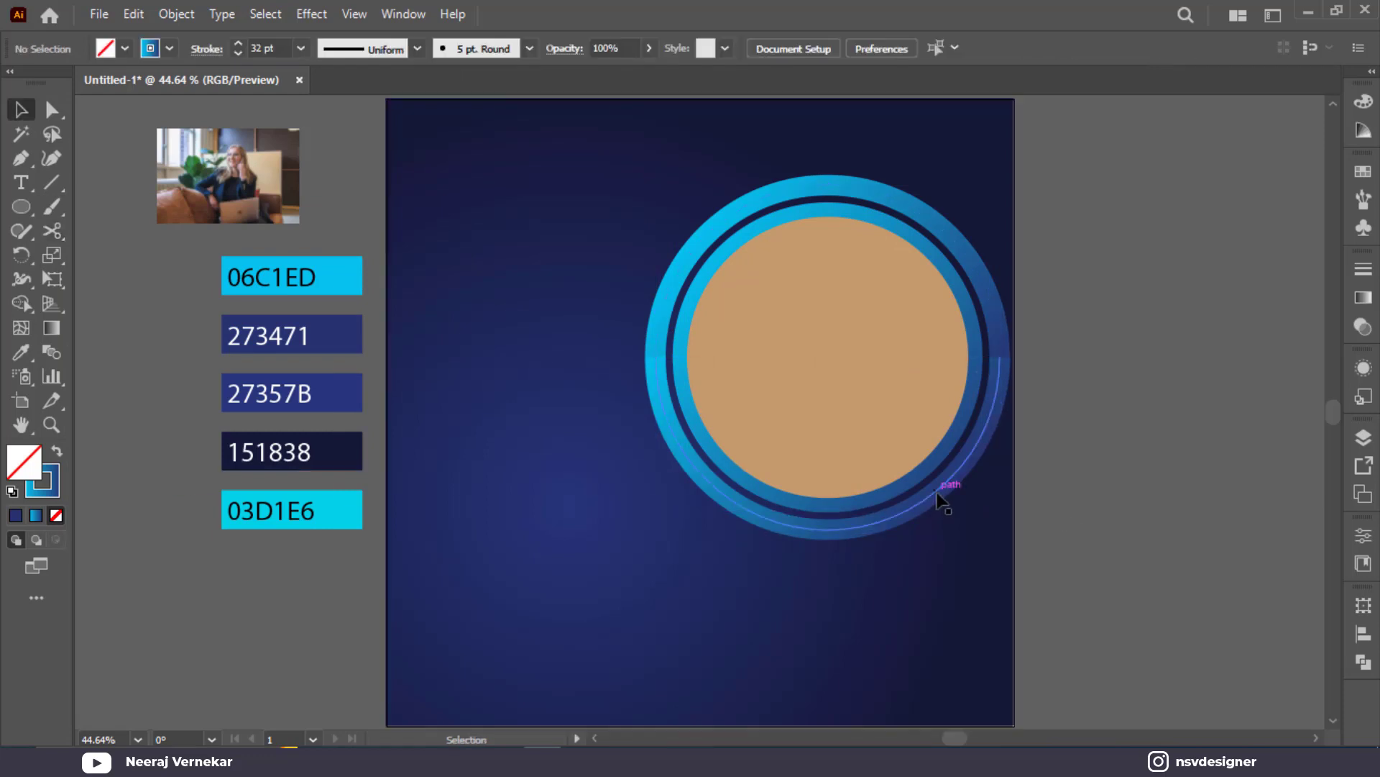
click(950, 480)
key(Delete)
Expand the remaining upper arc with Fill and Stroke enabled, turning its stroke into a filled shape
click(981, 269)
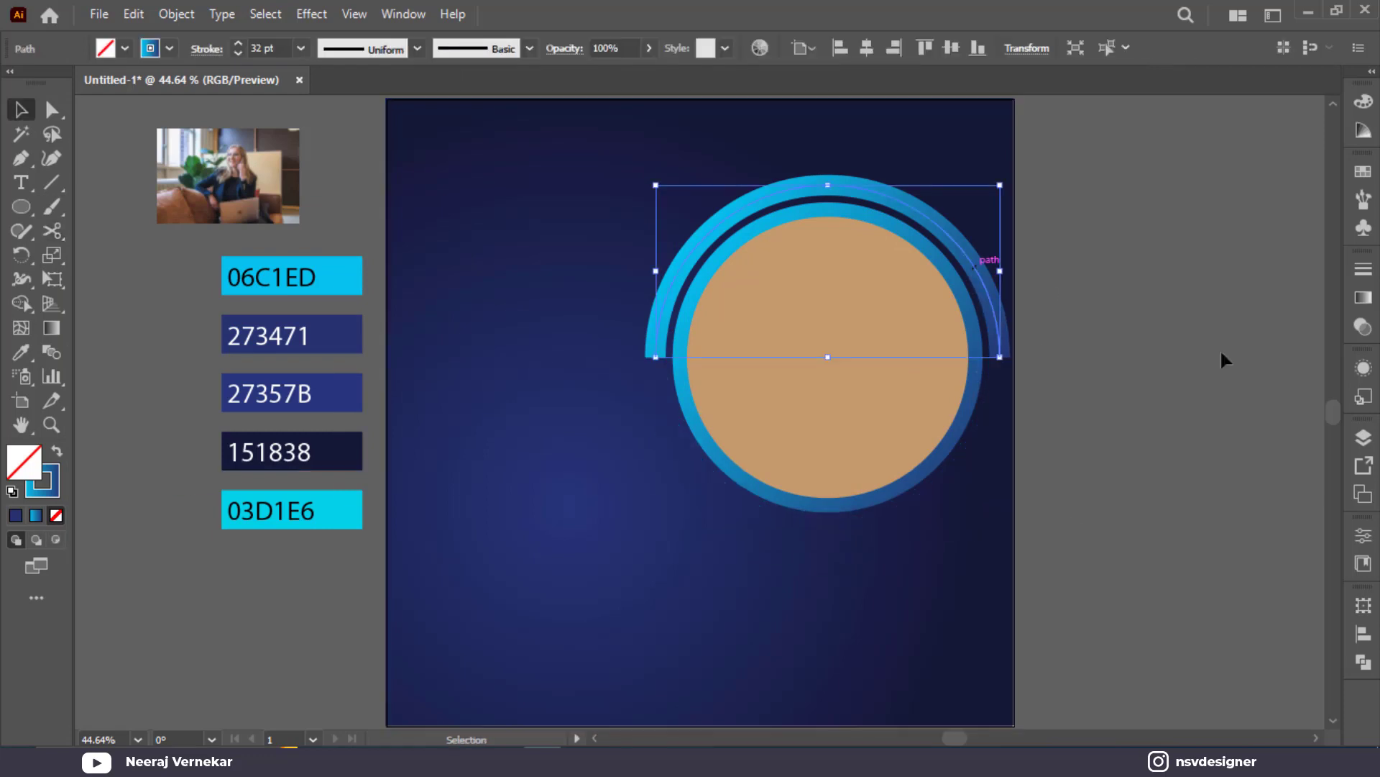
click(176, 14)
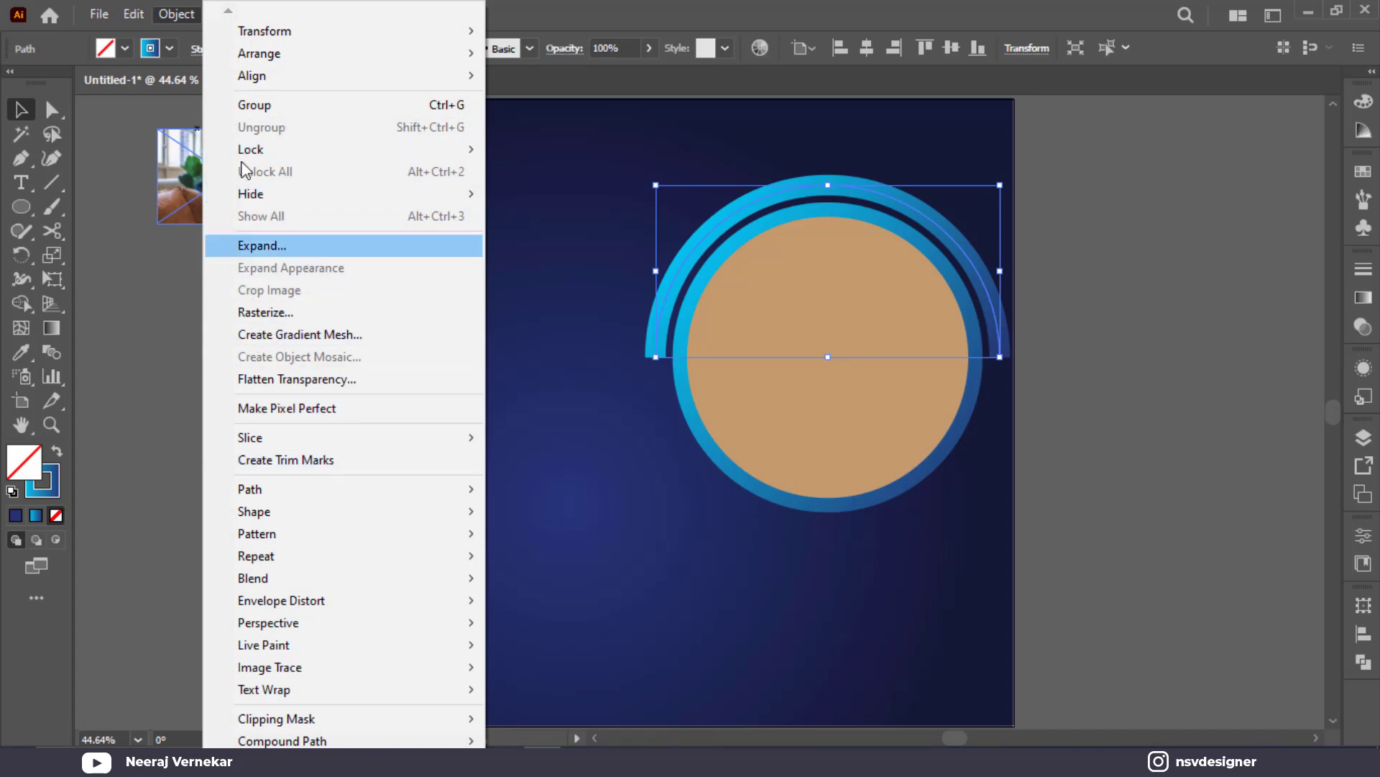
click(286, 245)
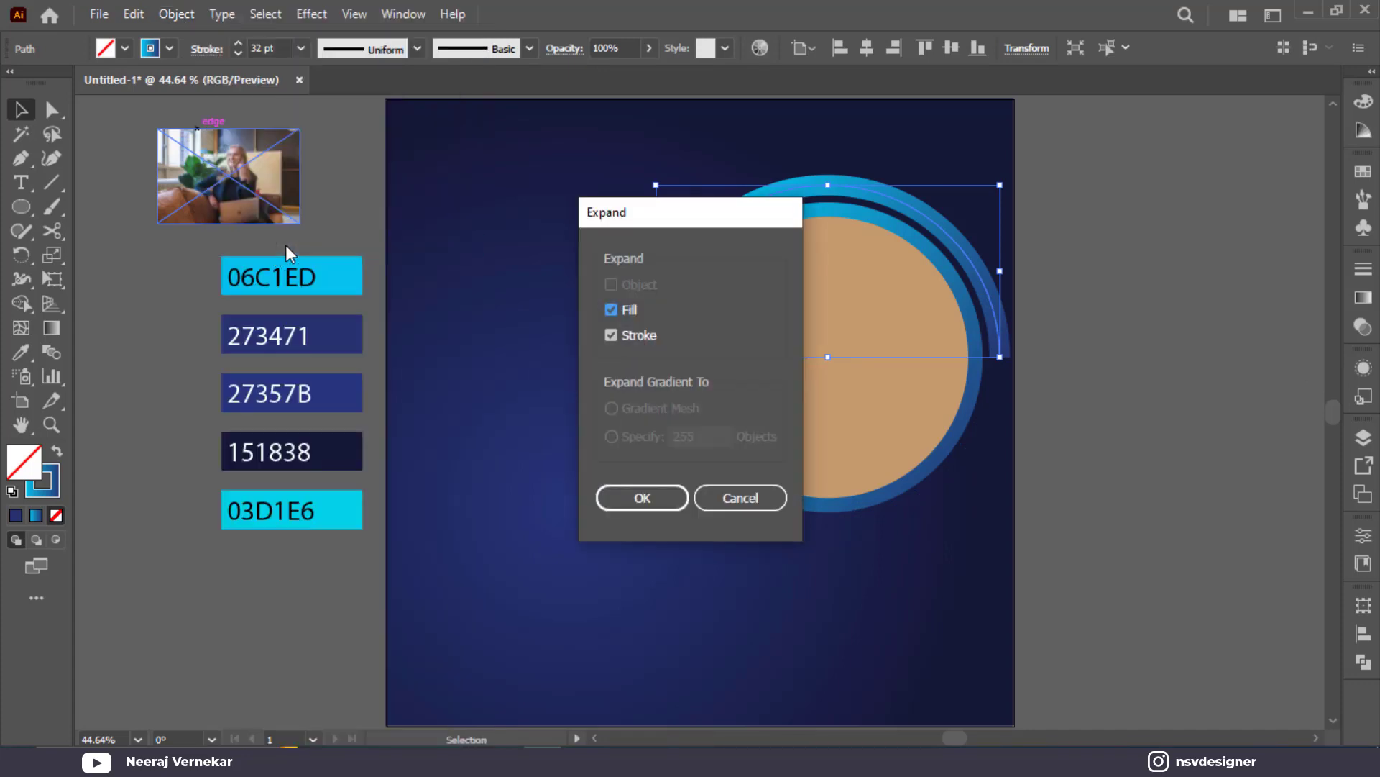
click(628, 508)
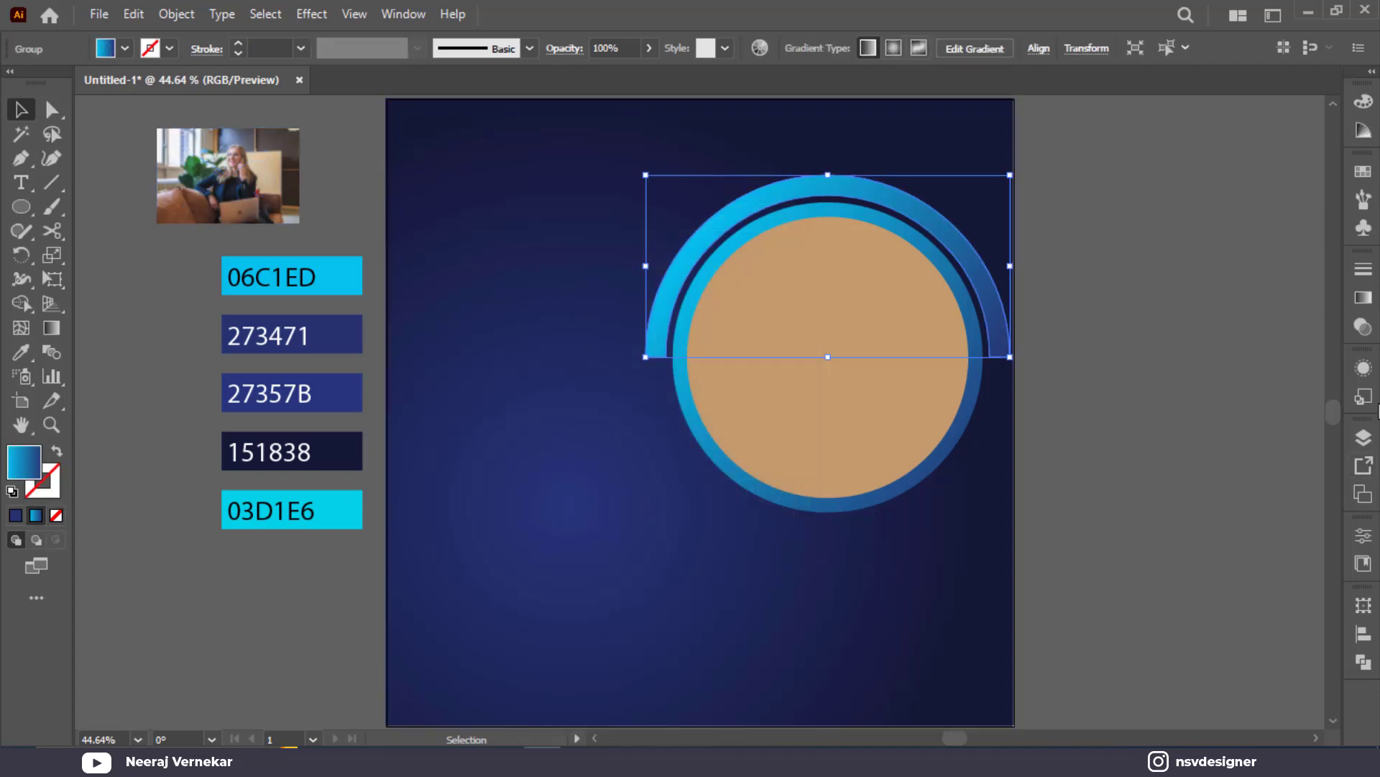
Add a third colour stop at 50% in the arc's gradient and keep the first stop at 0%
click(1363, 297)
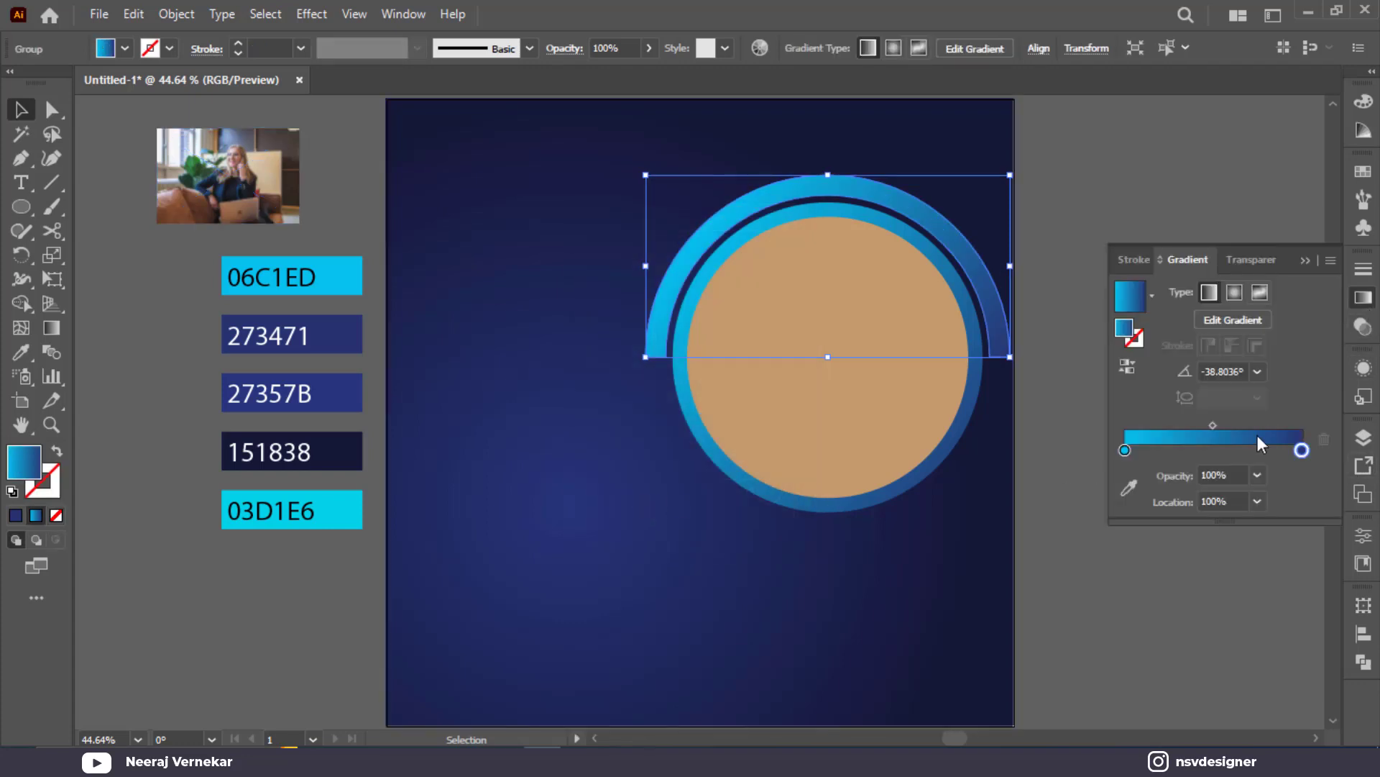
click(1126, 451)
click(1147, 450)
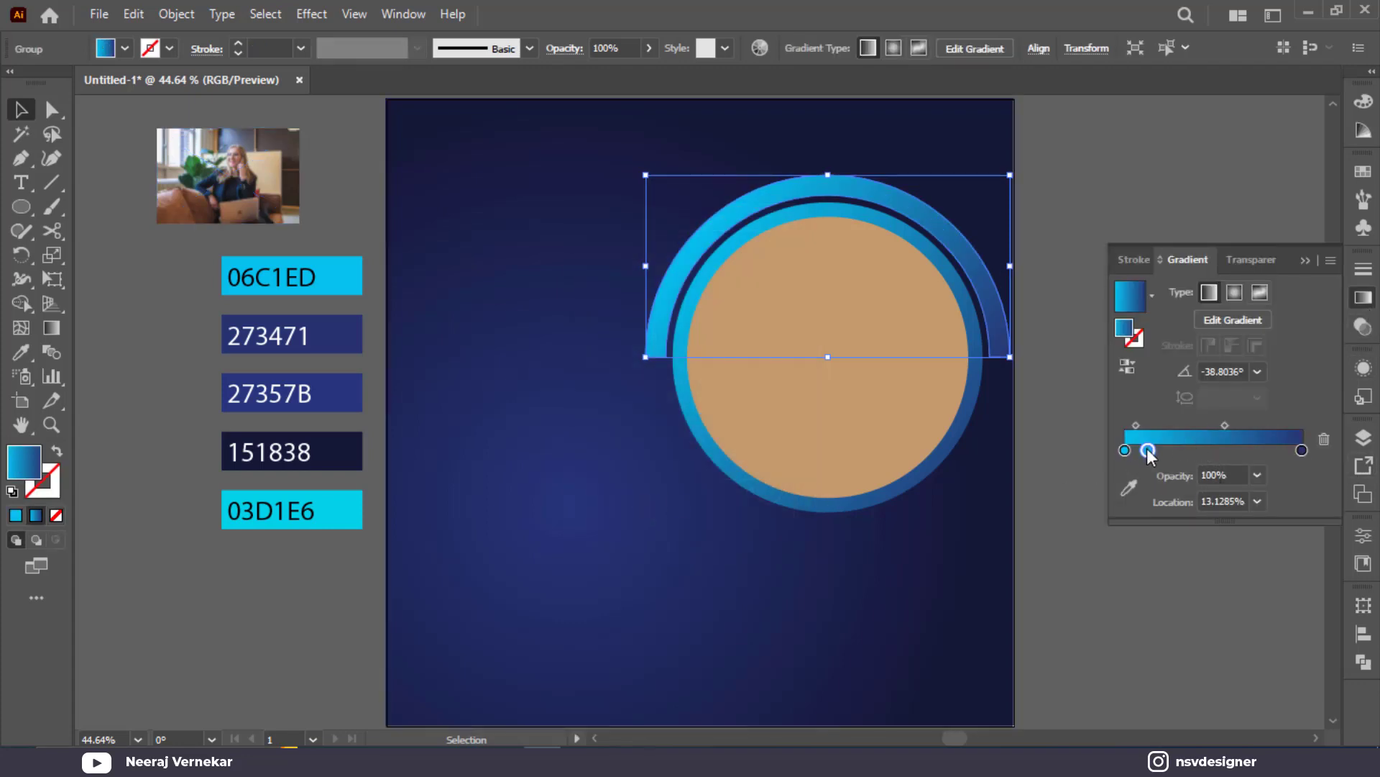
drag(1128, 451, 1215, 451)
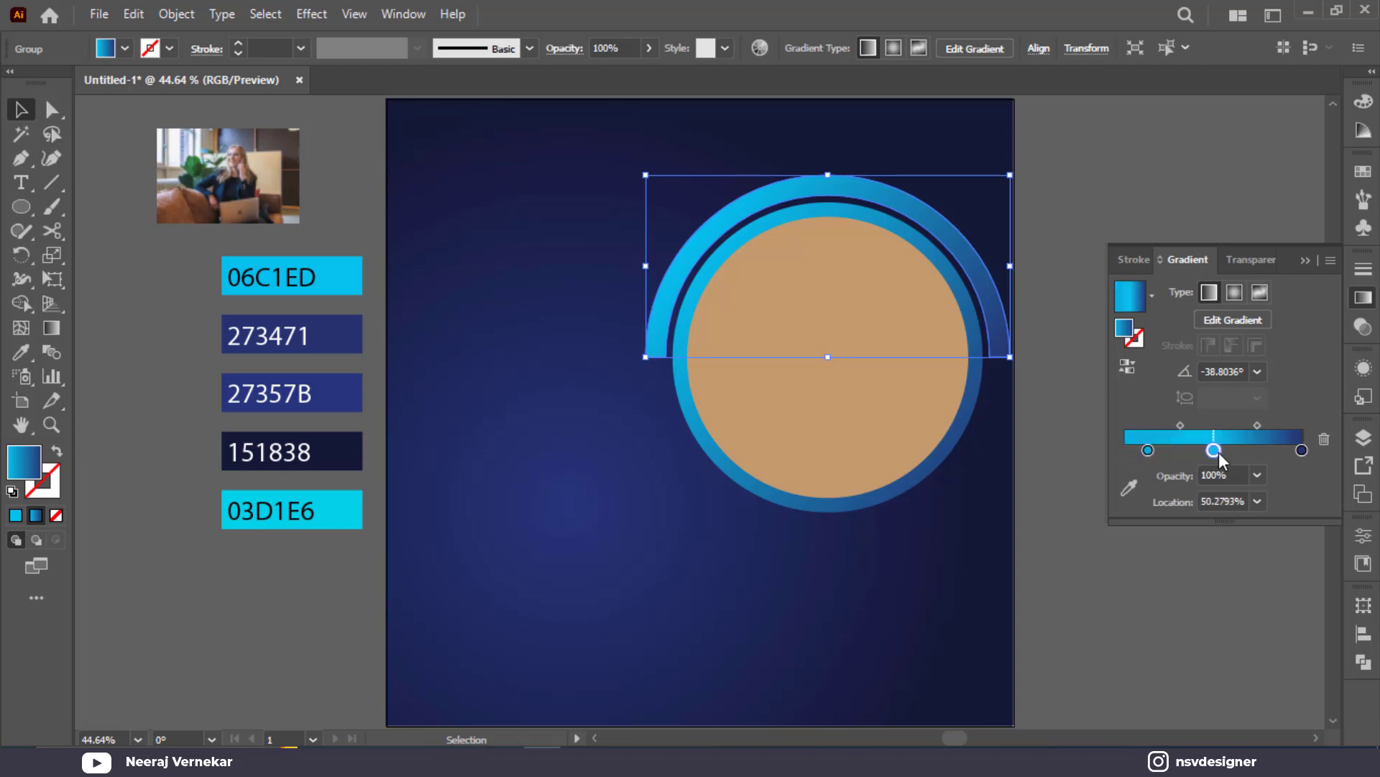
click(1233, 498)
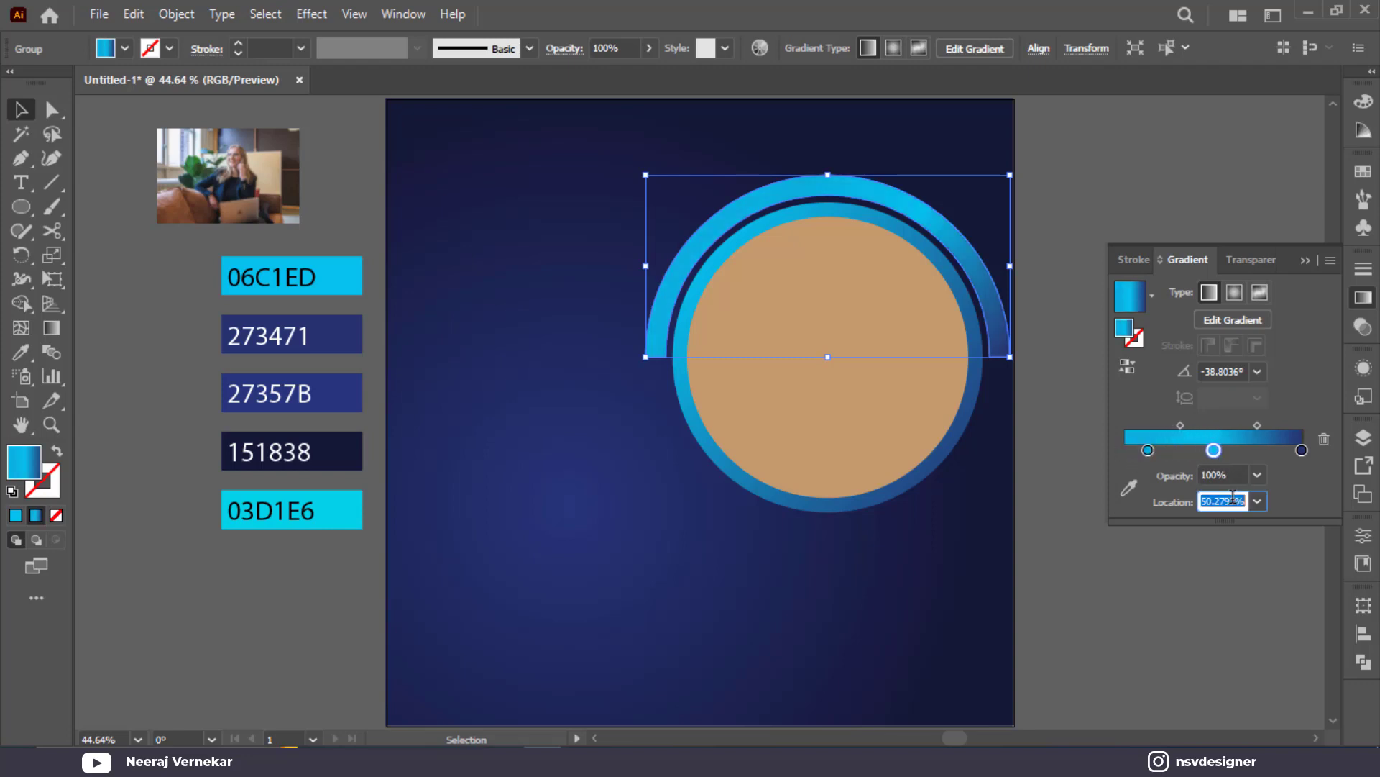
click(1148, 451)
drag(1147, 450, 1125, 450)
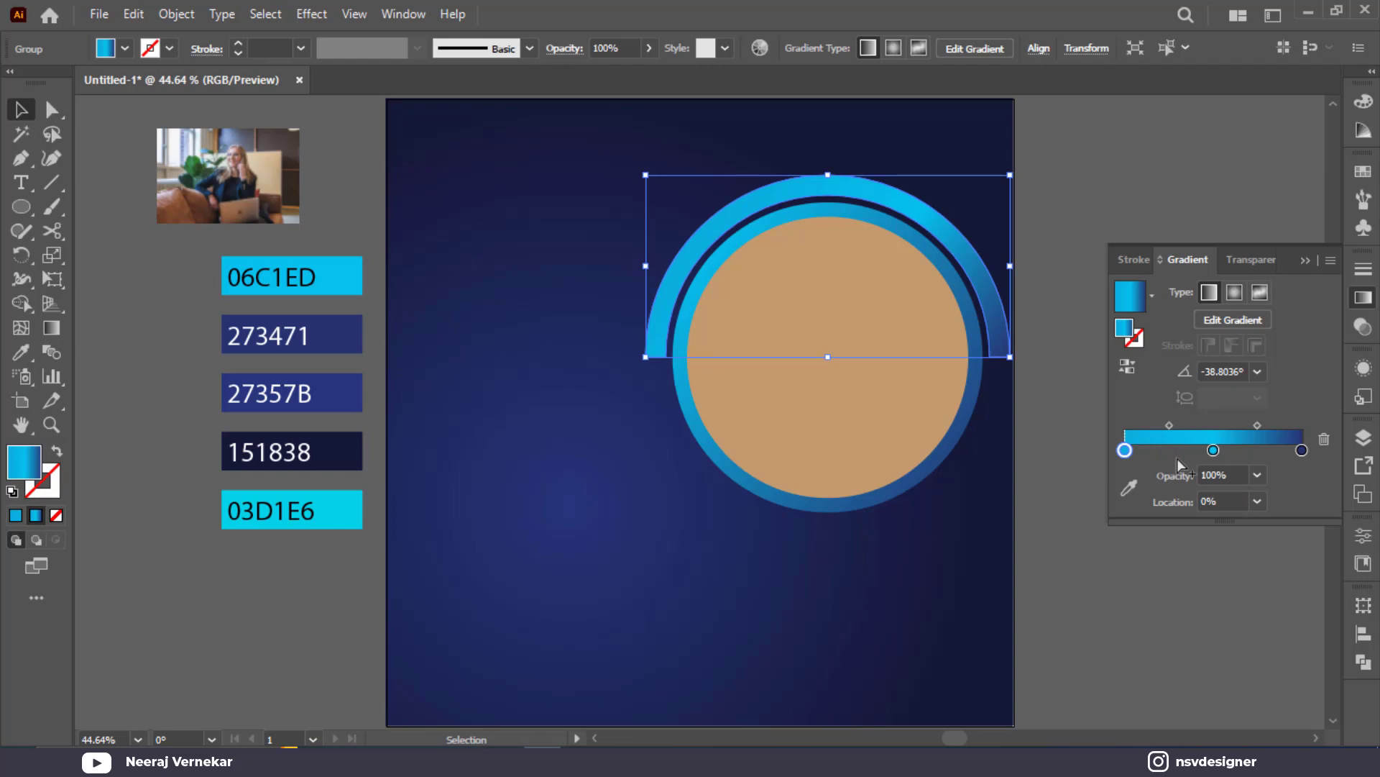
Recolour the arc gradient's last and first stops with the light blue sampled from the 06C1ED swatch
click(1301, 451)
click(1130, 489)
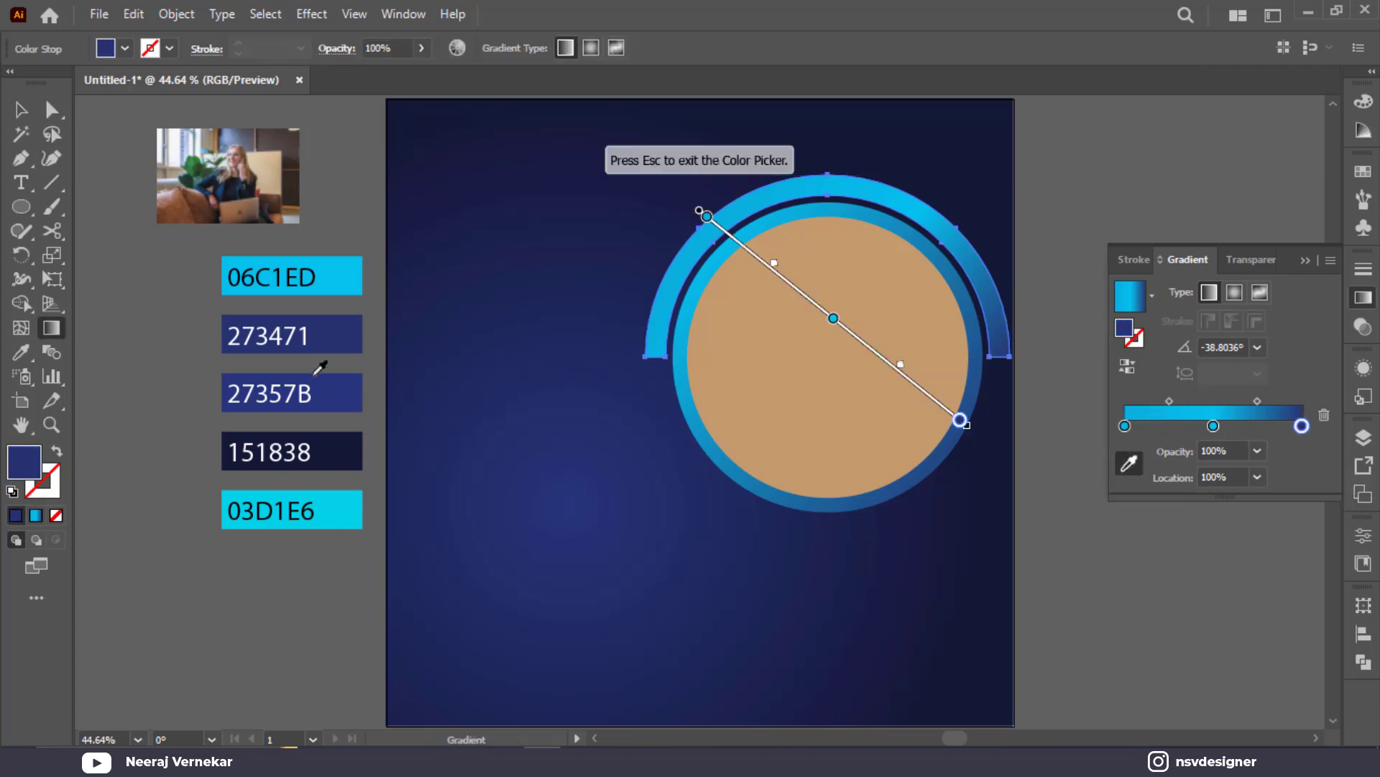
click(341, 291)
click(1213, 426)
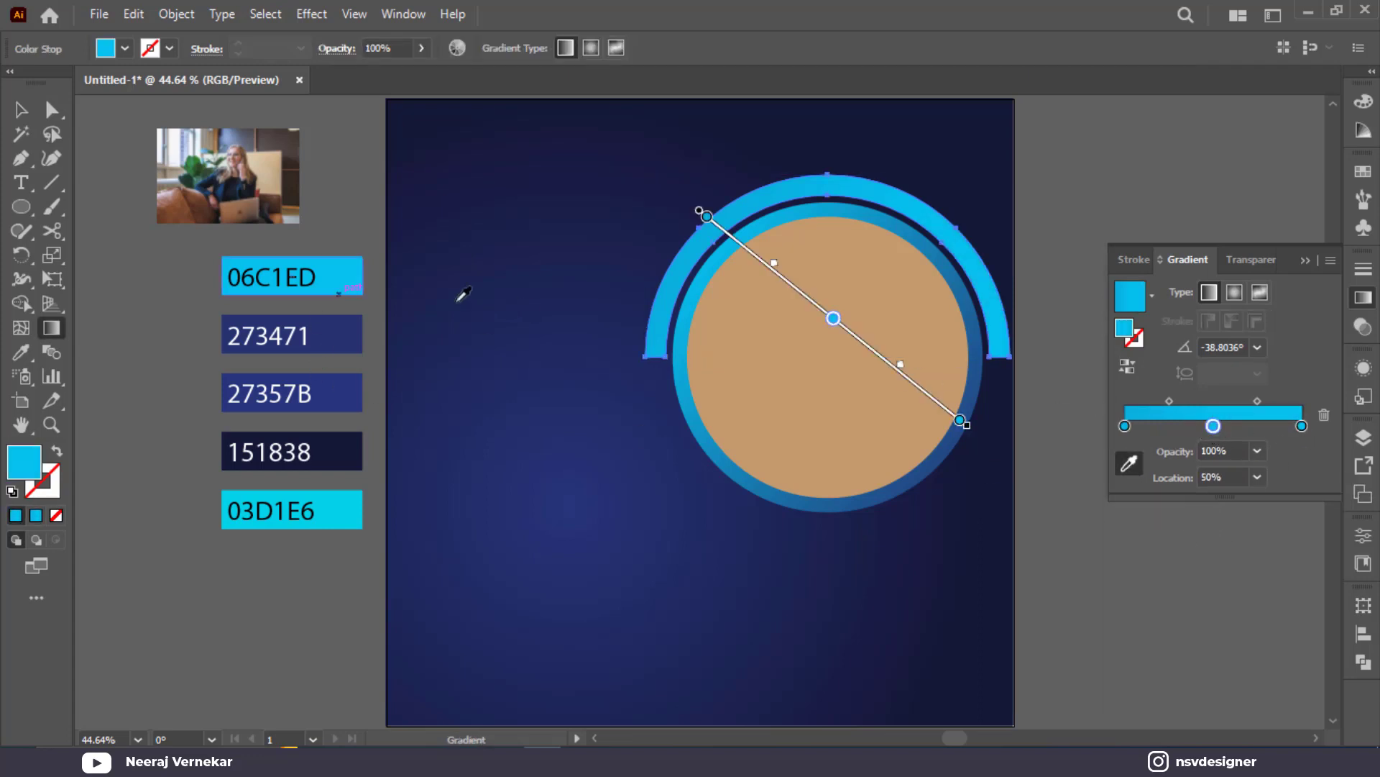
click(1124, 426)
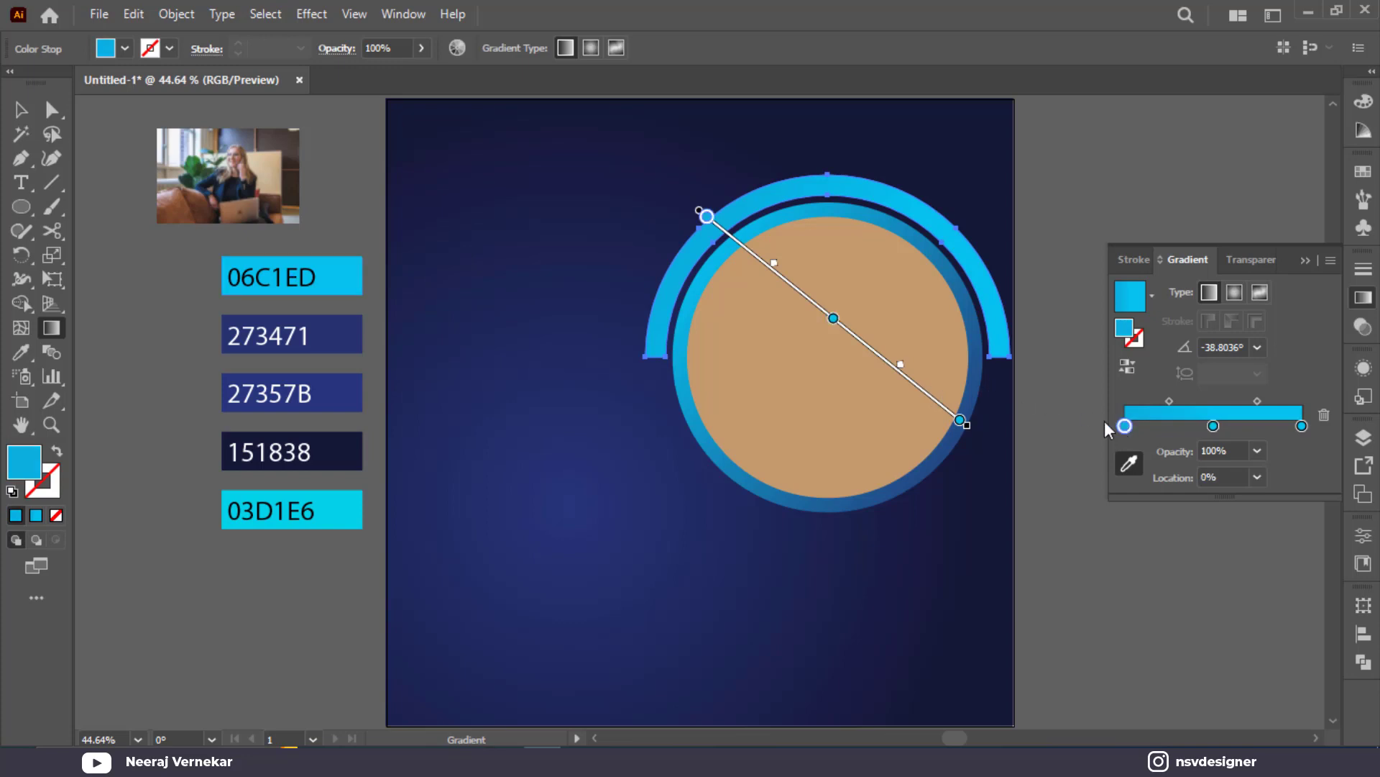
click(353, 273)
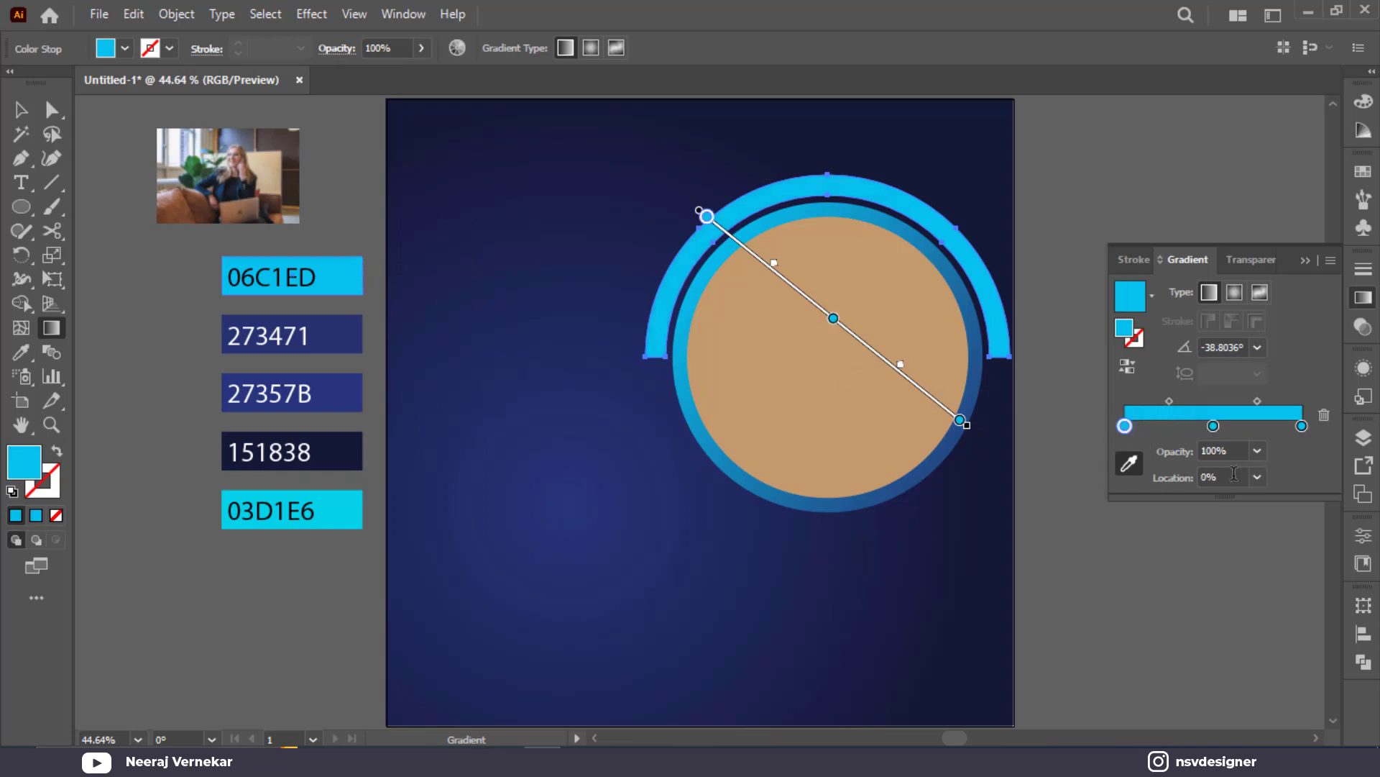
Set the opacity of the arc gradient's first and last stops to 0%
drag(1227, 451, 1138, 454)
text(0)
click(1302, 426)
text(0)
click(27, 119)
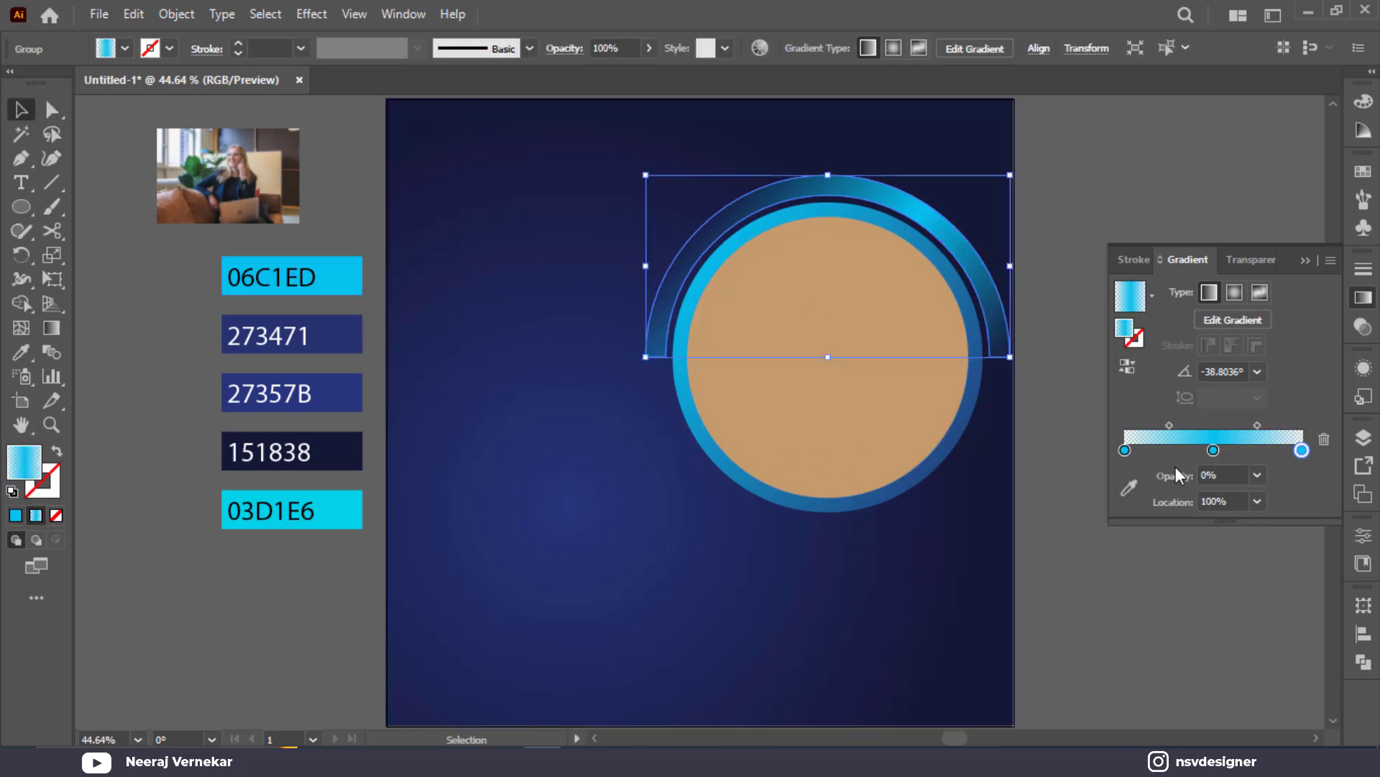
Make the arc's linear gradient horizontal at 0° and pull both transparent end stops inward, the first to about 17.8%
click(1210, 295)
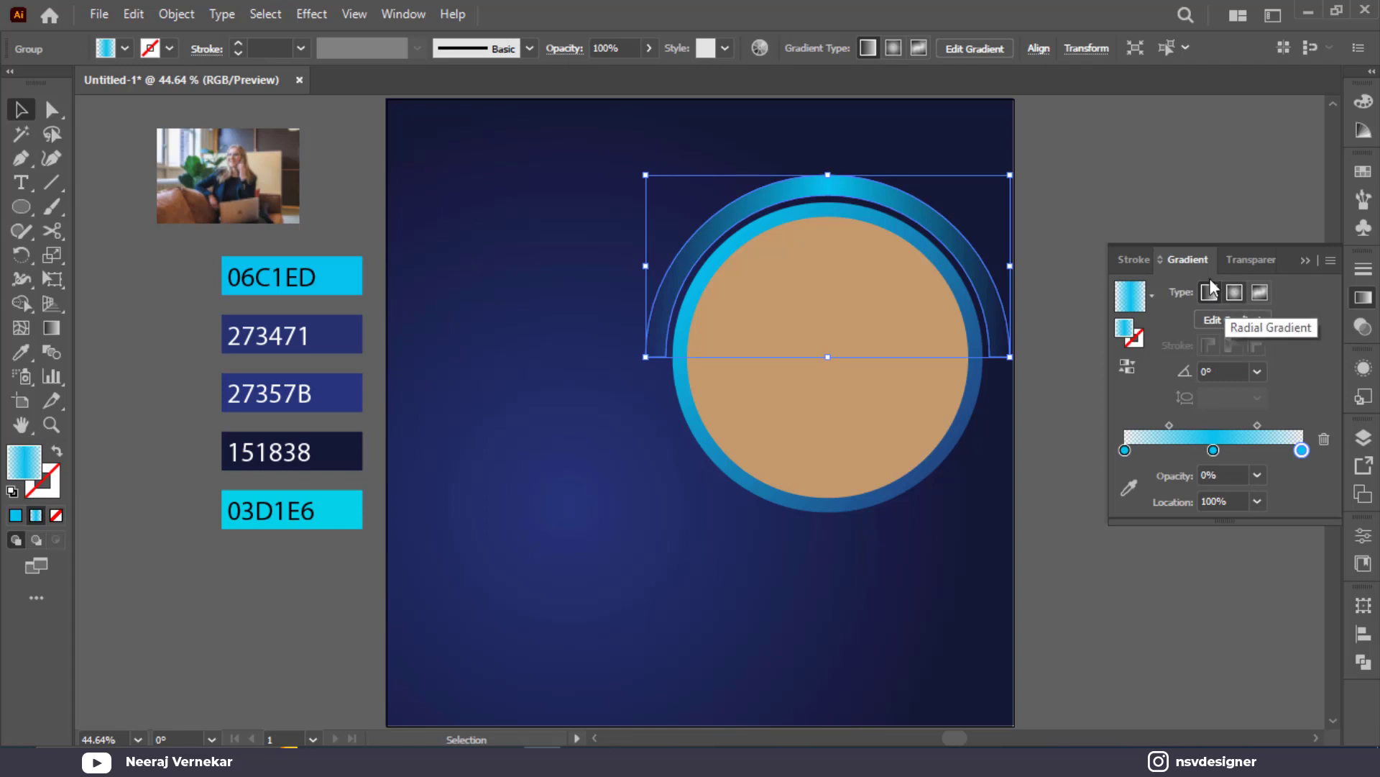
click(1168, 167)
click(970, 248)
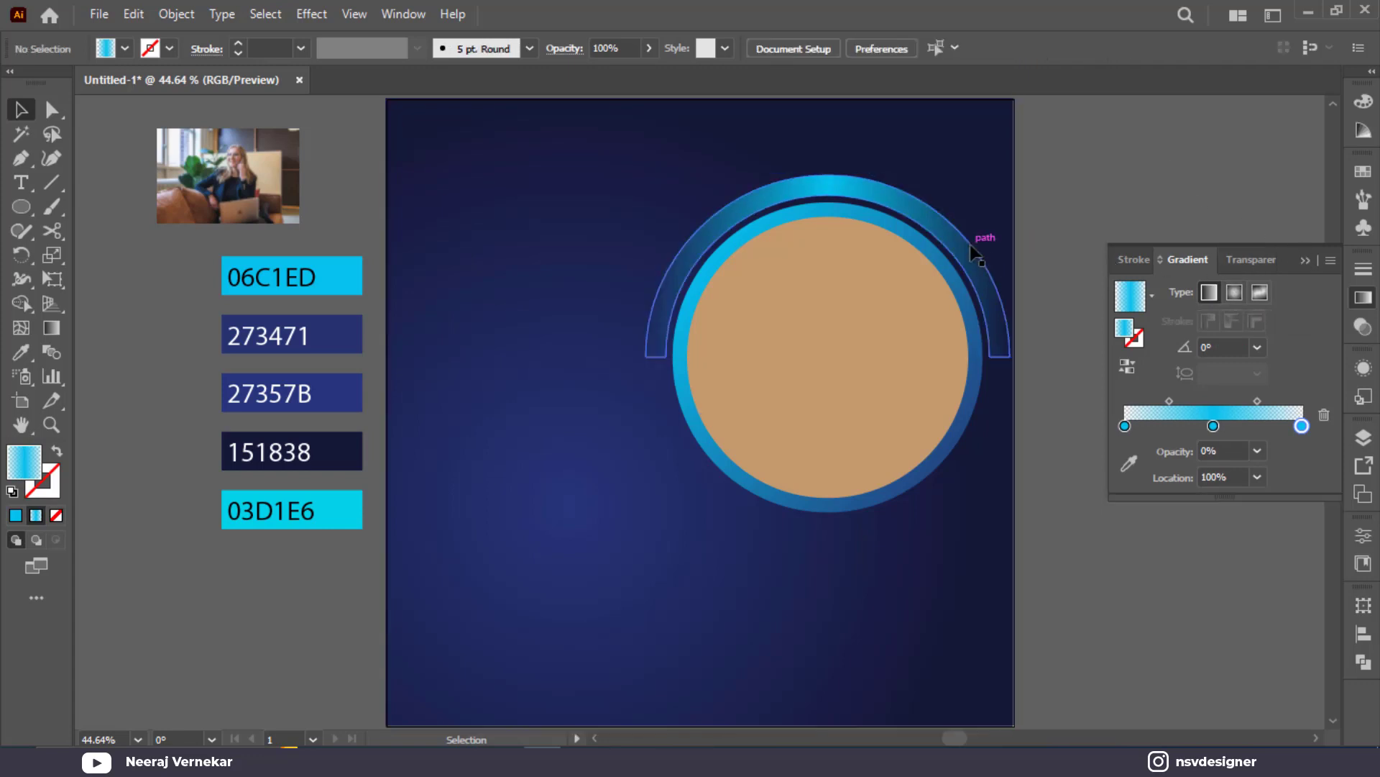
key(g)
click(1010, 266)
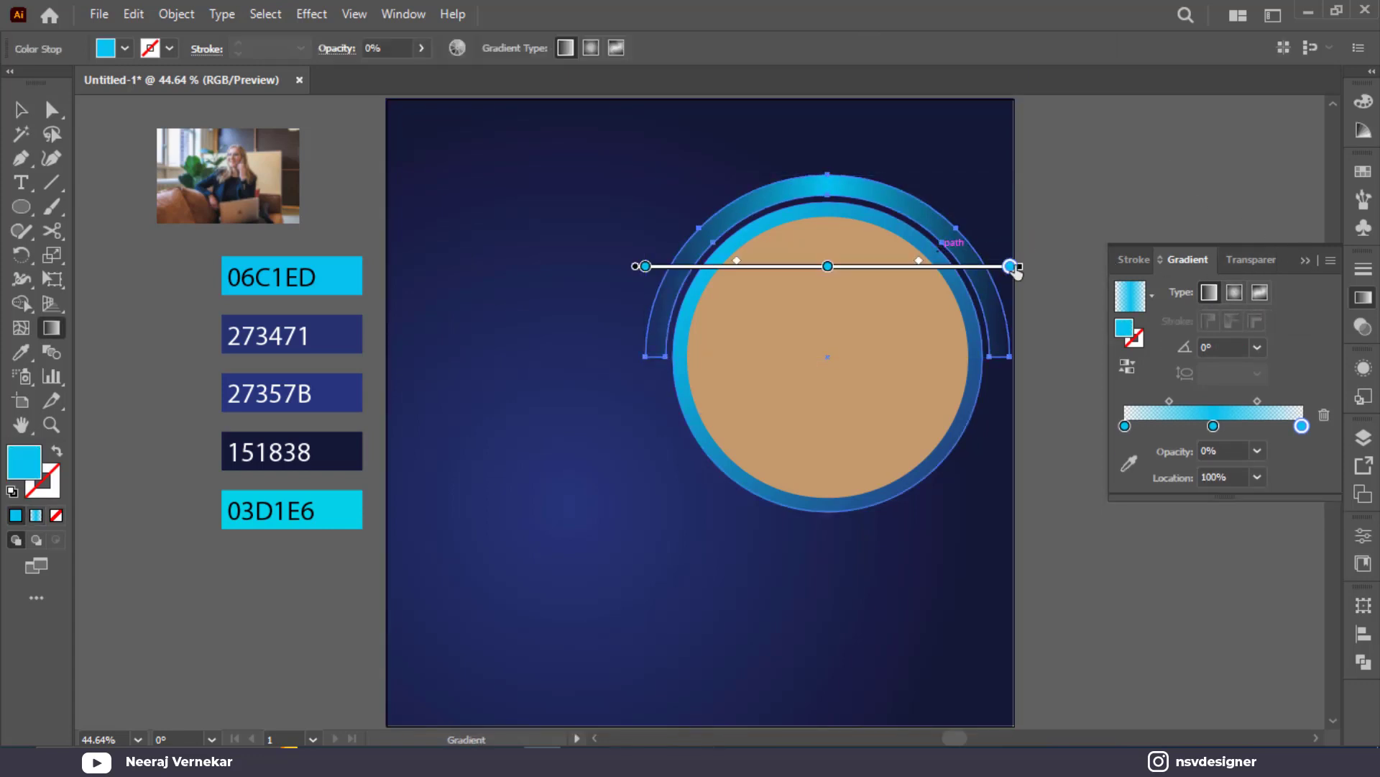
drag(1012, 266, 938, 267)
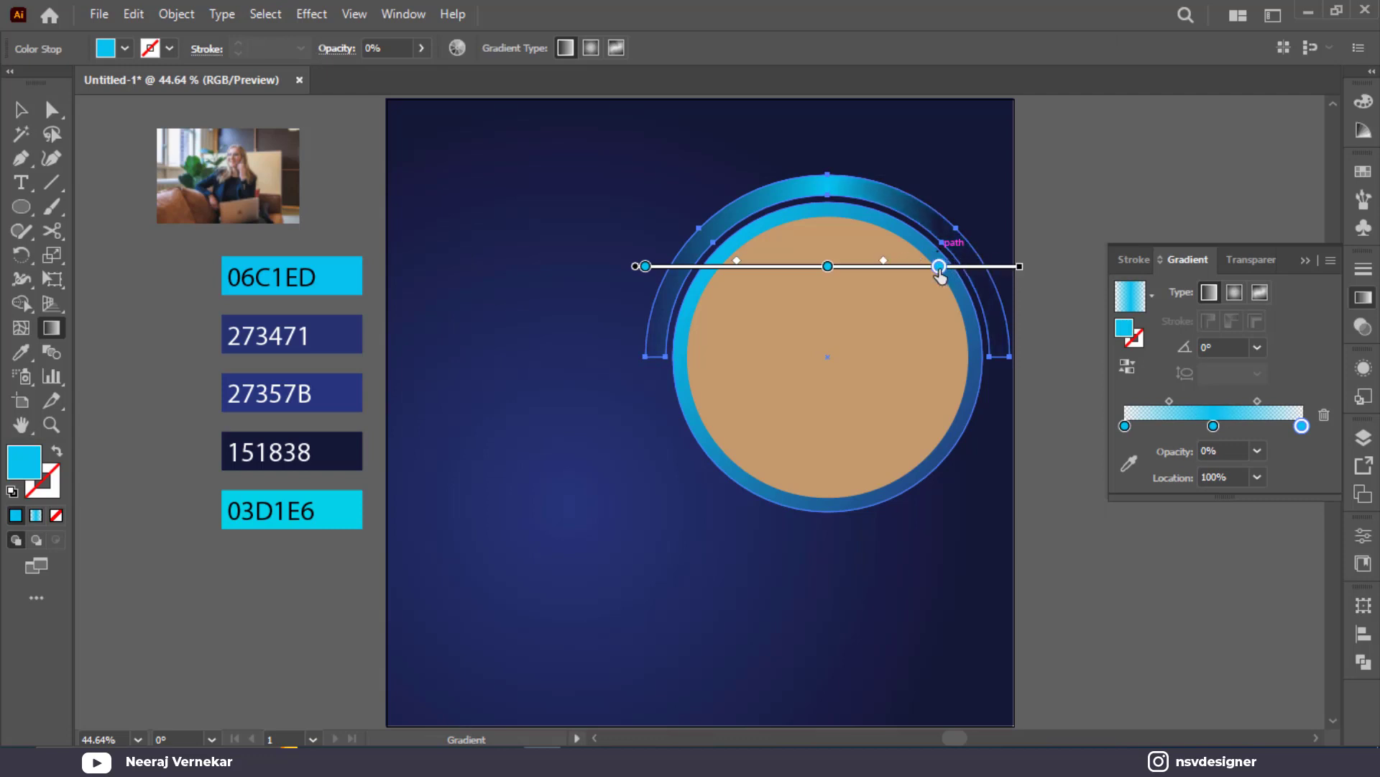
drag(645, 266, 710, 266)
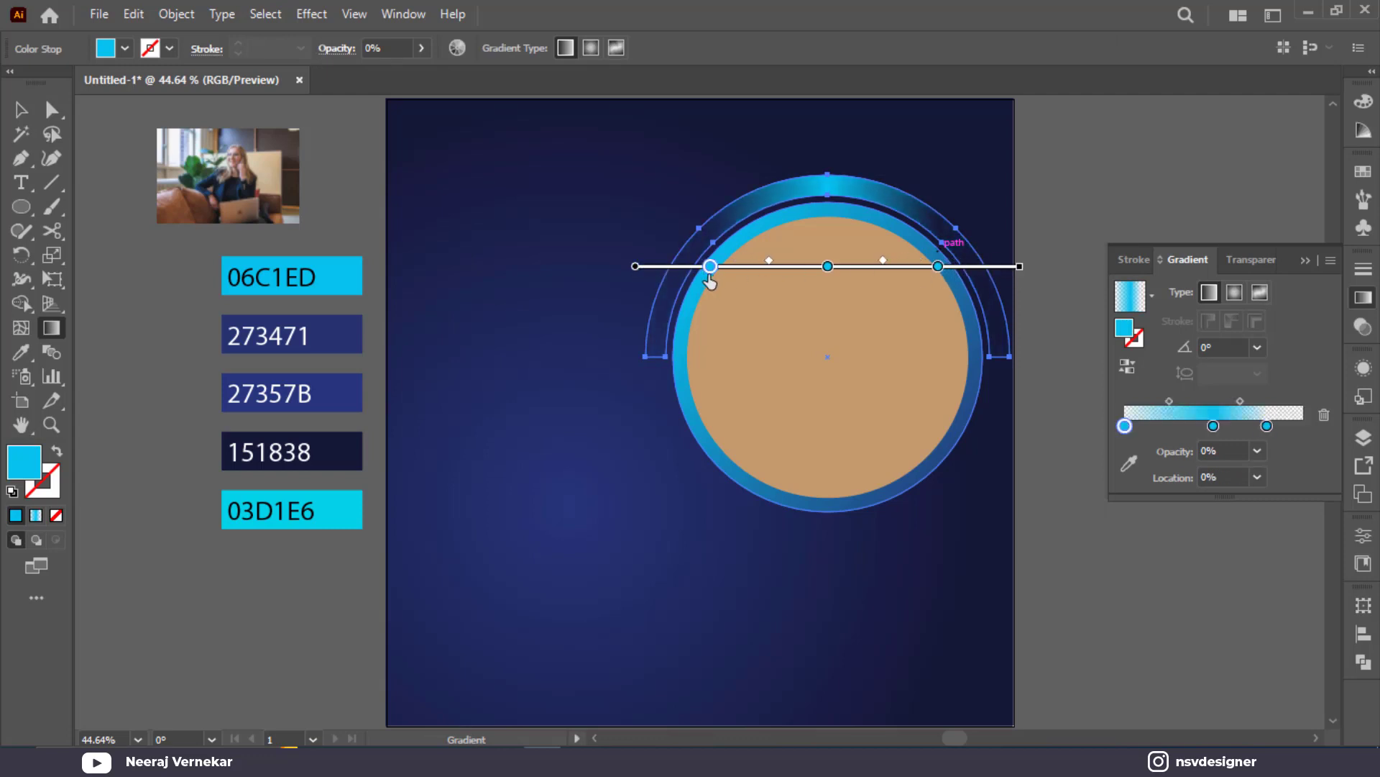
key(v)
click(630, 205)
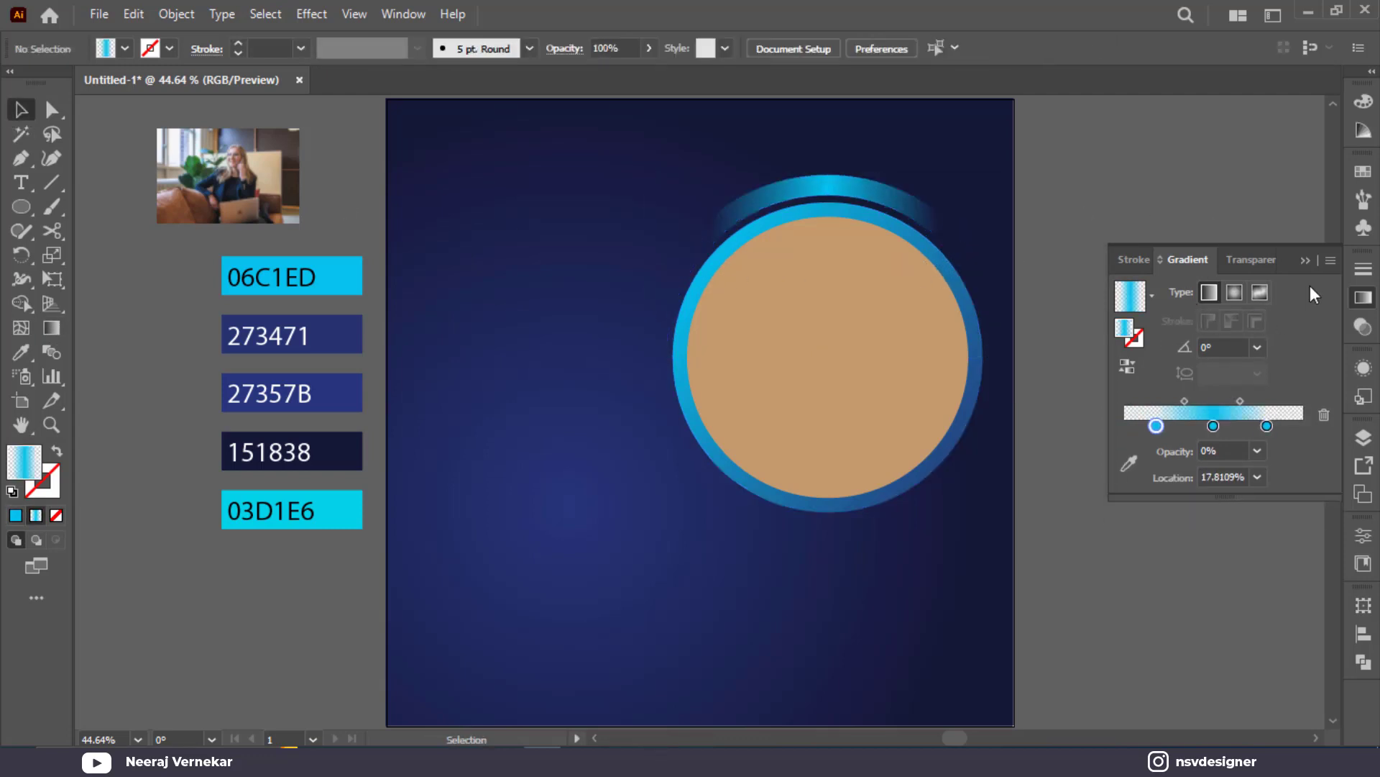
Duplicate the faded arc and place the copy flipped vertically beneath the circle, mirroring the upper one
click(1308, 261)
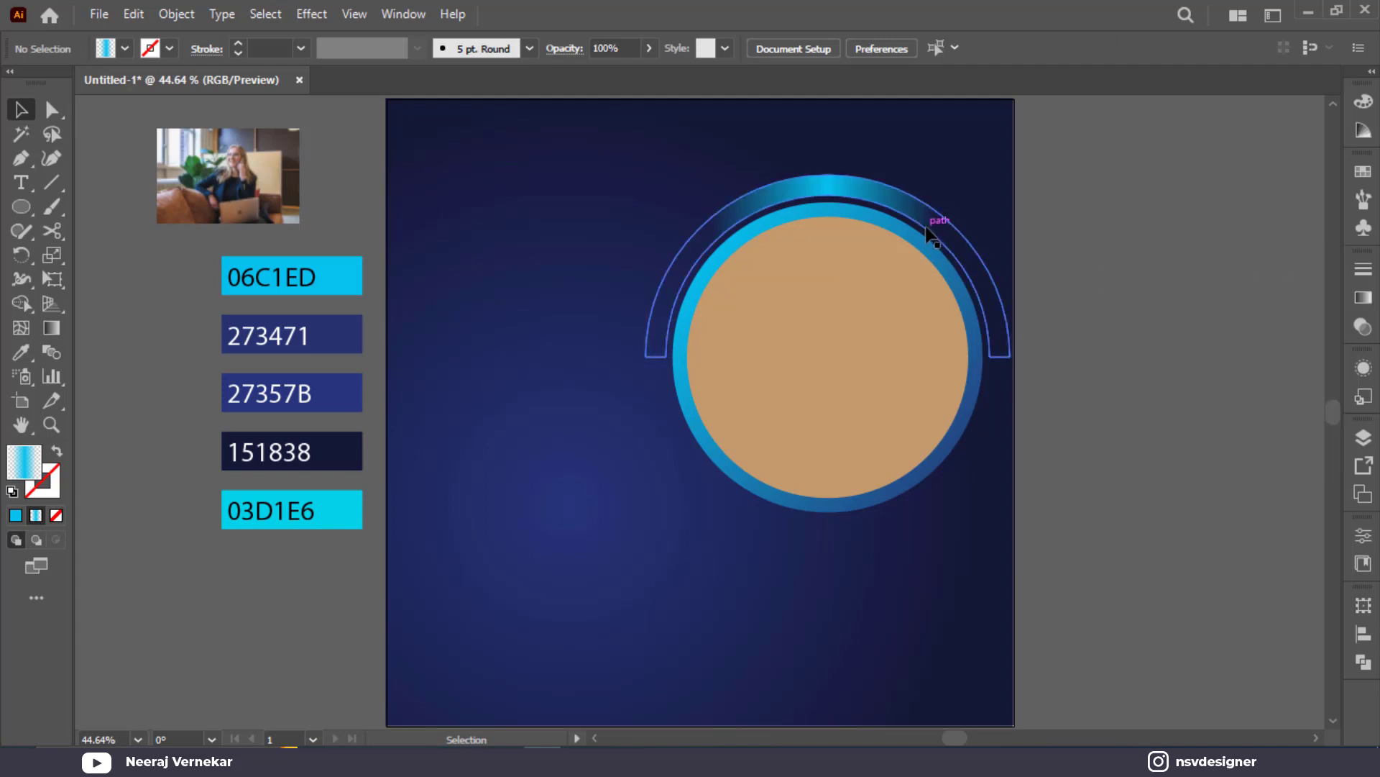
alt+drag(933, 237, 808, 534)
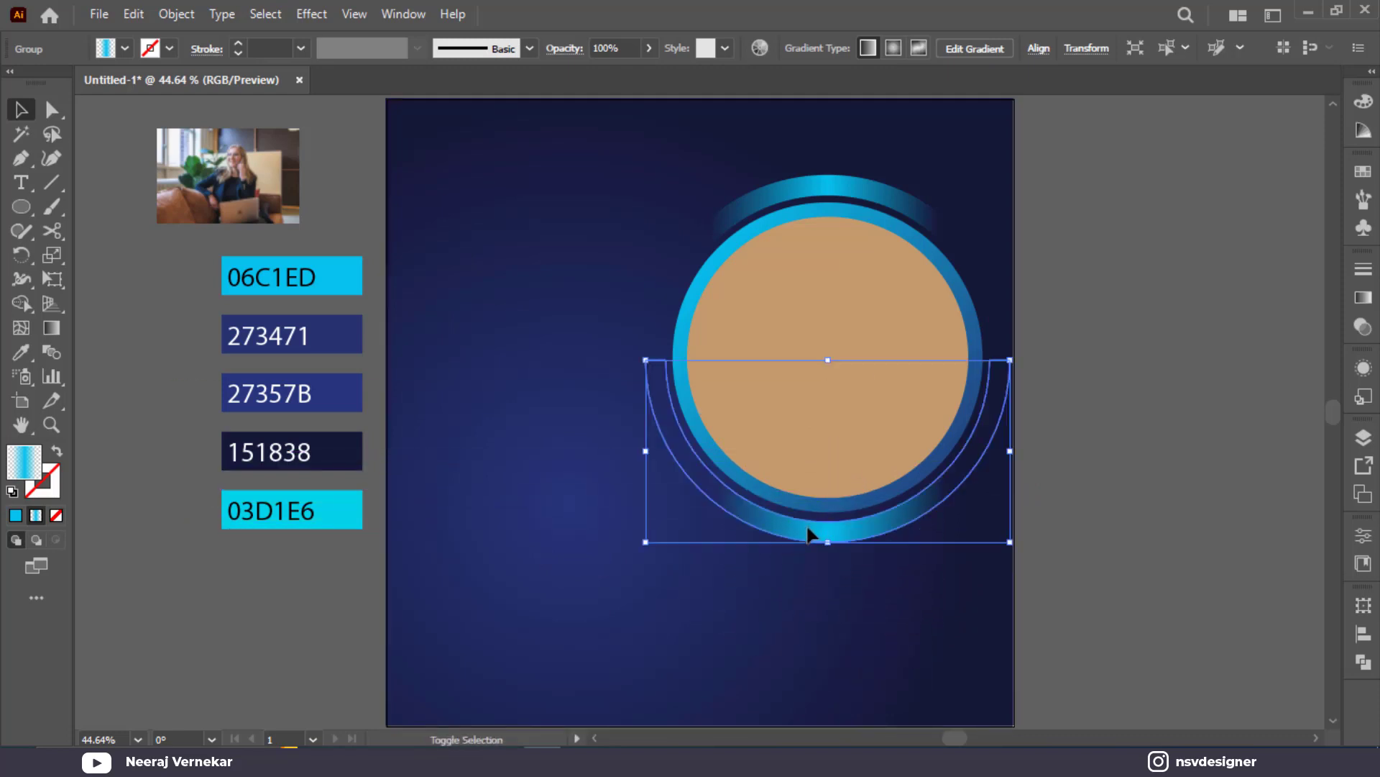
click(1184, 392)
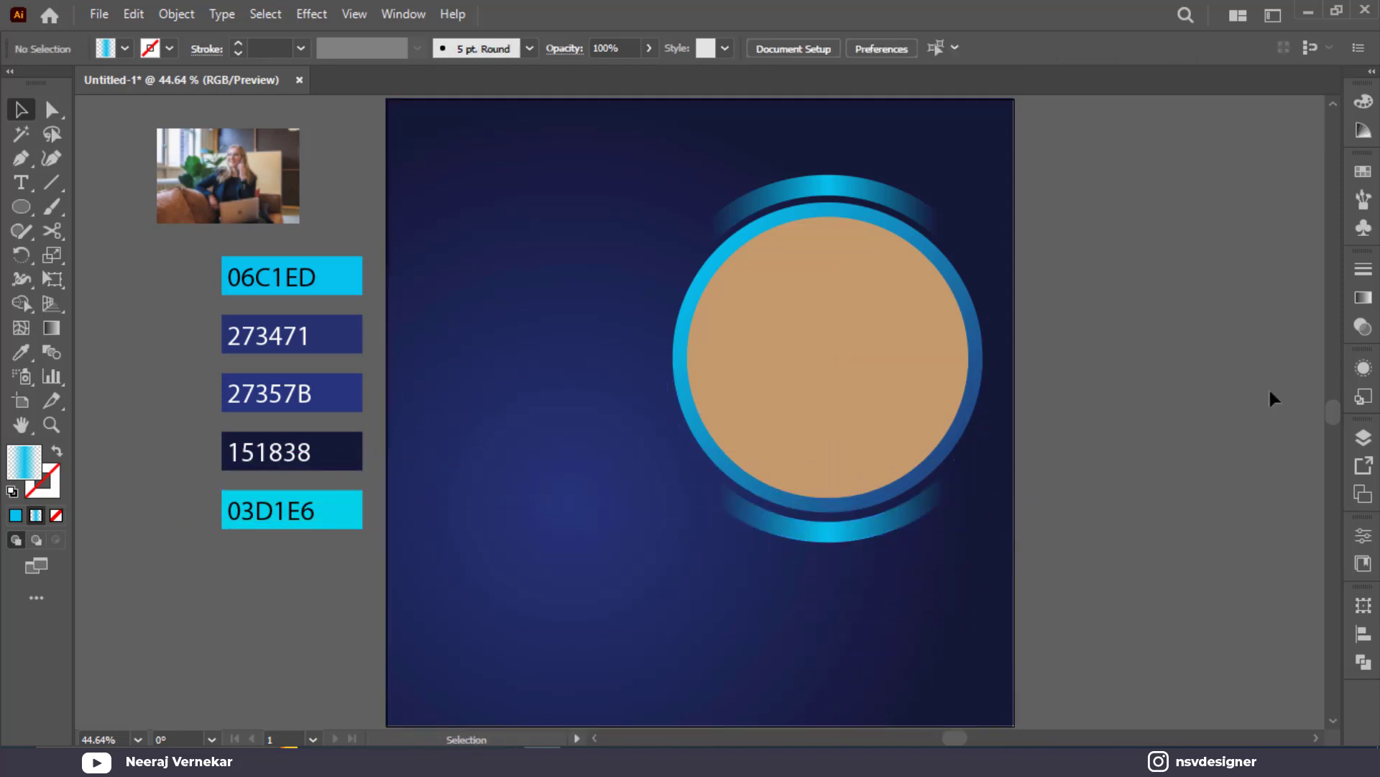
Bring the woman's photo to the front and move it onto the middle of the tan circle
right_click(206, 220)
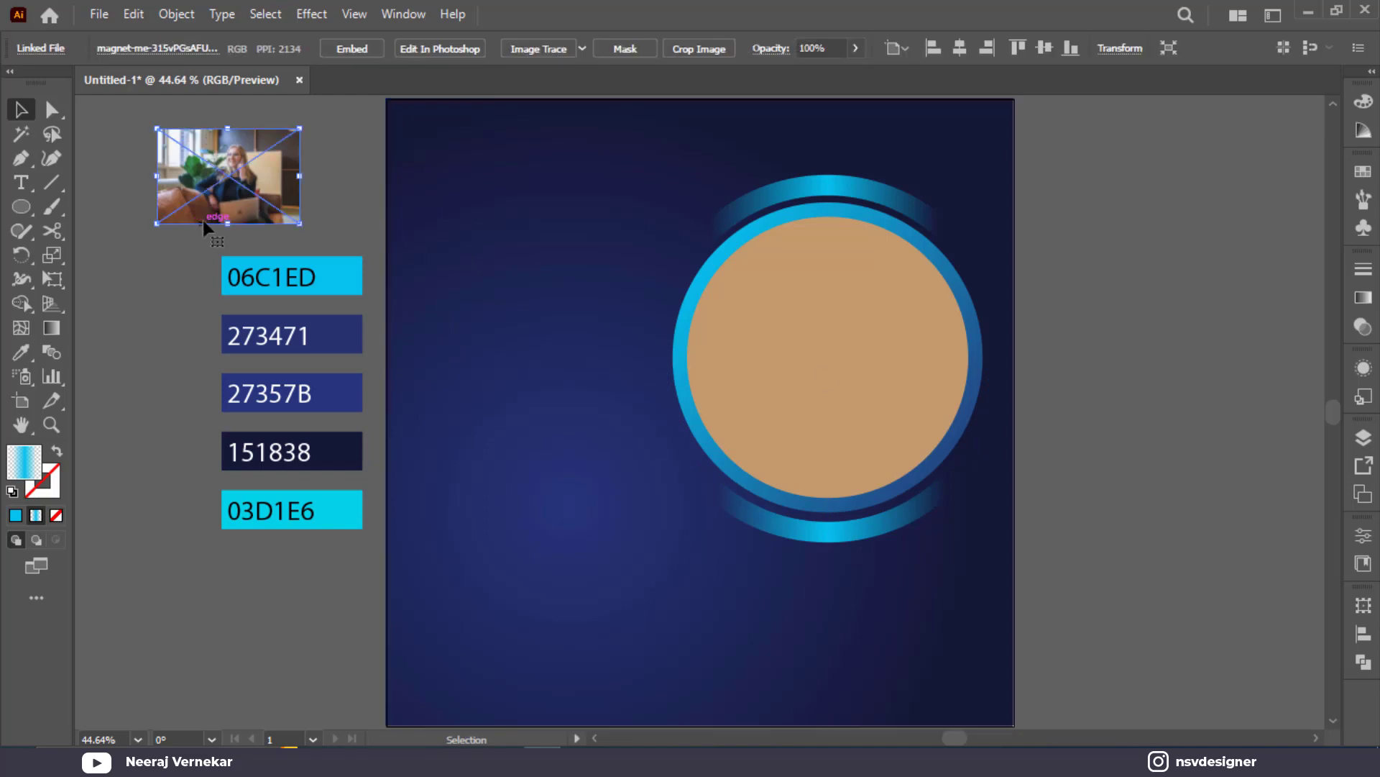
mouse_move(316, 392)
click(475, 389)
drag(290, 219, 889, 404)
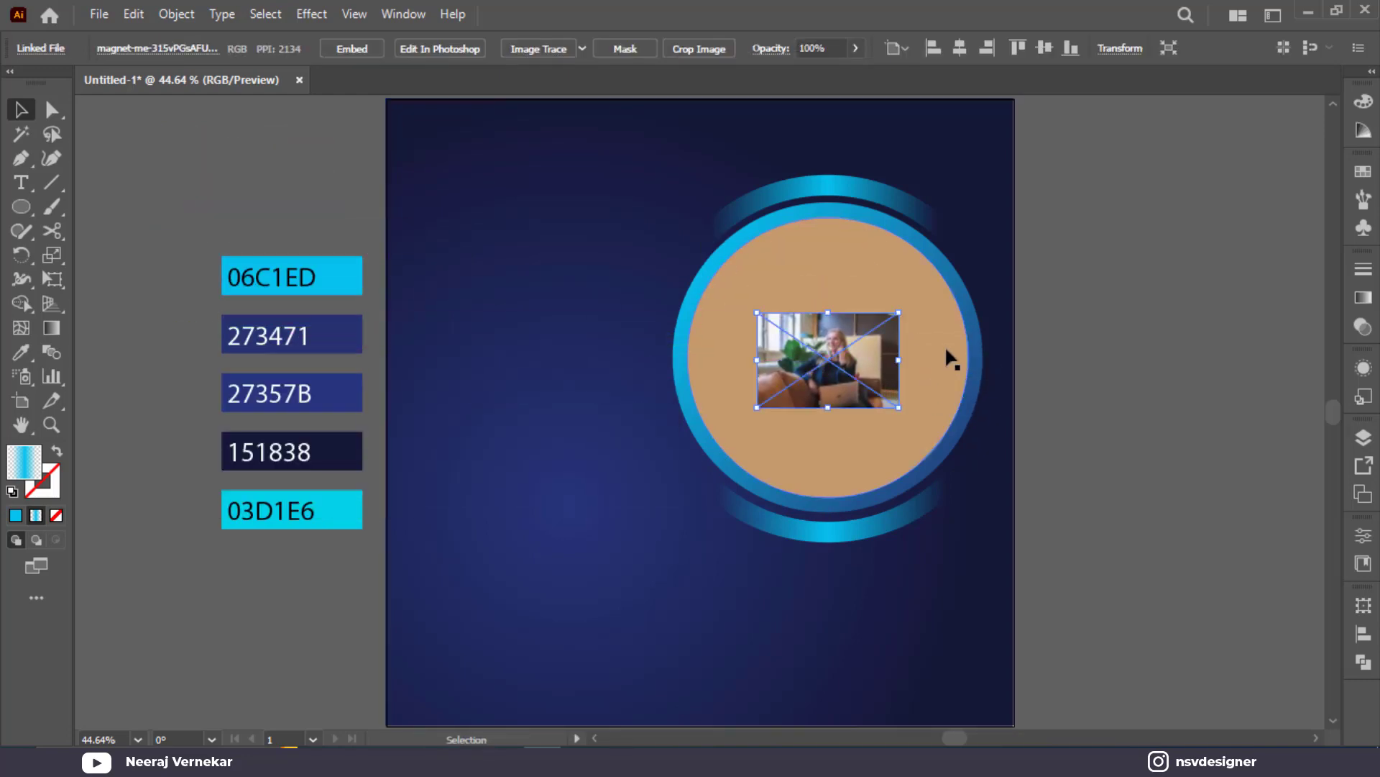
Shift the photo over the tan circle's left edge and bring the circle to the front of it
click(942, 351)
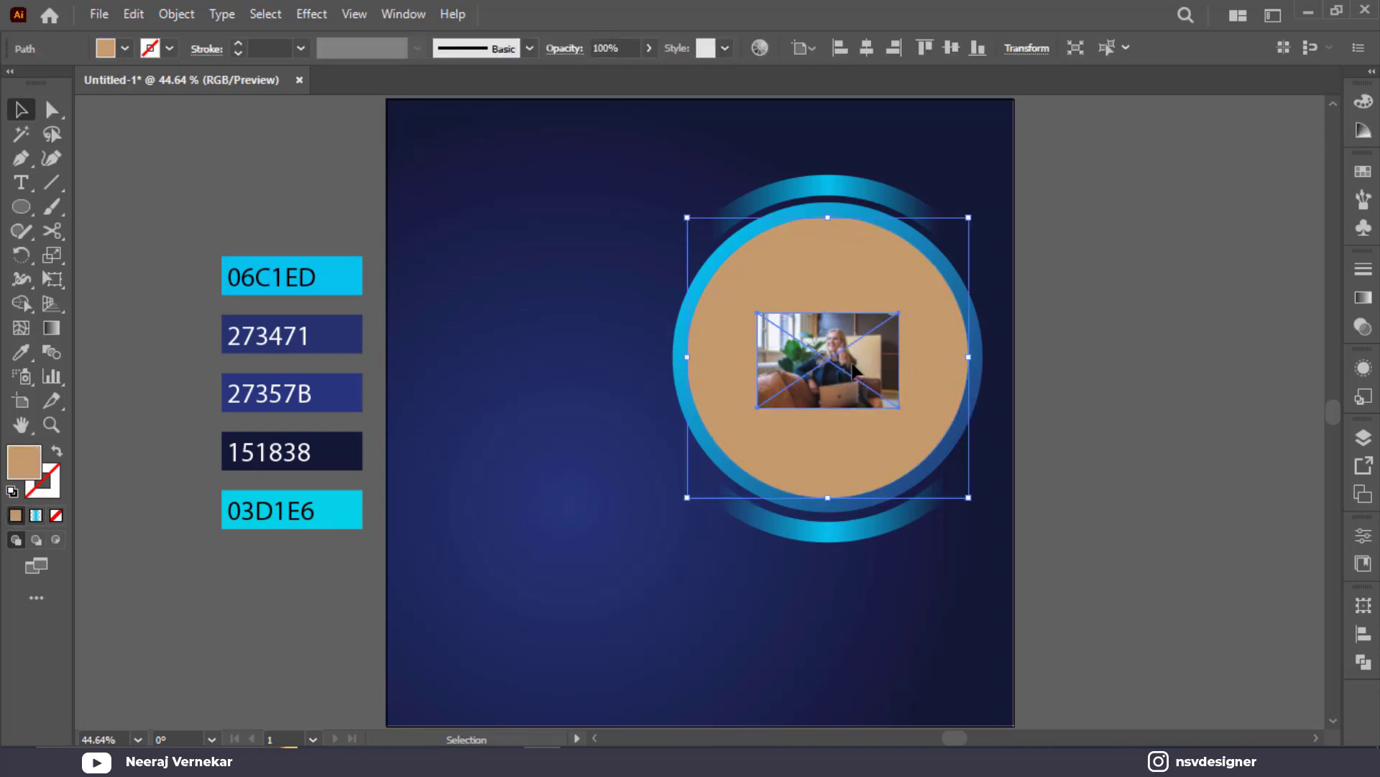
drag(855, 371, 691, 375)
click(886, 373)
right_click(883, 382)
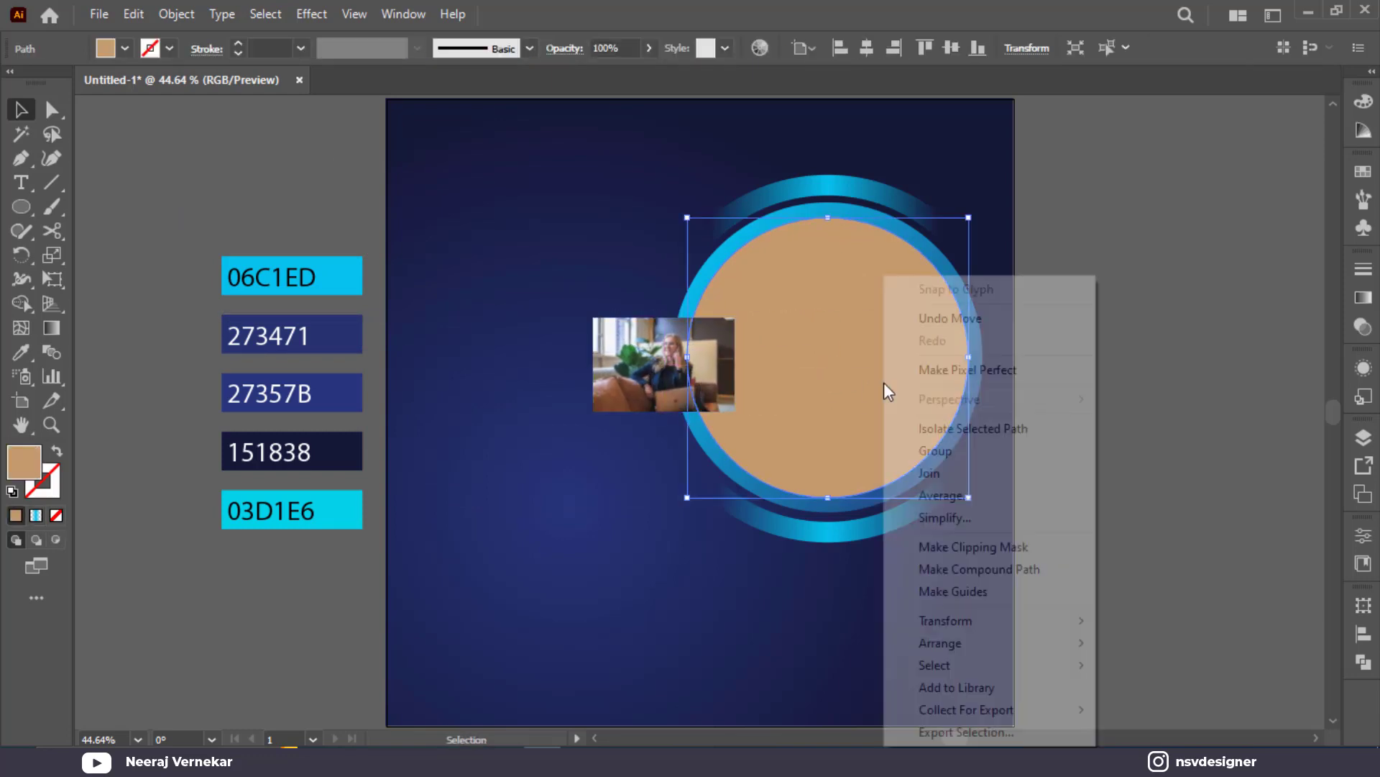
mouse_move(986, 642)
click(1100, 642)
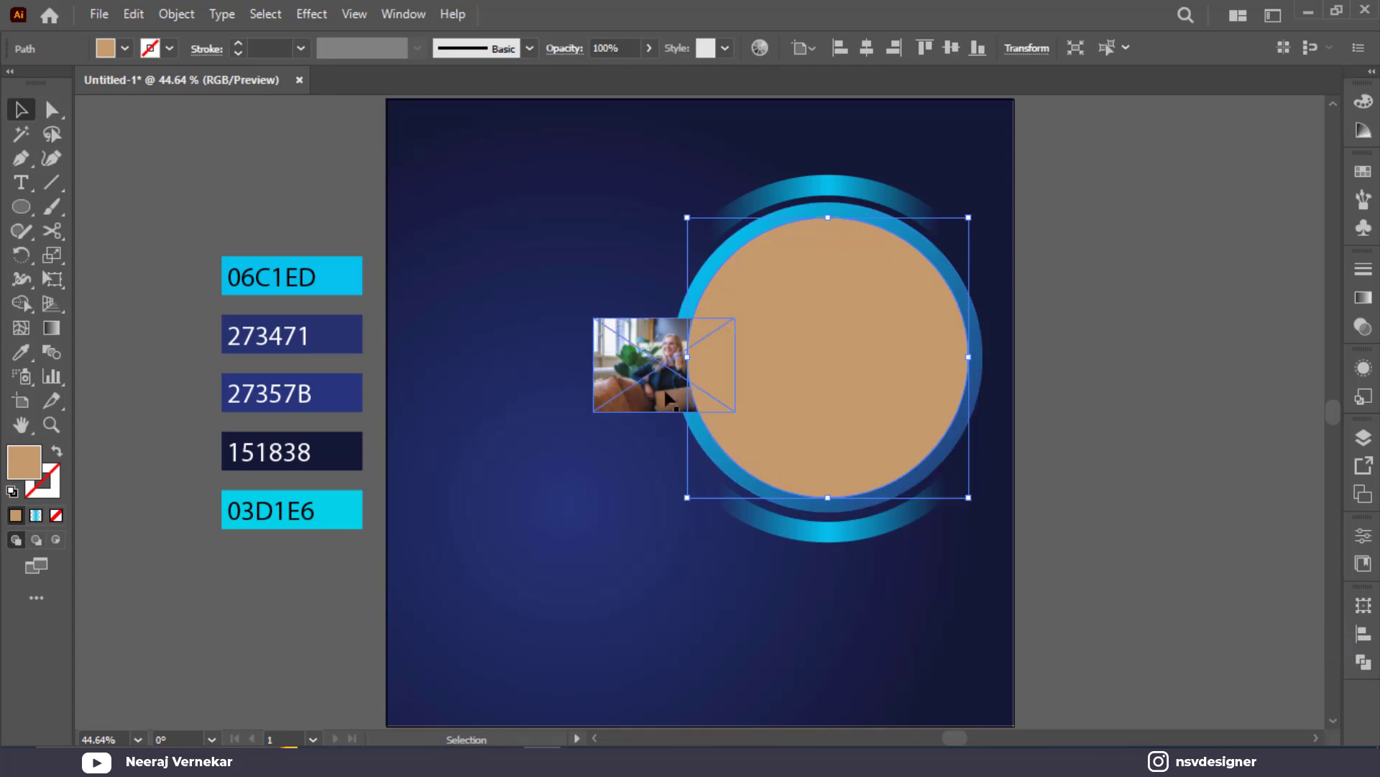
Make a clipping mask from the tan circle and the woman's photo
shift+click(667, 396)
right_click(824, 372)
click(903, 550)
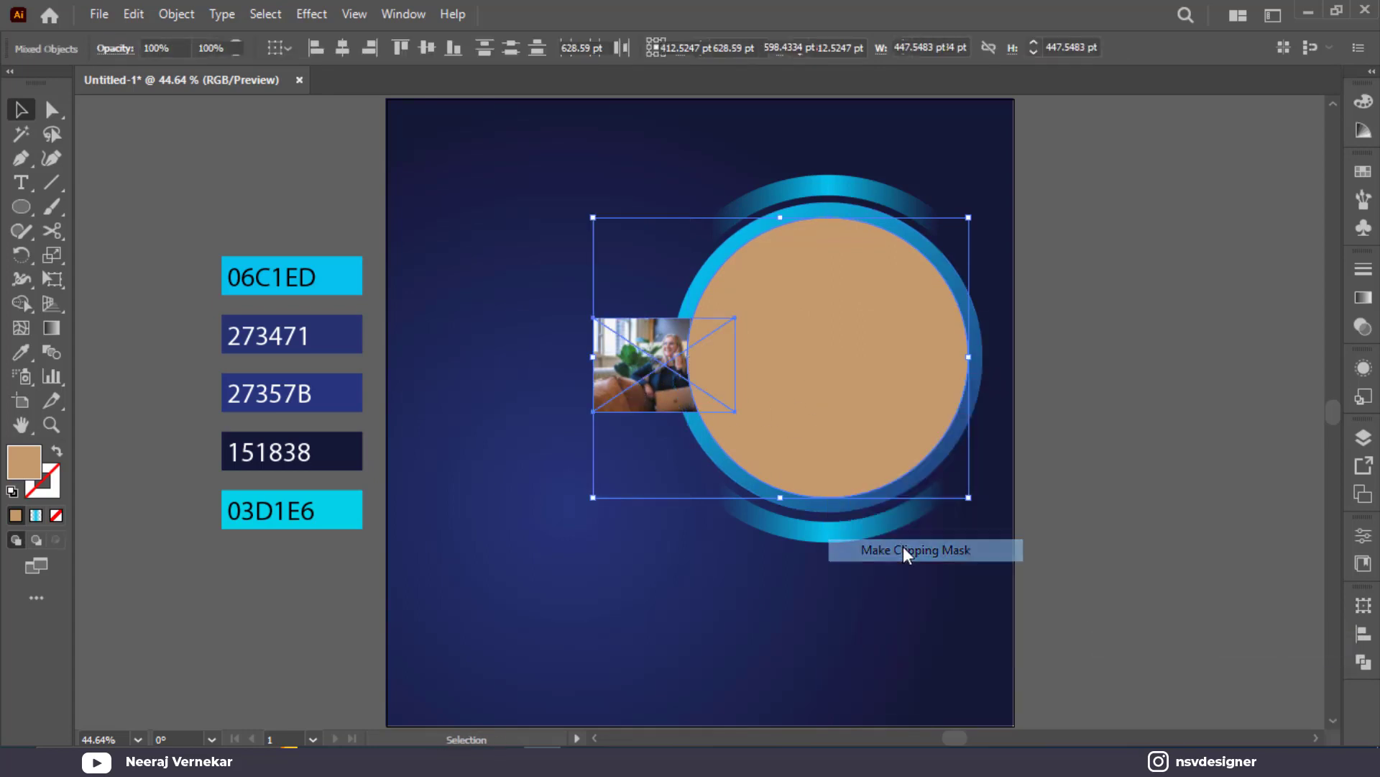
Inside the clipping mask, enlarge the woman's photo to fill the circle and reposition it so she sits centred
double_click(725, 374)
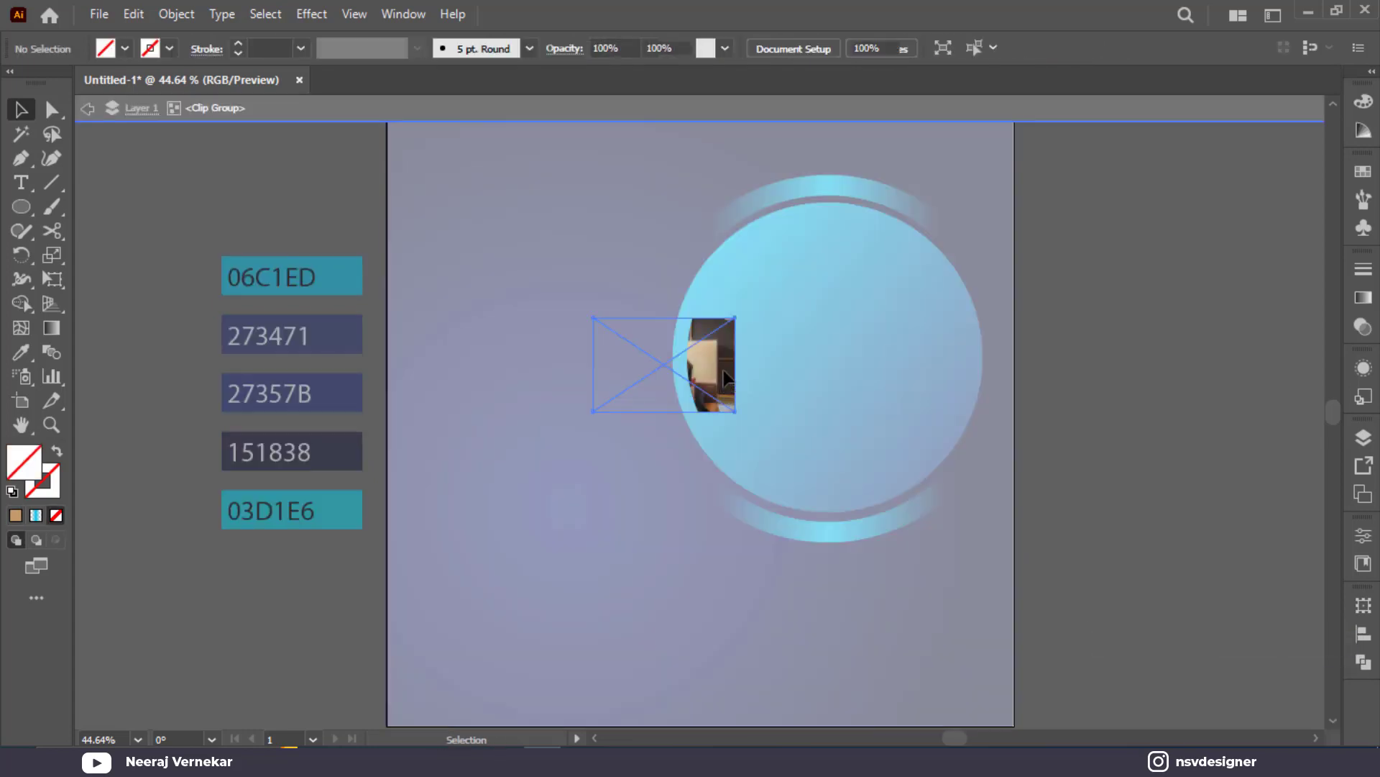
drag(725, 374, 1058, 493)
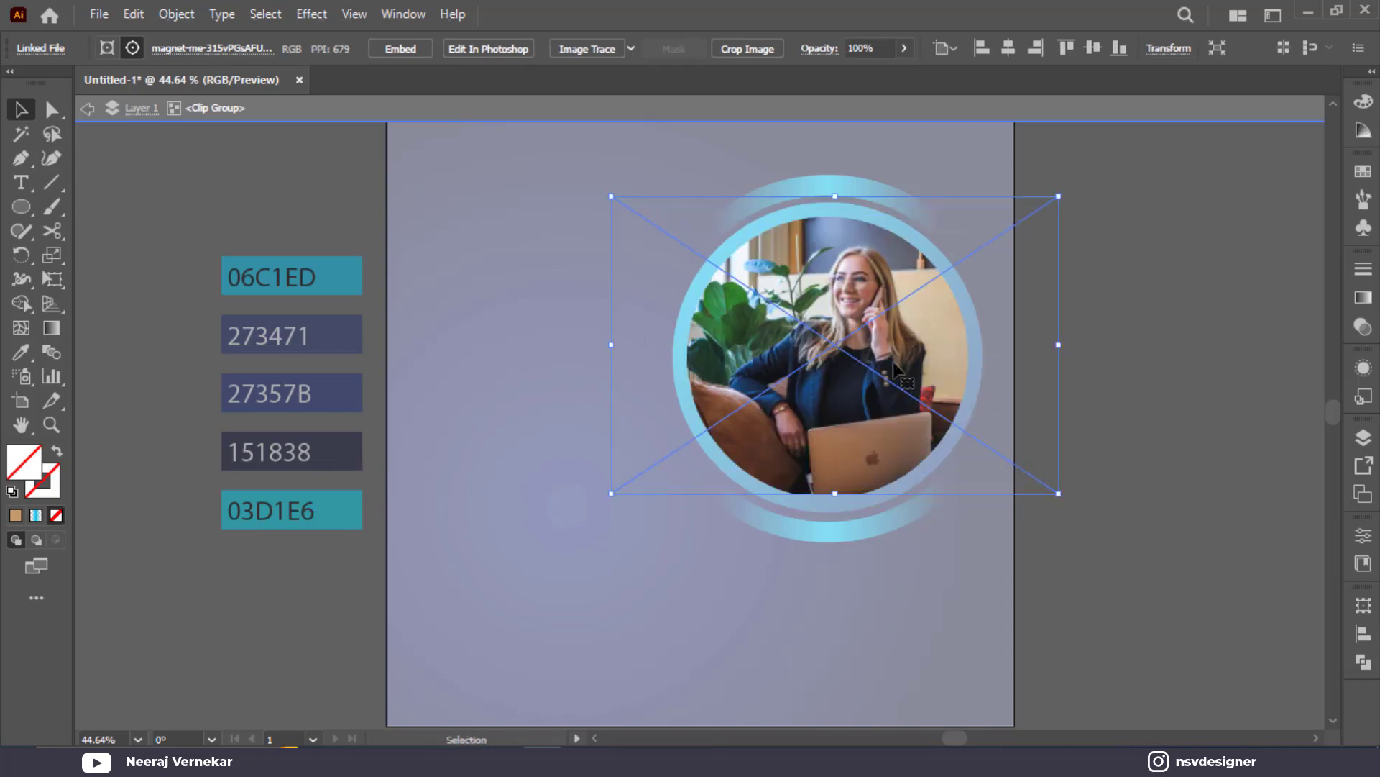
drag(908, 357, 906, 370)
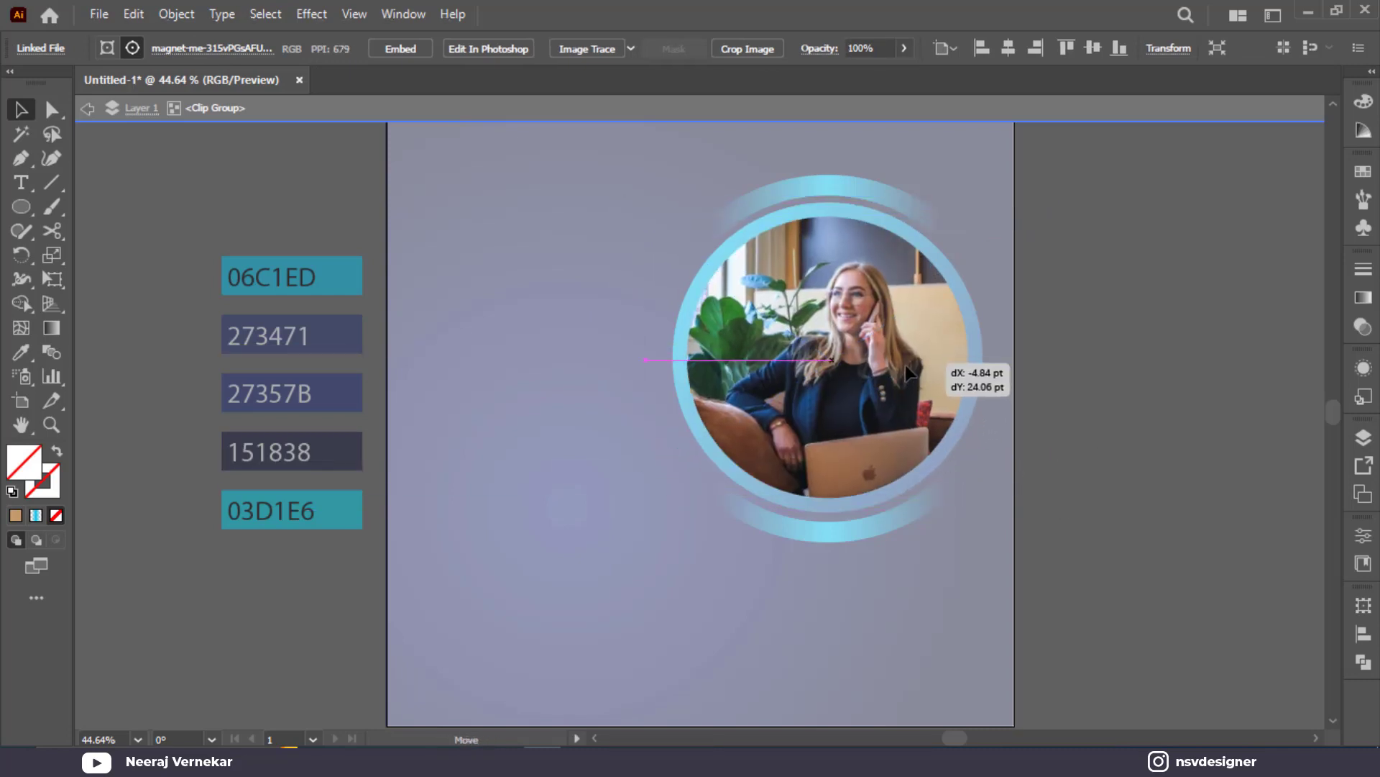
drag(1055, 512, 1072, 519)
drag(949, 398, 940, 397)
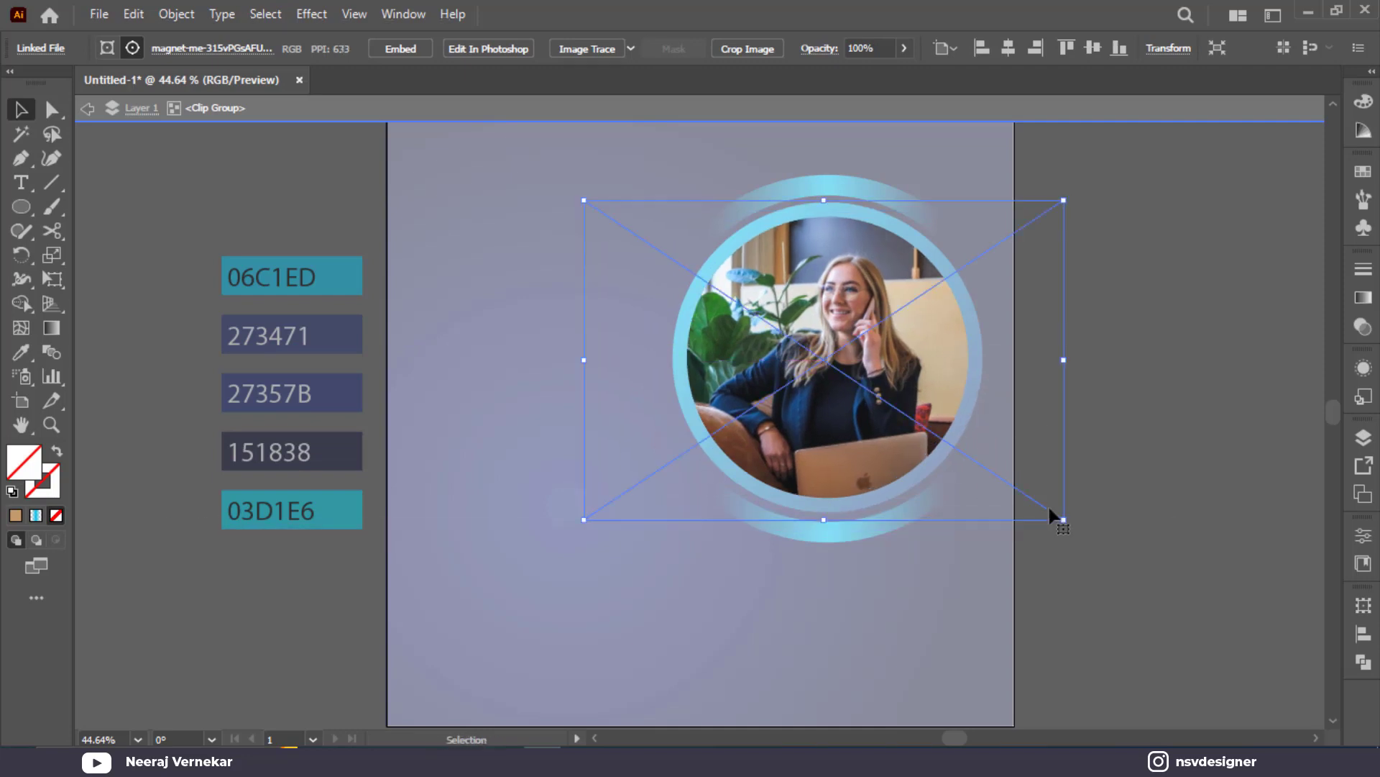
double_click(1107, 493)
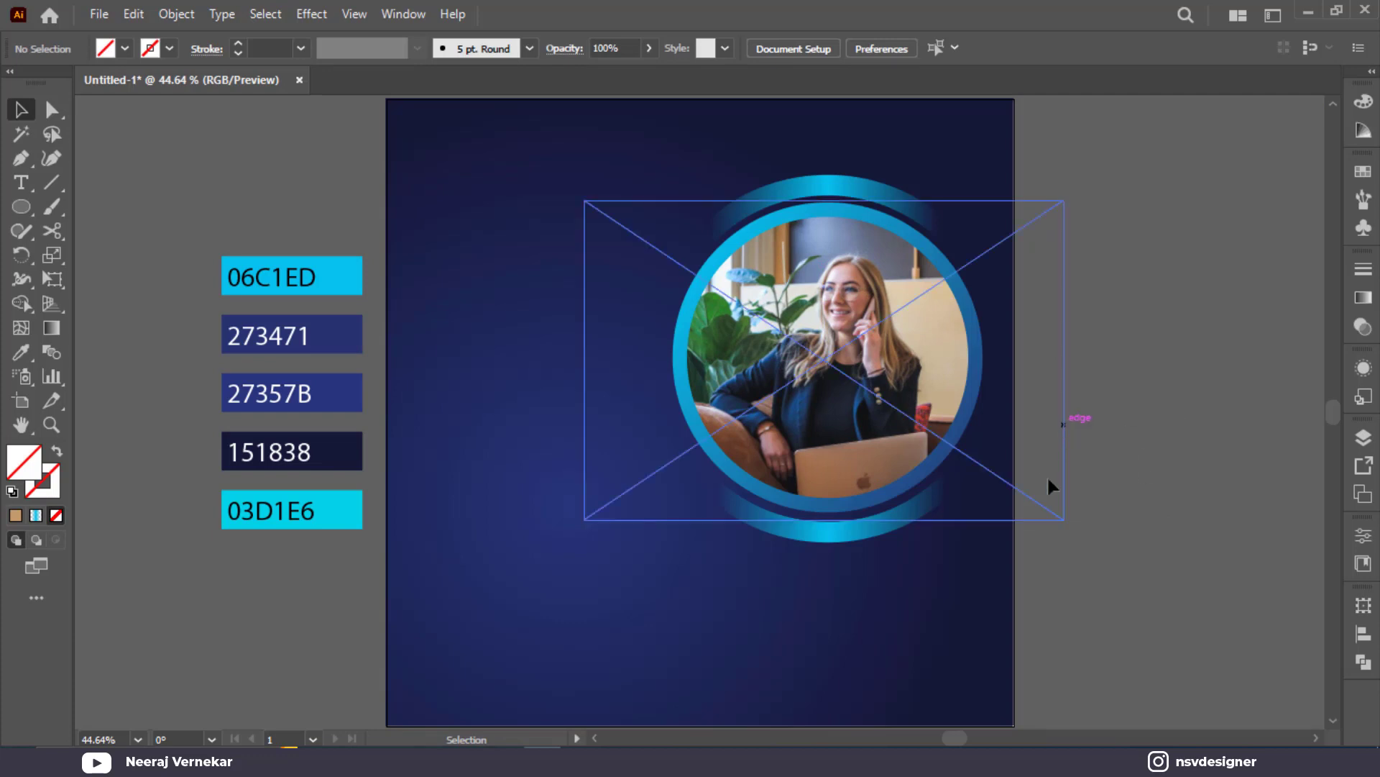
click(960, 412)
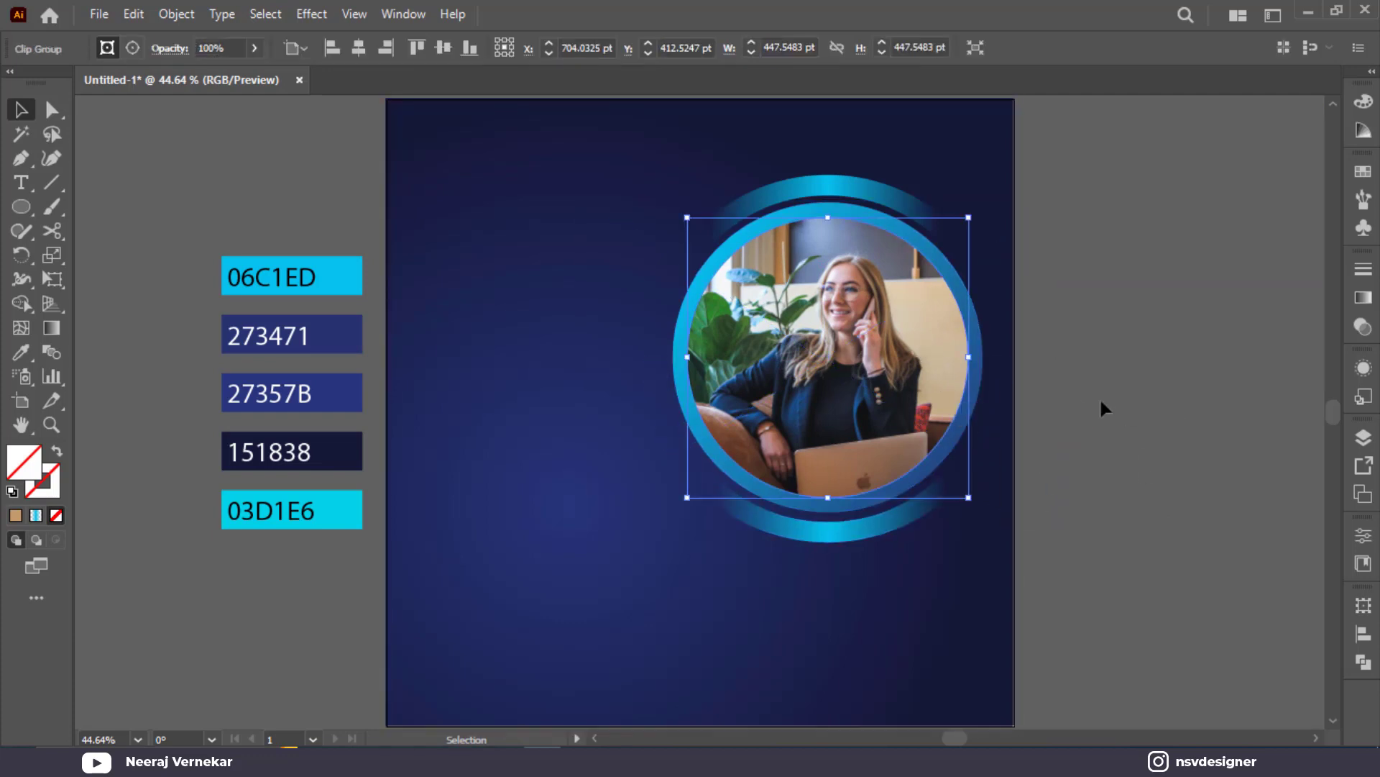
click(1101, 402)
Draw a circle to the right of the artboard and fill it with the photo ring's blue gradient
drag(15, 206, 107, 256)
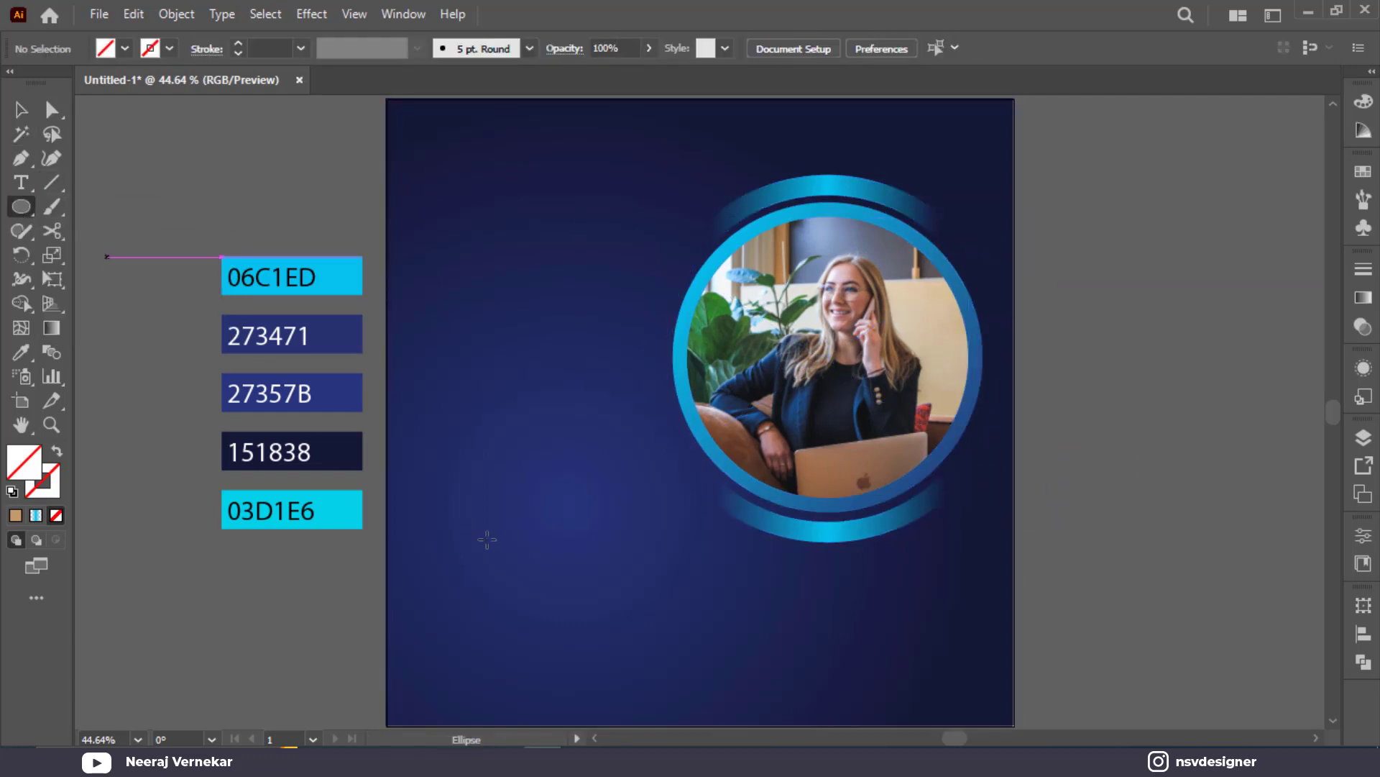
mouse_move(1123, 532)
mouse_down()
mouse_move(1186, 564)
mouse_move(1190, 594)
mouse_up()
key(i)
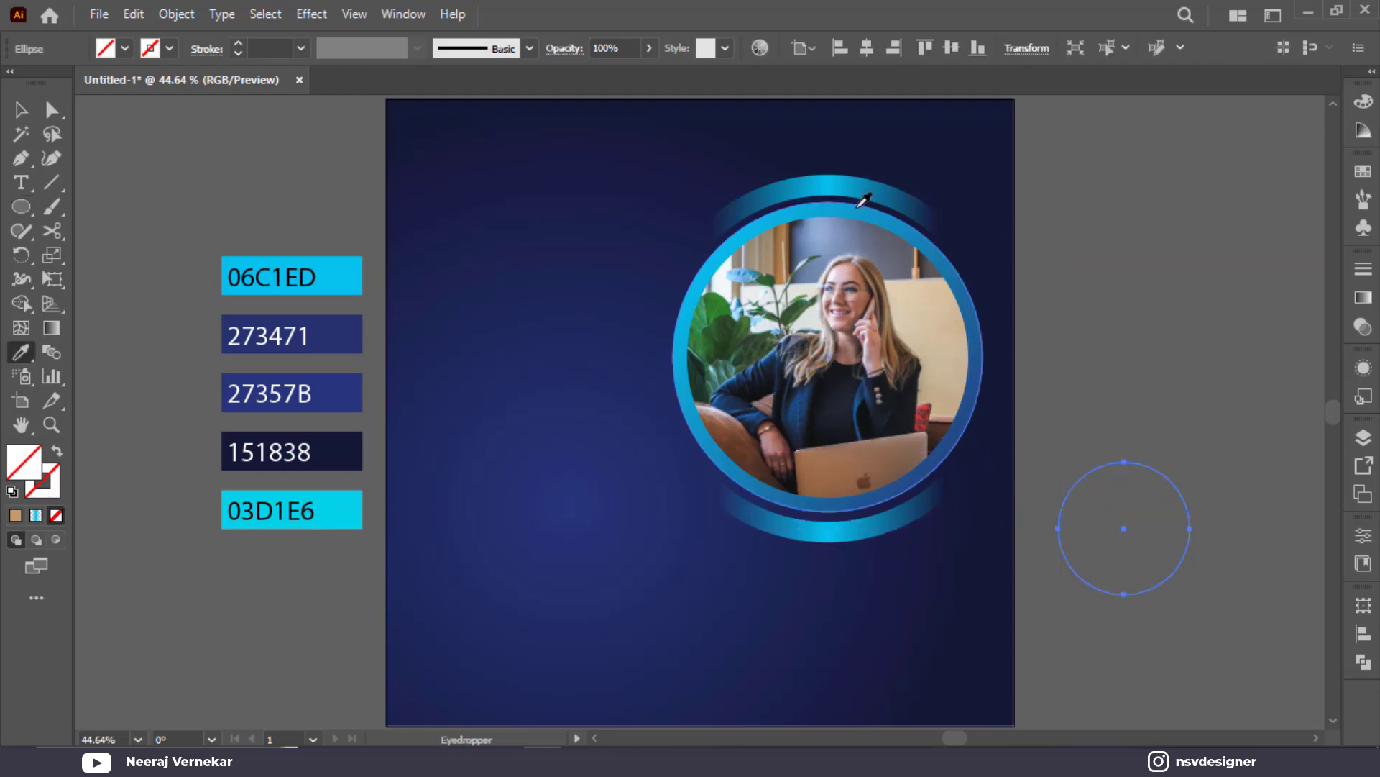
click(865, 194)
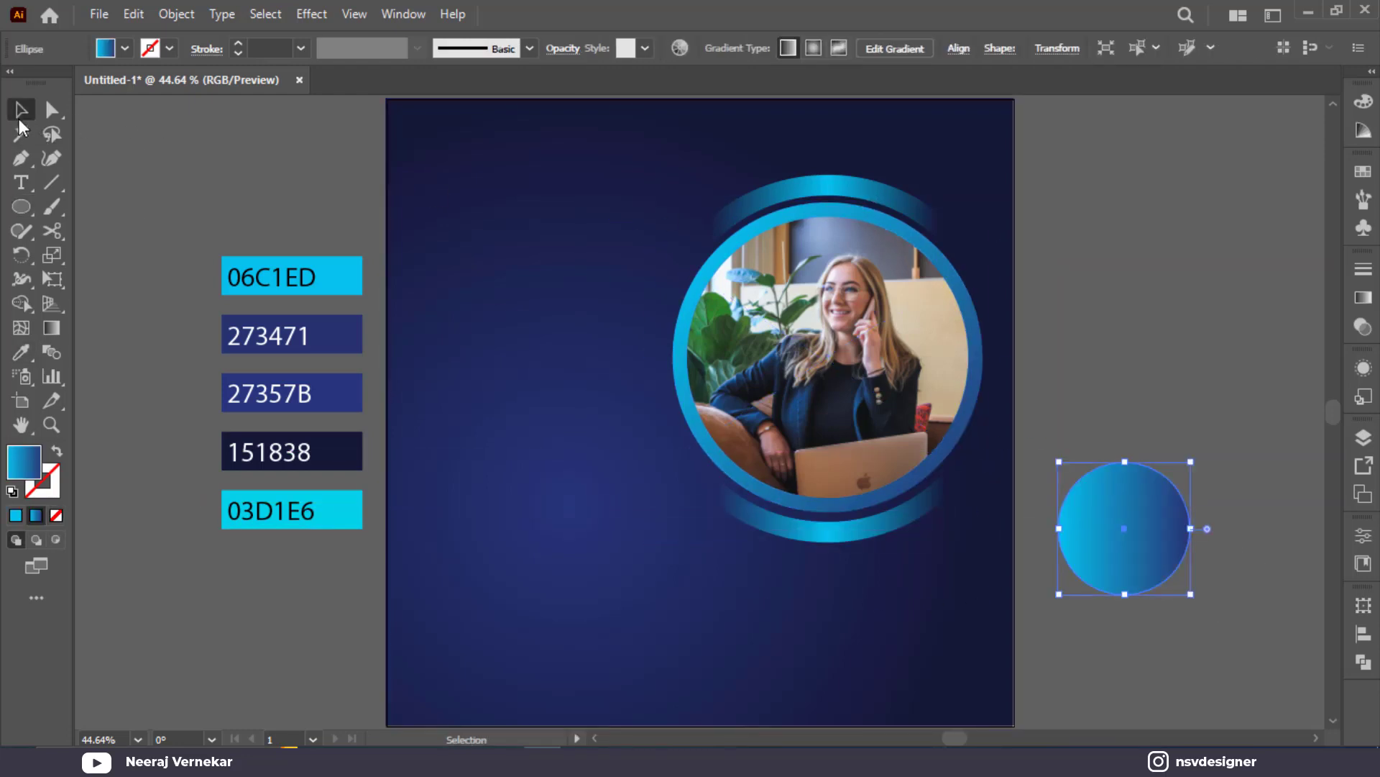
Angle the circle's gradient diagonally, running from cyan at its upper left to navy at its lower right
key(g)
drag(1091, 485, 1147, 551)
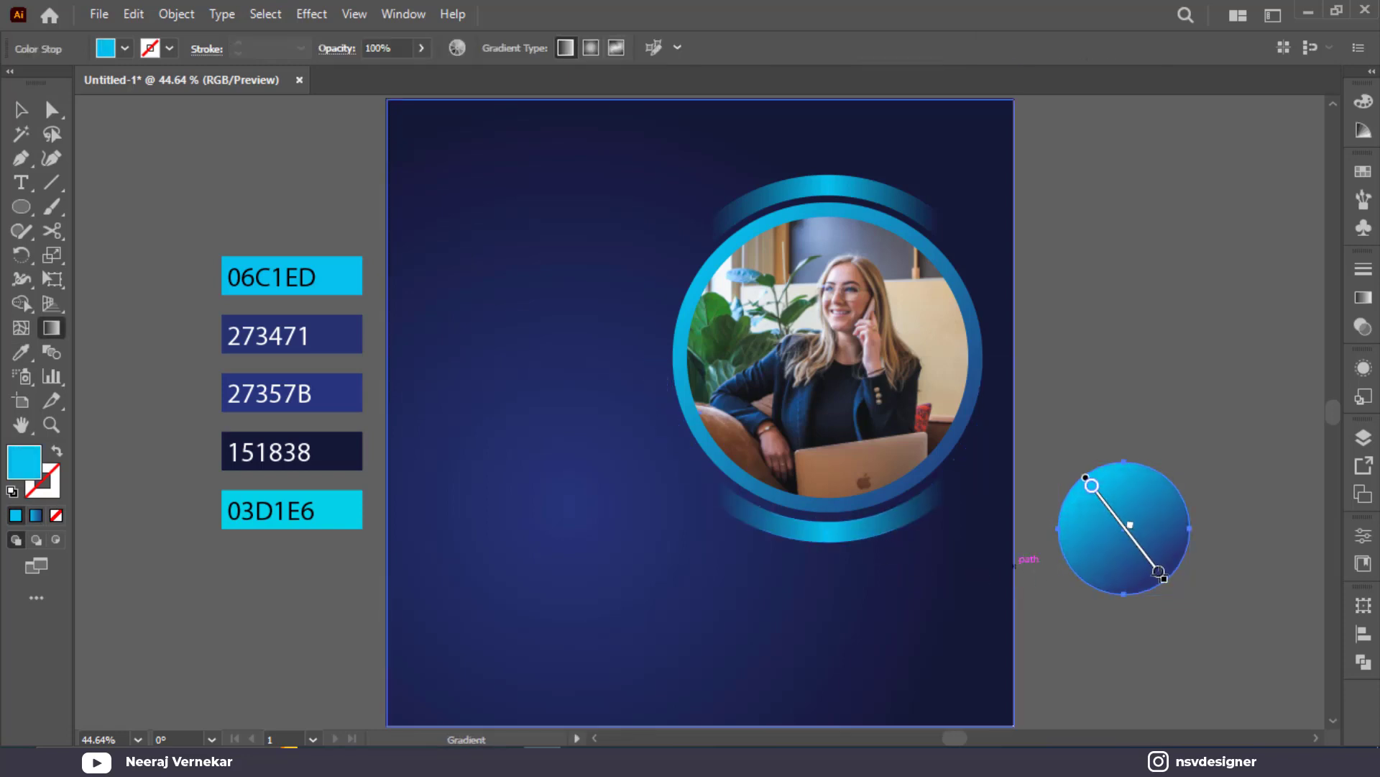
click(21, 110)
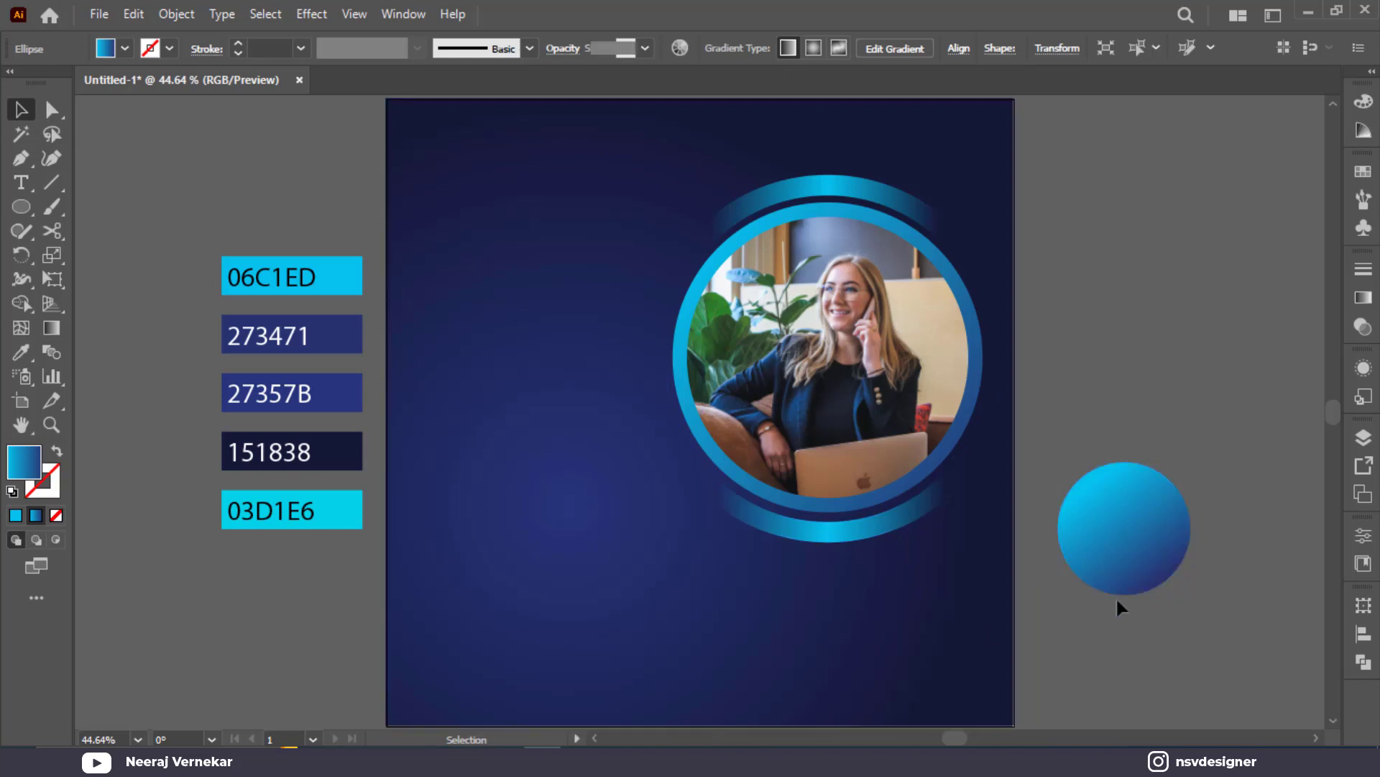
Place the gradient circle over the photo frame's lower-left edge and give it a drop shadow effect
drag(1134, 579, 752, 537)
click(312, 14)
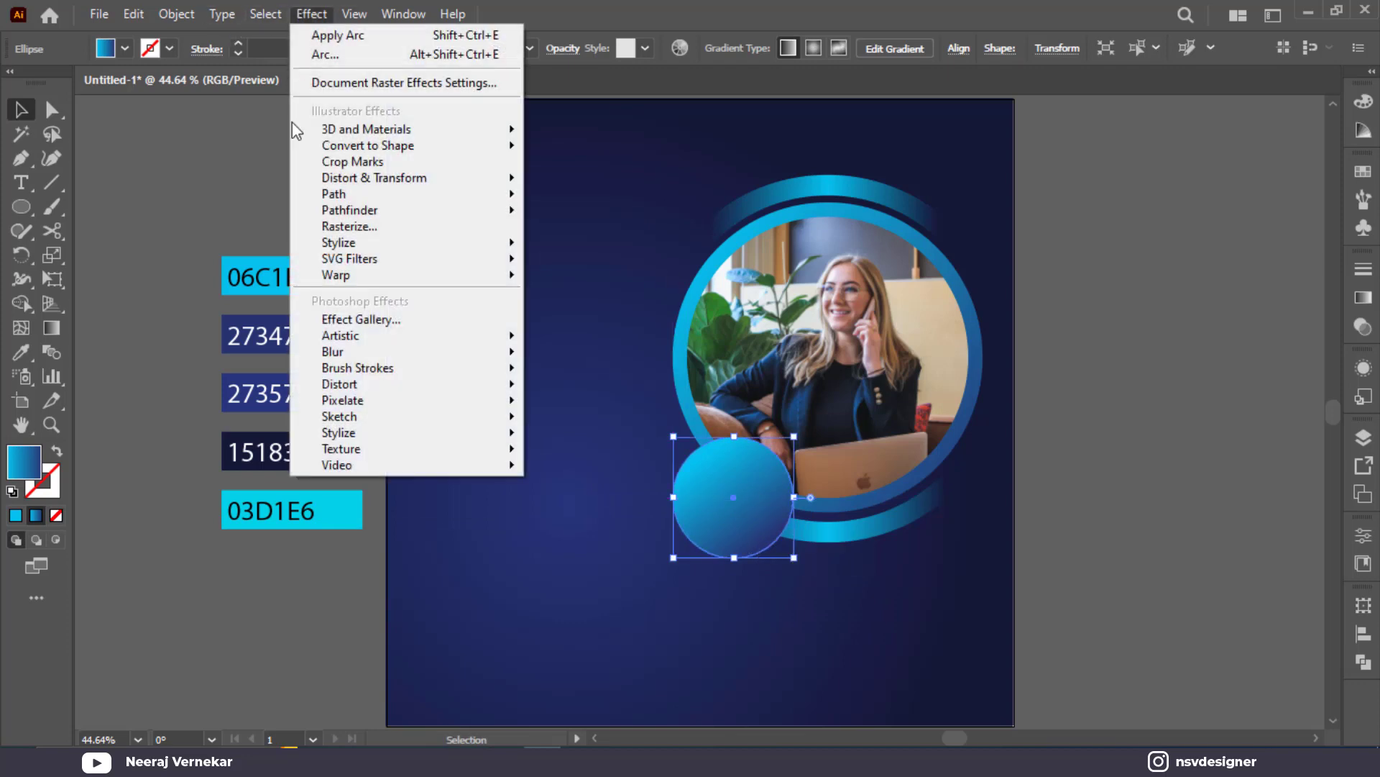
mouse_move(394, 242)
click(594, 244)
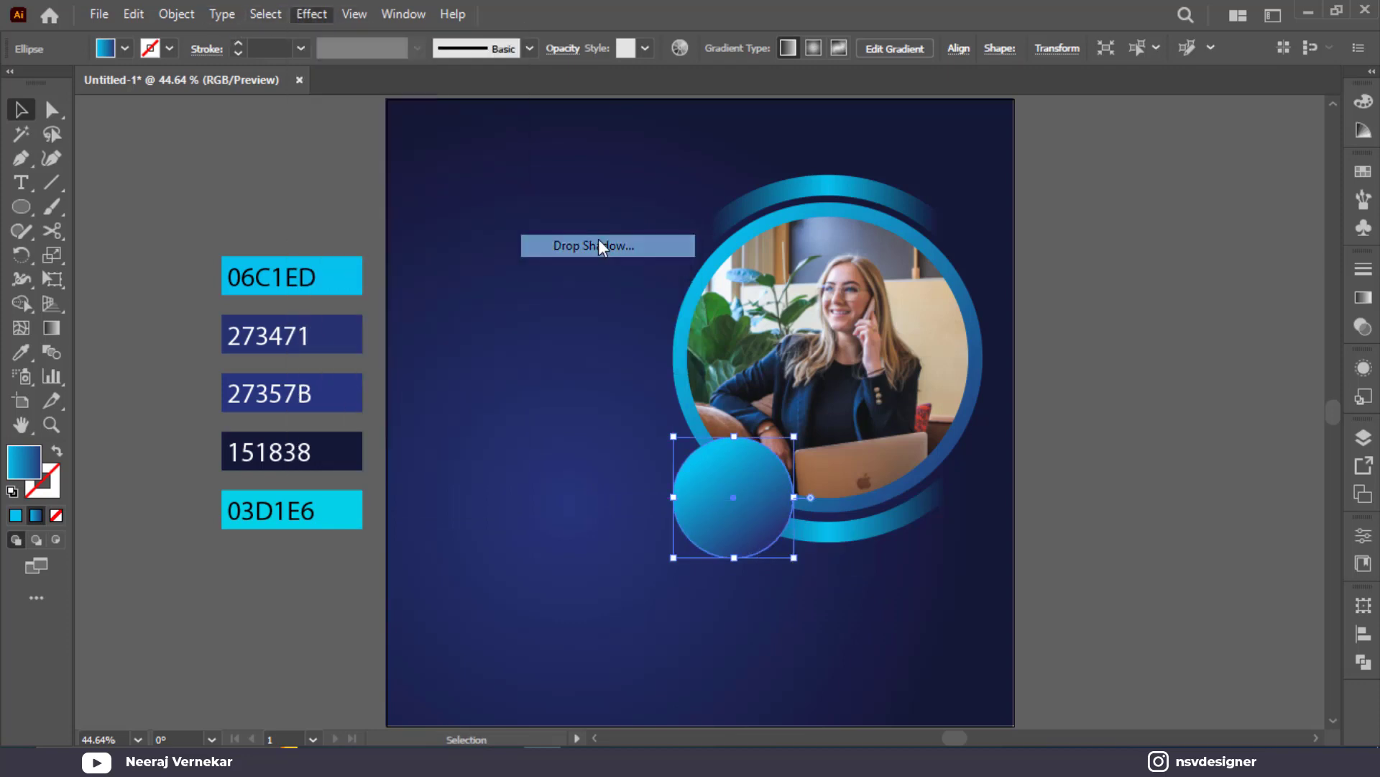
click(1086, 466)
click(903, 625)
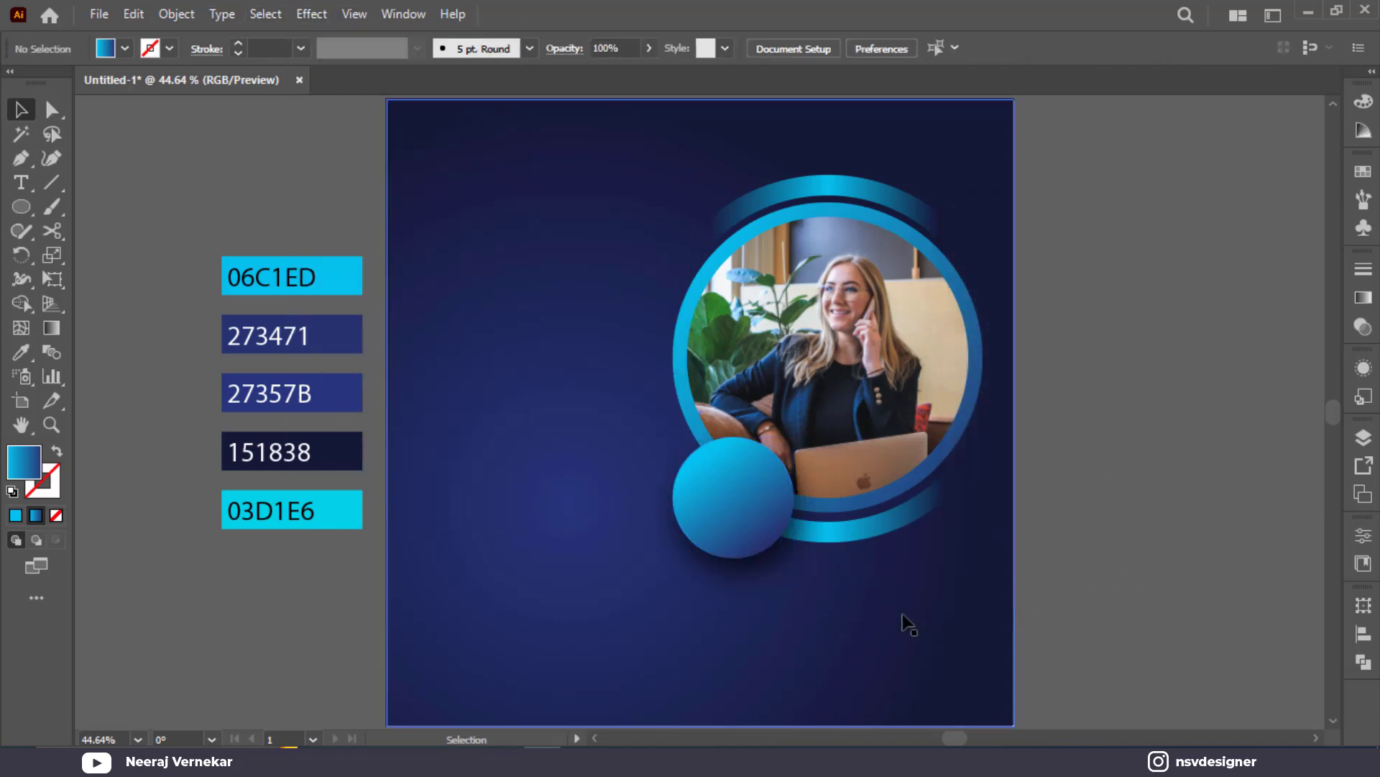
Arrange copies of the shadowed circle around the photo frame: large at lower right, medium at lower left, small just outside the left edge
drag(769, 558, 647, 512)
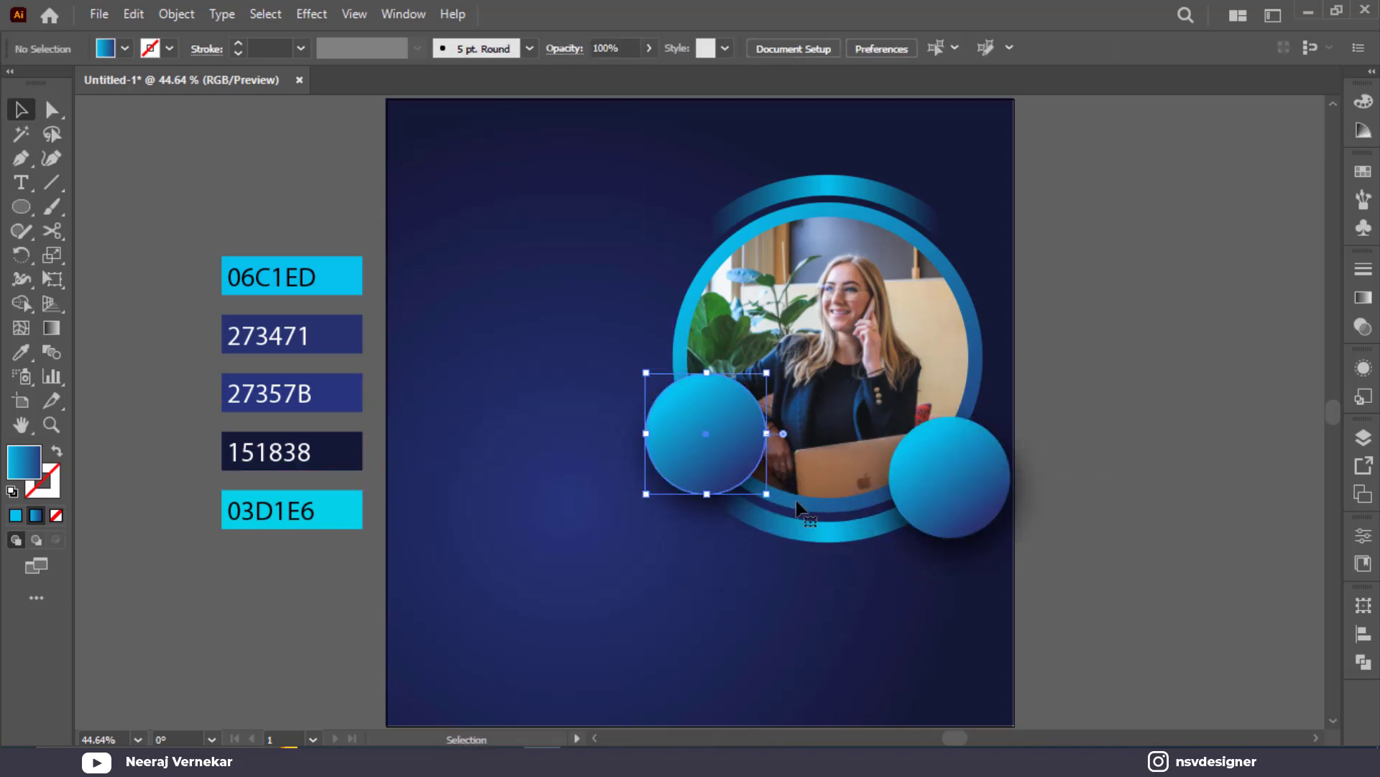
drag(755, 493, 661, 388)
click(1072, 484)
click(1049, 425)
click(677, 220)
click(1085, 338)
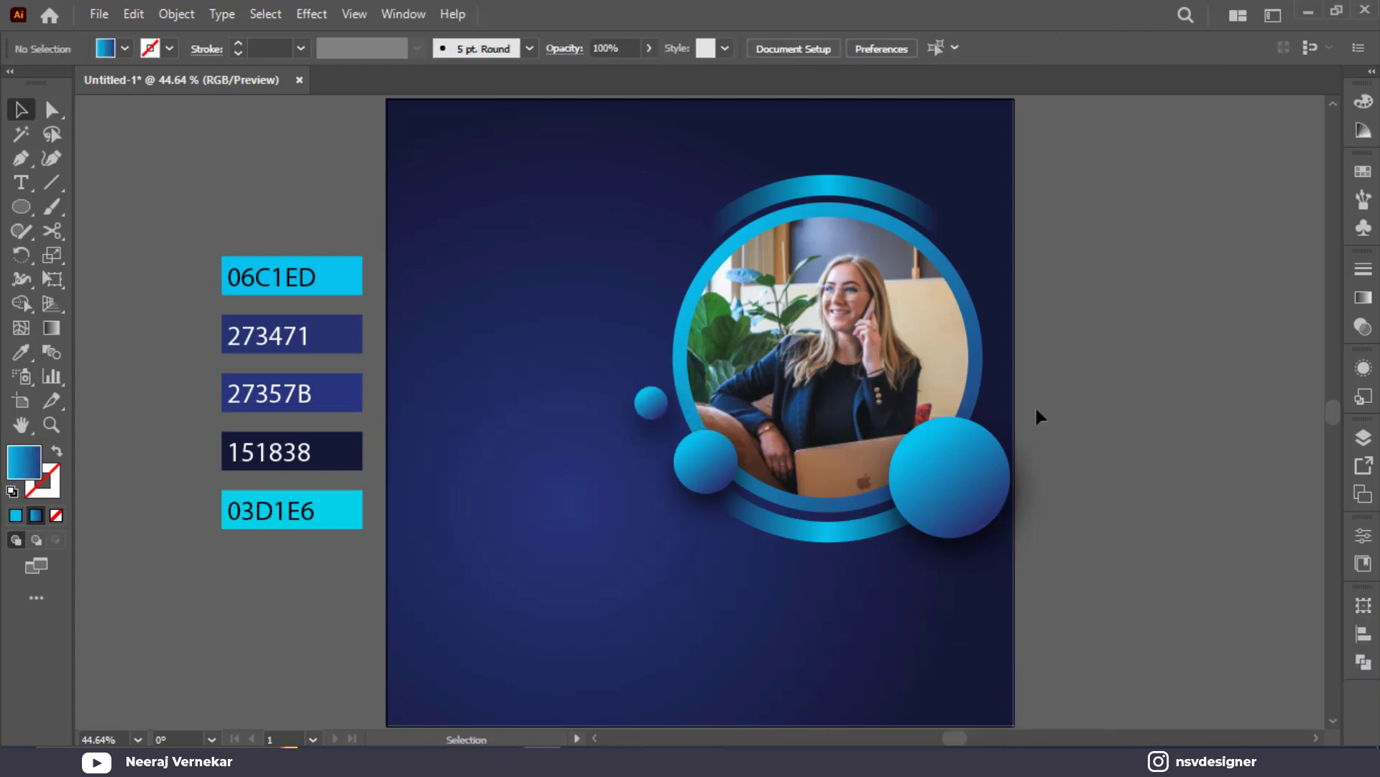
Draw a blue gradient circle to the right of the artboard and add a concentric copy of a different size
click(23, 207)
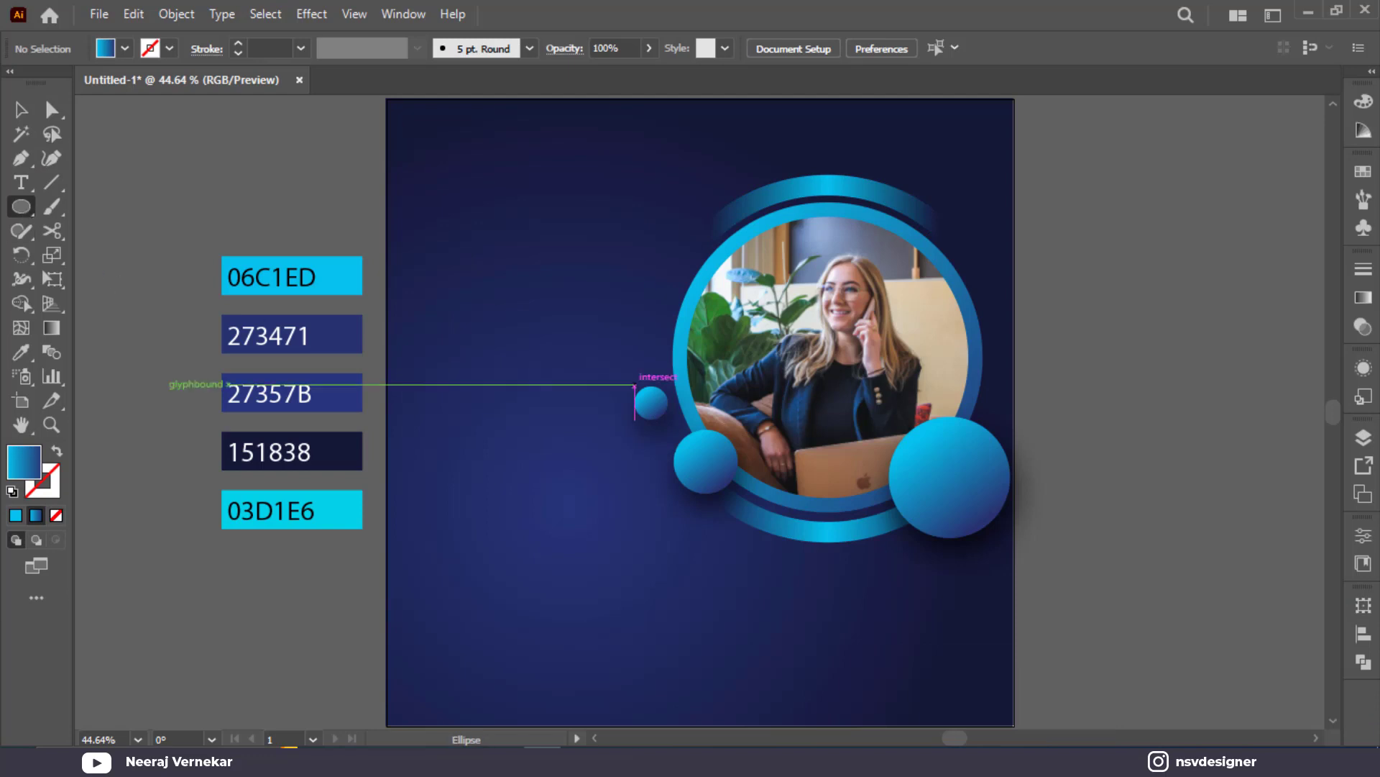
drag(1145, 432, 1169, 473)
click(21, 110)
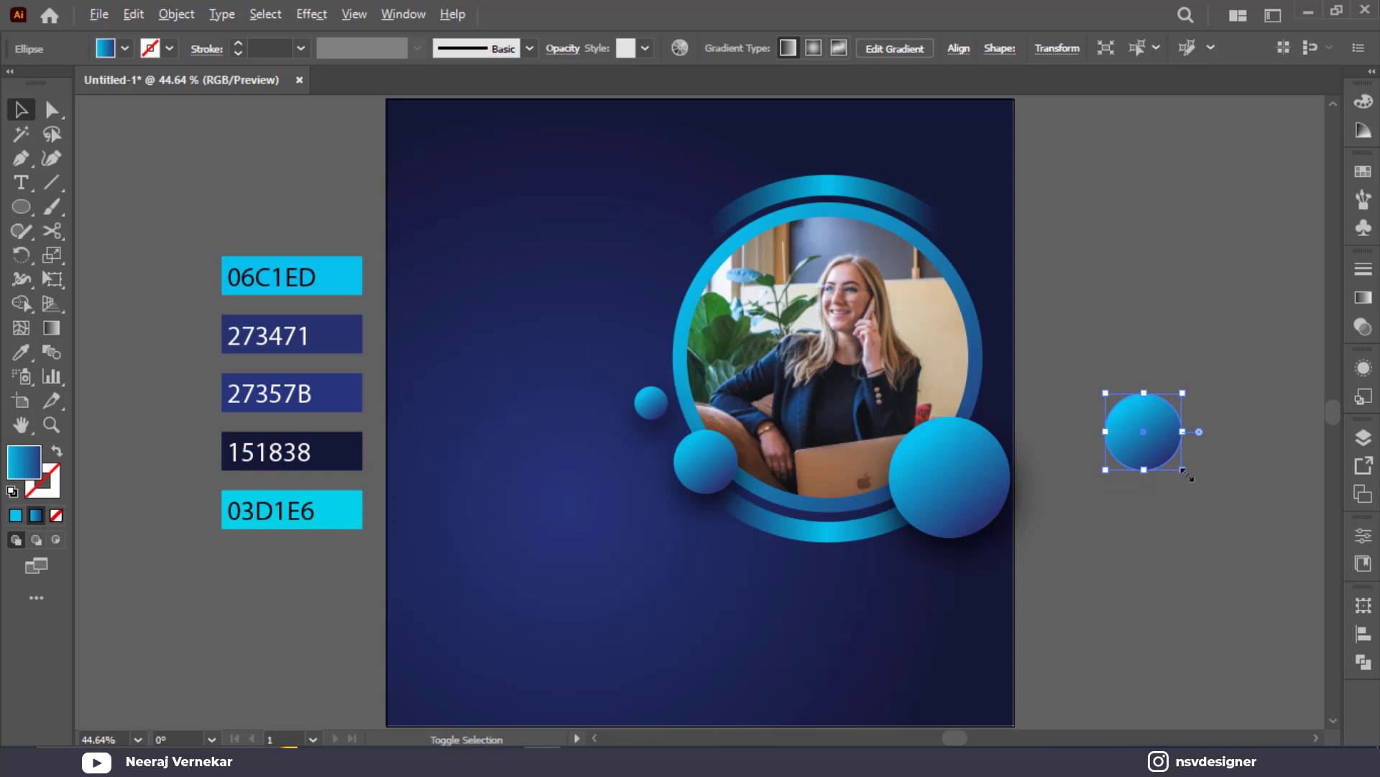
drag(1185, 475, 1181, 468)
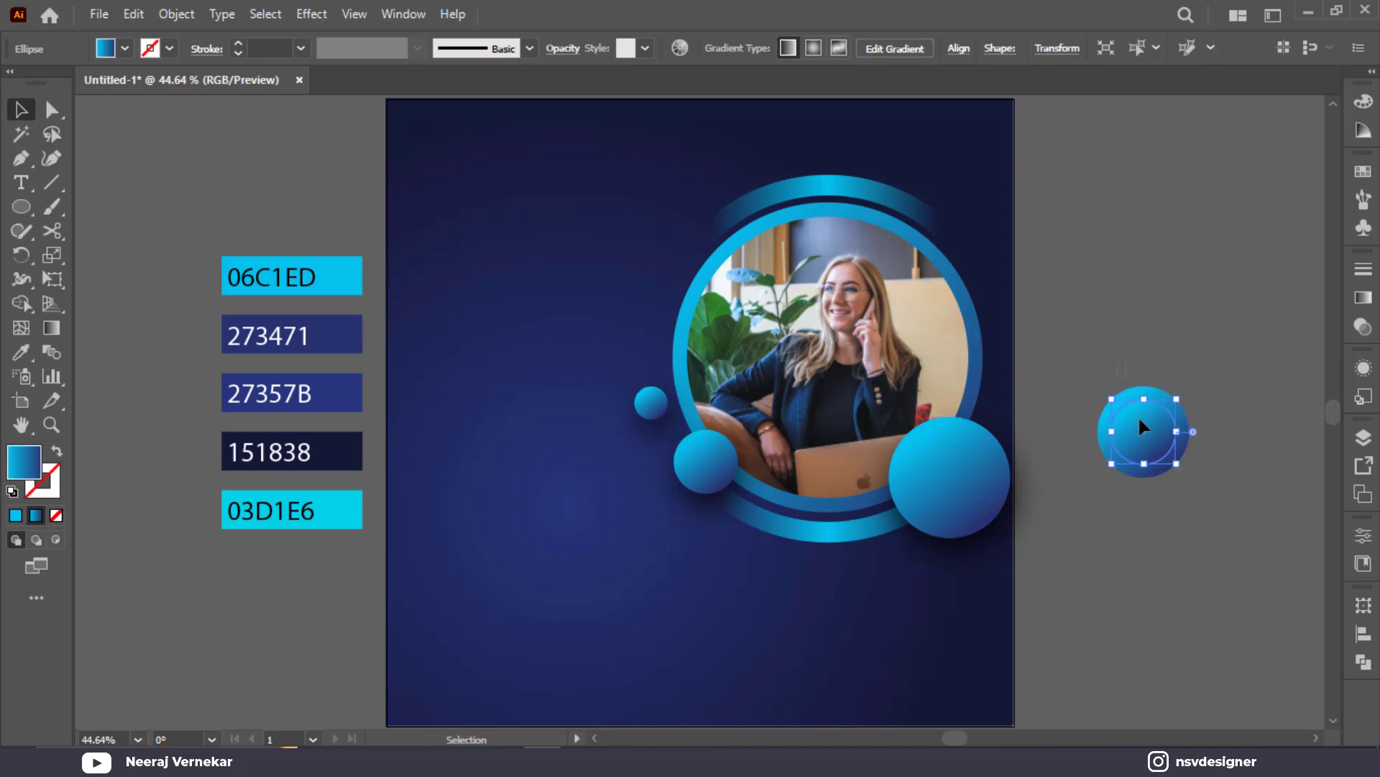
Cut the inner circle out of the outer one with Shape Builder, leaving a gradient ring
drag(1140, 419, 1159, 447)
click(23, 304)
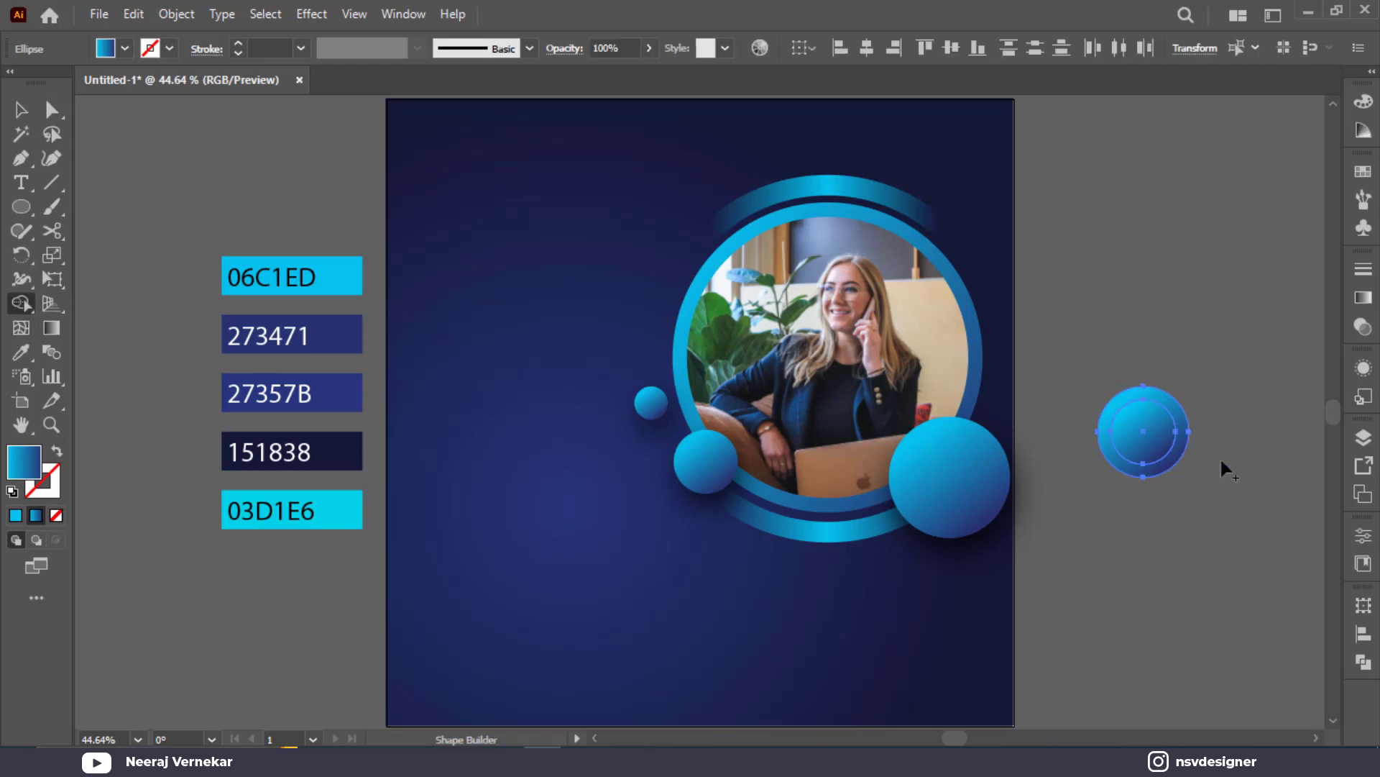
alt+click(1128, 431)
key(v)
click(1313, 427)
Make two larger concentric copies of the ring and remove the area between them with Shape Builder to leave a thin outer ring
click(1186, 435)
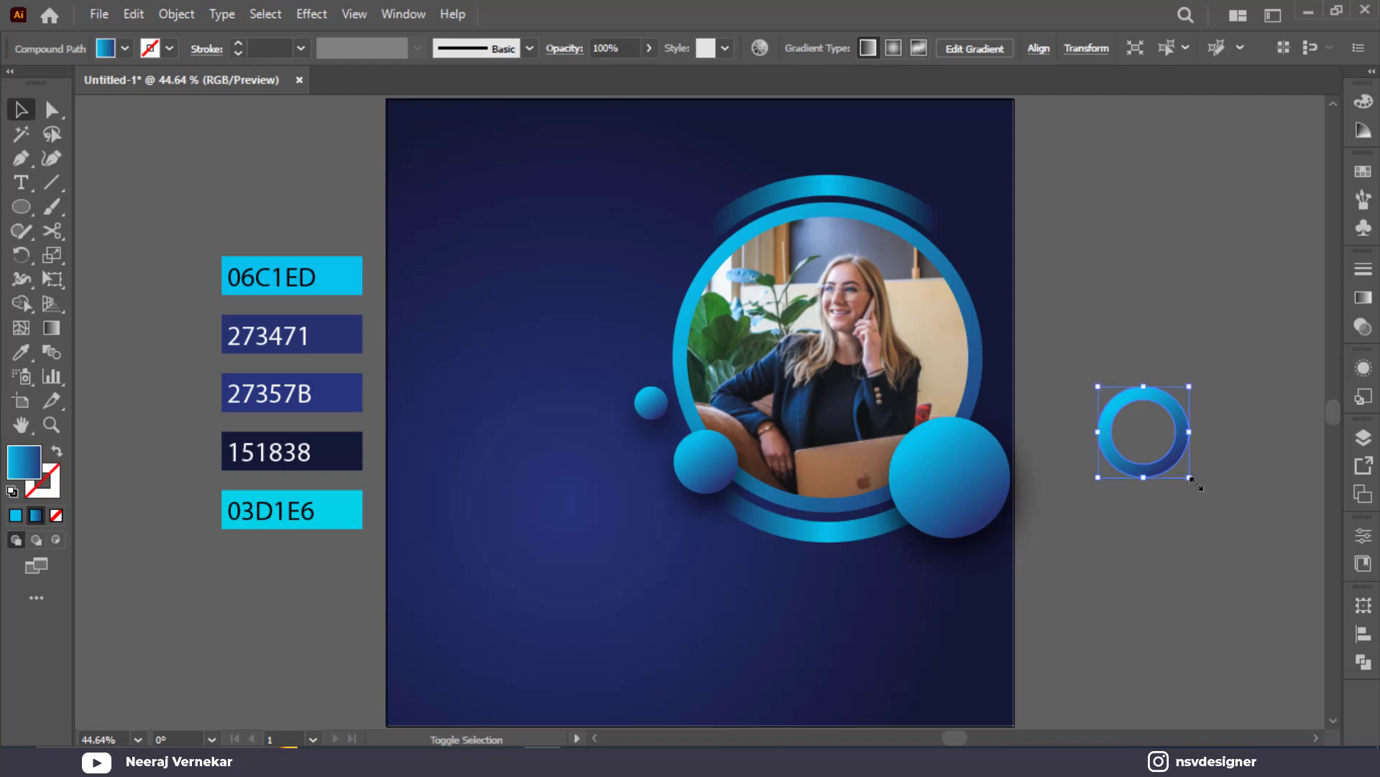
drag(1190, 478, 1214, 502)
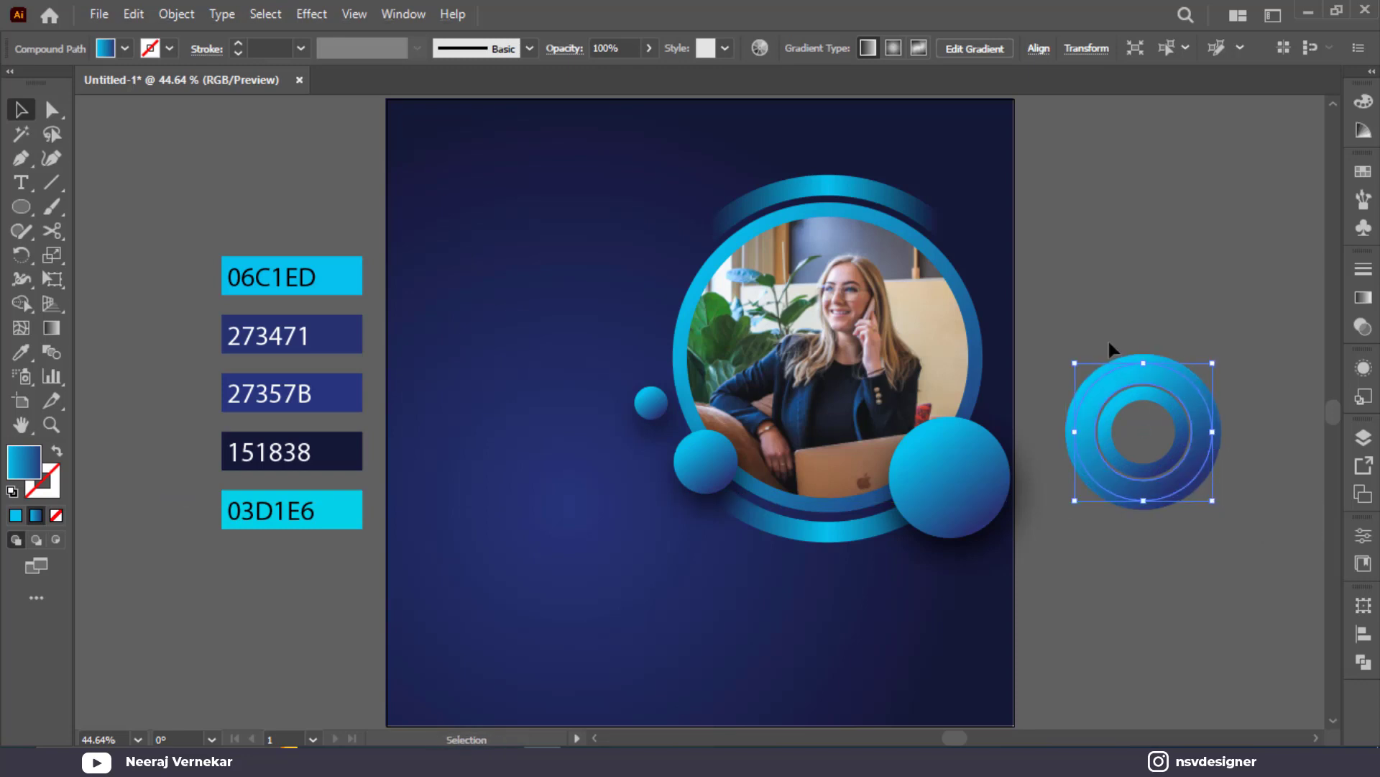
drag(1109, 348, 1113, 374)
click(21, 303)
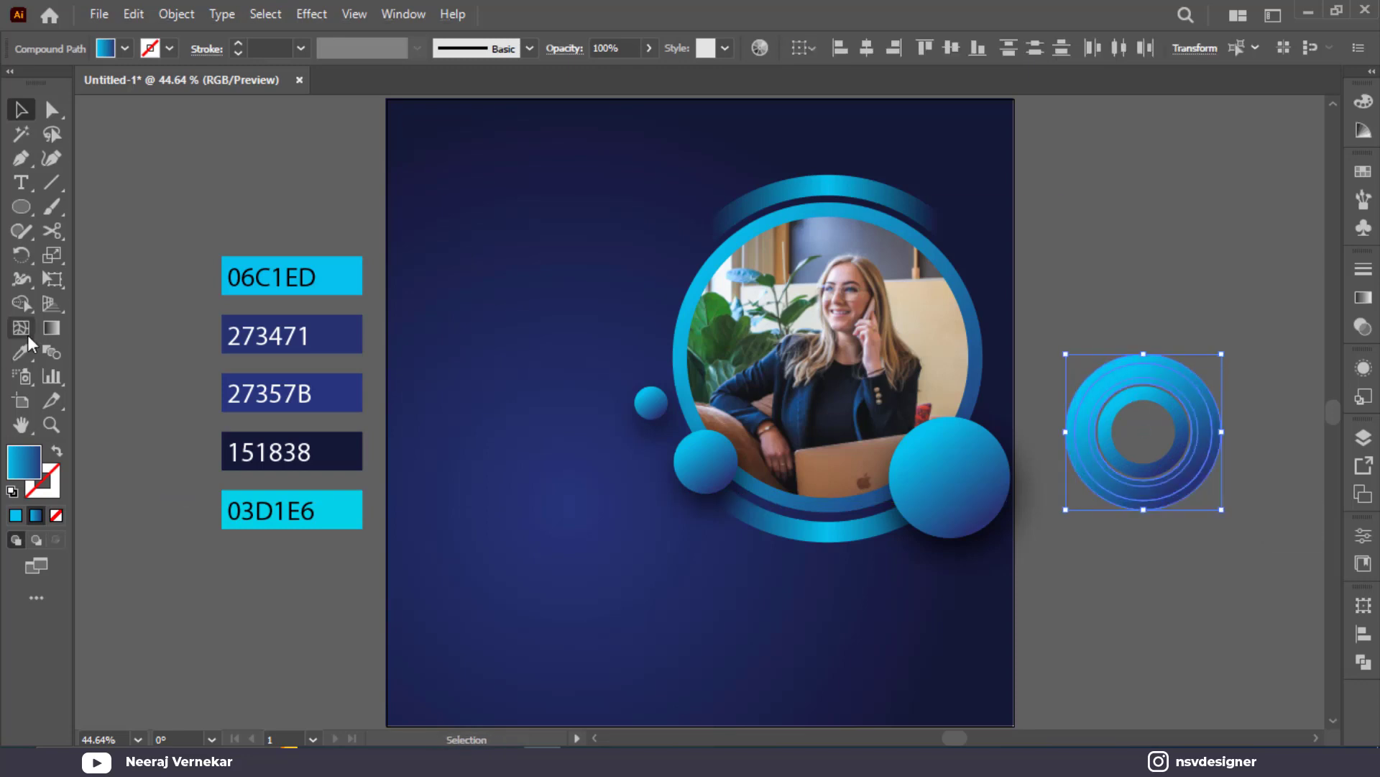
alt+click(1155, 381)
key(v)
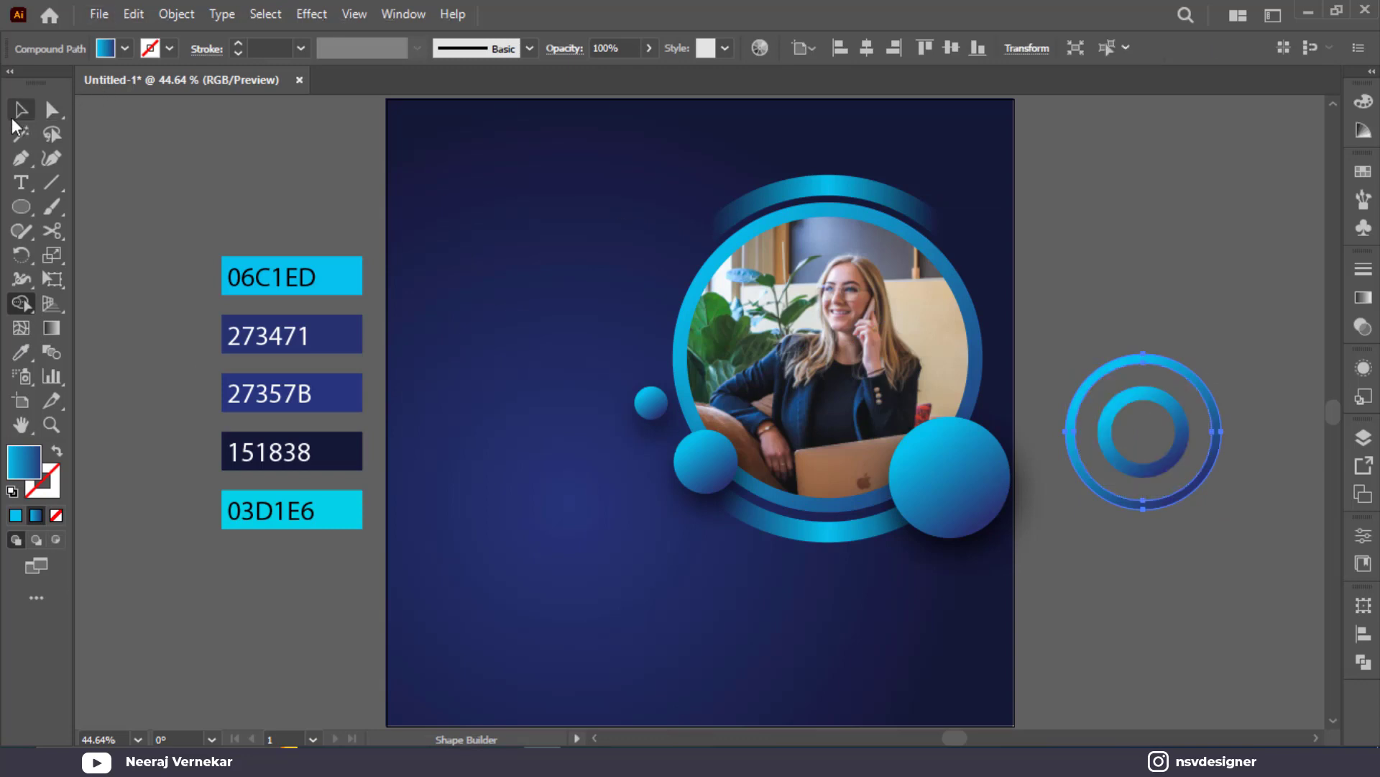
Shrink the thin outer ring closer around the inner ring and apply the faded arc's gradient to it
click(1237, 297)
click(1175, 376)
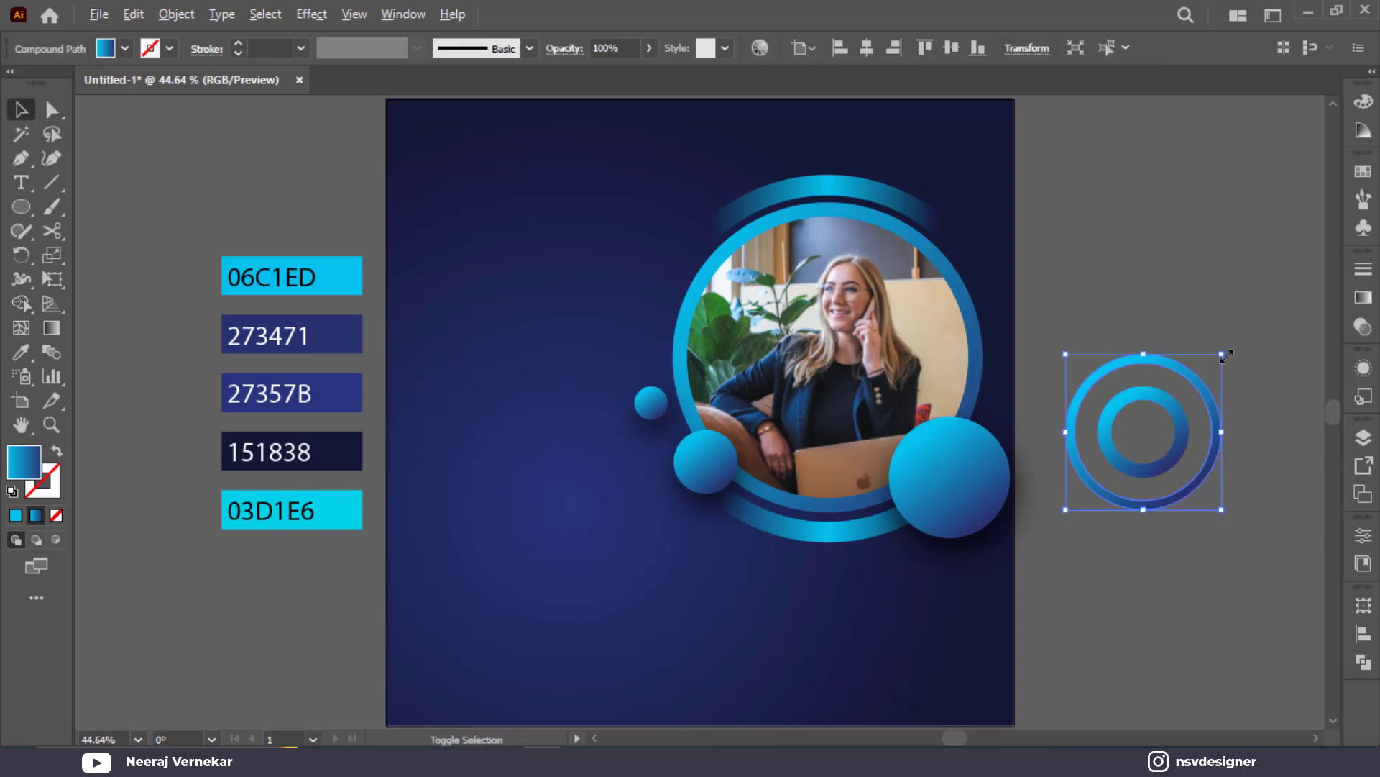
drag(1222, 354, 1209, 366)
key(i)
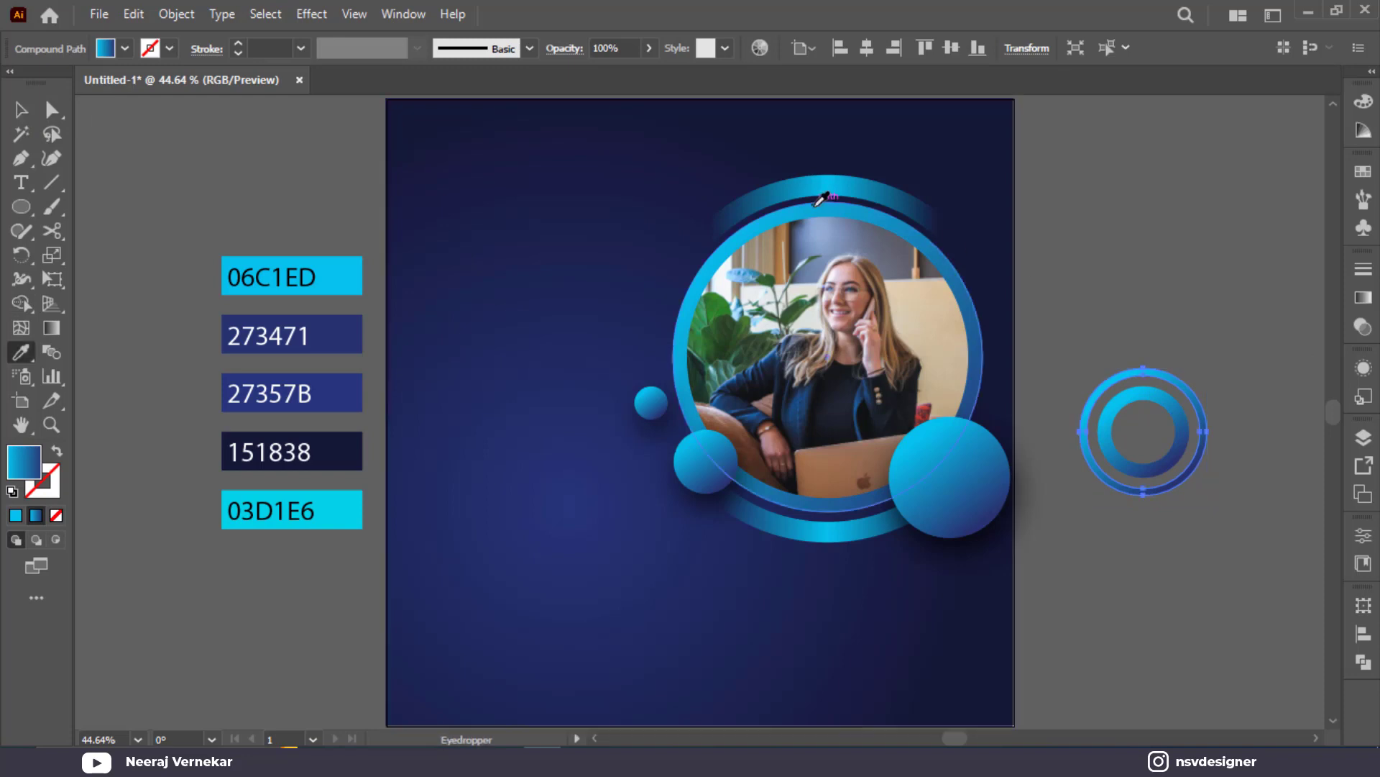
click(847, 181)
click(20, 119)
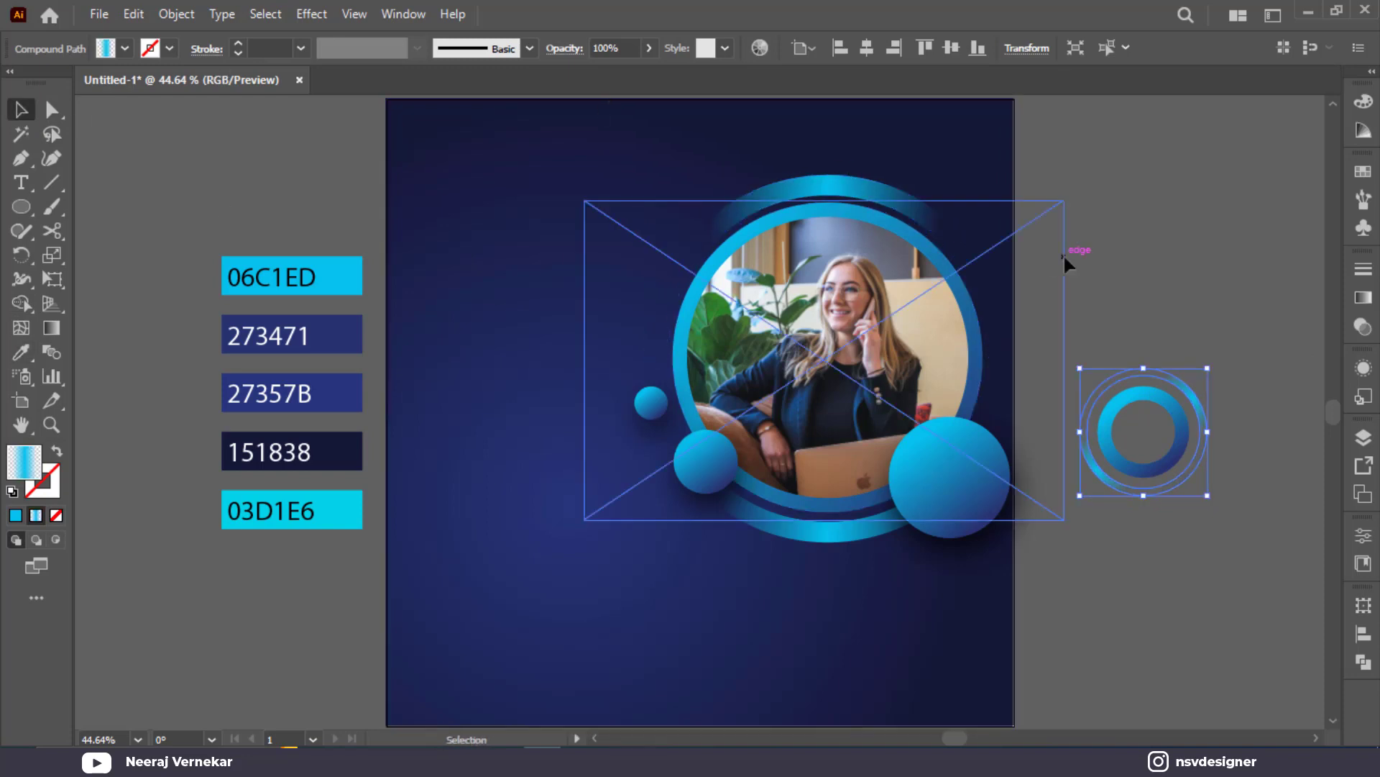
Rotate the thin outer ring so its visible arcs lie at the upper left and lower right of the inner ring
click(1069, 261)
click(1195, 395)
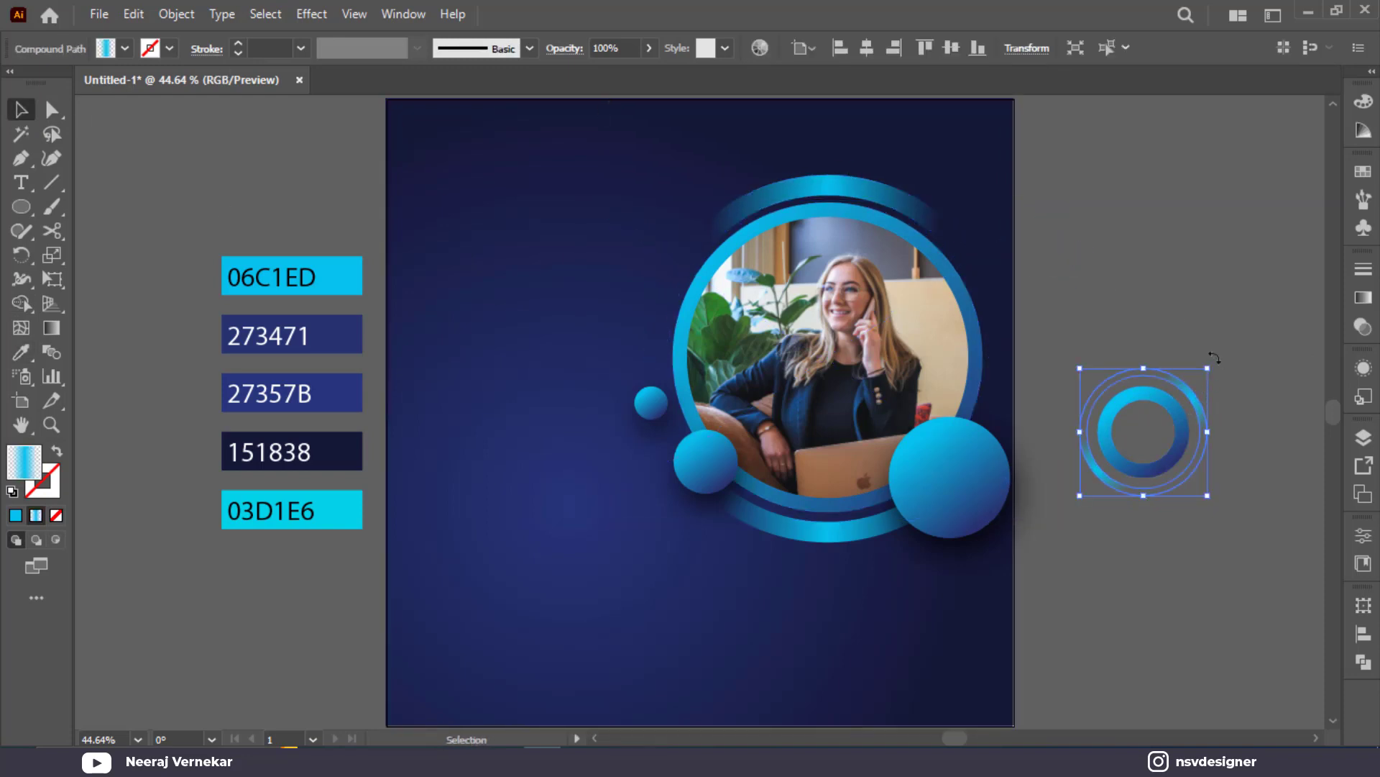
drag(1214, 358, 1006, 380)
click(1113, 334)
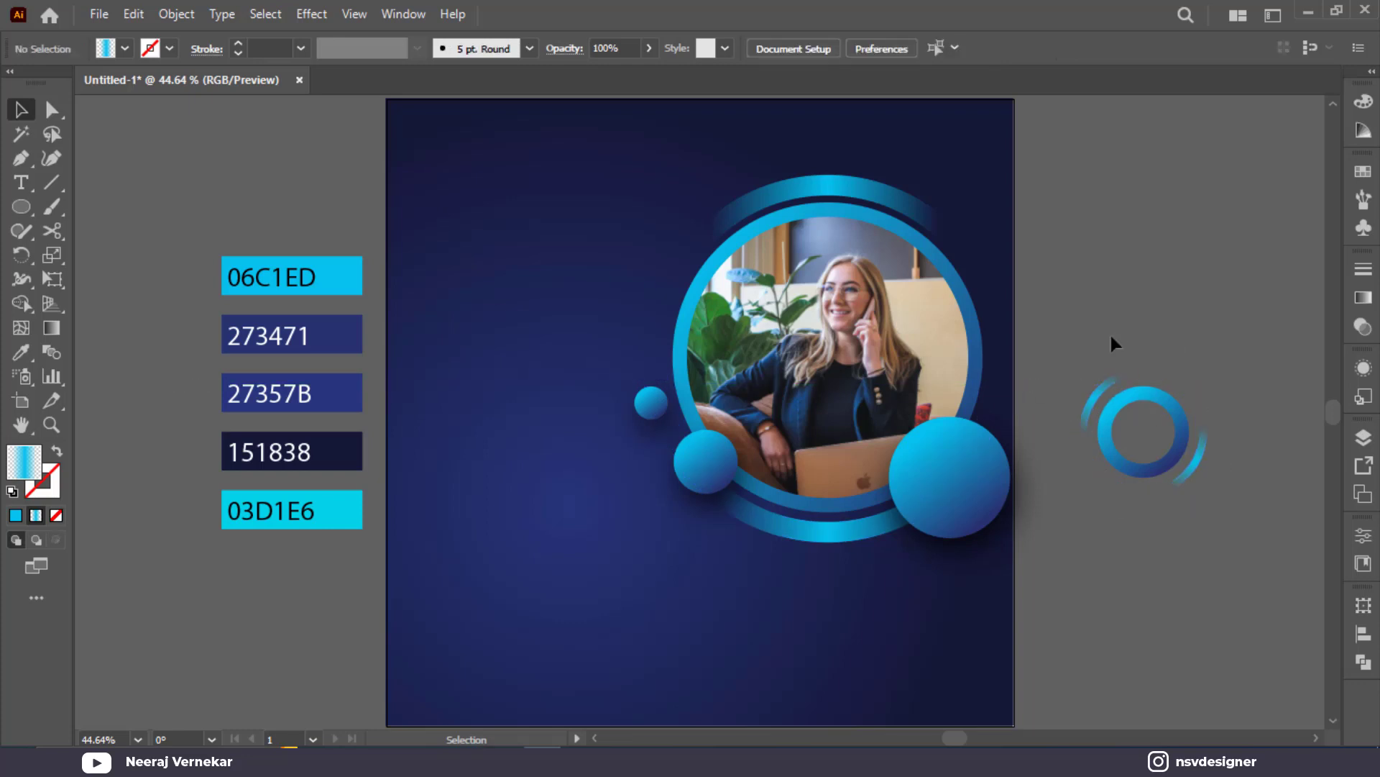
Move both rings onto the artboard near the photo frame's upper left and scale the faded ring down closer to the inner ring
drag(1167, 404, 656, 241)
scroll(668, 223, up, 2)
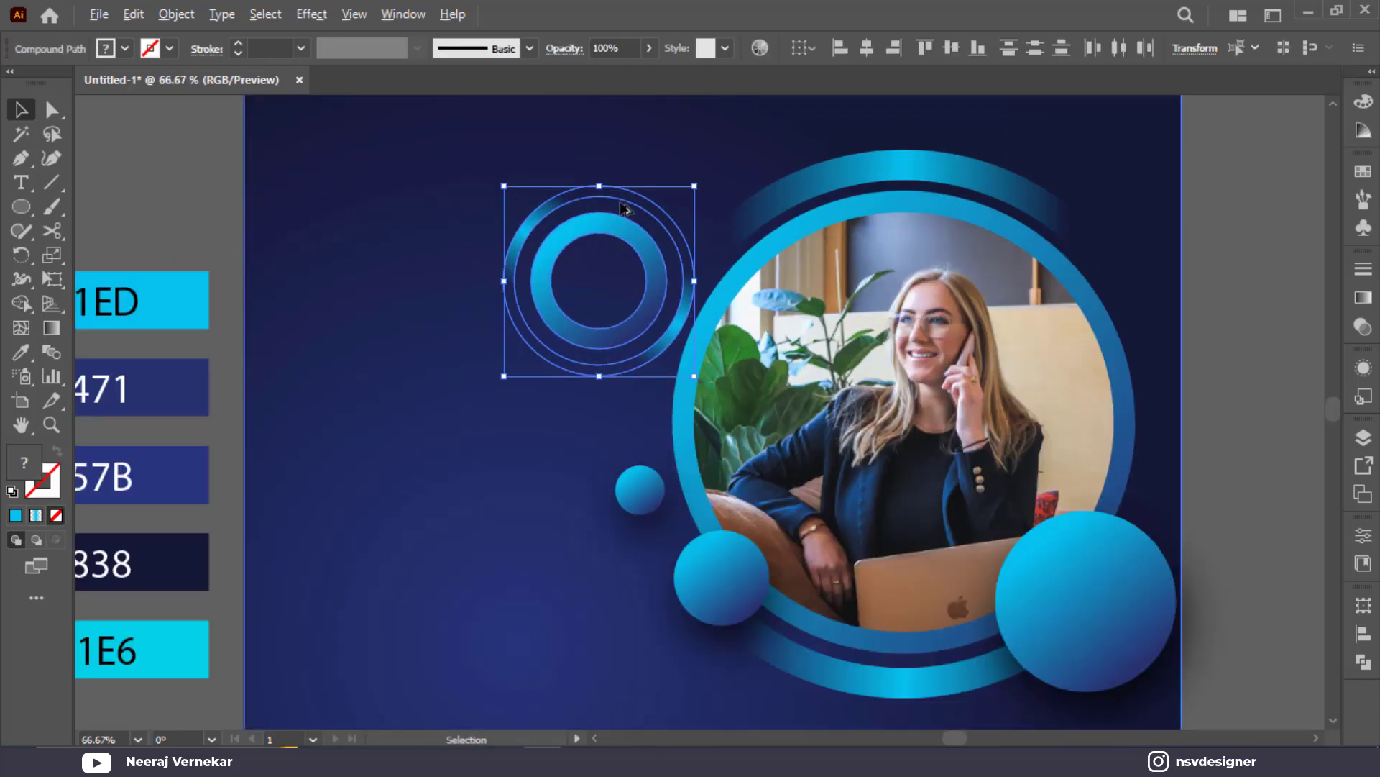
scroll(620, 206, up, 2)
click(323, 235)
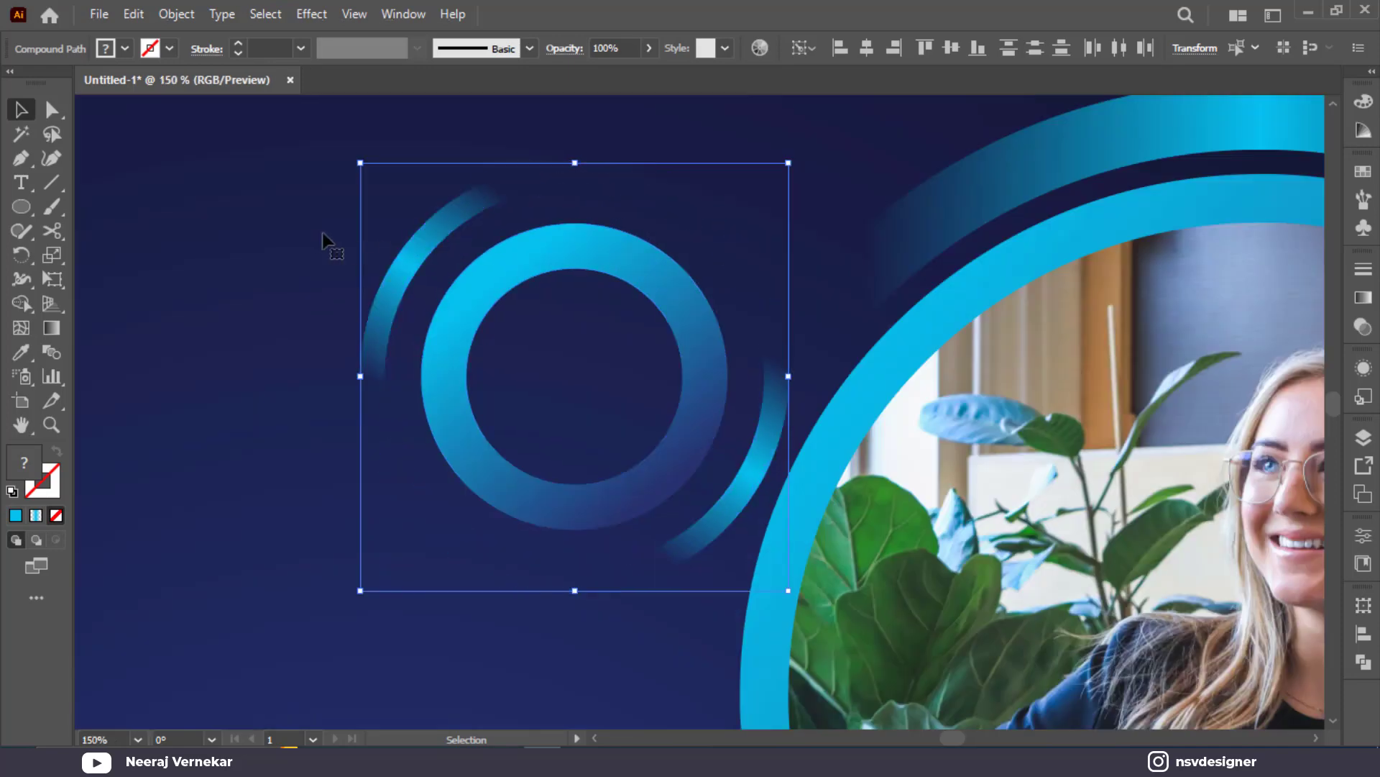
click(414, 246)
mouse_move(695, 103)
mouse_down()
mouse_move(676, 128)
mouse_move(684, 120)
mouse_up()
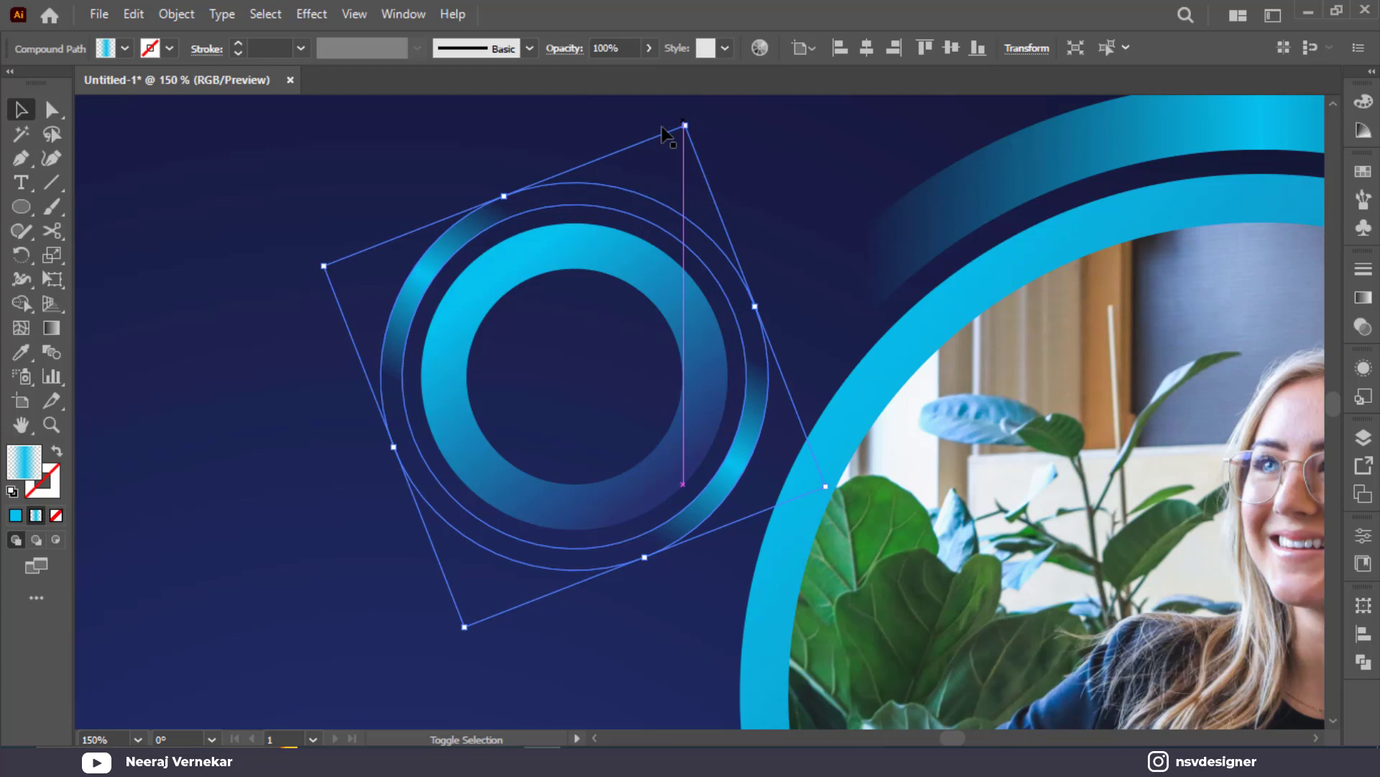
Group the faded ring with the inner ring and move the group over the photo frame's upper-left edge
shift+click(463, 292)
key(ctrl+g)
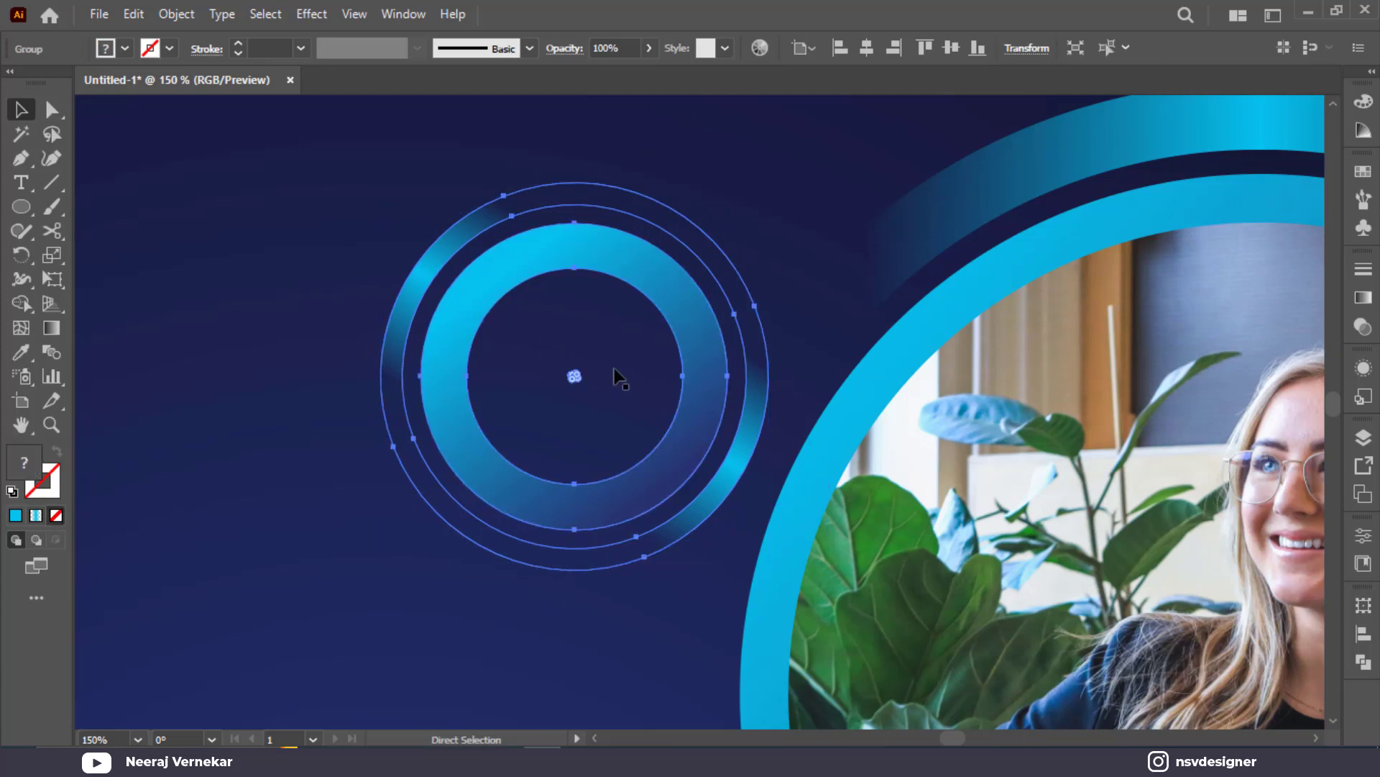
key(ctrl+0)
drag(680, 282, 716, 306)
Lock the navy gradient background rectangle
click(1034, 175)
click(985, 163)
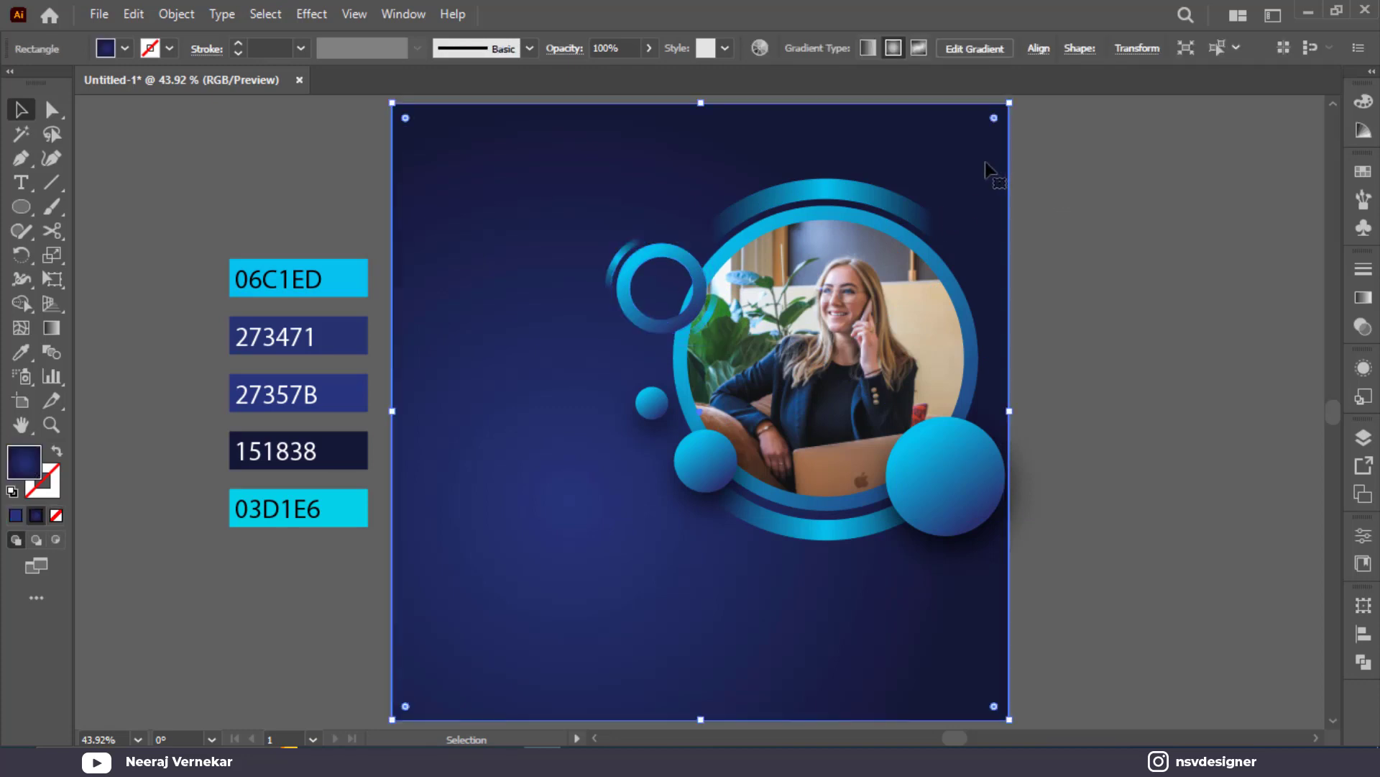
key(ctrl+2)
Enlarge the ring group and shift it up over the photo frame's upper-left edge
drag(676, 262, 755, 189)
key(ctrl)
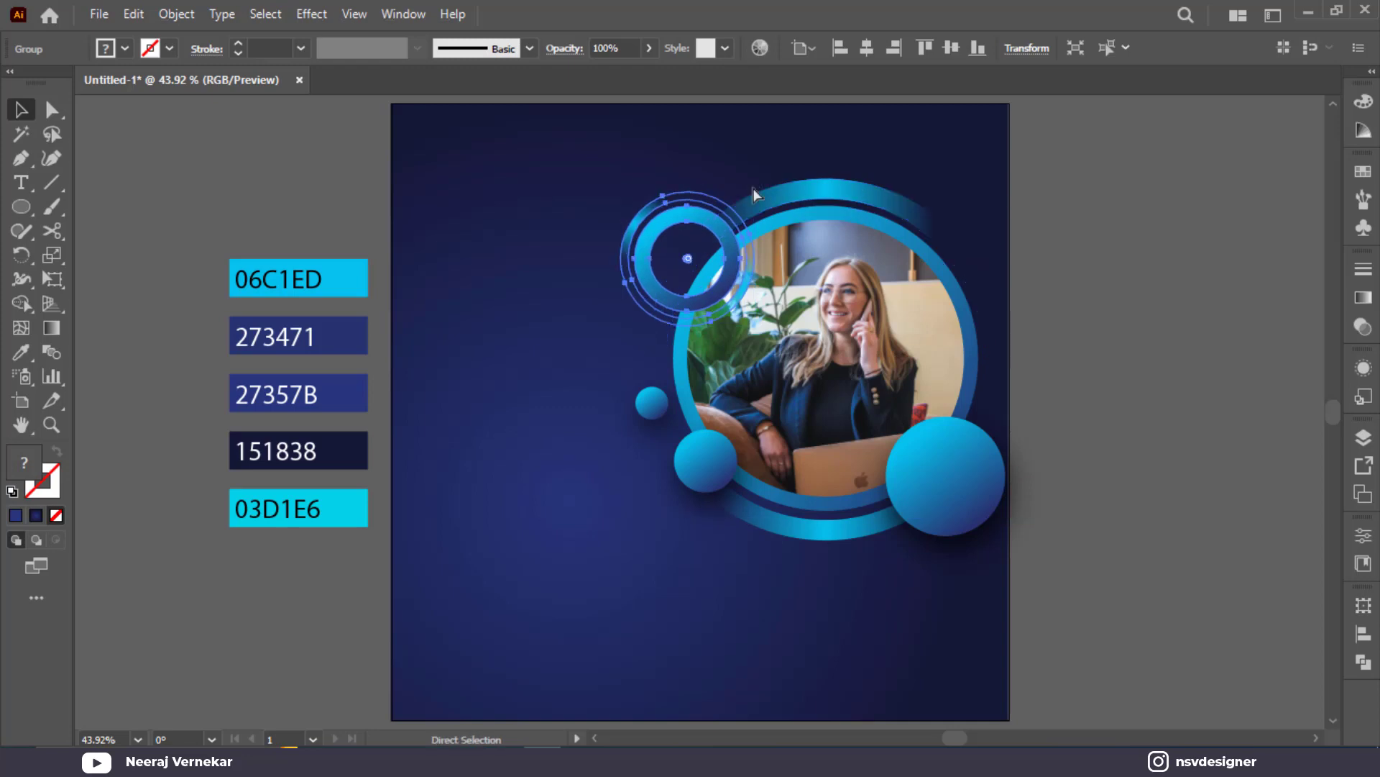
Send the ring group backward so it sits behind the circular photo frame
key(ctrl+[)
key(ctrl+[)
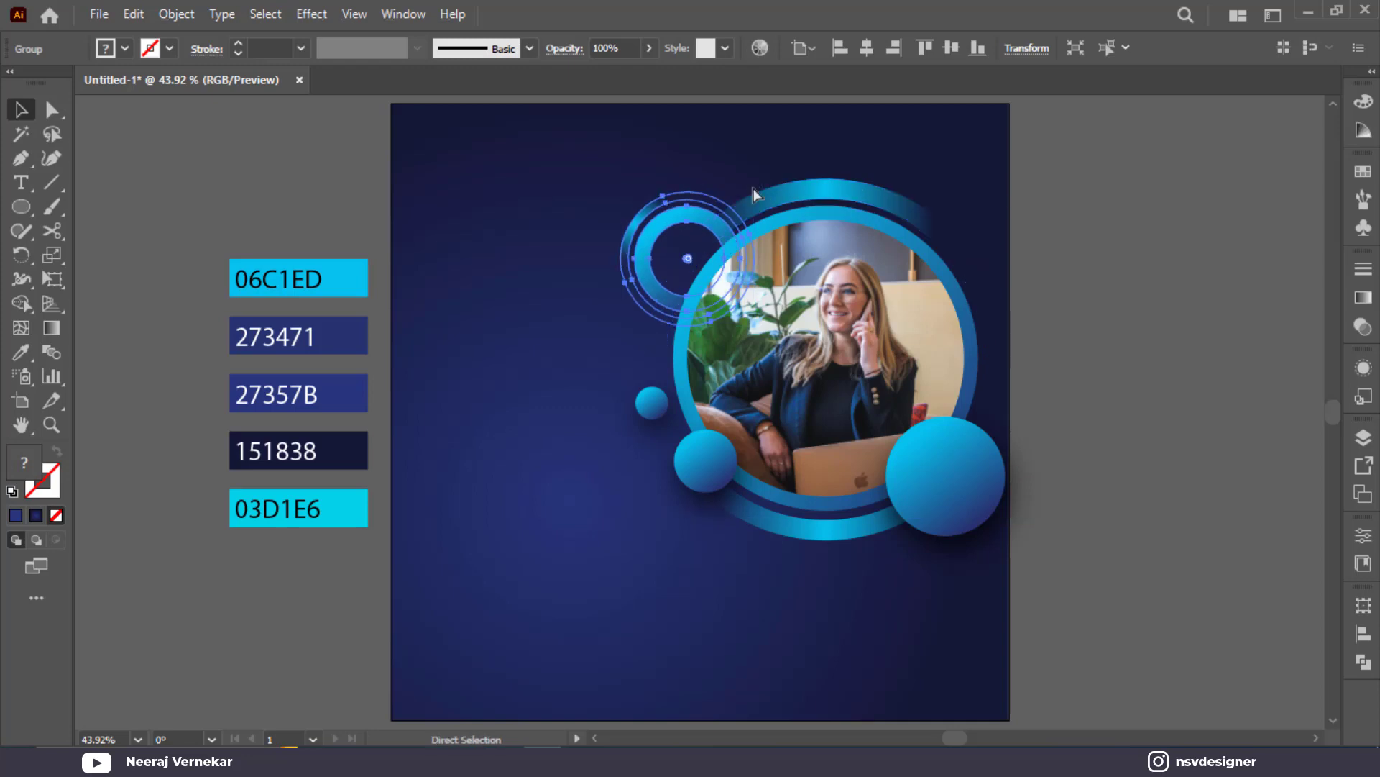
key(ctrl+[)
key(ctrl+])
click(1132, 257)
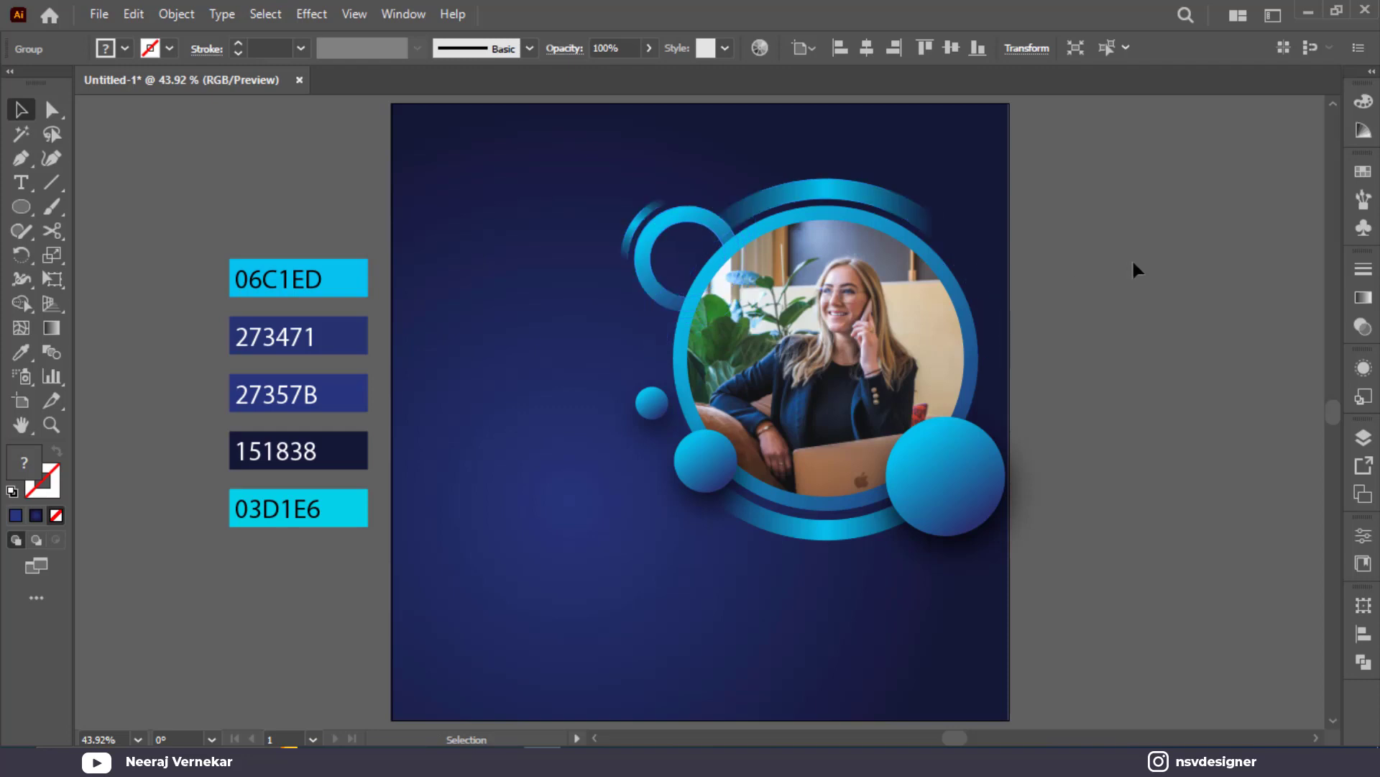
Move the ring group down along the photo frame's upper-left edge and scale it down slightly
drag(663, 222, 650, 278)
click(1214, 355)
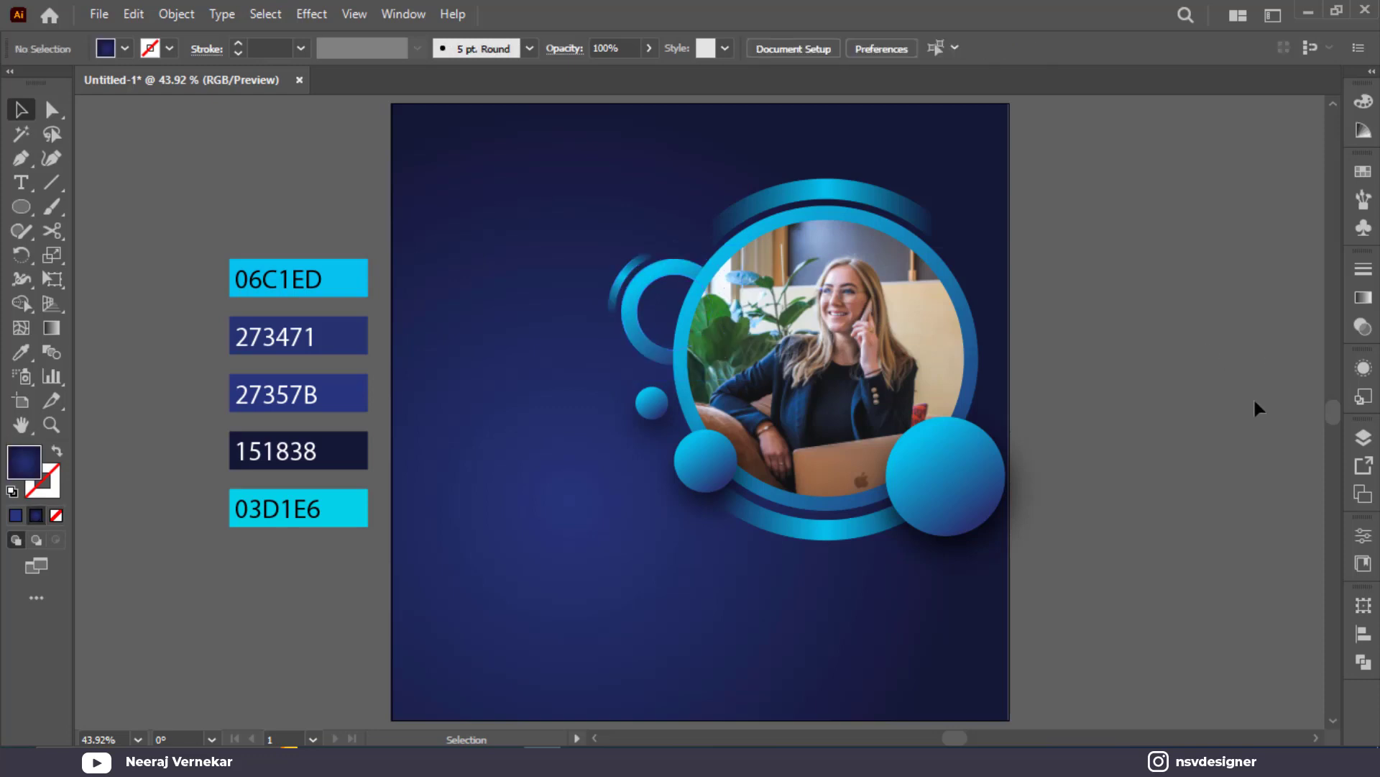
click(647, 291)
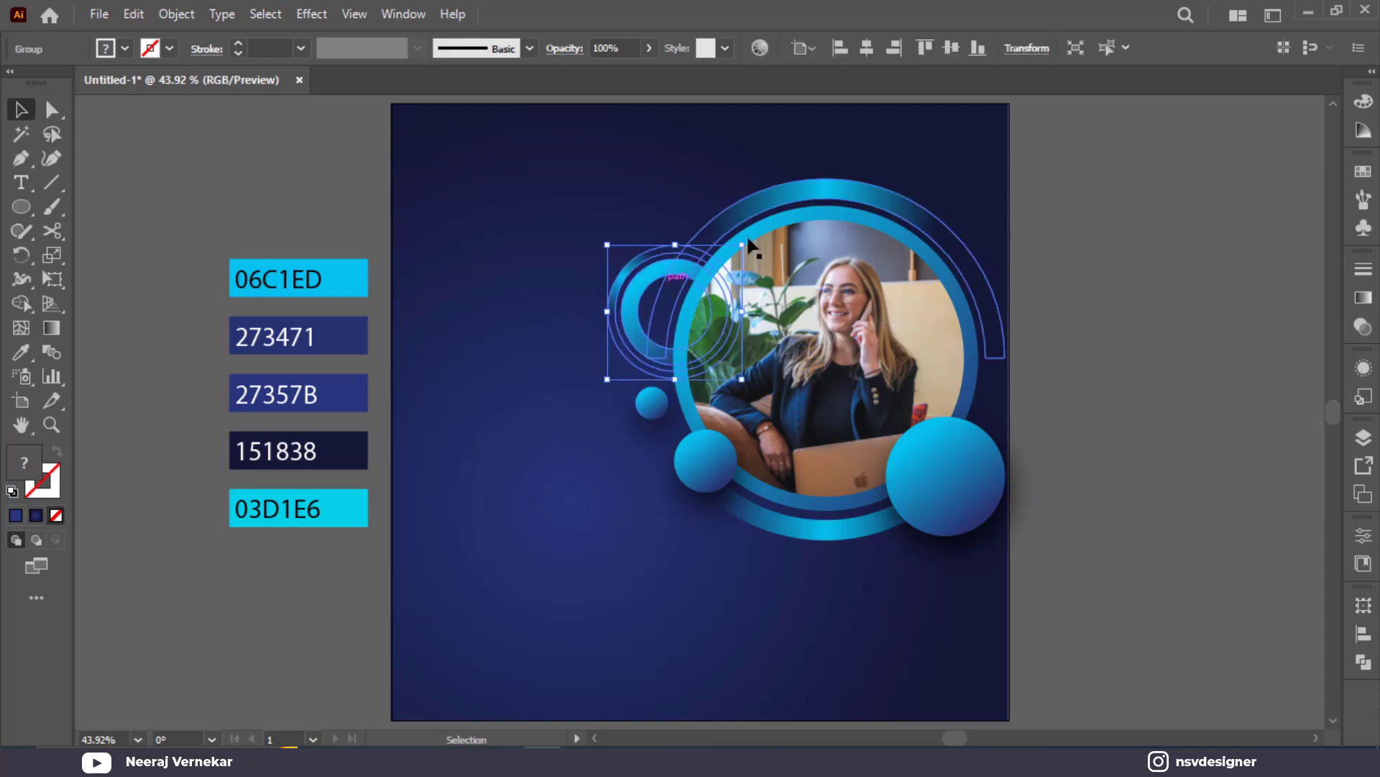
click(1047, 246)
drag(656, 285, 649, 273)
click(99, 227)
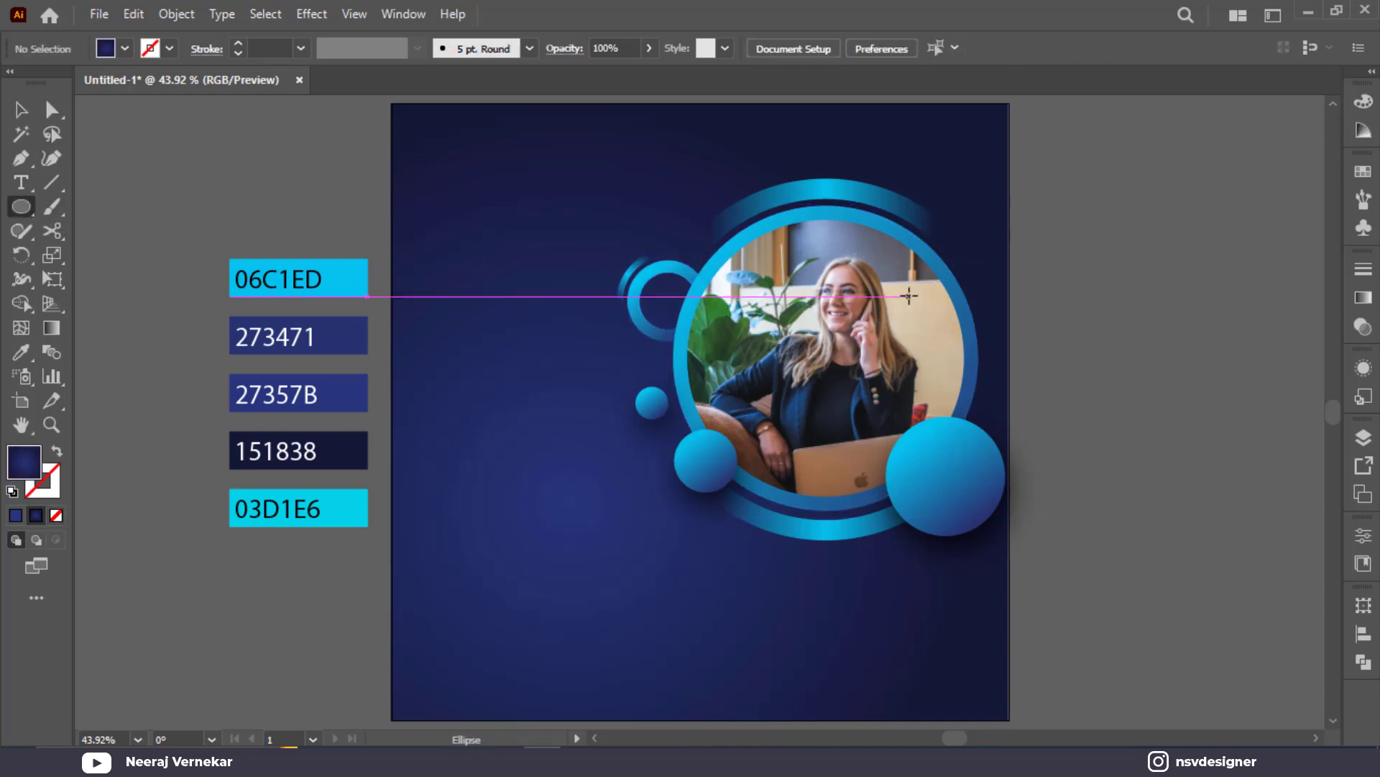
key(v)
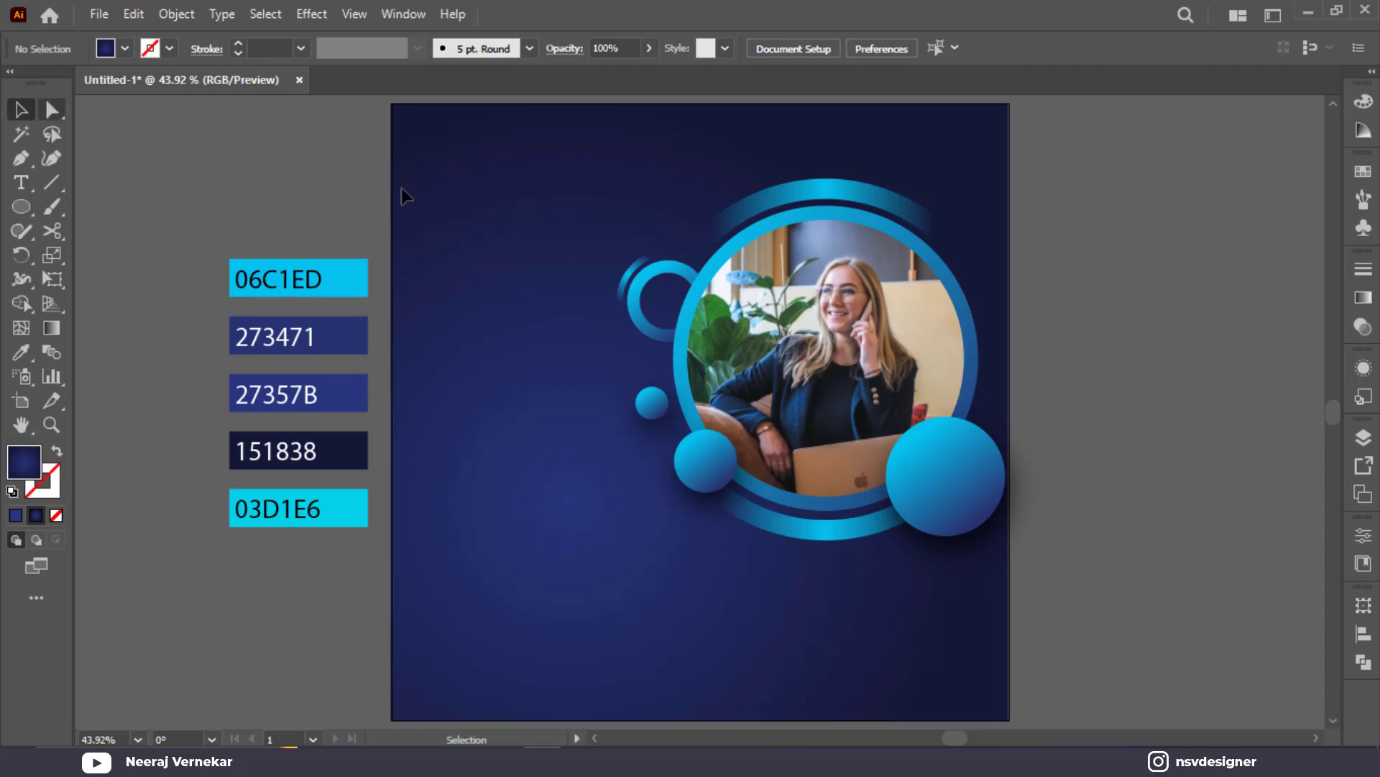
Apply the last used drop shadow effect to the blue gradient ring framing the photo
click(972, 373)
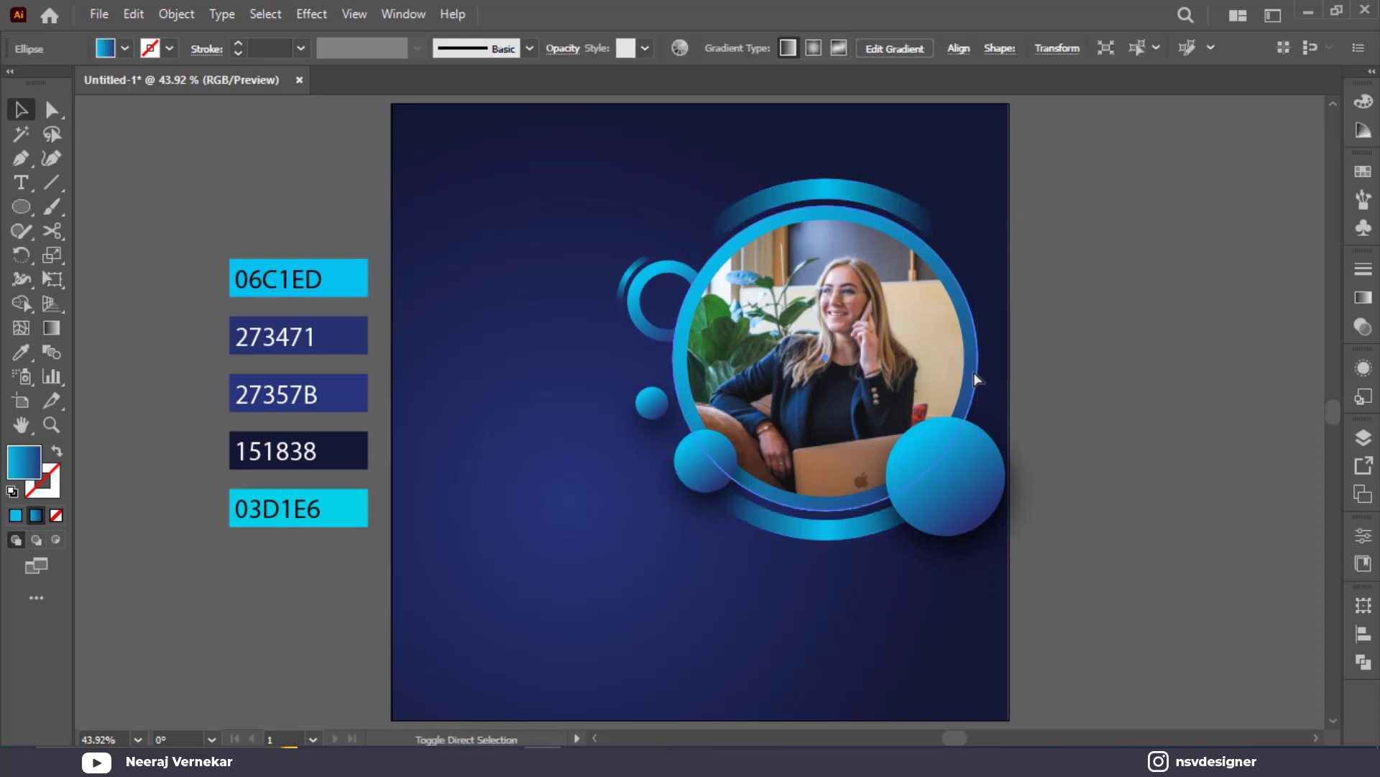
key(ctrl+shift+e)
click(1194, 395)
Add a Multiply drop shadow to the clipped photo with 75% opacity, 7 pt X and Y offsets and 8 pt blur
click(854, 468)
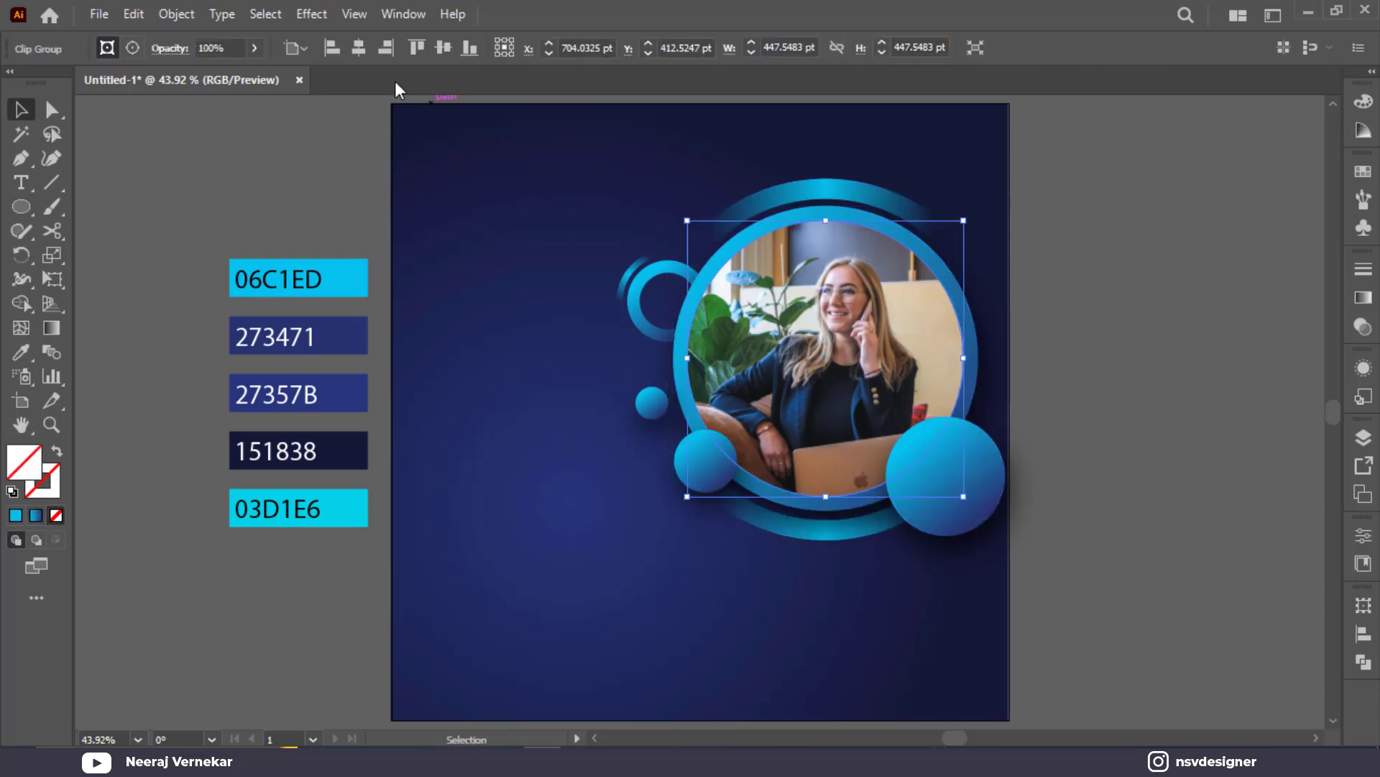
click(302, 16)
mouse_move(424, 253)
click(551, 248)
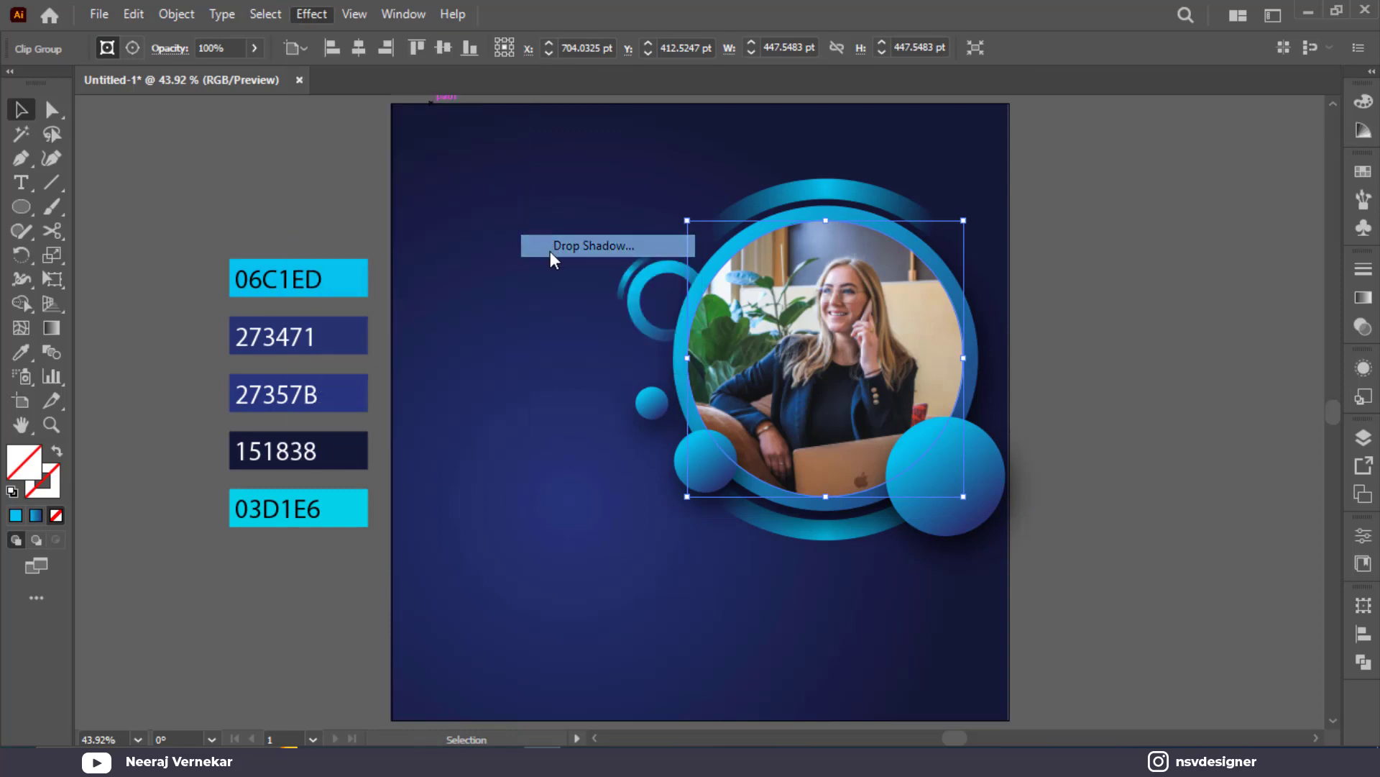
click(1018, 392)
click(1018, 392)
click(1018, 392)
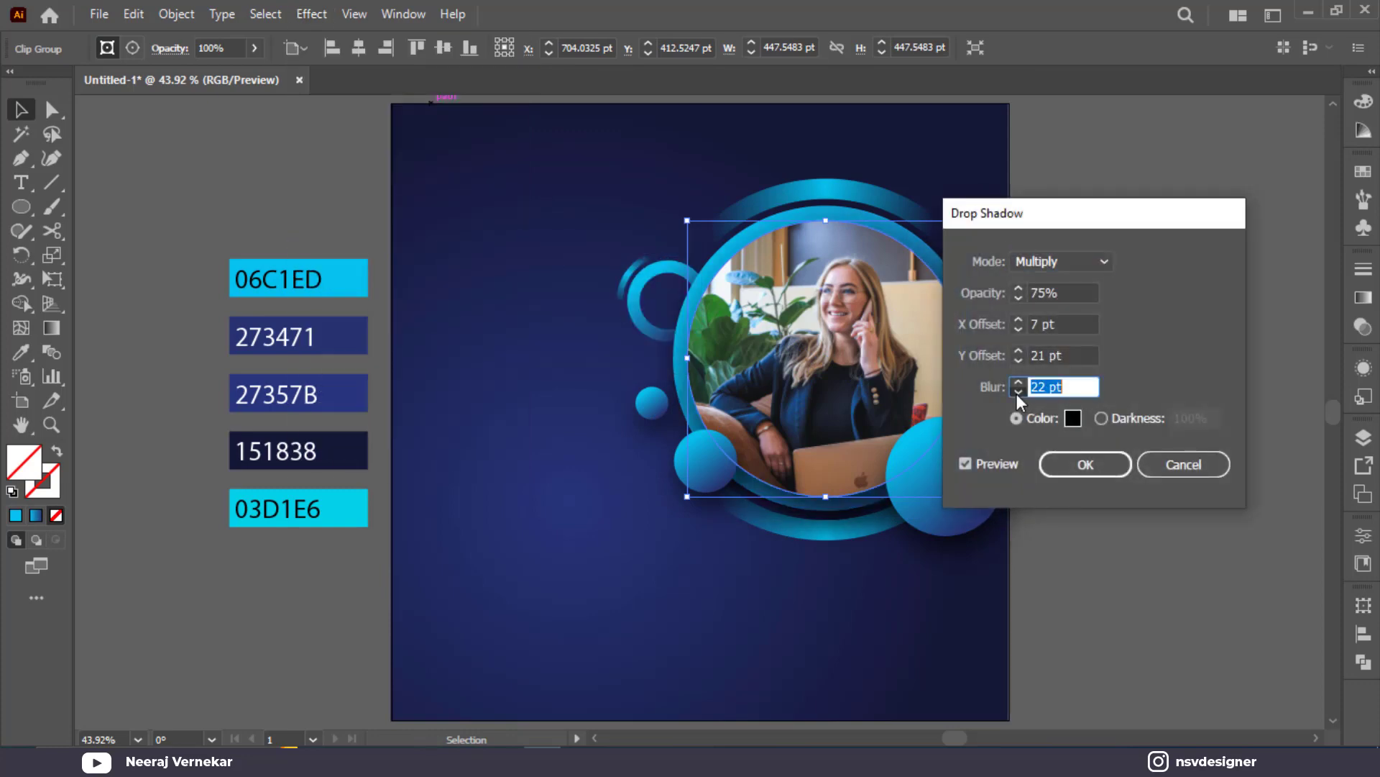
click(1017, 392)
click(1017, 392)
click(1050, 355)
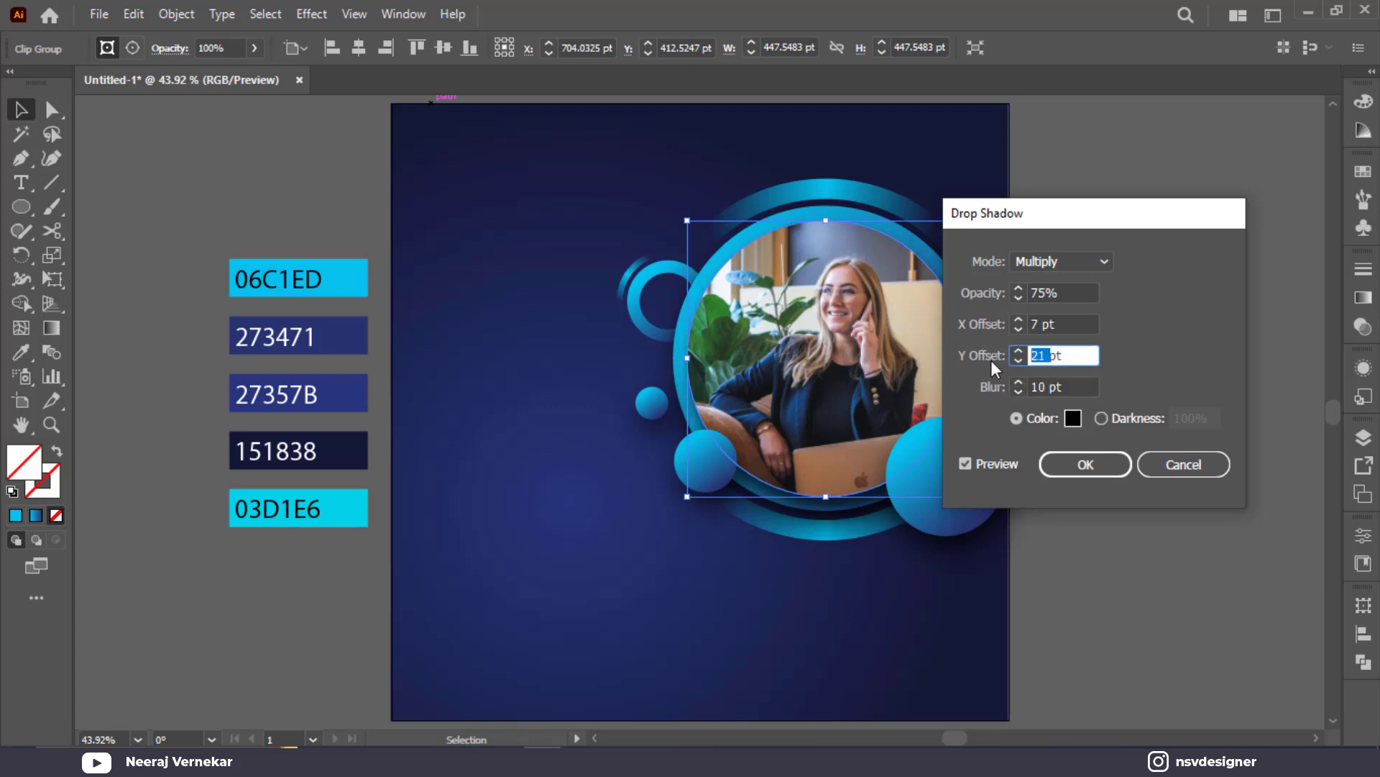
click(1020, 391)
click(1020, 391)
click(1087, 466)
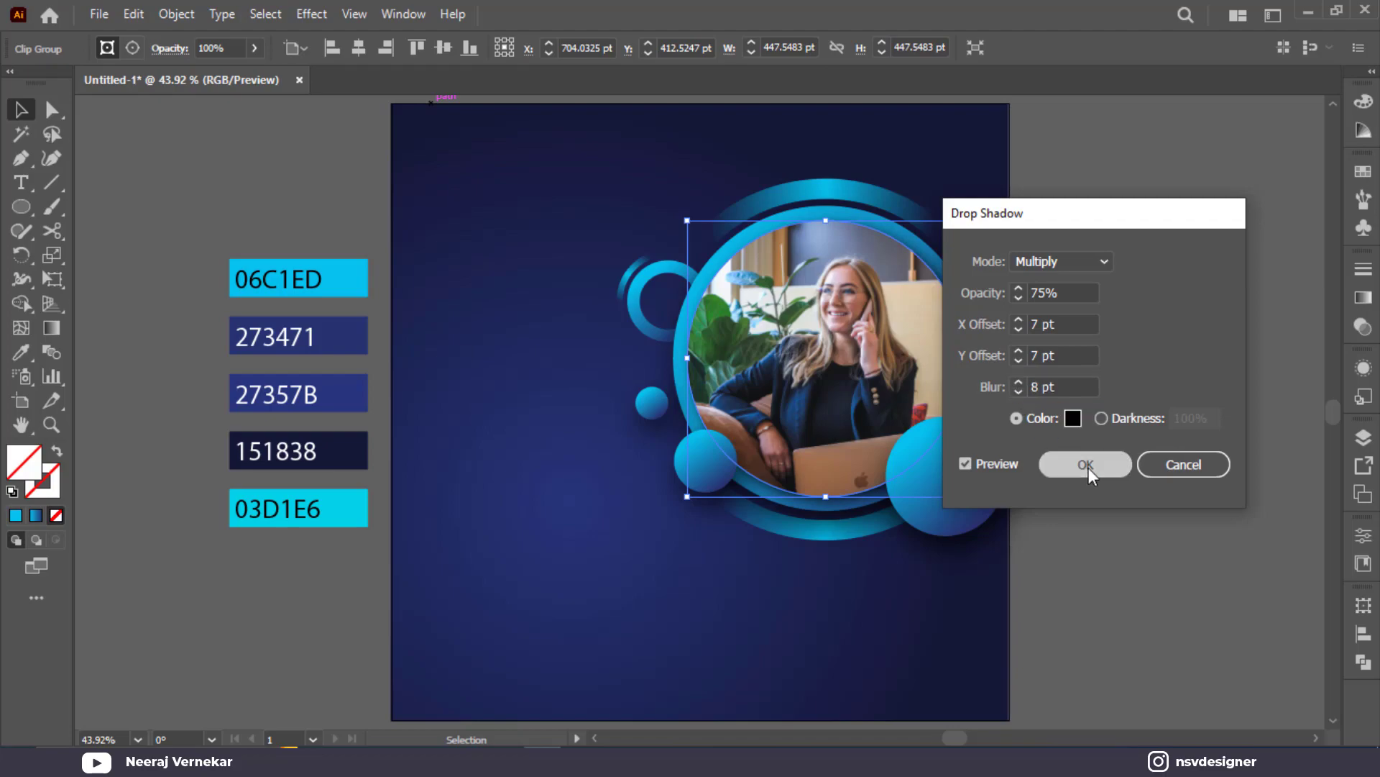
click(1113, 584)
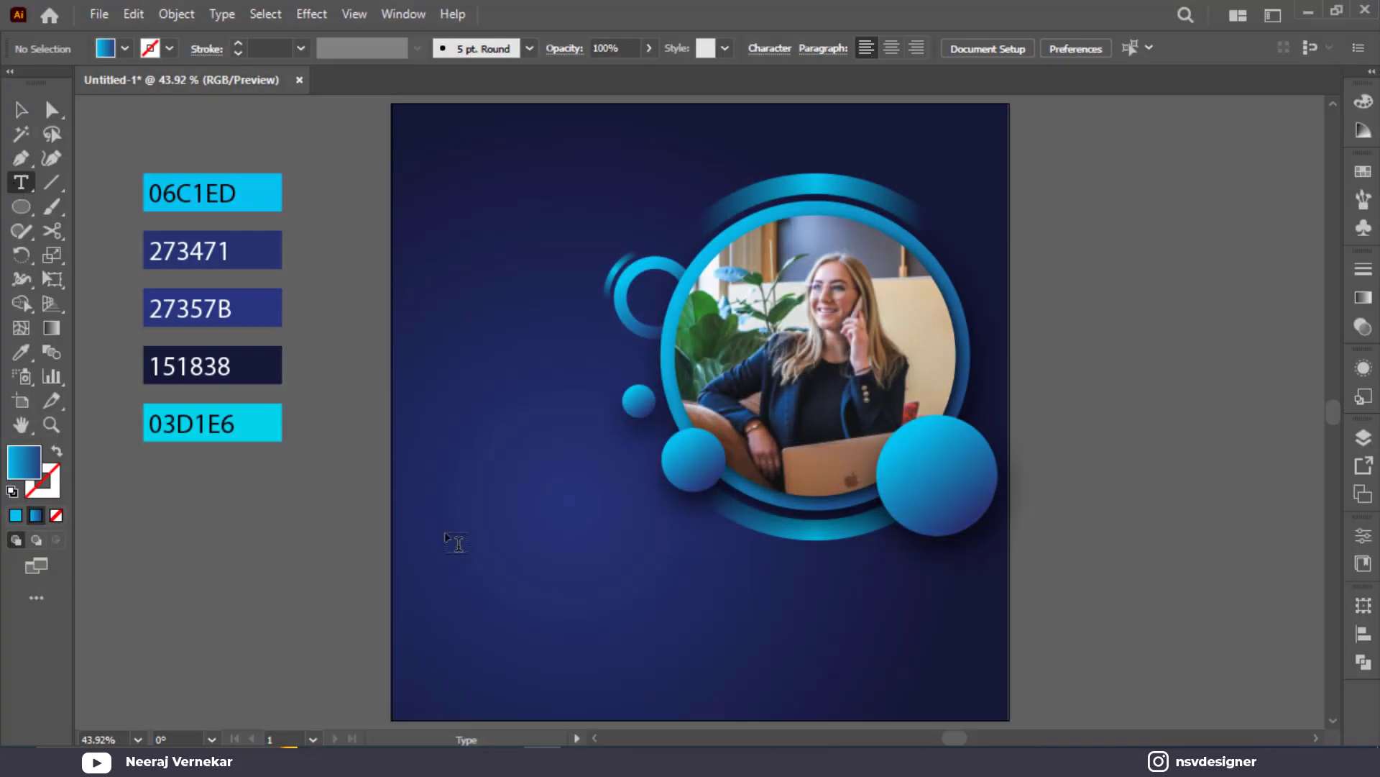
Add the text DIGITAL, enlarge it to about 65 pt beside the photo and duplicate it directly below
click(459, 540)
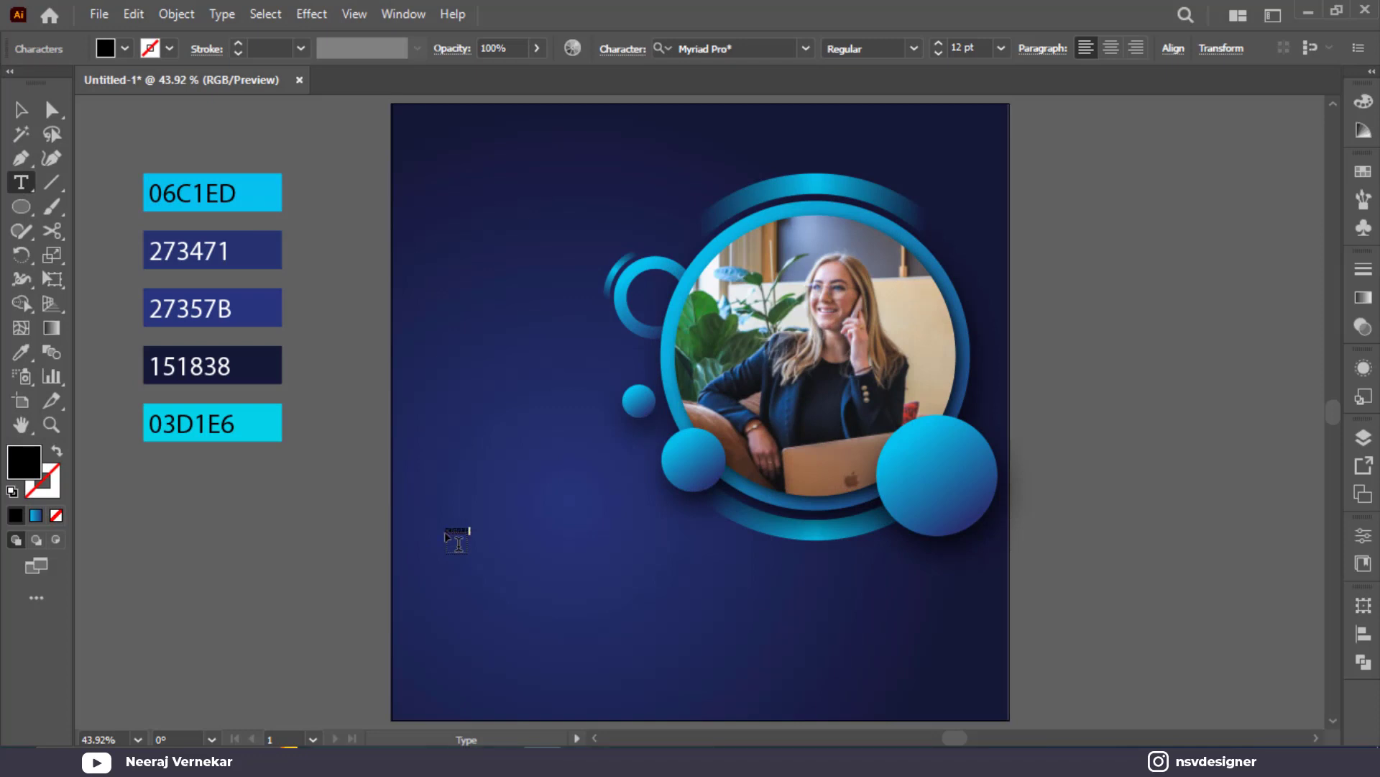
click(21, 109)
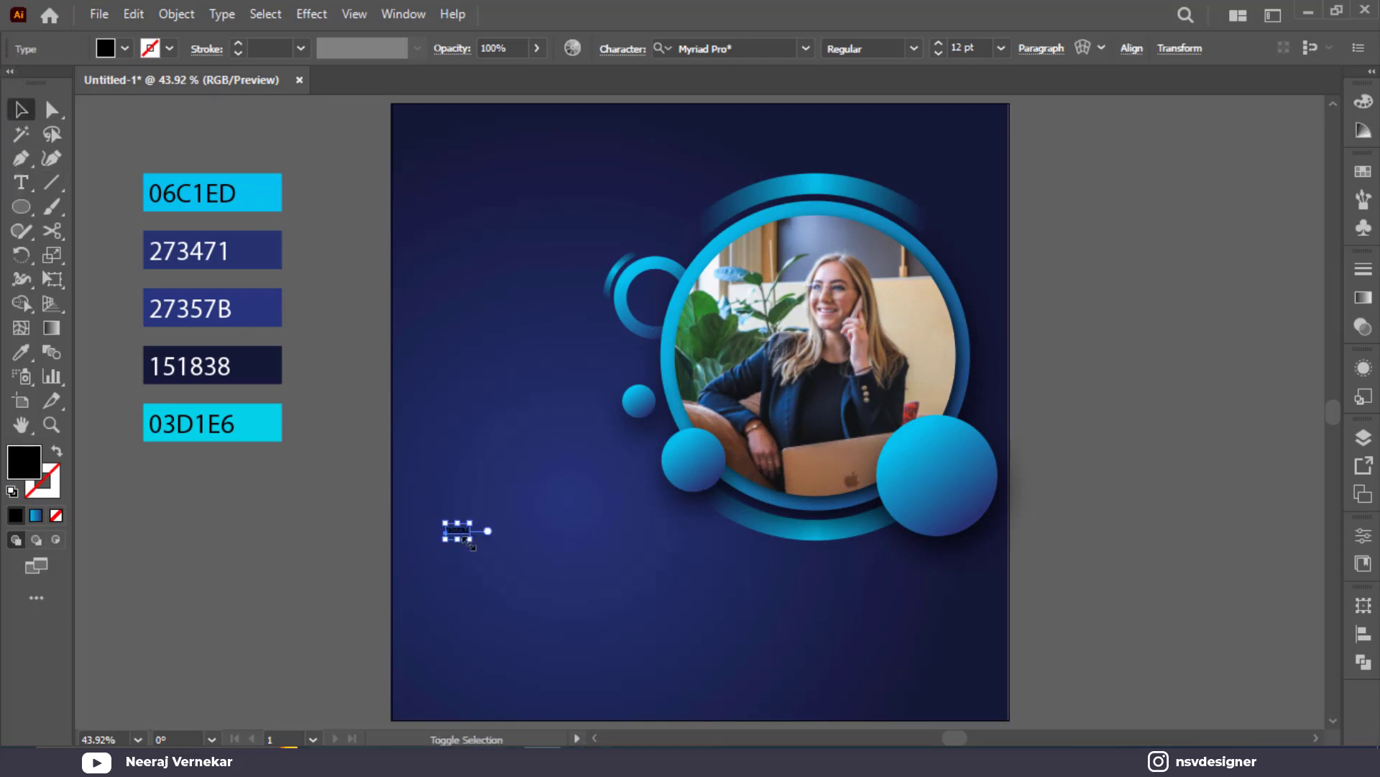
drag(471, 541, 464, 338)
Replace the text of the lower DIGITAL copy with MARKETIG
double_click(463, 336)
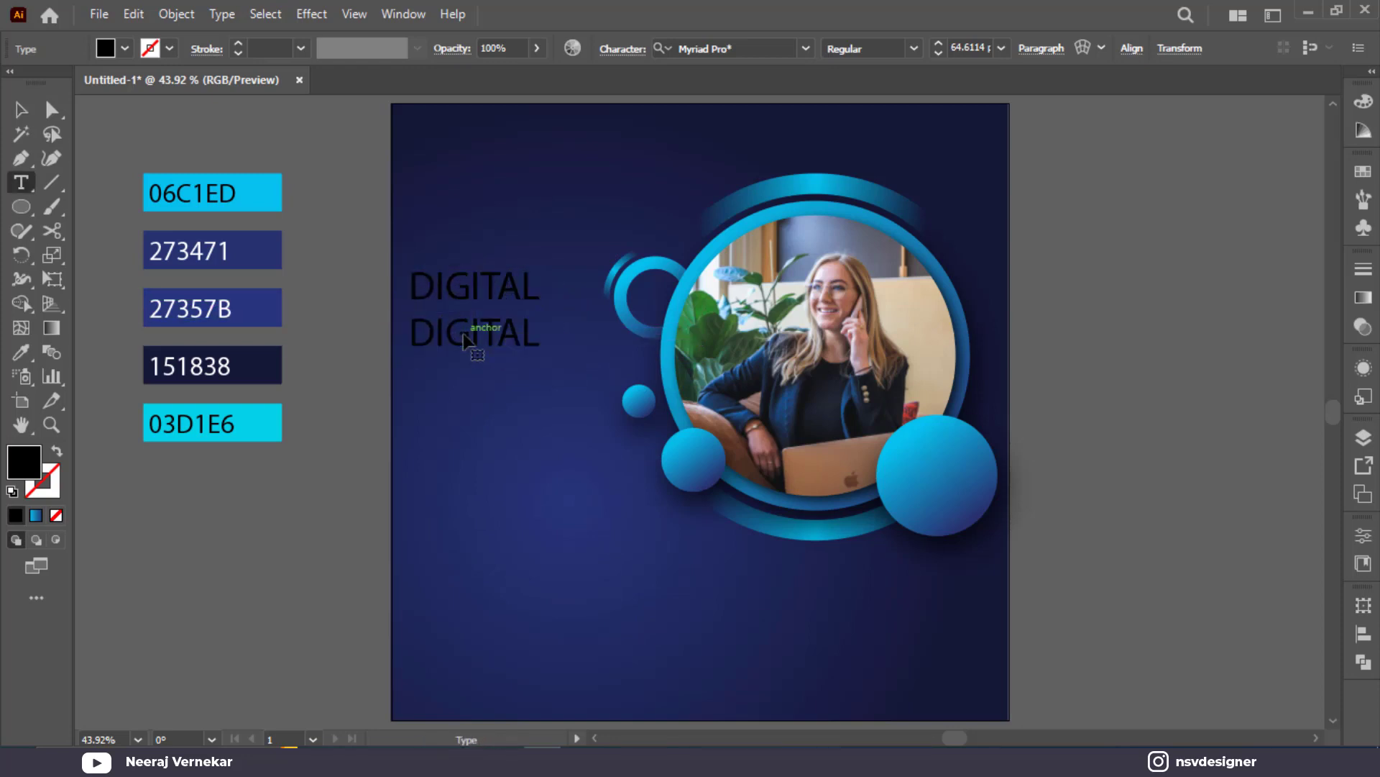
double_click(463, 336)
text(MARKETIG)
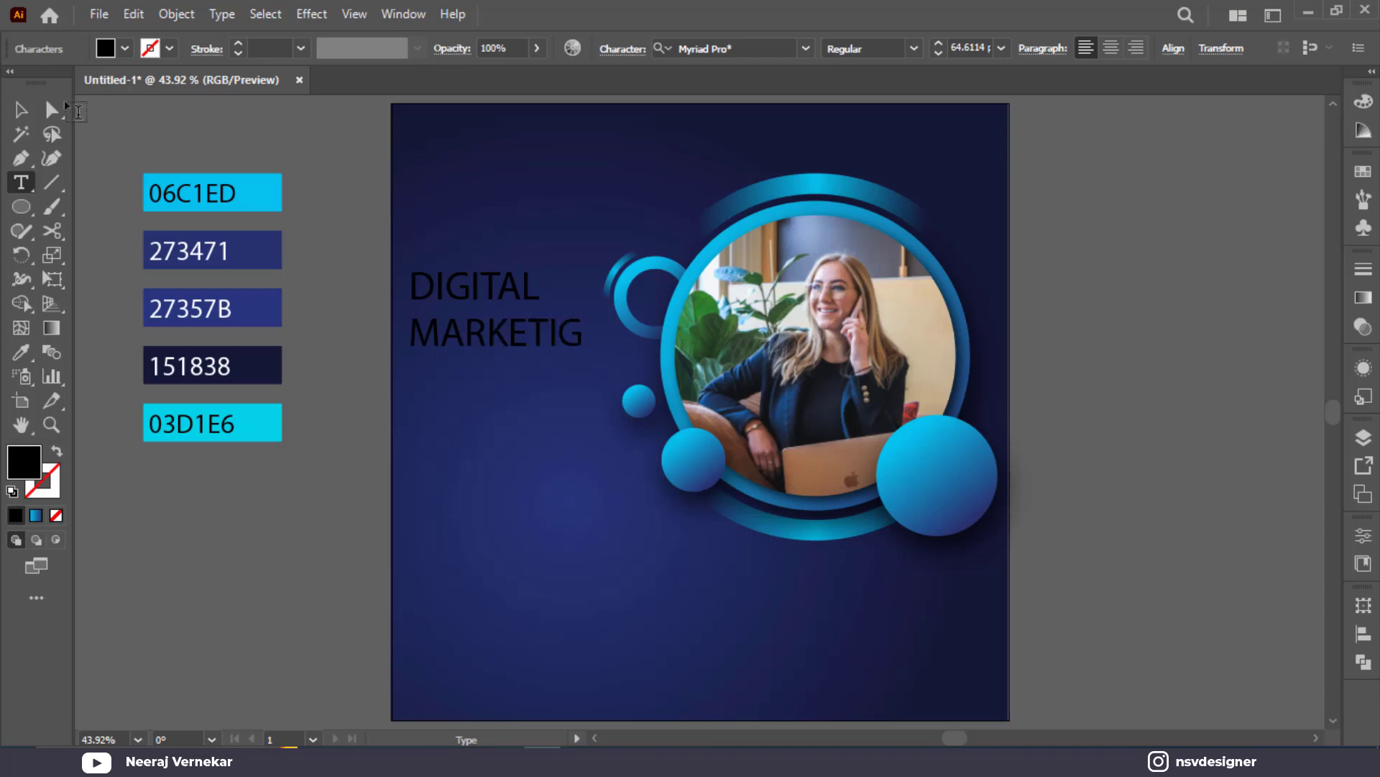
click(24, 113)
Duplicate the MARKETIG line directly below itself and change the copy's text to EXPERT
click(477, 293)
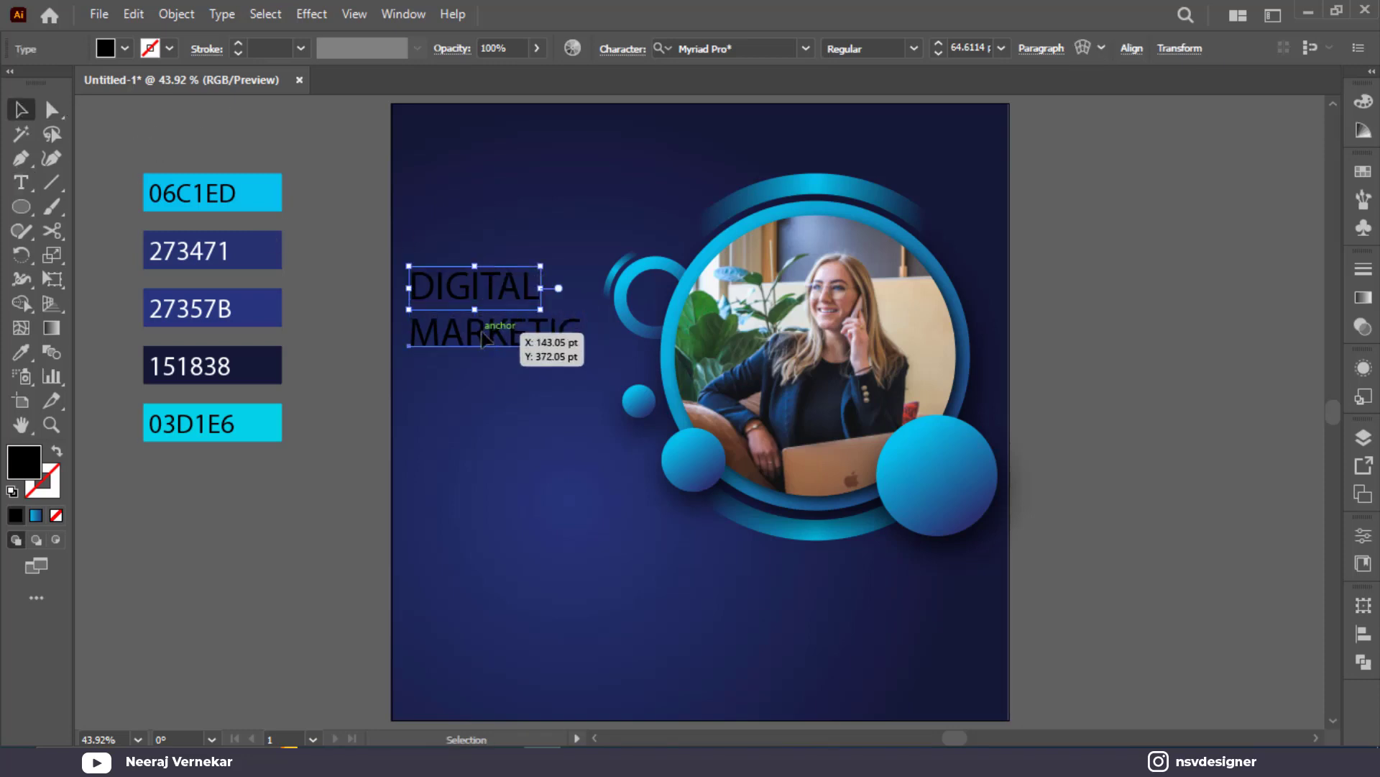
drag(485, 338, 487, 378)
double_click(489, 380)
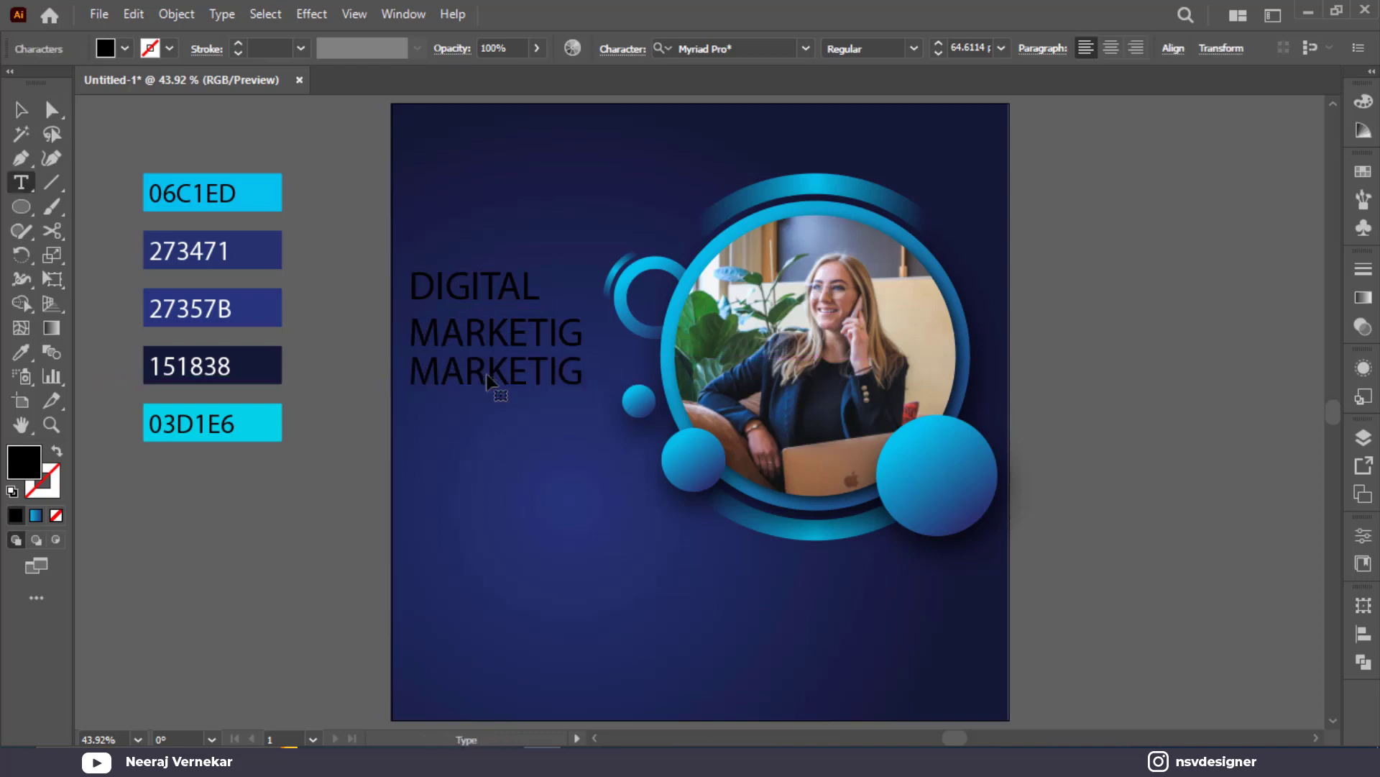
double_click(486, 374)
text(EXPER)
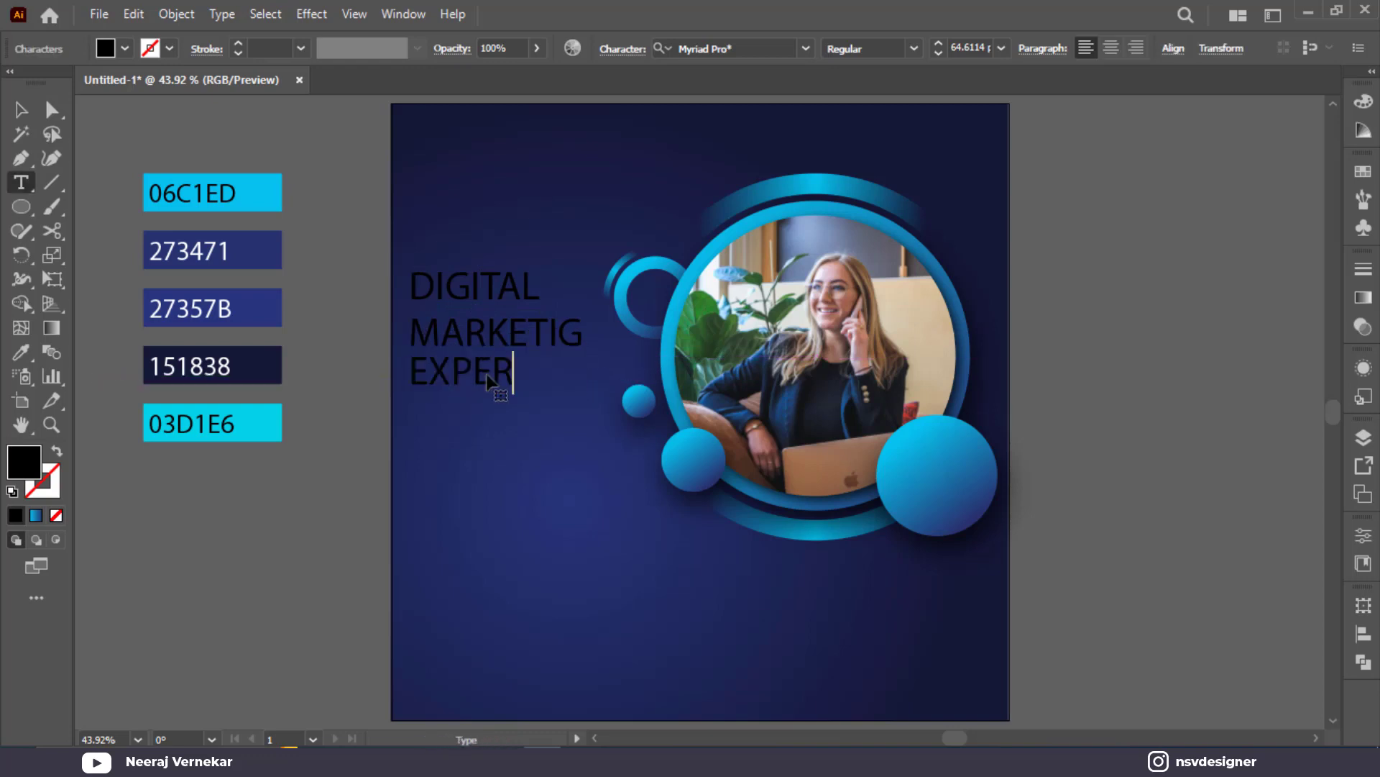
text(T)
click(18, 106)
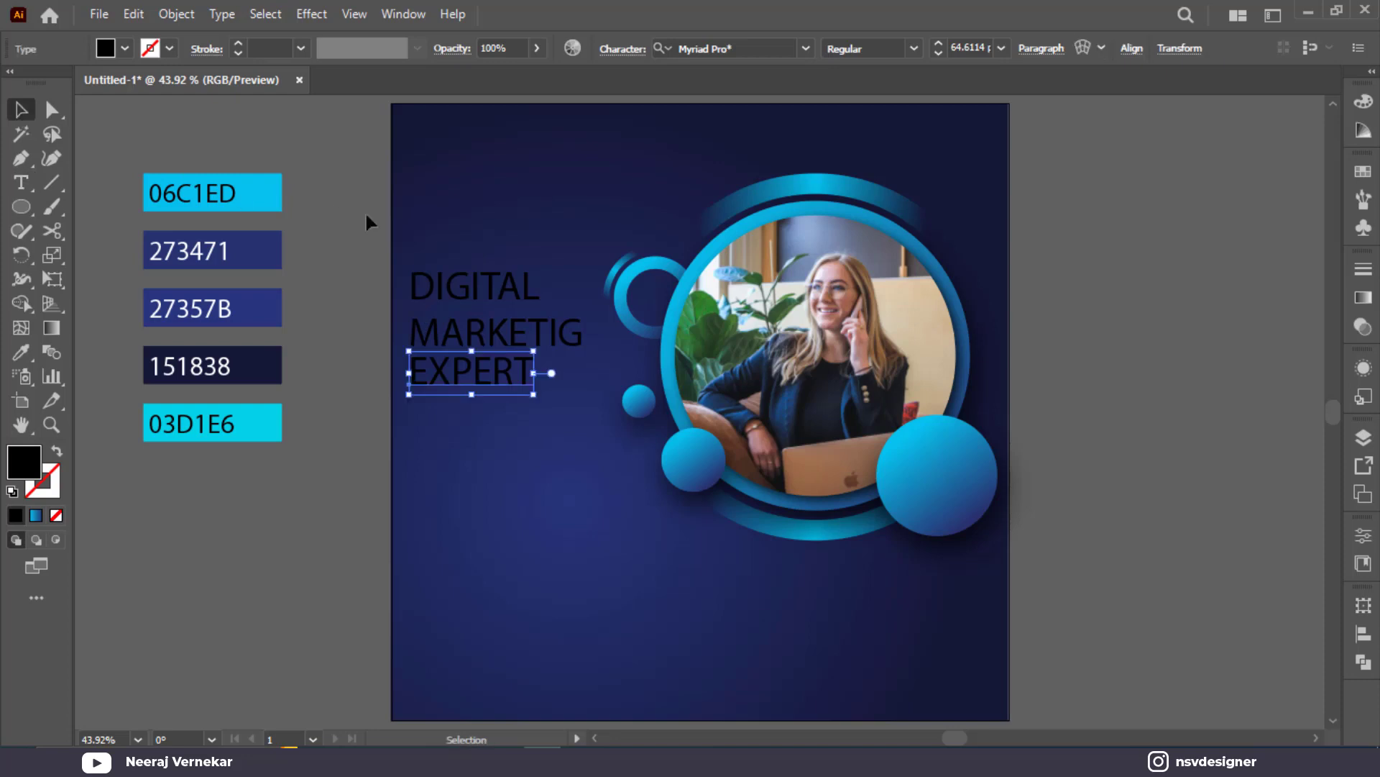
Fill the three headline text lines with white
drag(392, 233, 496, 381)
click(106, 52)
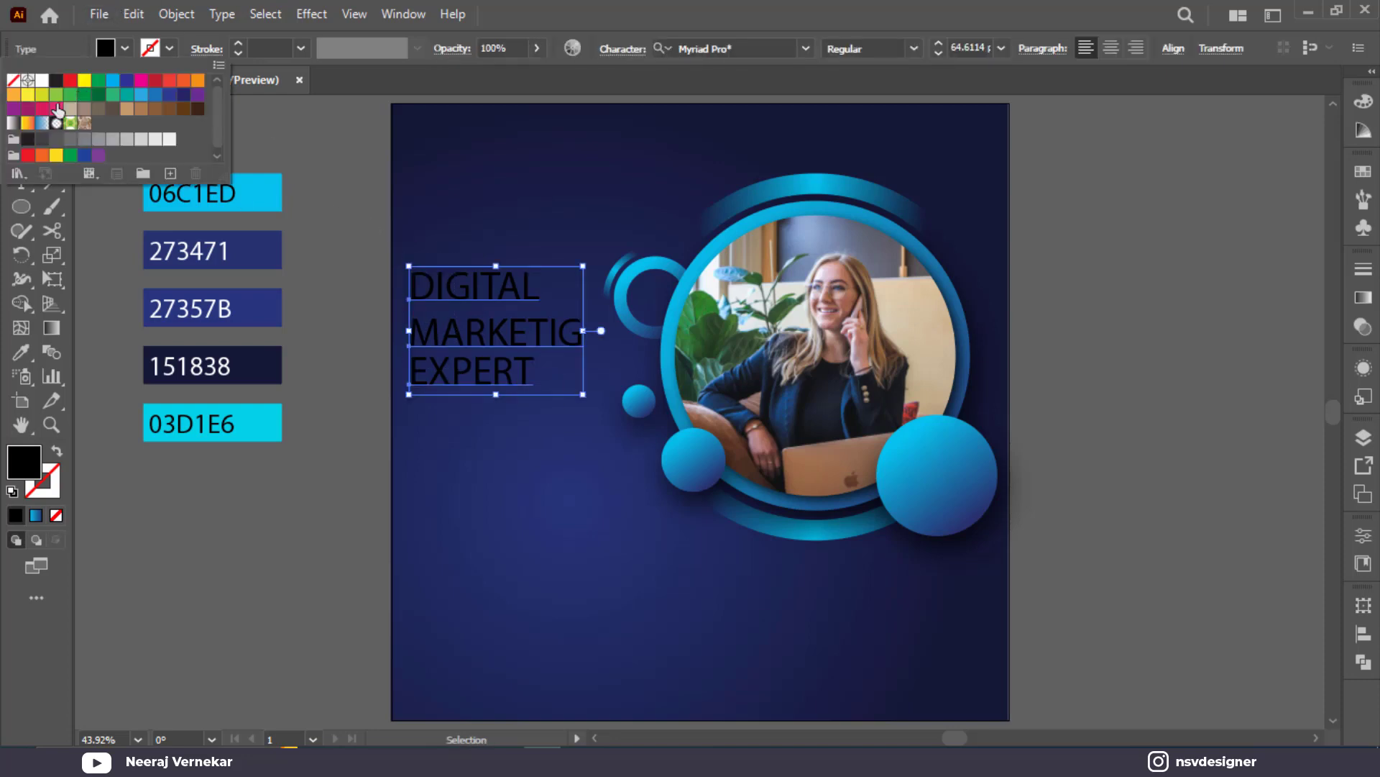
click(41, 88)
Set the font of the three headline lines to Montserrat SemiBold
drag(435, 217, 500, 378)
click(761, 49)
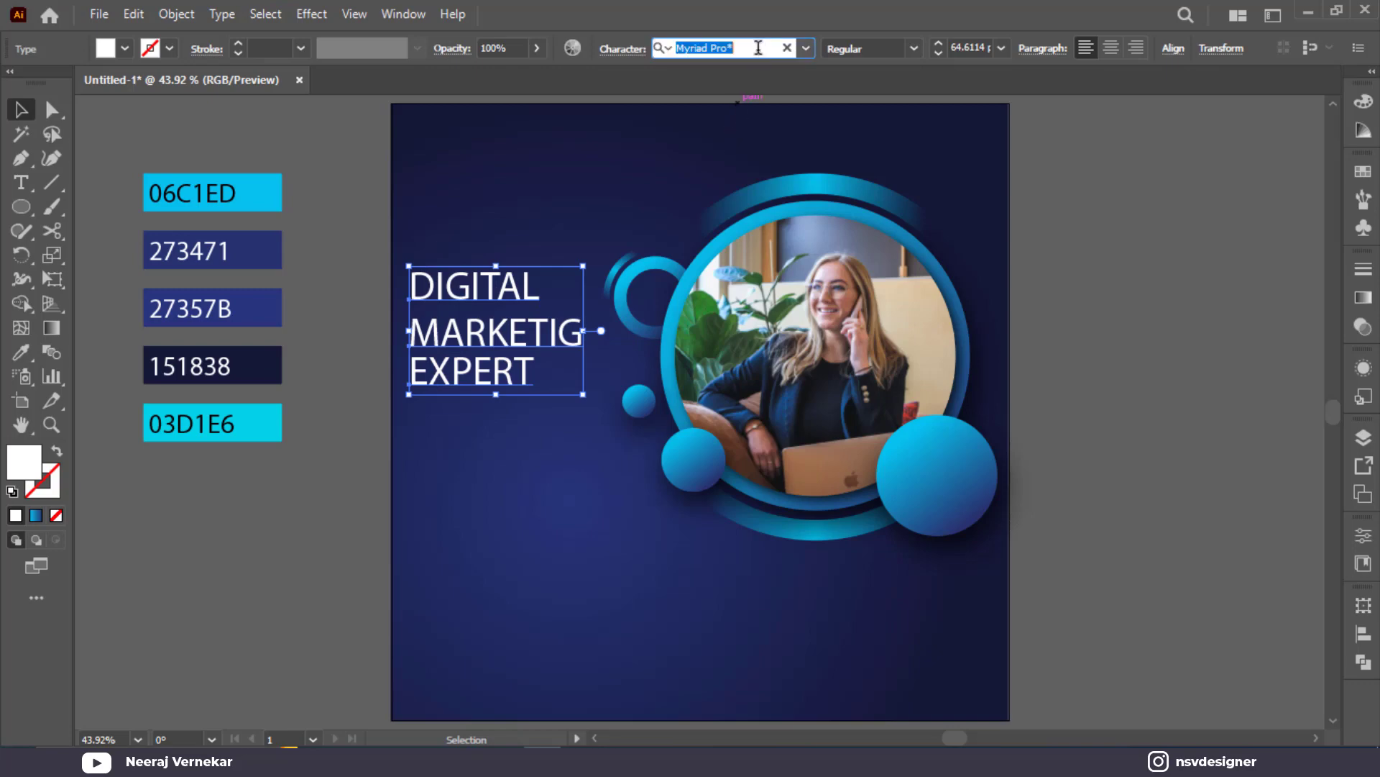
text(mont)
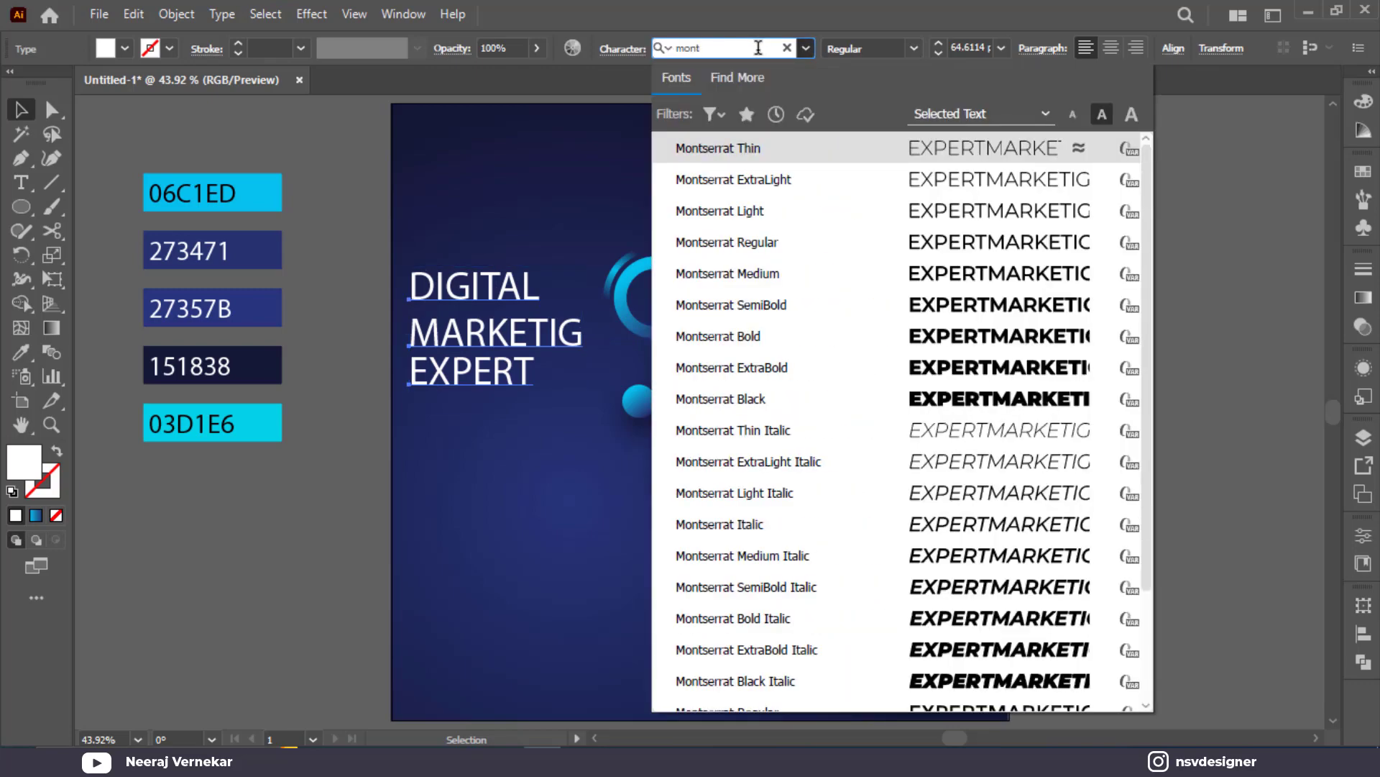
click(804, 315)
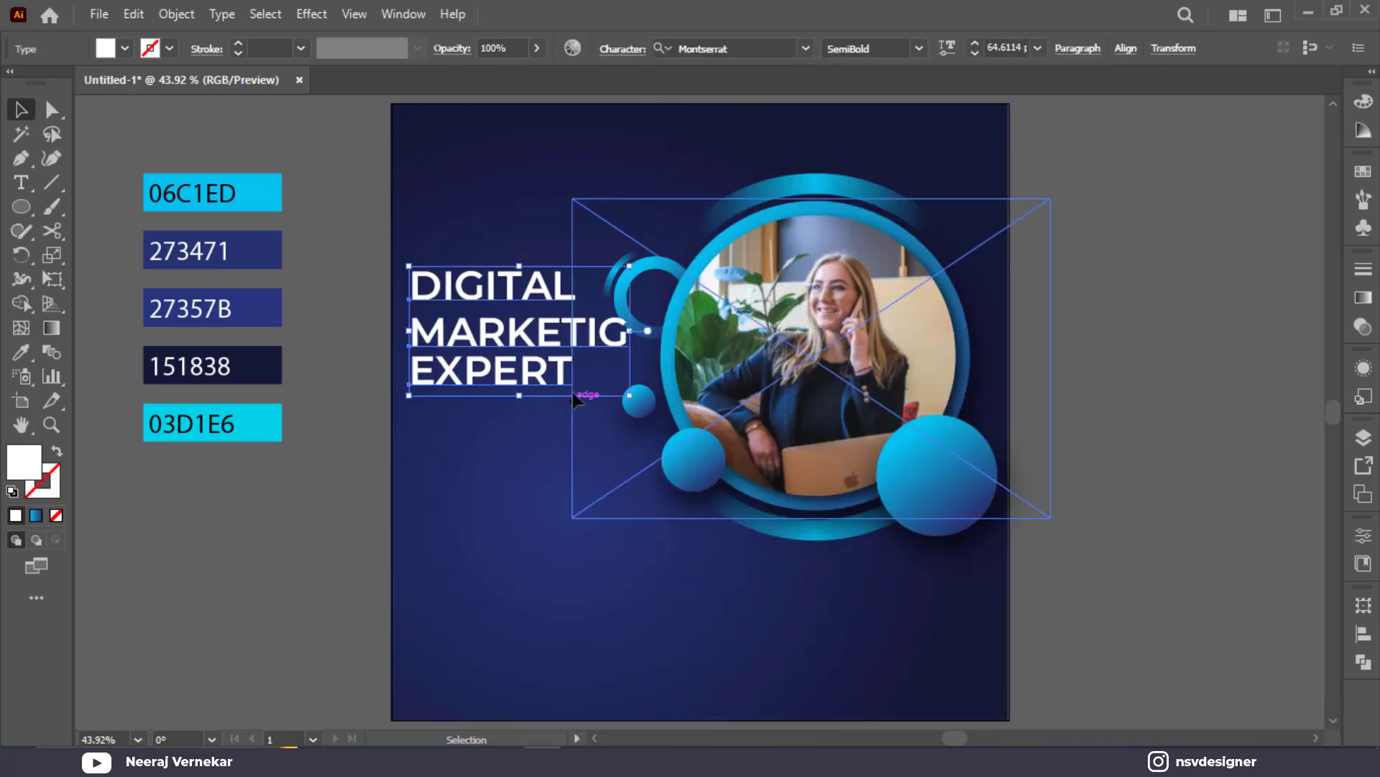
Move the DIGITAL, MARKETIG and EXPERT lines down and adjust them into an evenly spaced, left-aligned stack
scroll(573, 393, up, 4)
drag(507, 438, 880, 527)
click(792, 516)
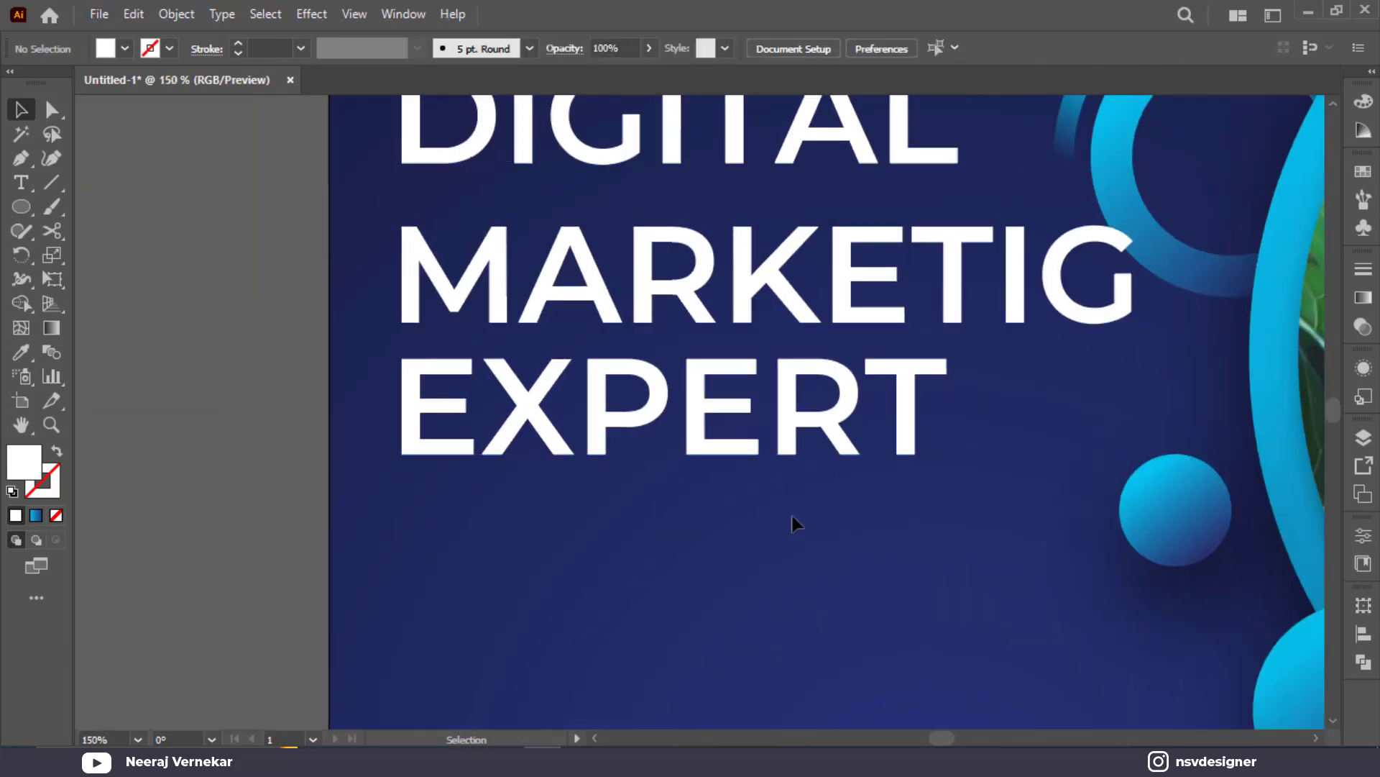
drag(741, 449, 745, 514)
drag(721, 329, 718, 386)
drag(699, 162, 689, 228)
drag(548, 367, 545, 359)
drag(556, 469, 550, 444)
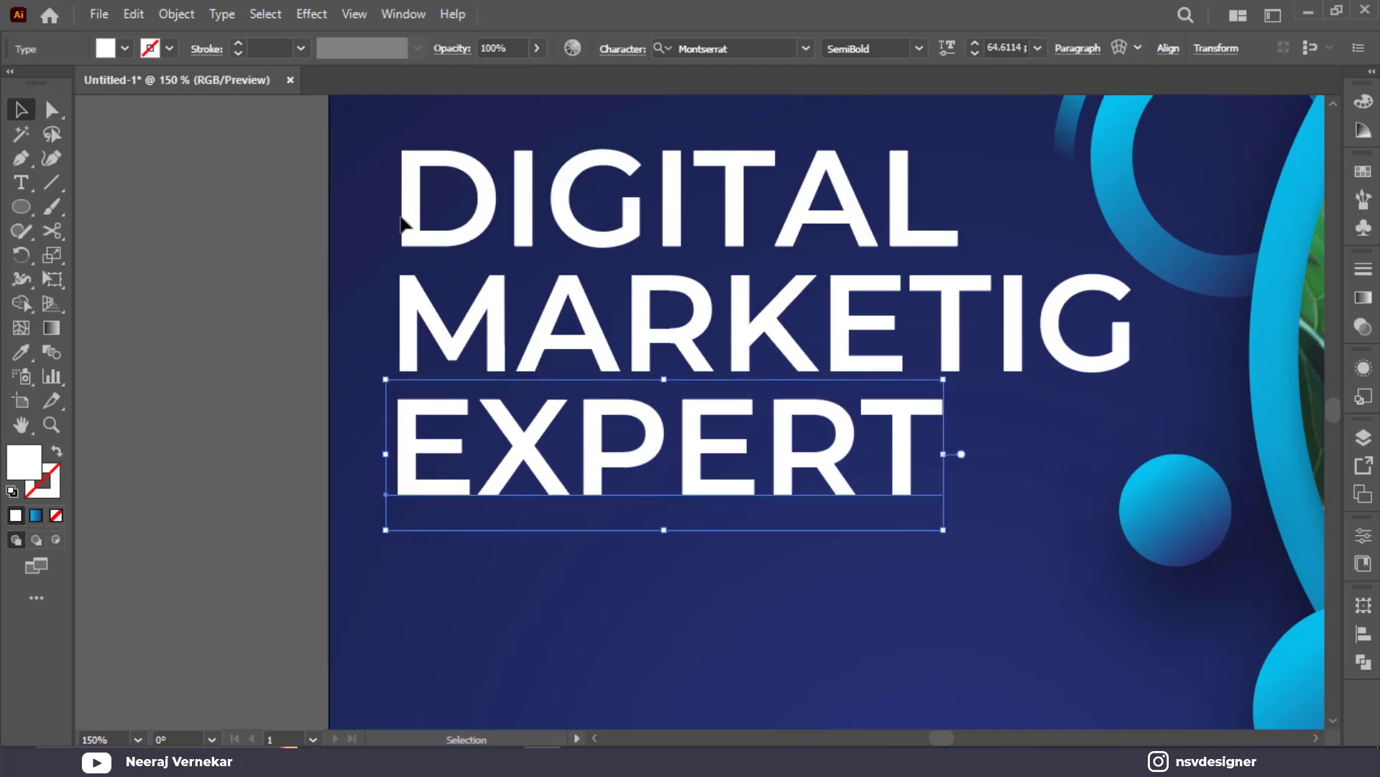
Enlarge the three headline lines together to about 68 pt and shift the block slightly downward
drag(400, 218, 674, 483)
drag(1143, 538, 1181, 557)
drag(586, 369, 584, 383)
click(939, 188)
Set the MARKETIG line's font style to Black
click(805, 309)
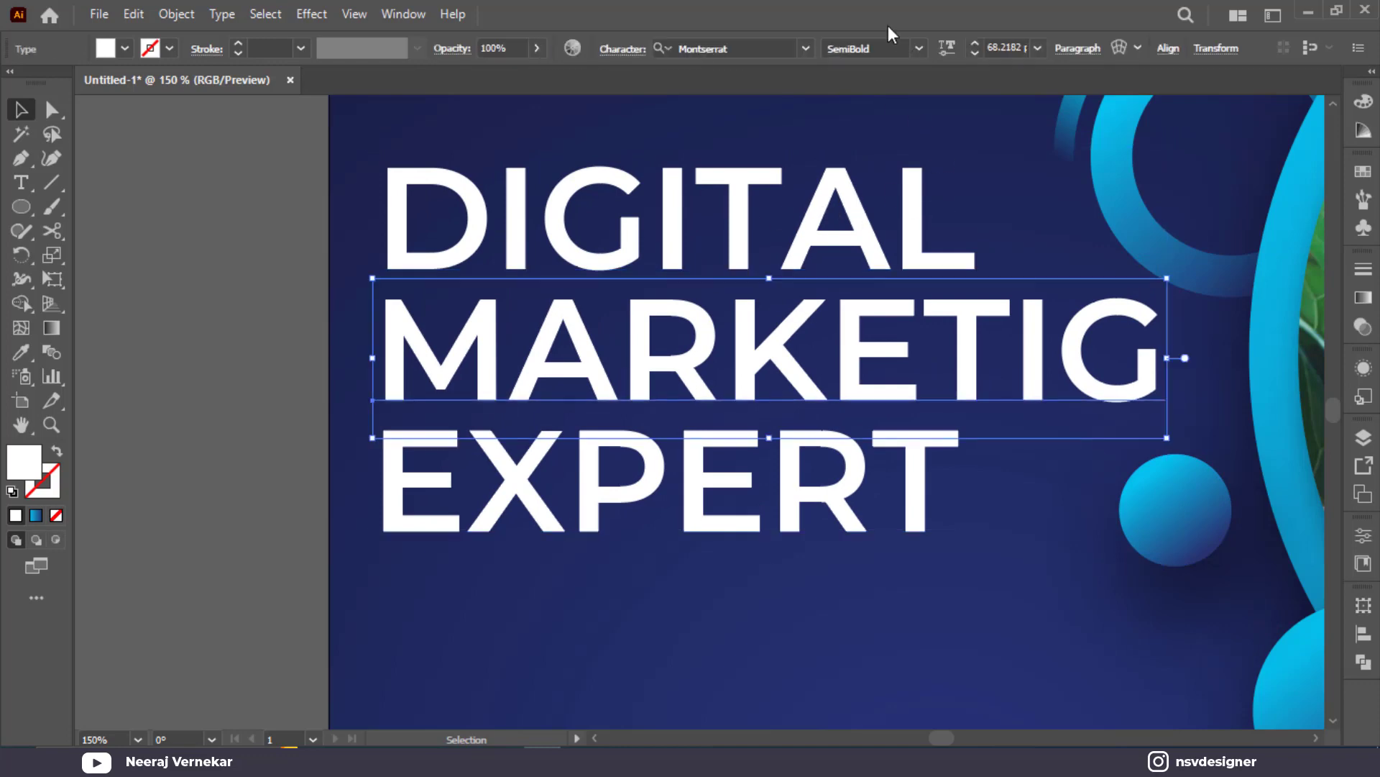
click(920, 53)
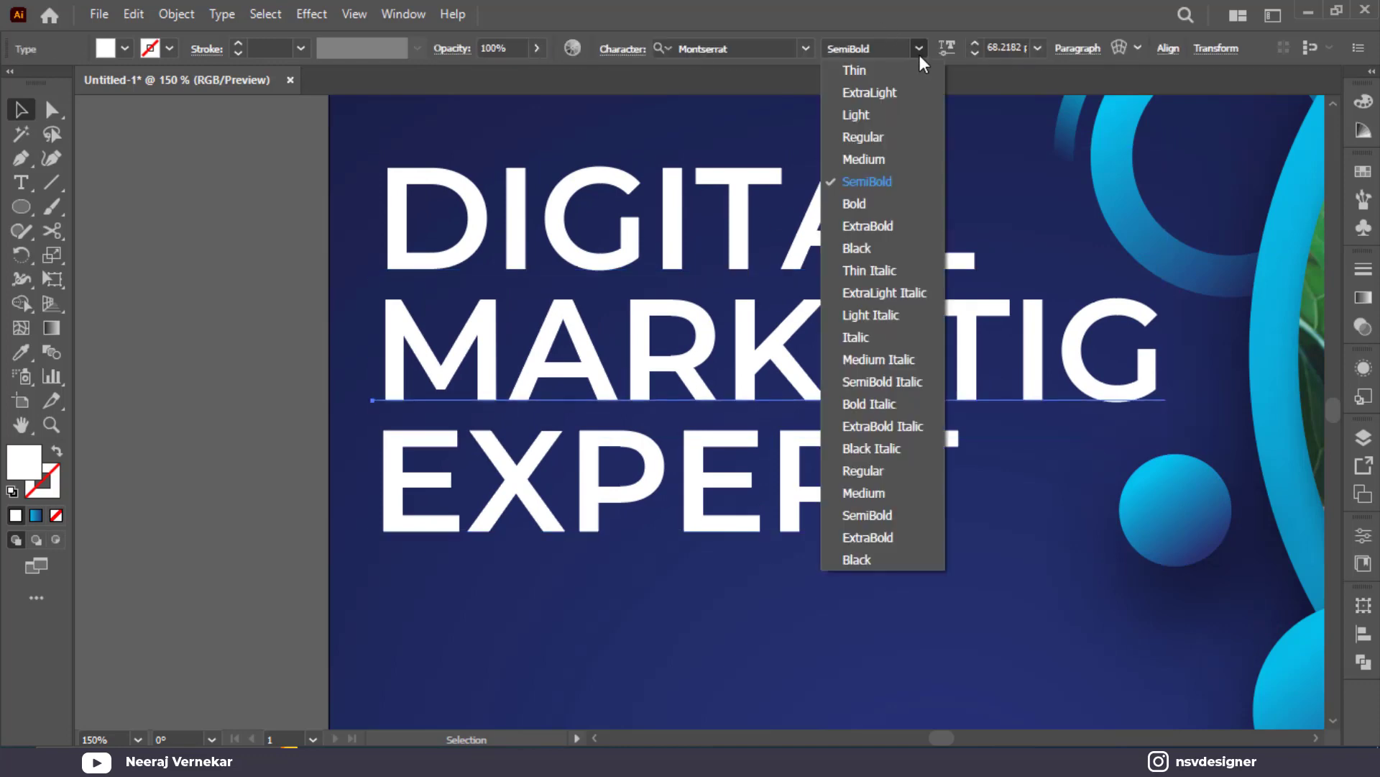
click(877, 248)
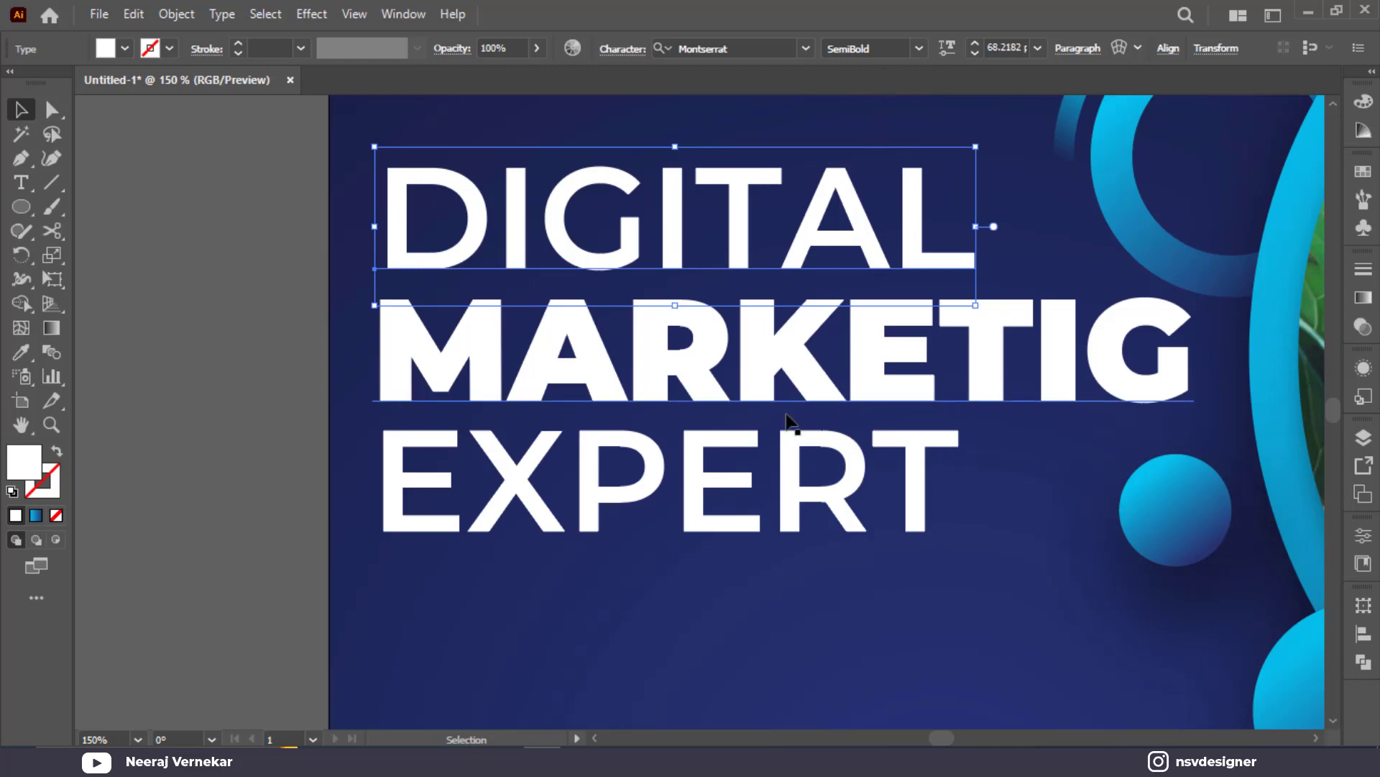
shift+click(794, 483)
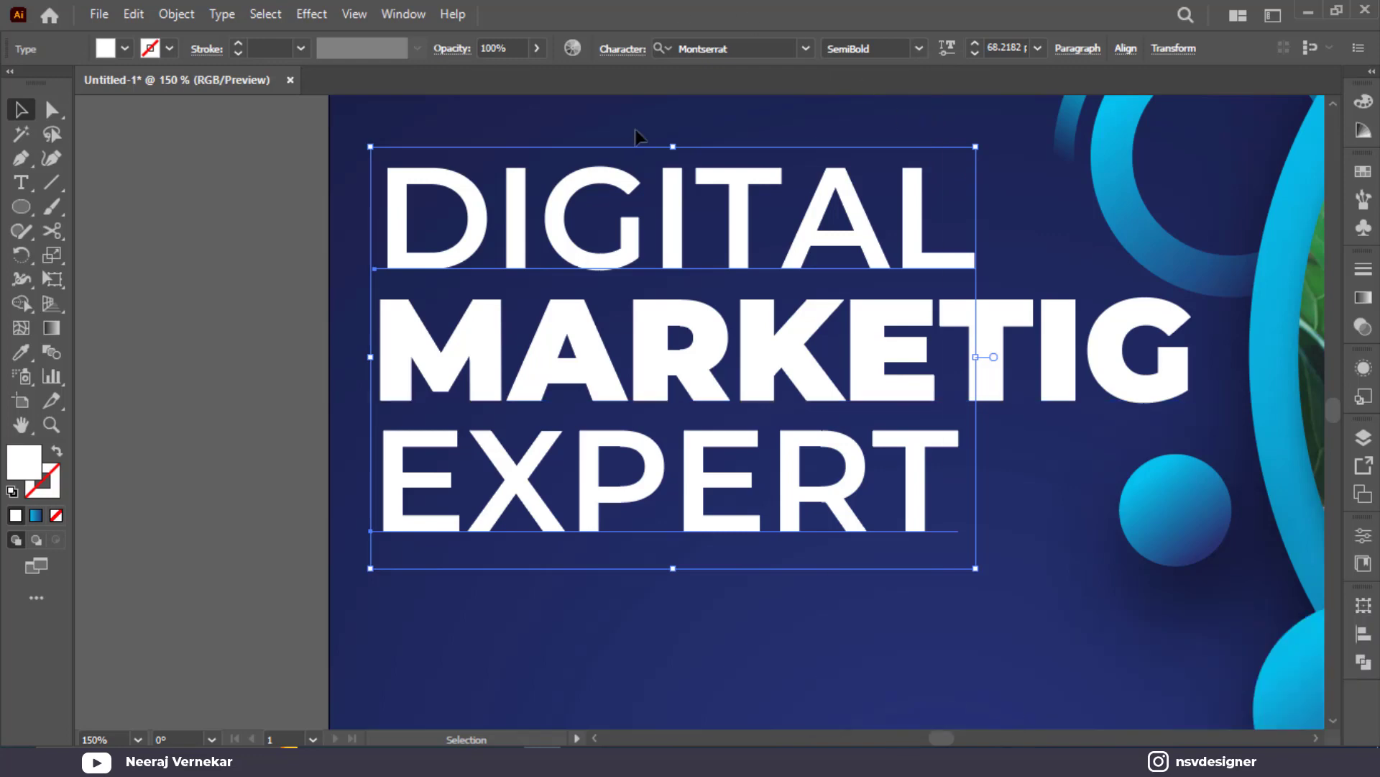
scroll(632, 290, up, 2)
scroll(633, 294, up, 2)
key(ctrl+0)
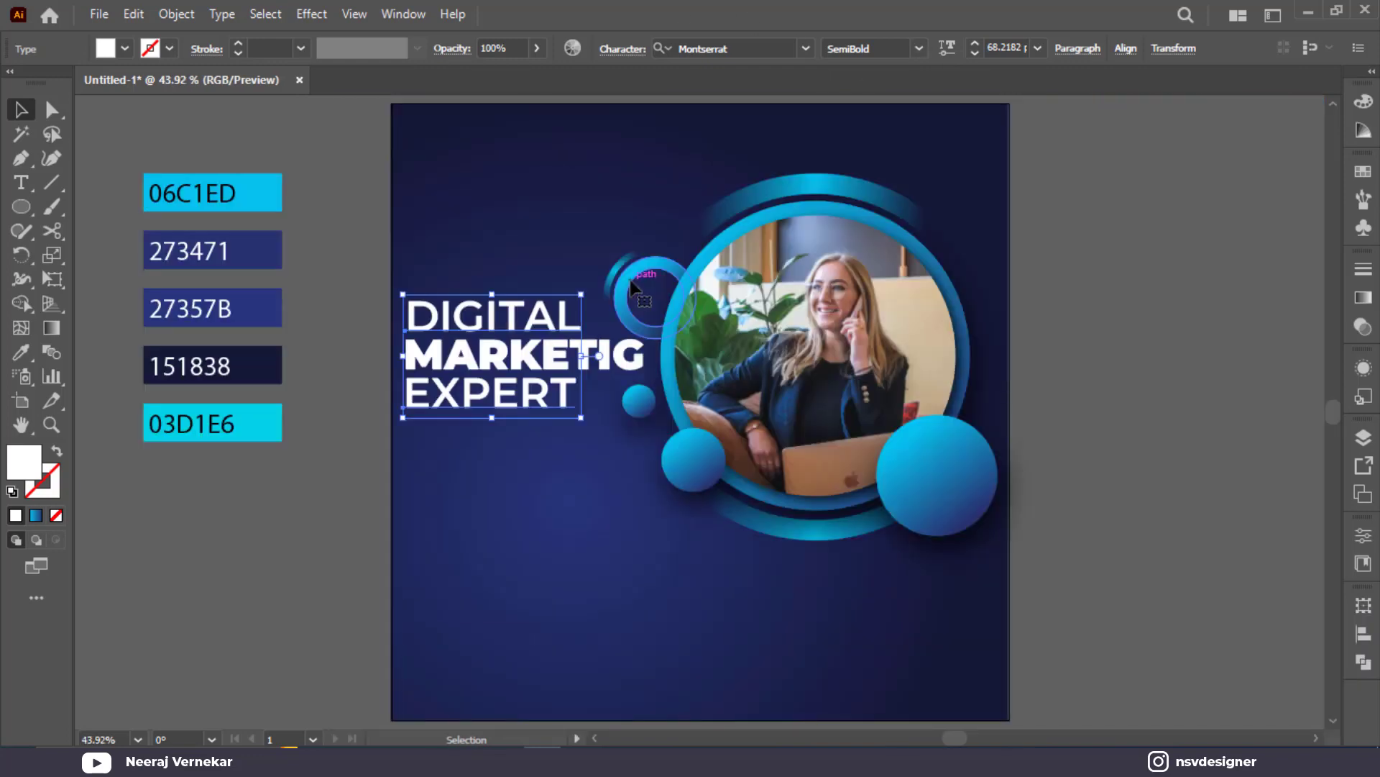
Set the MARKETIG line's font style to ExtraBold
click(528, 440)
click(542, 360)
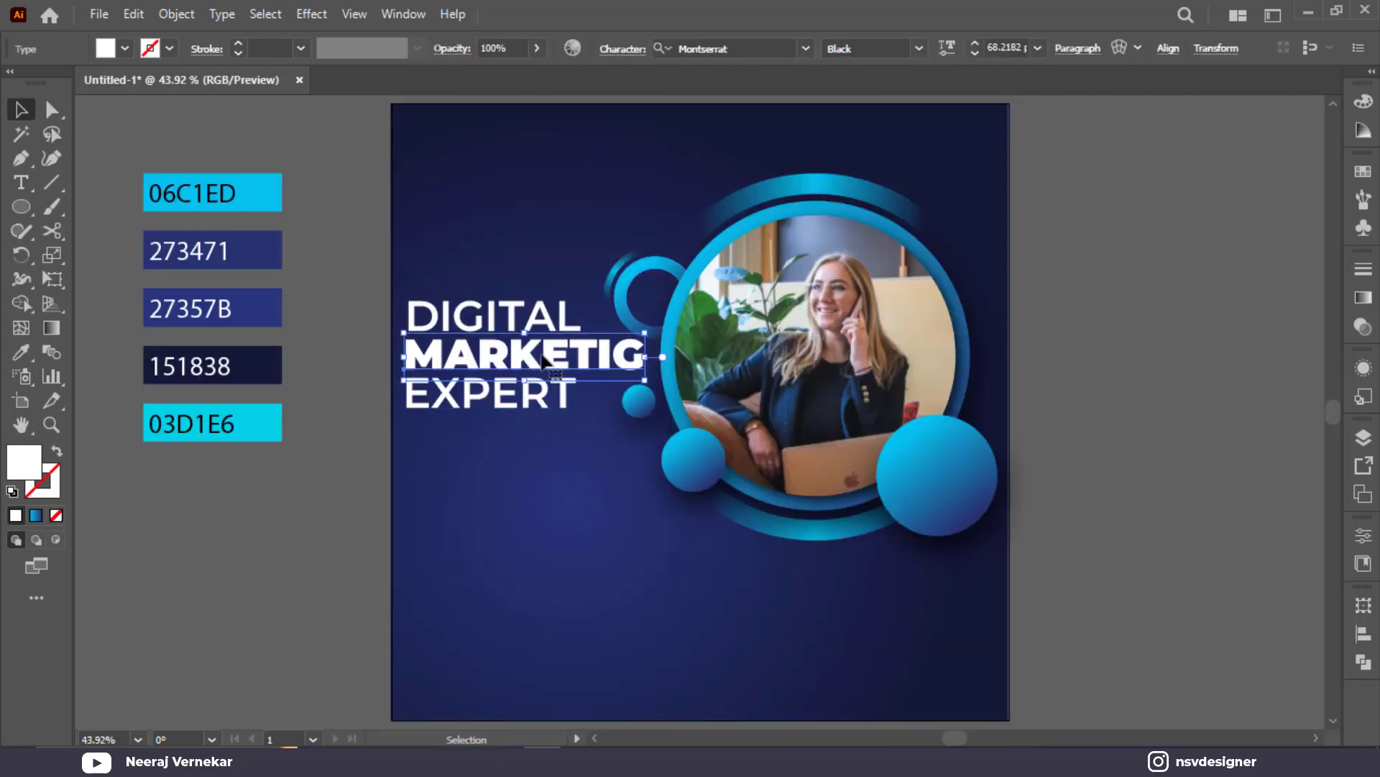
click(920, 48)
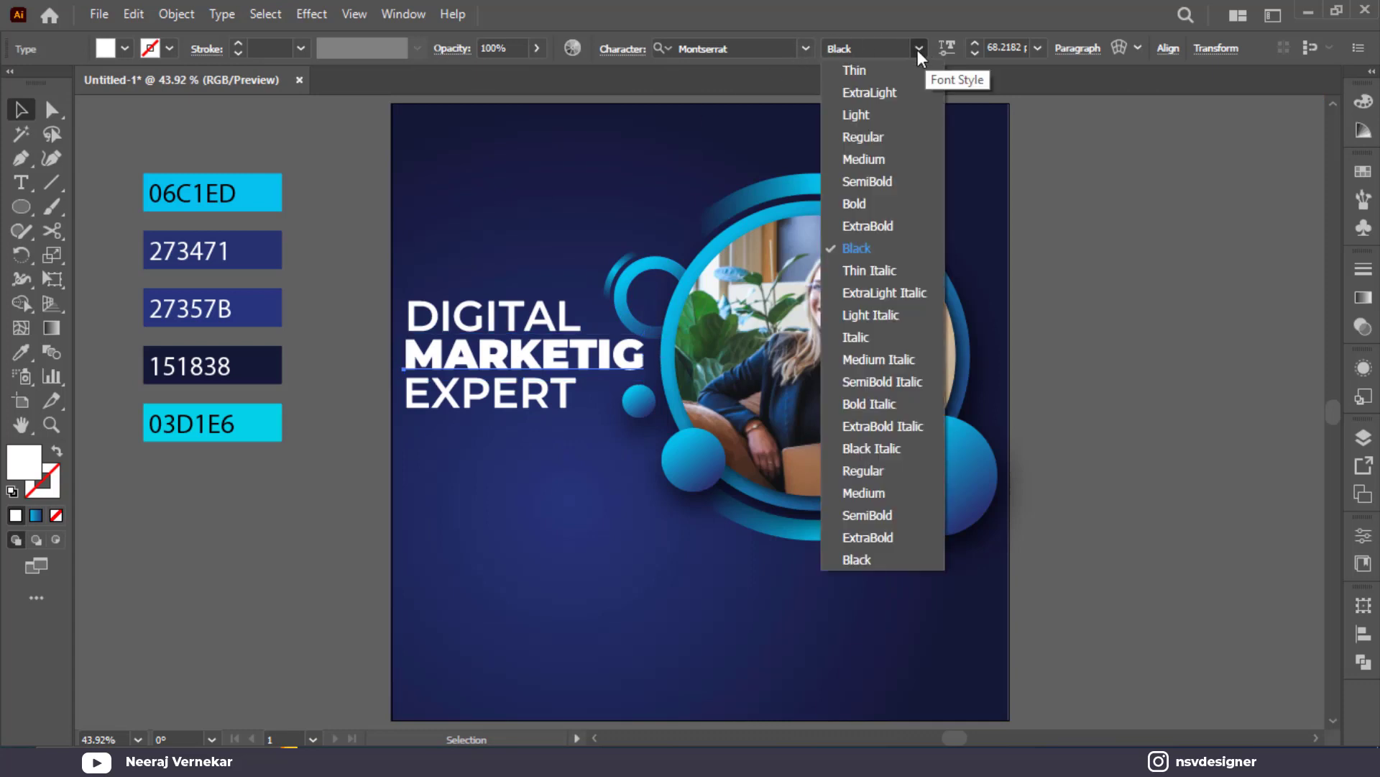
click(878, 225)
click(428, 240)
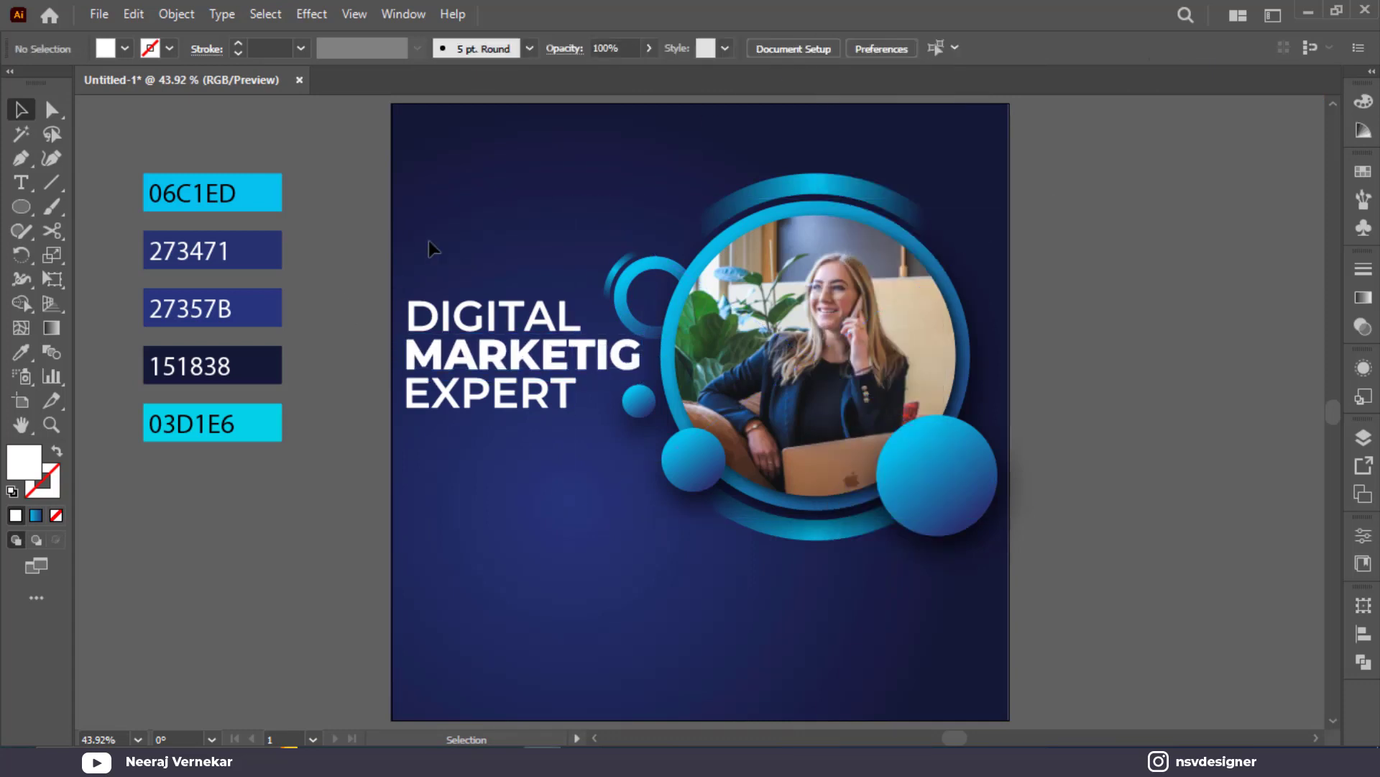
Nudge the headline block slightly down and right, then shrink the circular photo group a little and shift it right within the artboard
drag(478, 369, 480, 369)
click(971, 236)
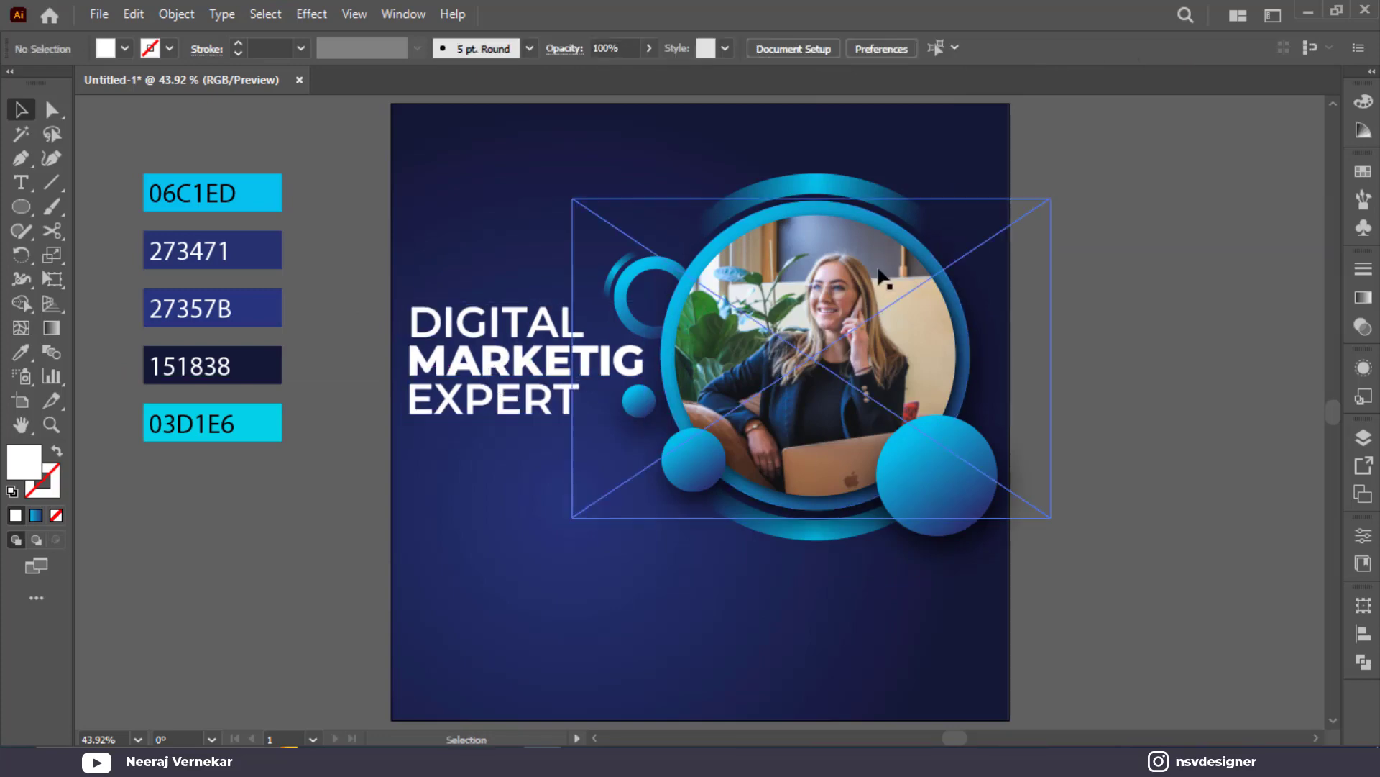
click(878, 270)
mouse_move(998, 174)
mouse_down()
mouse_move(1007, 188)
mouse_move(985, 184)
mouse_up()
drag(913, 281, 923, 287)
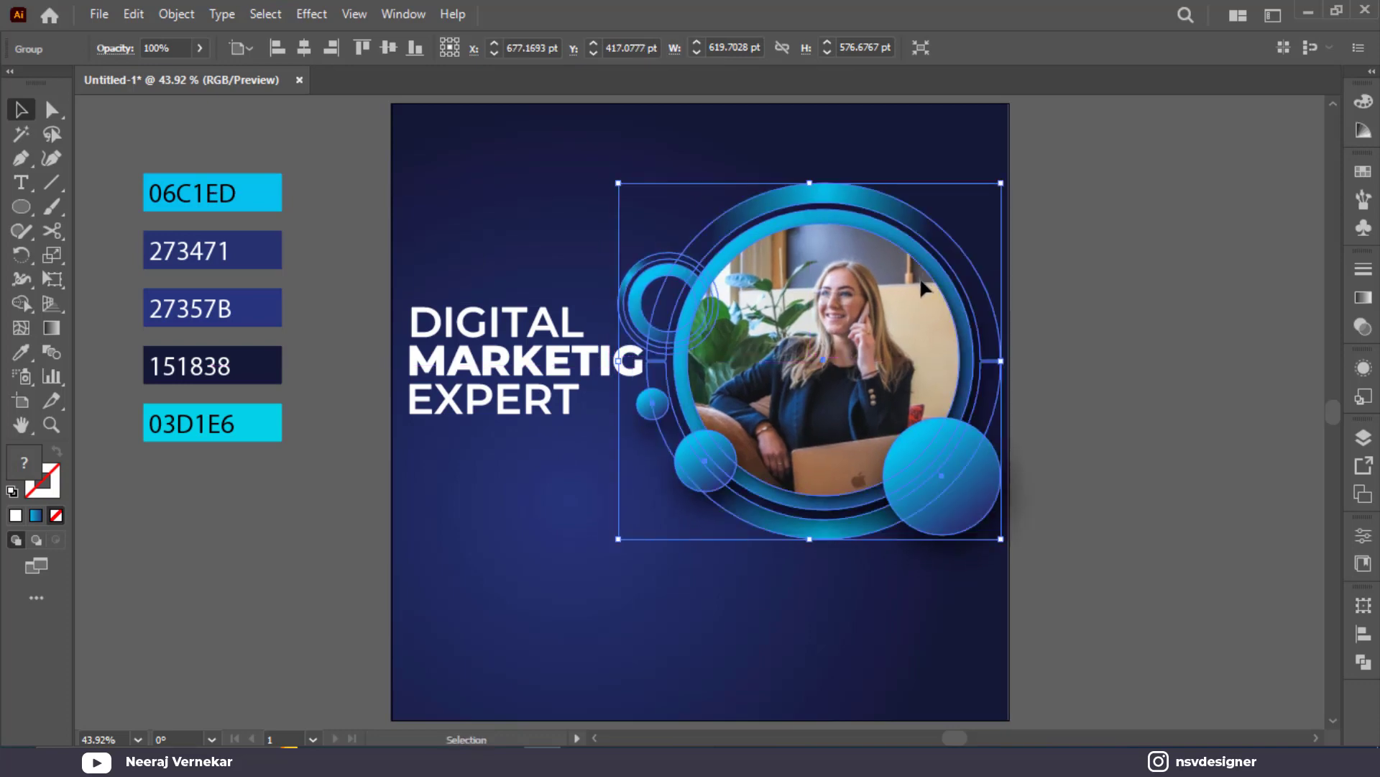
click(1146, 288)
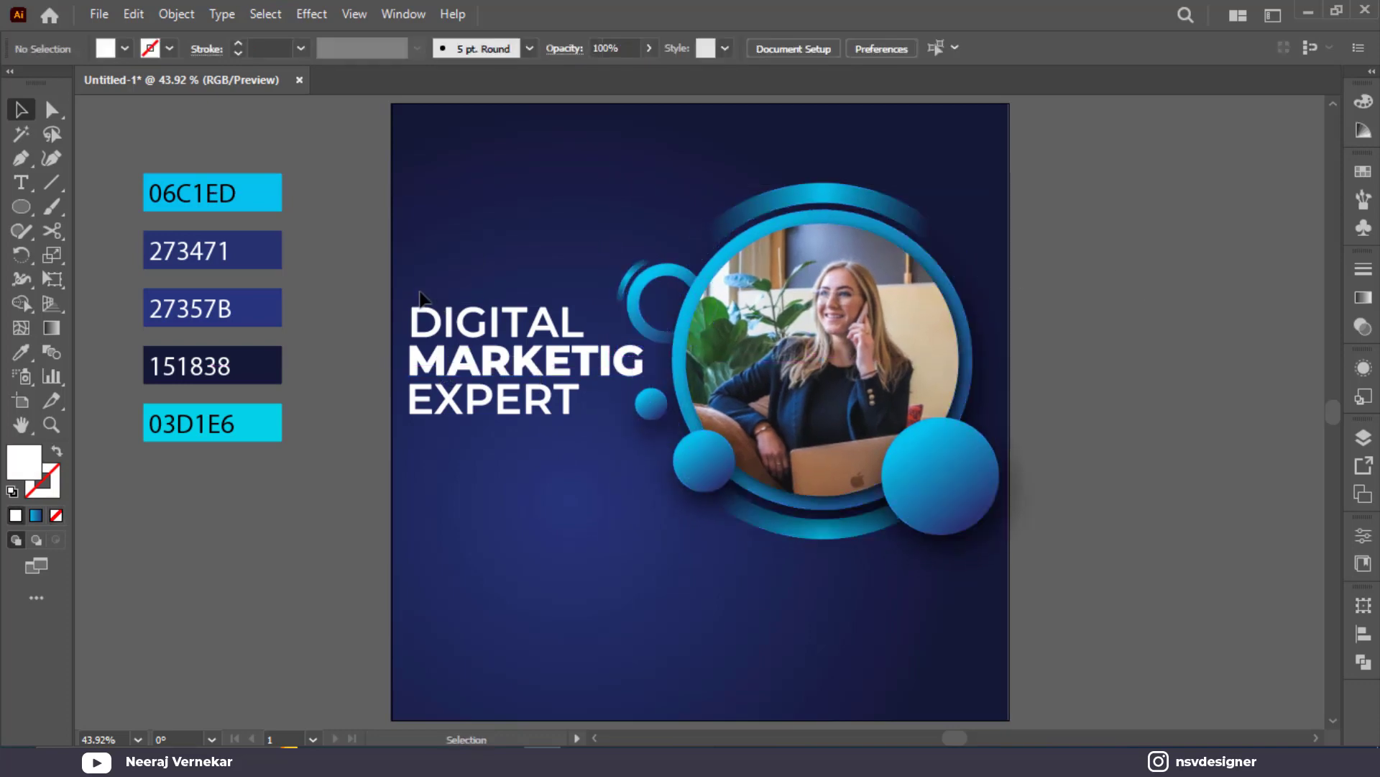
Enlarge the three headline lines together very slightly, keeping their upper-left corner in place
click(489, 379)
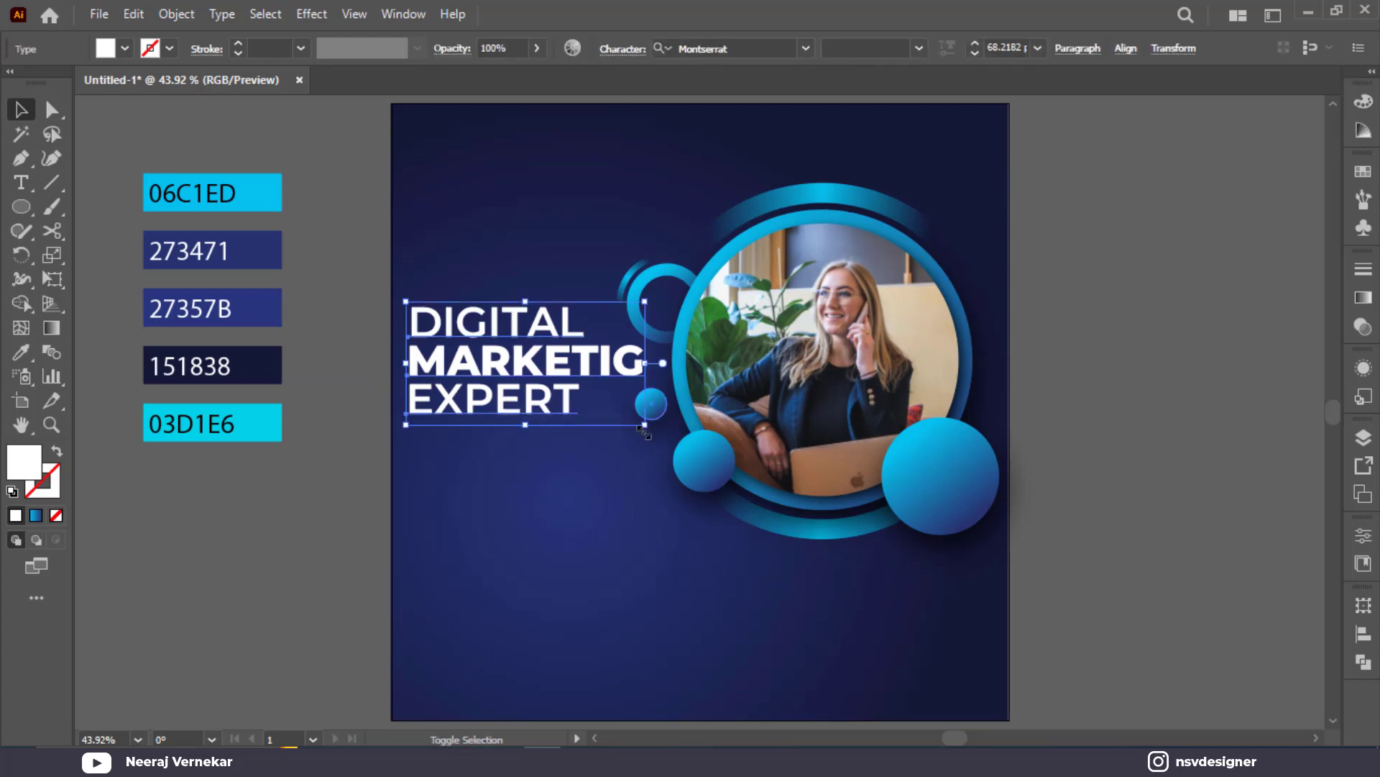
drag(644, 432, 650, 433)
click(473, 436)
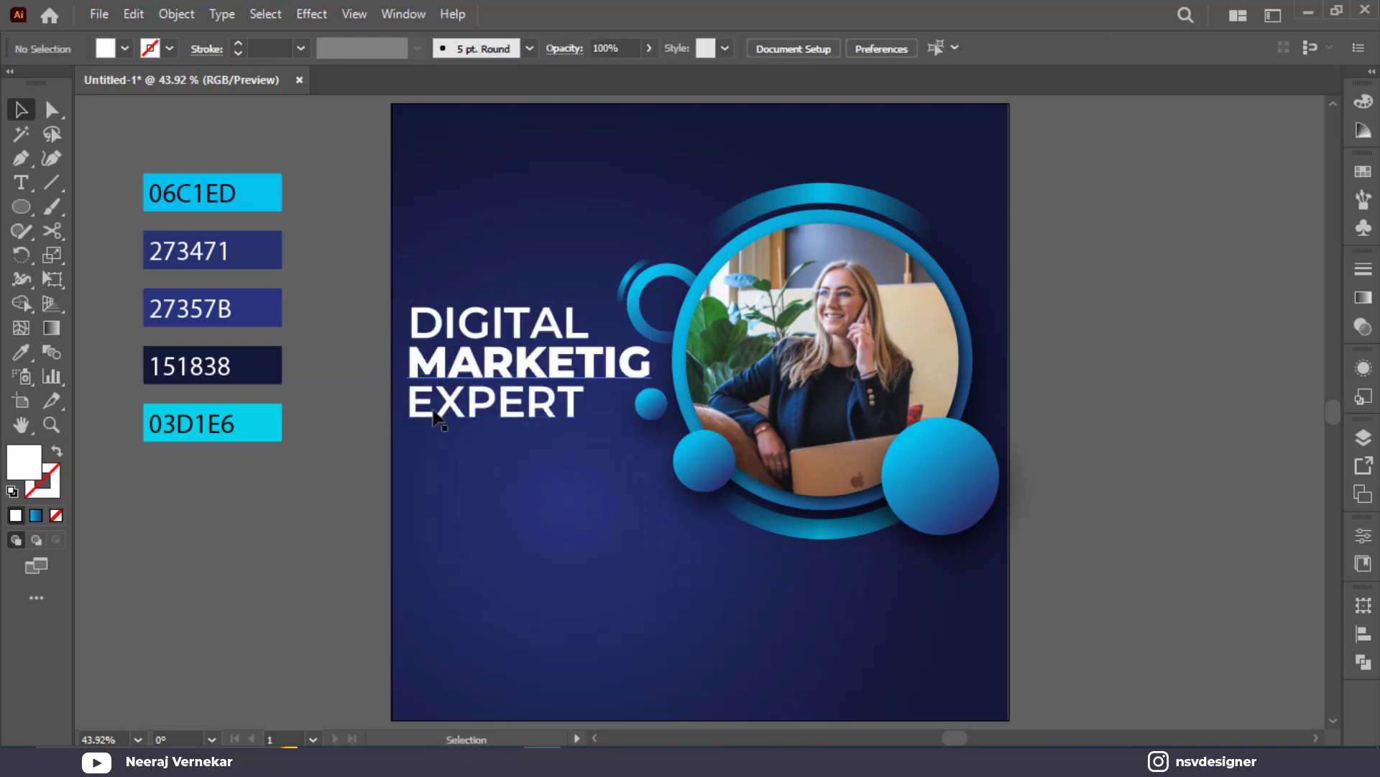
click(22, 183)
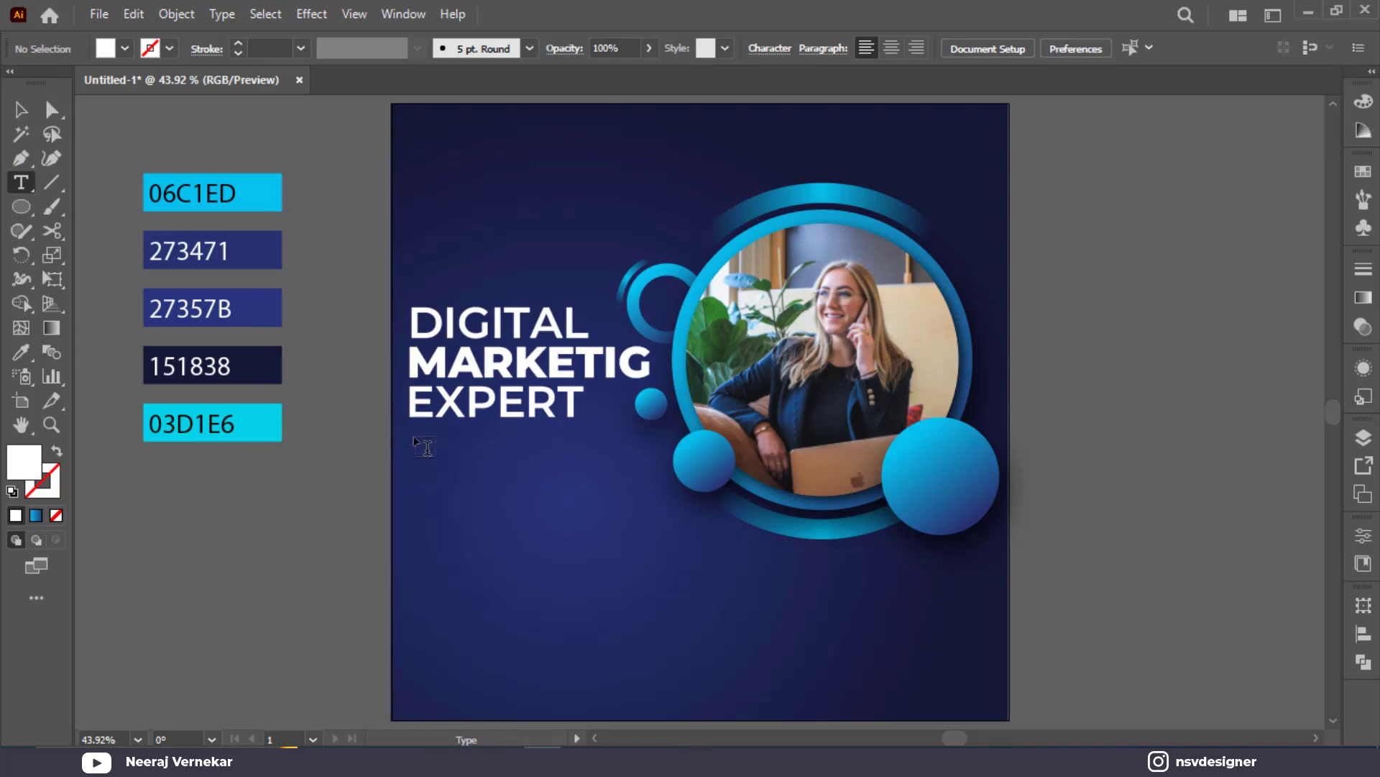
click(415, 439)
click(1039, 50)
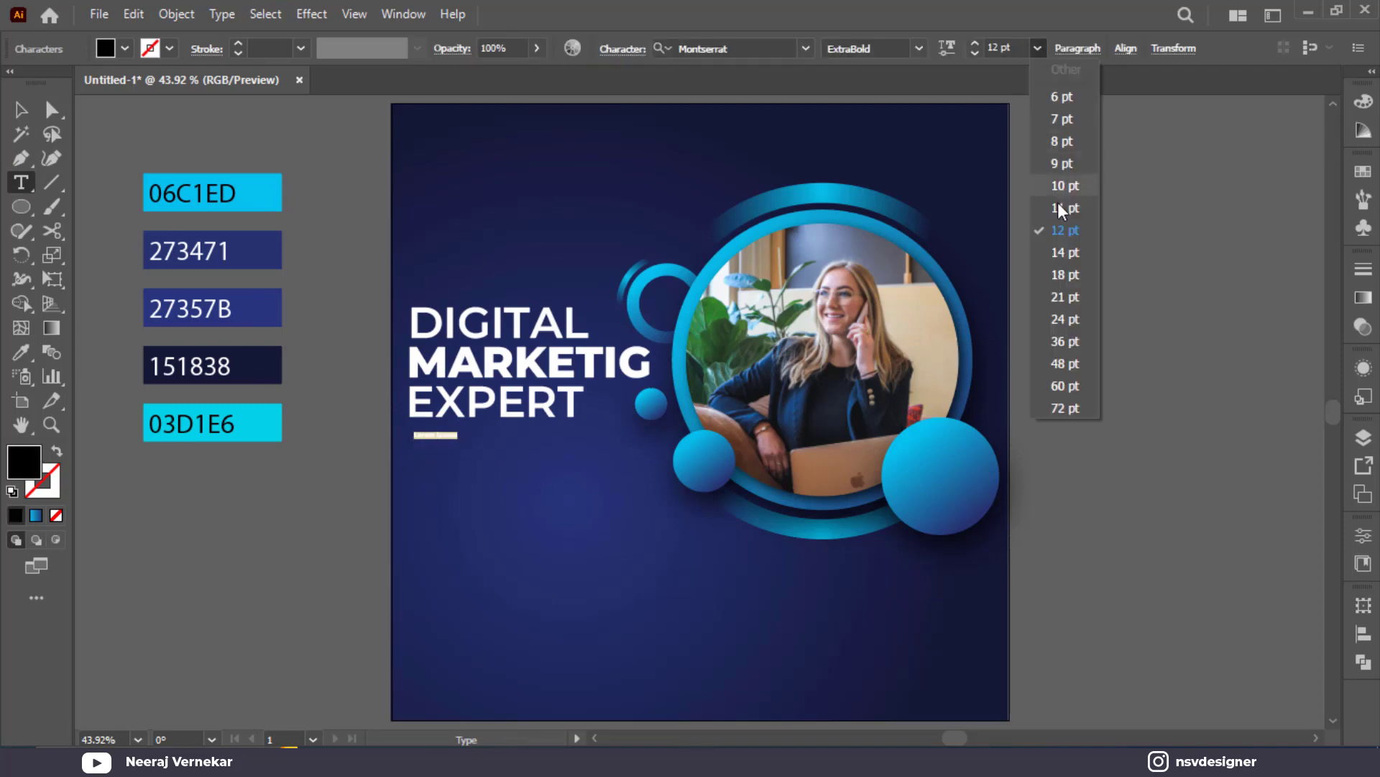
click(1068, 235)
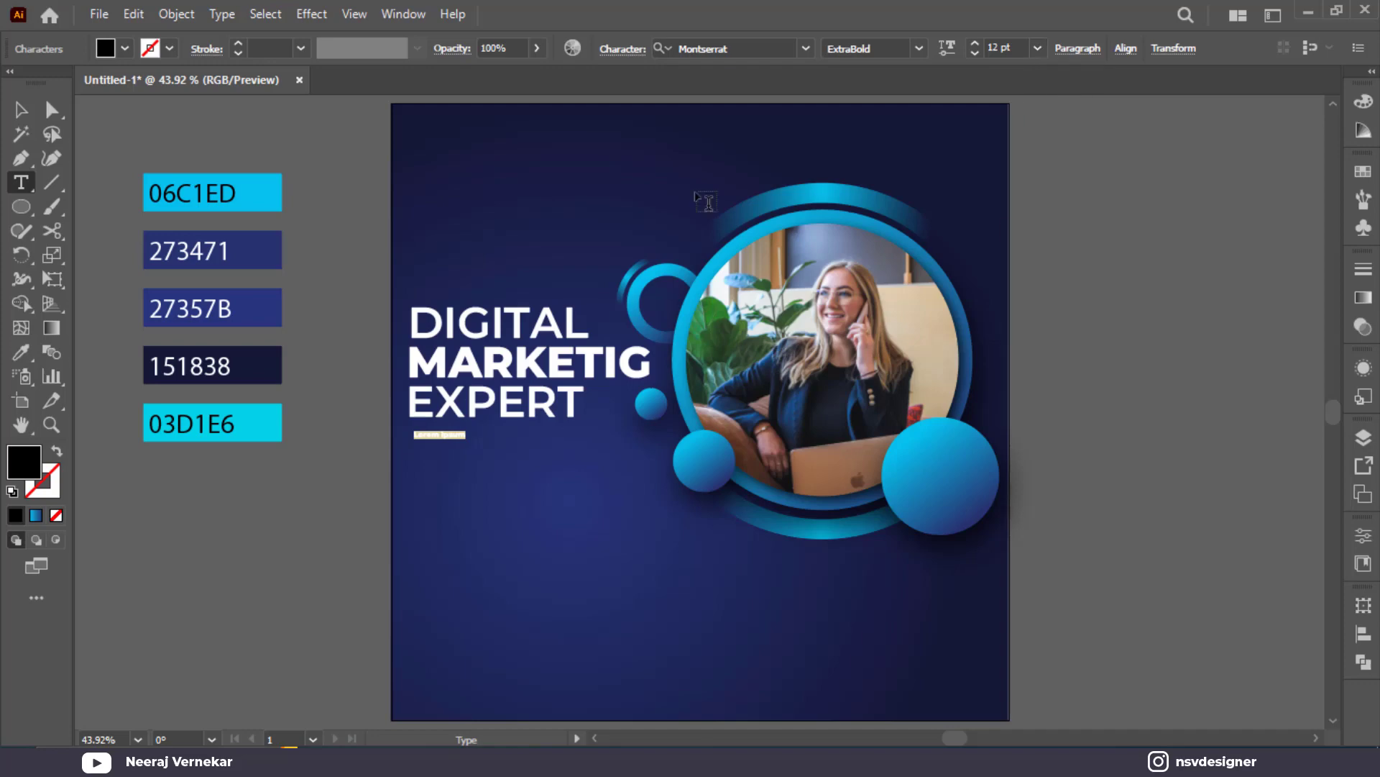
click(21, 109)
key(Delete)
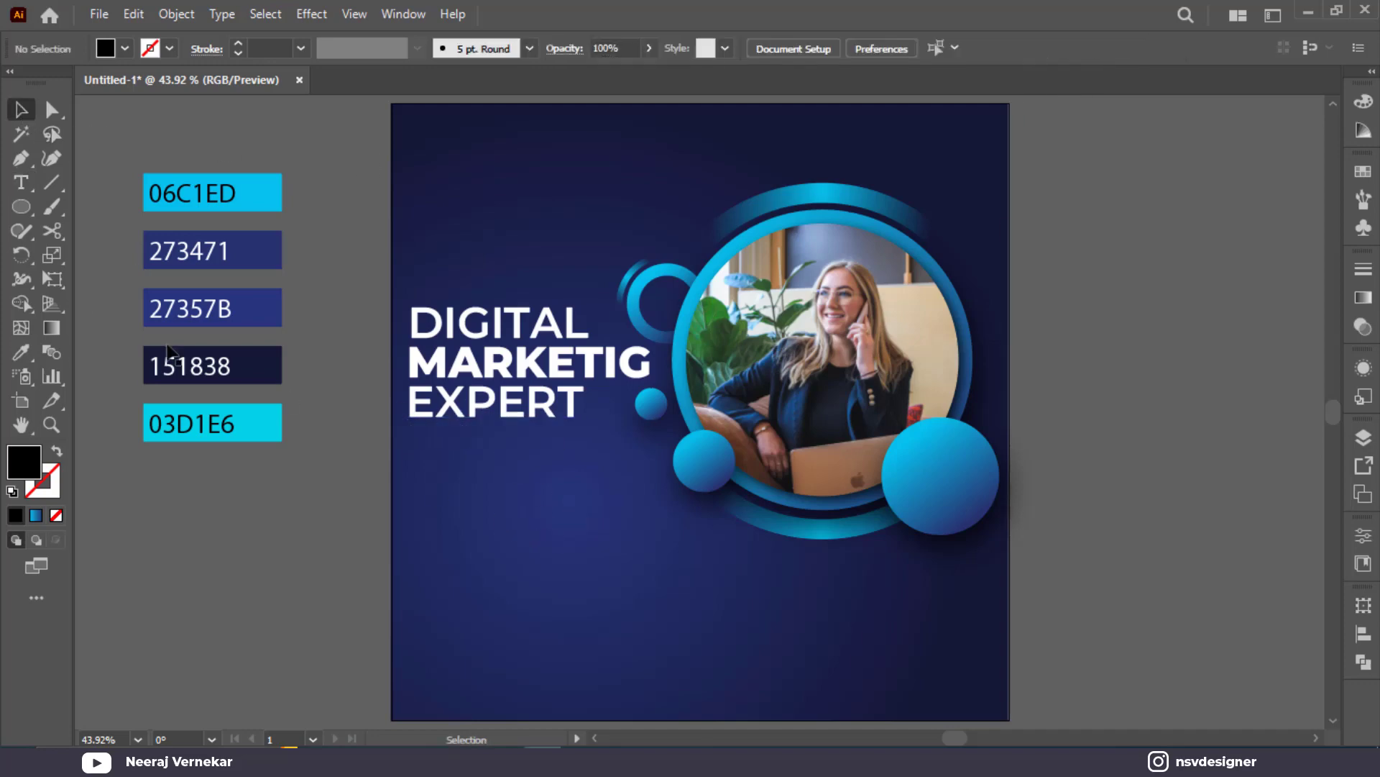
Create an area-text paragraph of Lorem ipsum placeholder text below the EXPERT line, roughly as wide as the headline
click(21, 182)
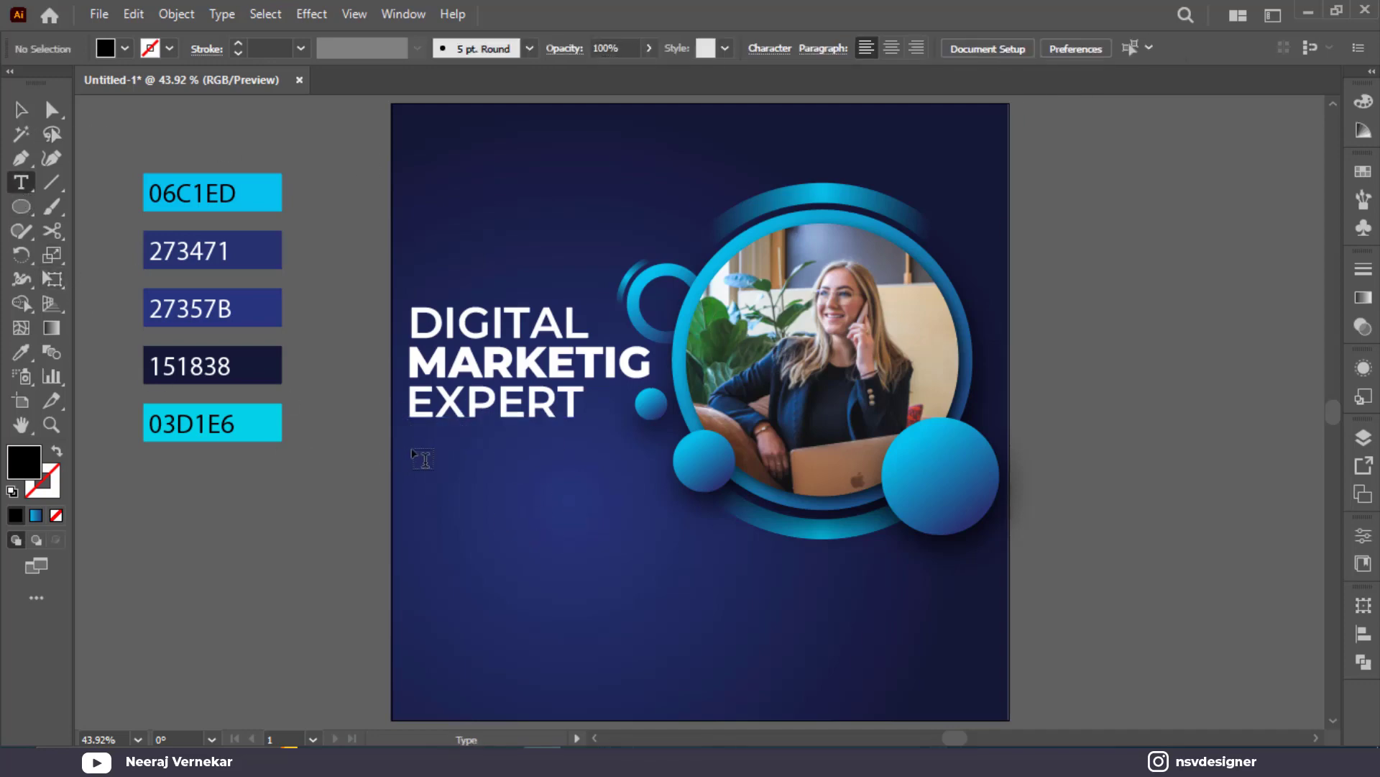
drag(412, 450, 640, 500)
key(Escape)
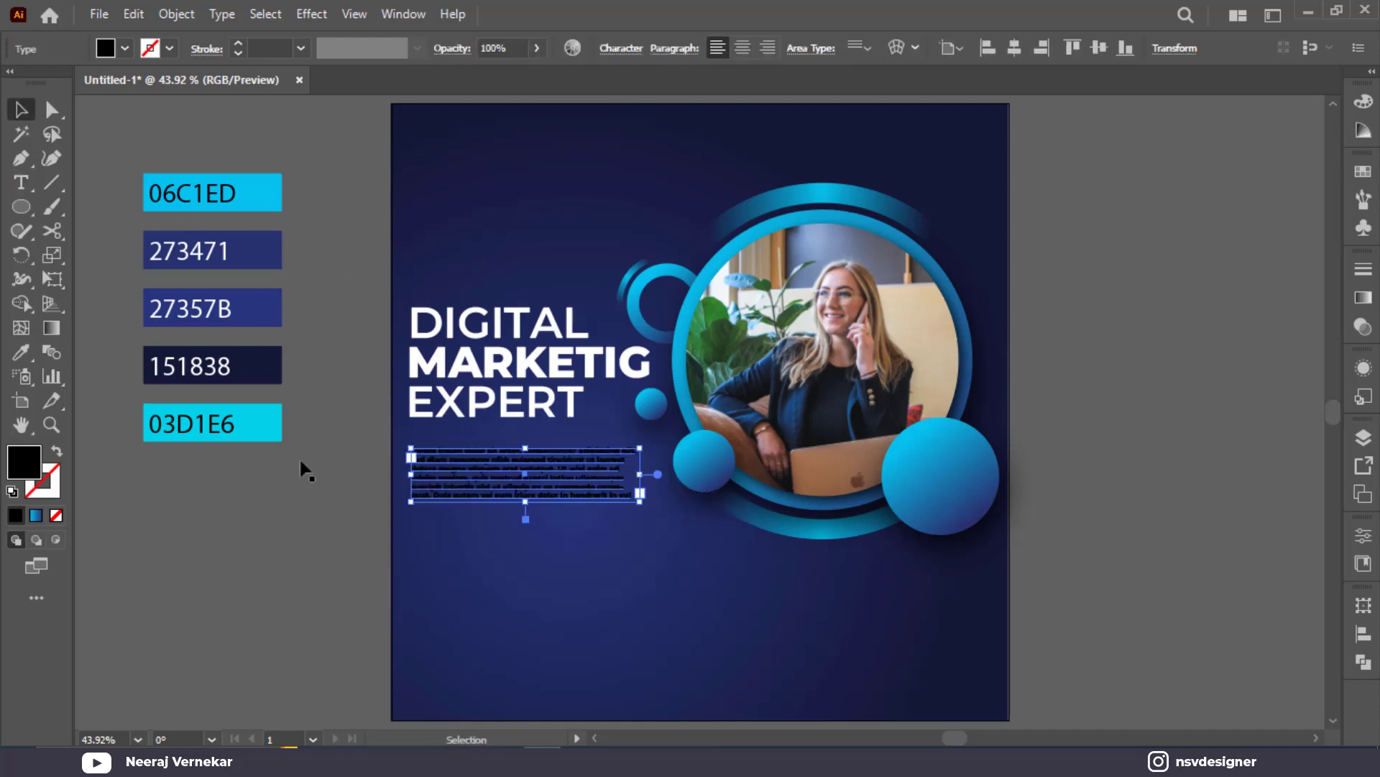
click(472, 616)
Fill the placeholder paragraph's text with white
click(544, 496)
click(106, 56)
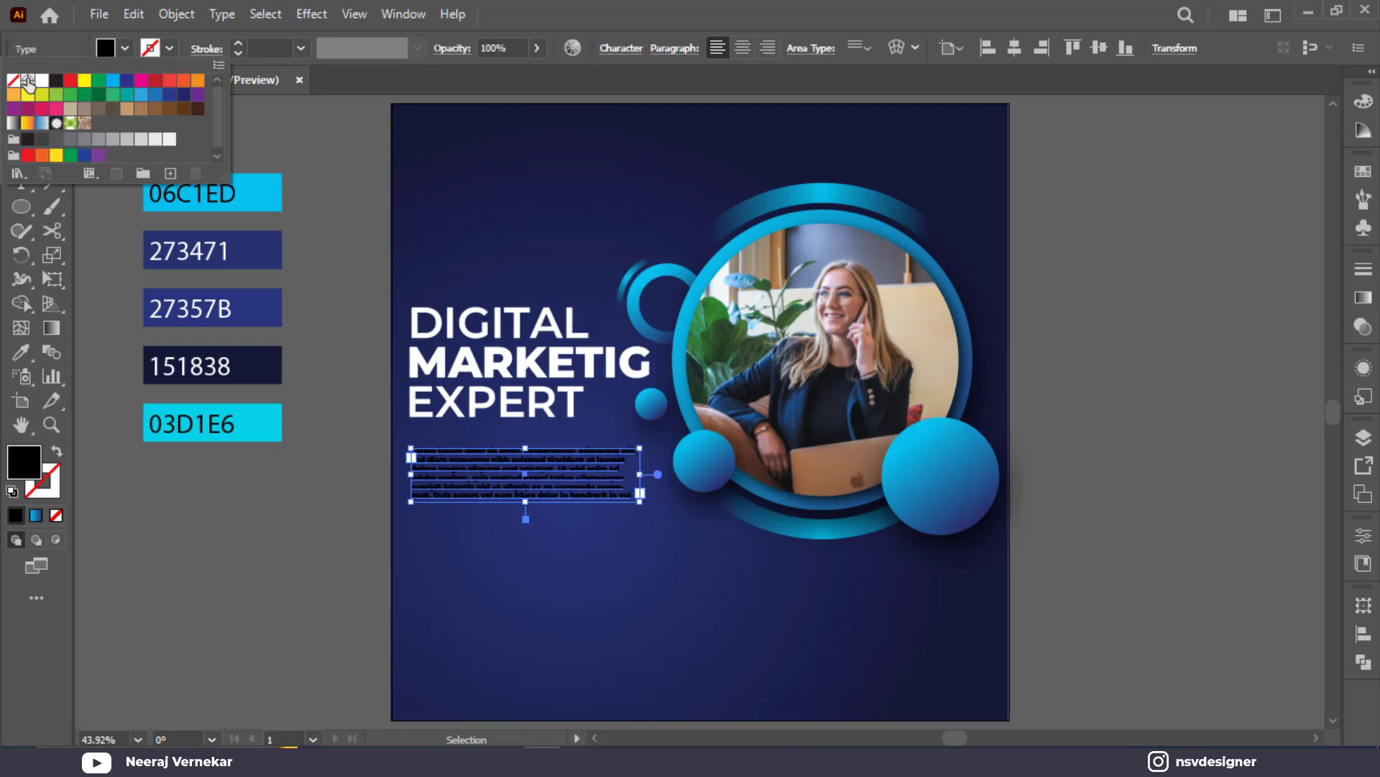
click(42, 80)
click(748, 136)
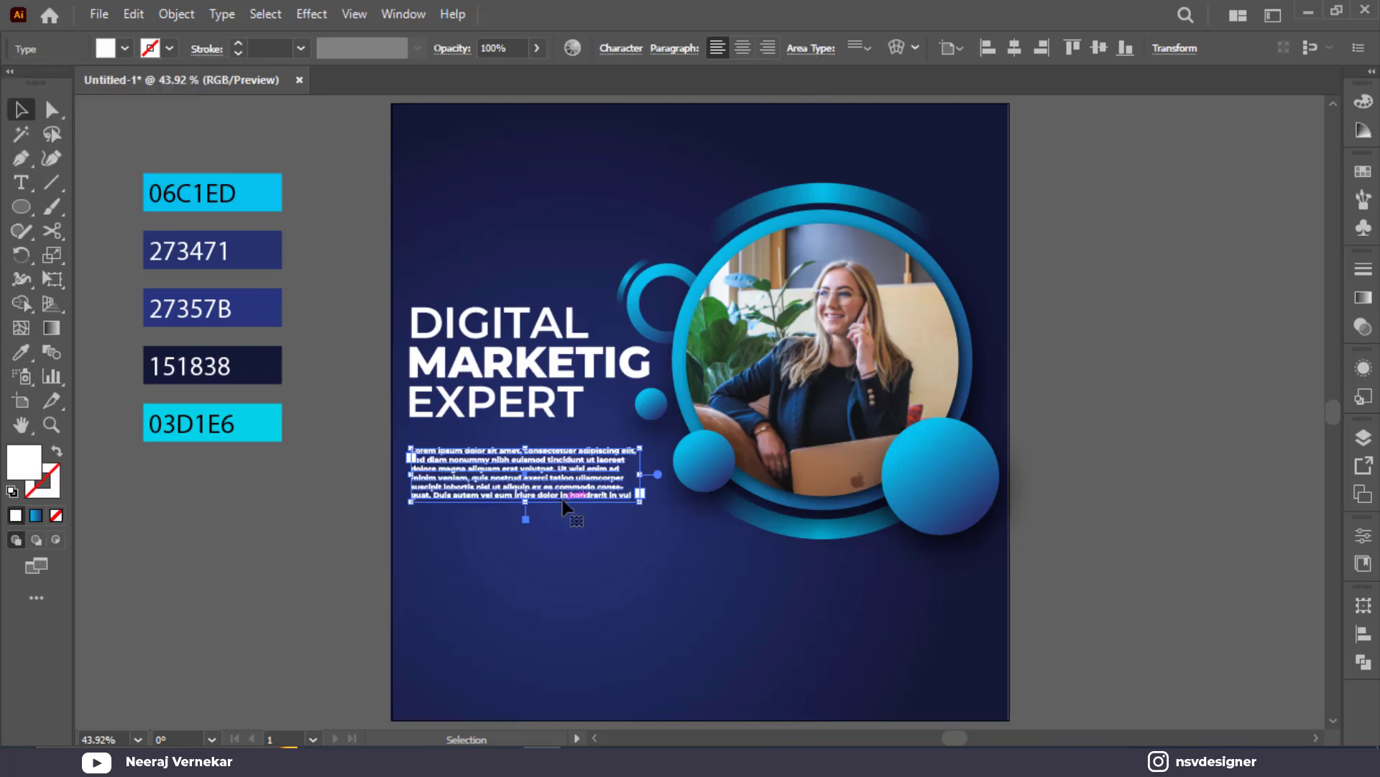
click(1165, 313)
Set the placeholder paragraph's font style to Montserrat Regular and its size to 16 pt
click(572, 466)
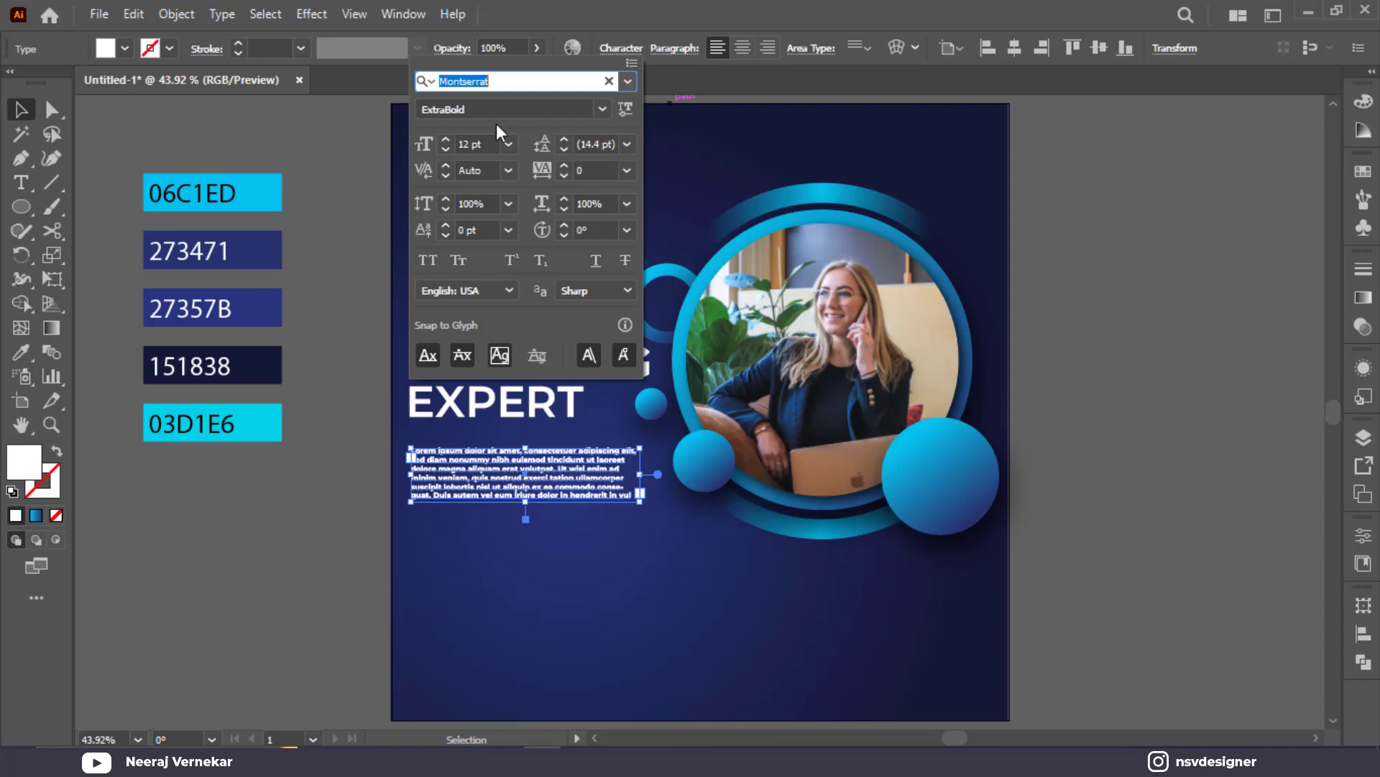
click(601, 110)
click(521, 198)
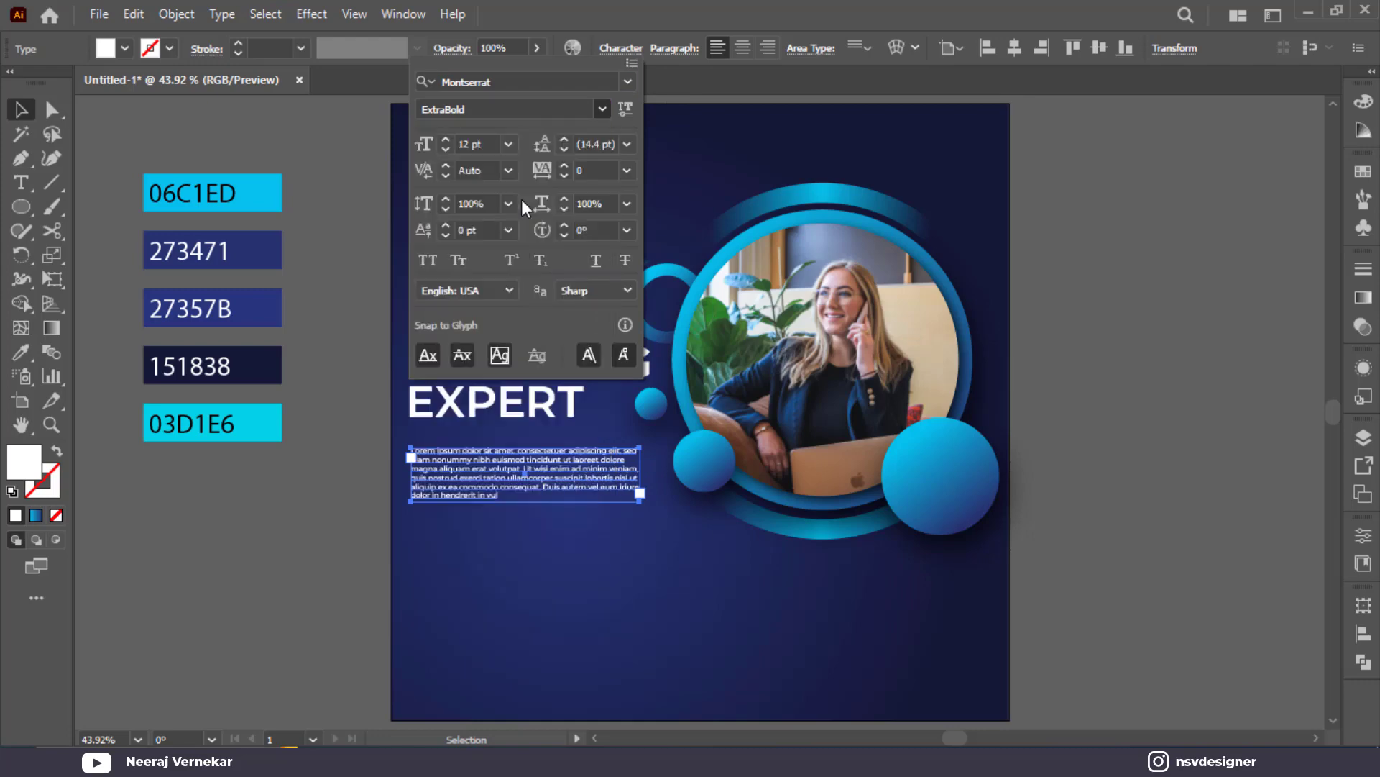
click(475, 144)
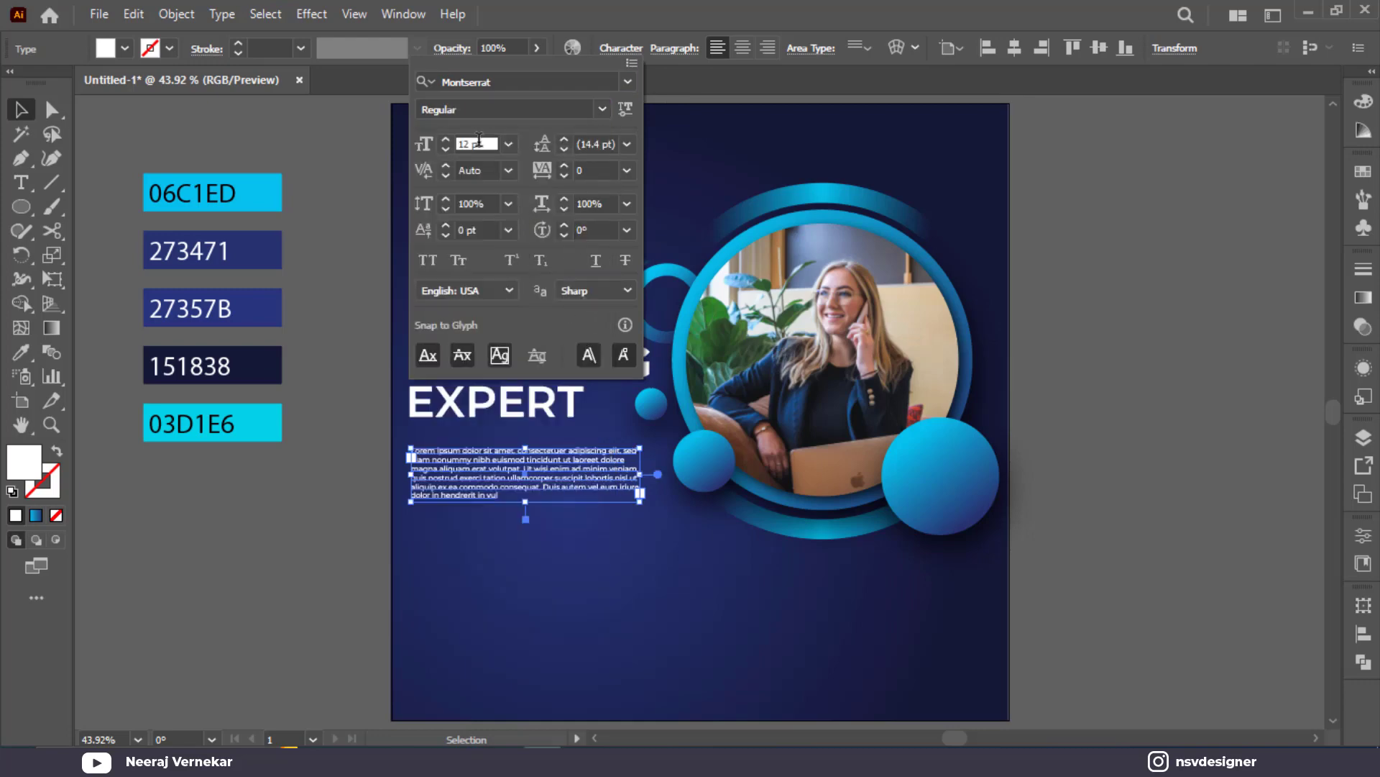
key(Up)
key(Up)
key(Up)
key(Up)
click(602, 555)
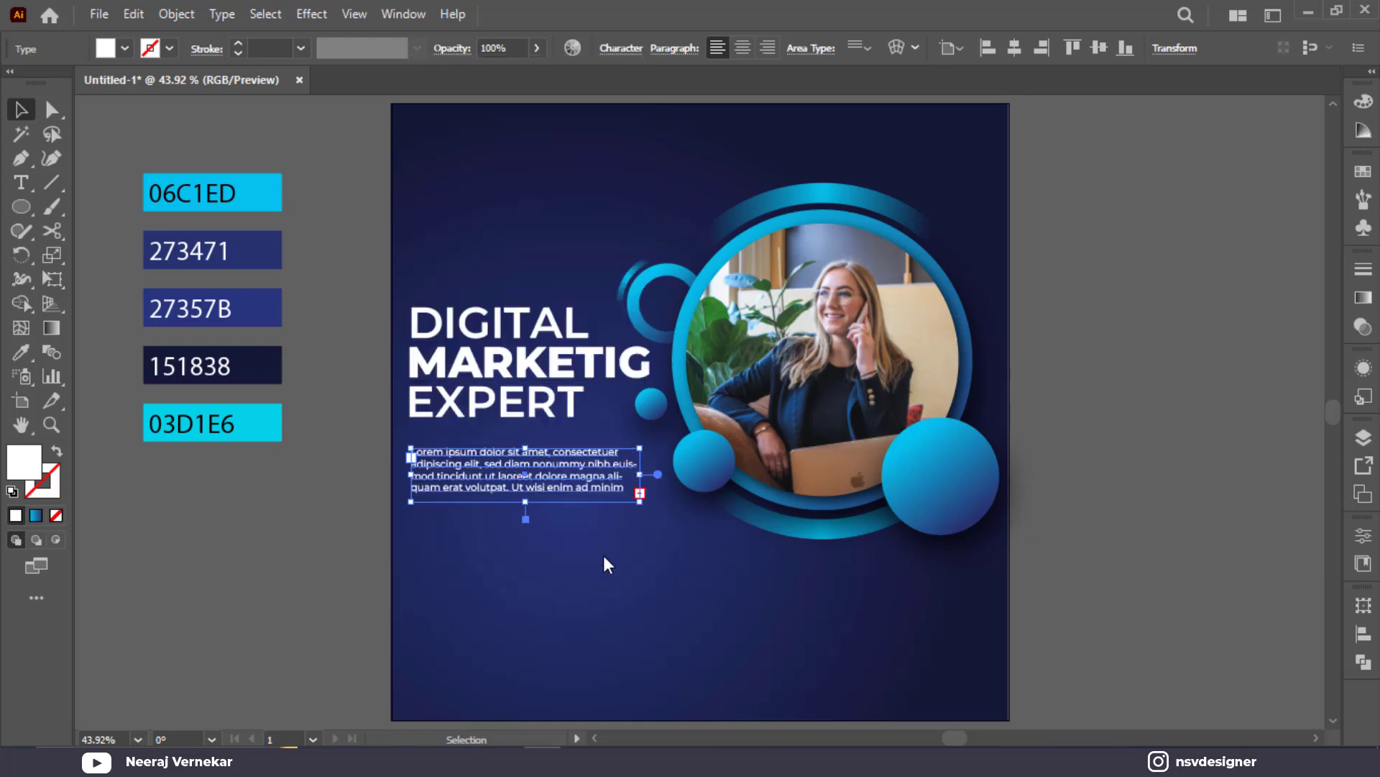
Delete part of the placeholder text from the middle of the paragraph so it fits its frame in four lines
key(t)
drag(539, 463, 612, 488)
key(BackSpace)
key(BackSpace)
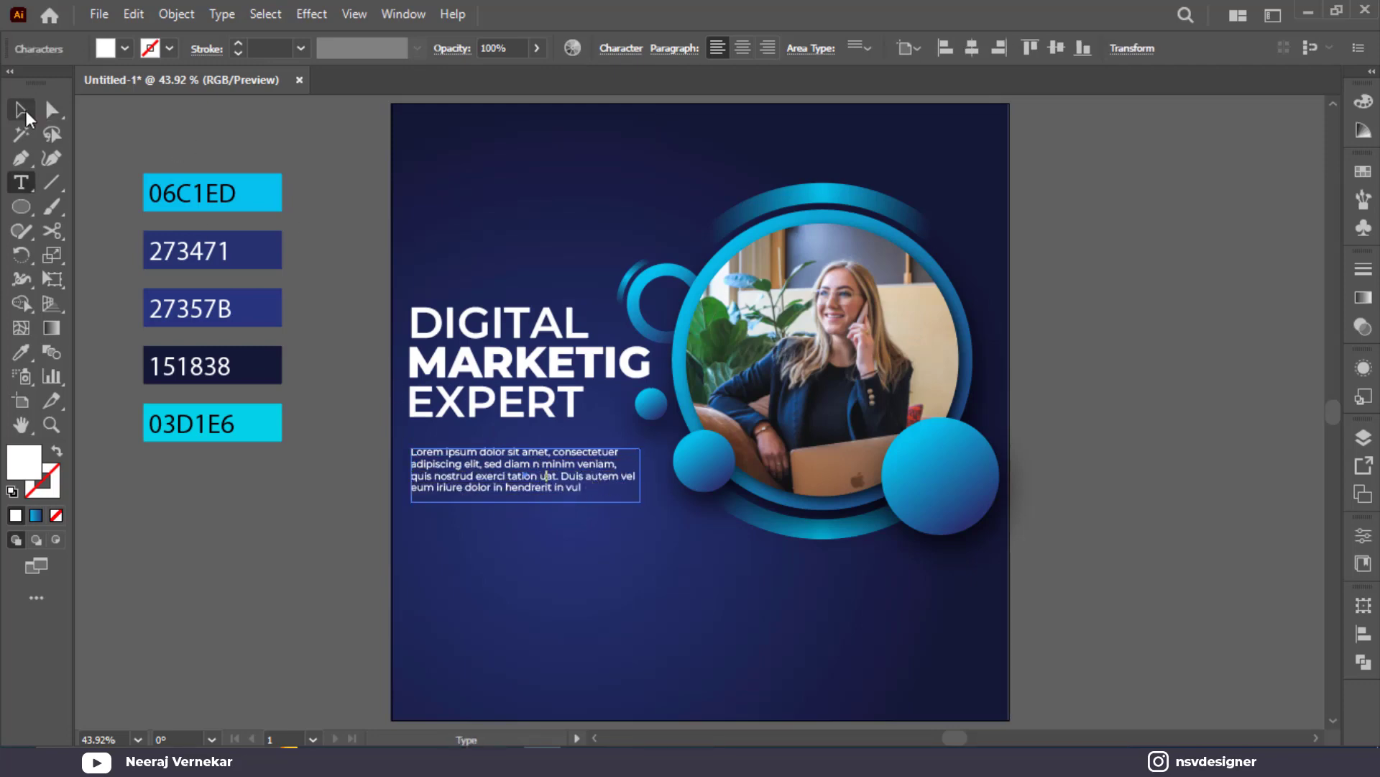
key(Escape)
click(558, 519)
Widen the paragraph's text frame slightly beyond the MARKETIG line and position it below EXPERT with a gap
click(531, 489)
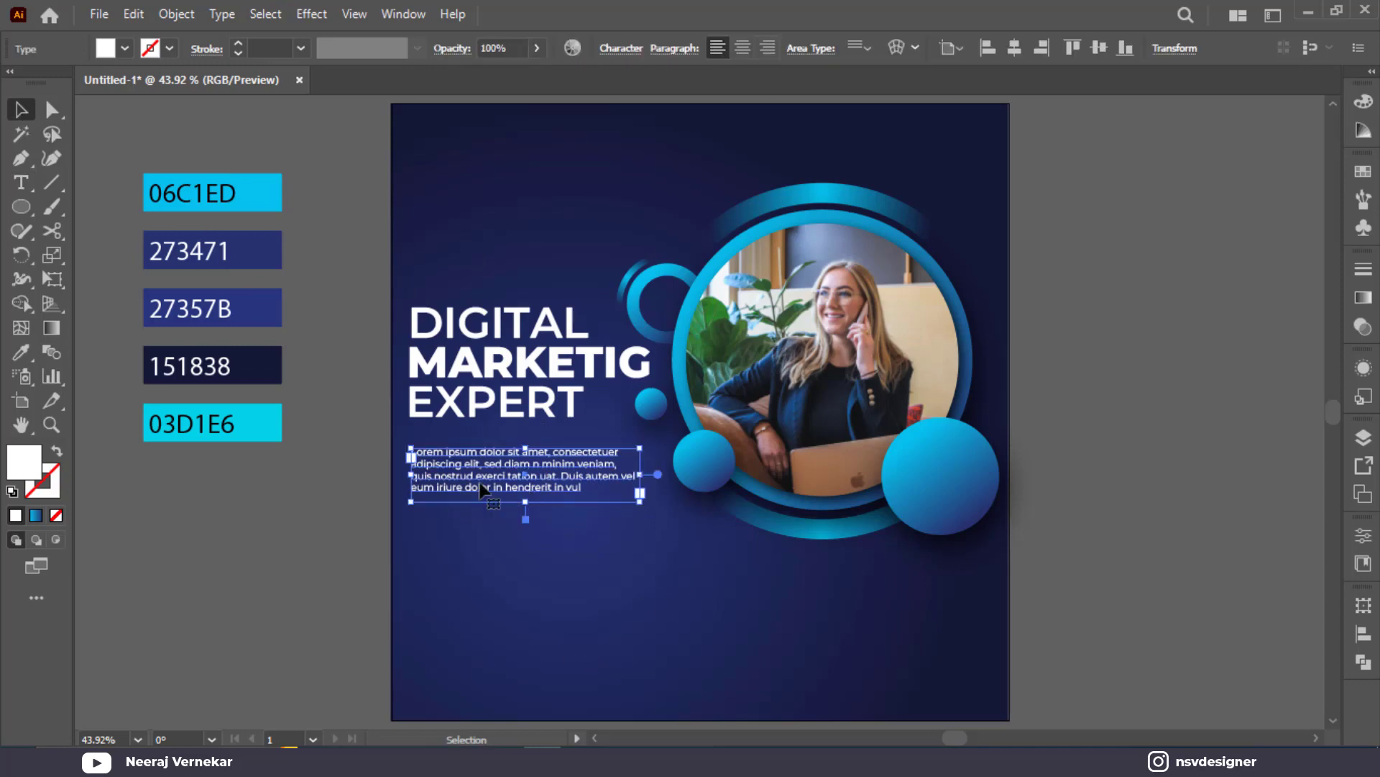
scroll(485, 532, up, 4)
drag(489, 511, 492, 493)
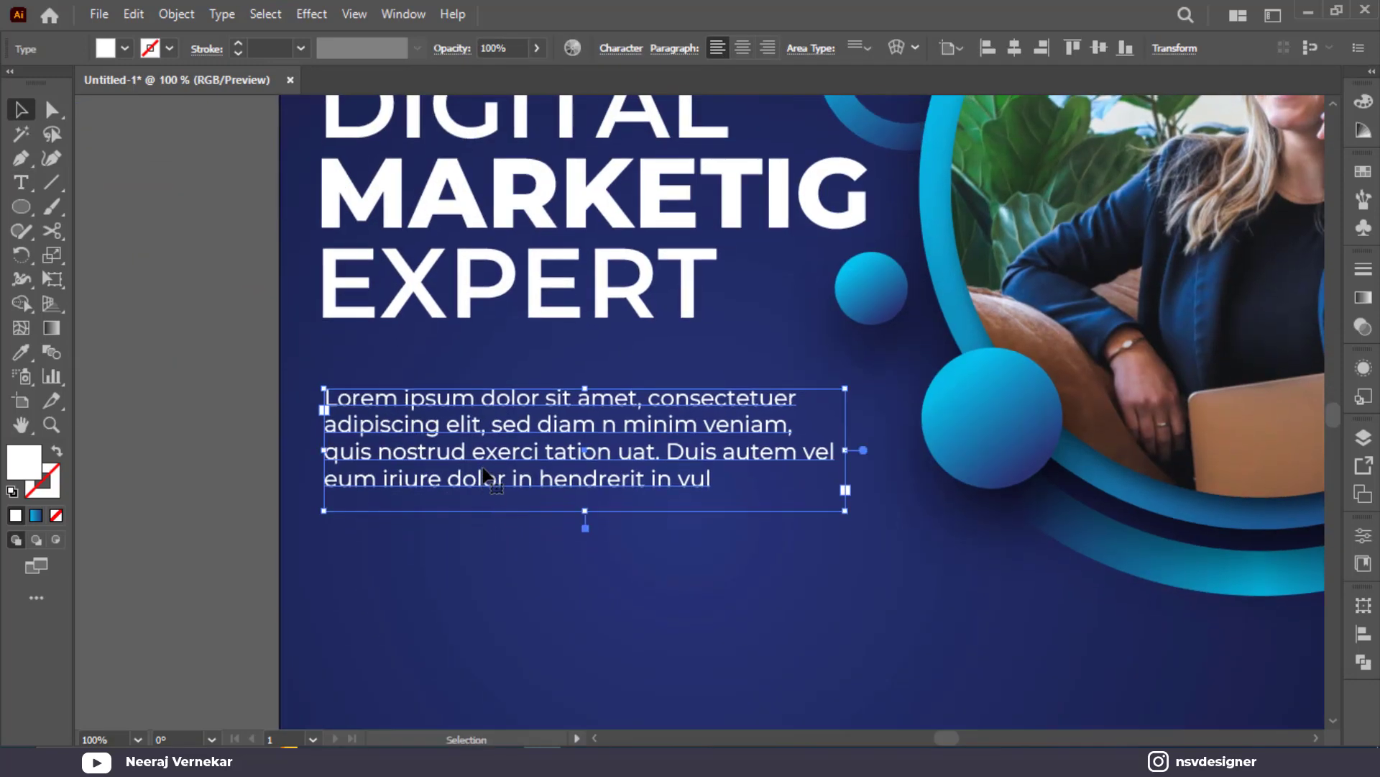
mouse_move(466, 439)
mouse_down()
mouse_move(471, 405)
mouse_move(468, 417)
mouse_up()
drag(844, 494, 892, 503)
click(645, 483)
scroll(561, 453, down, 1)
drag(471, 405, 471, 451)
scroll(213, 249, up, 1)
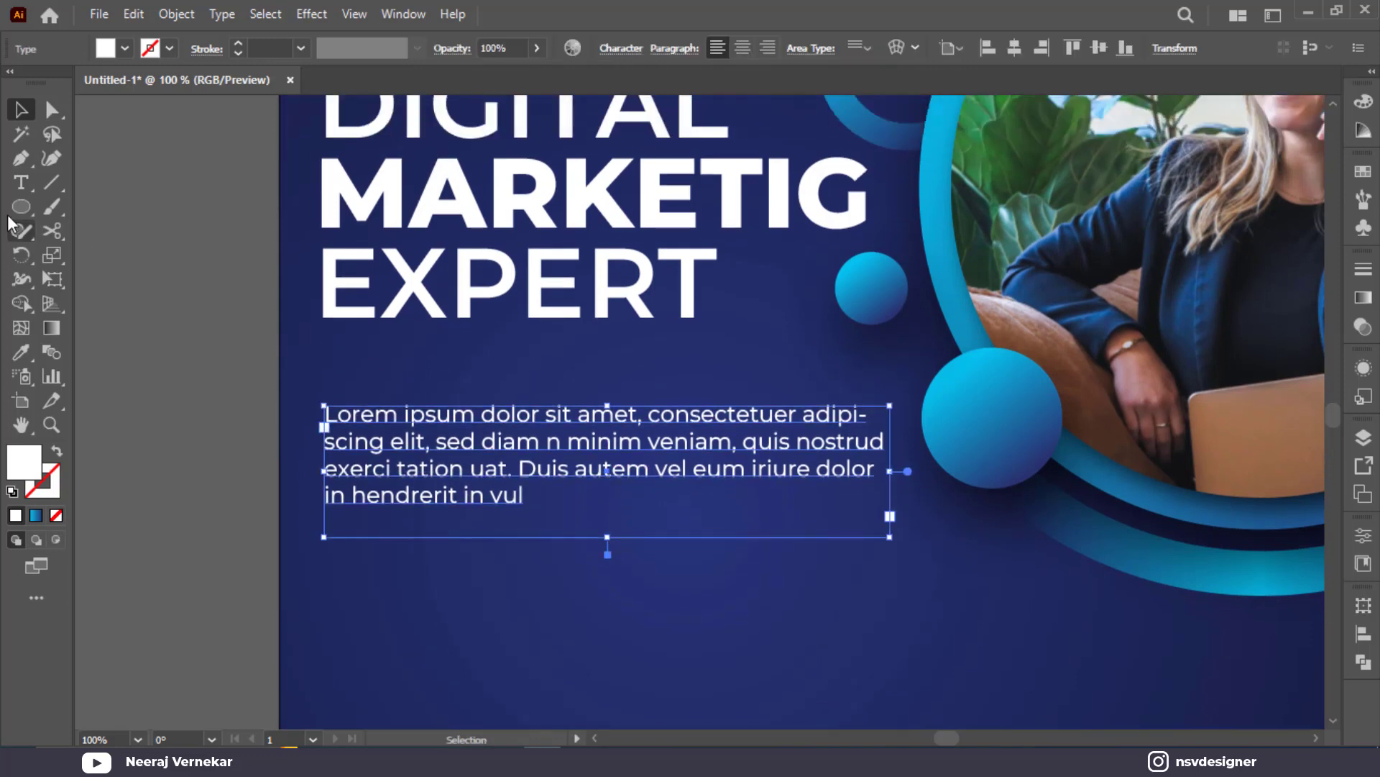
Draw a thin white rectangle directly beneath the EXPERT line, starting at the headline's left edge
drag(21, 206, 94, 211)
click(94, 208)
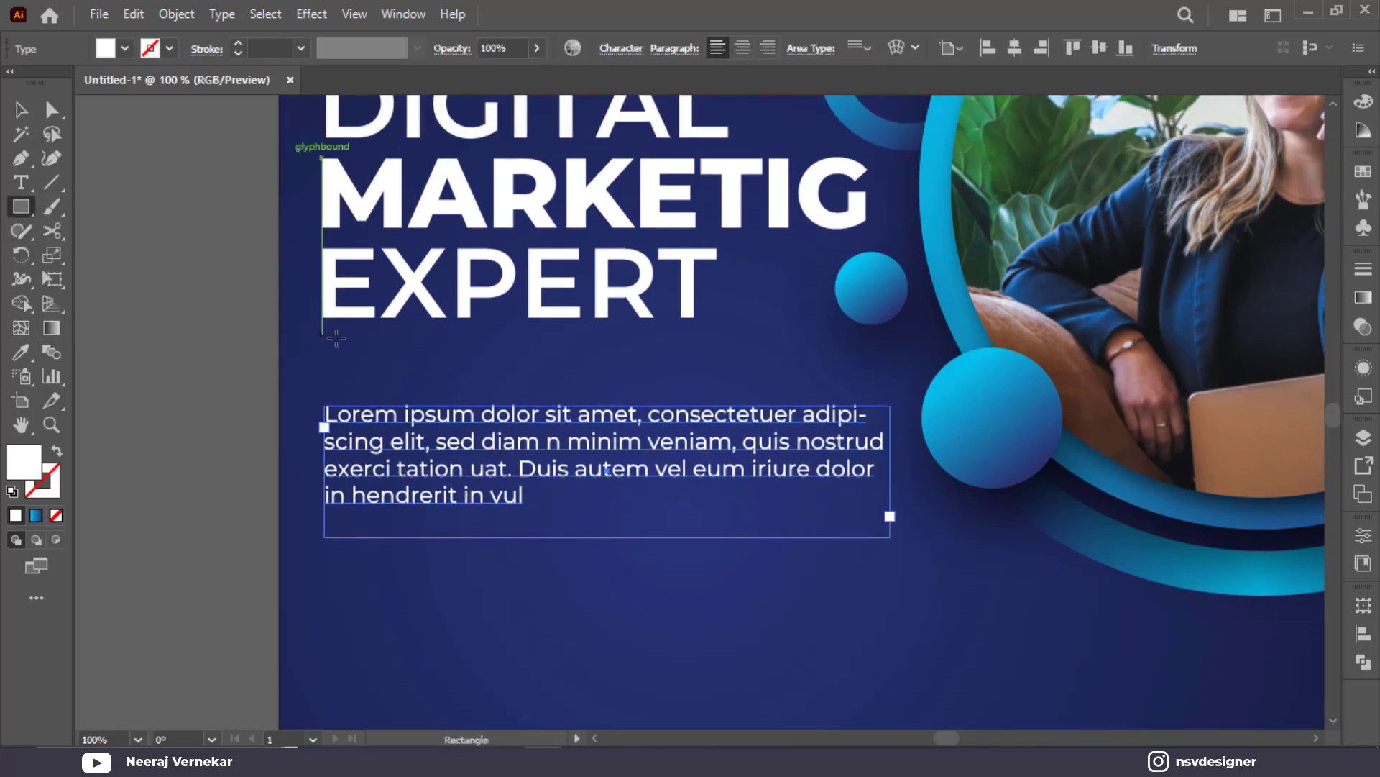
drag(324, 333, 979, 364)
Duplicate the white bar end to end on its right side and shorten the copy to a small segment
key(v)
key(ctrl+shift+a)
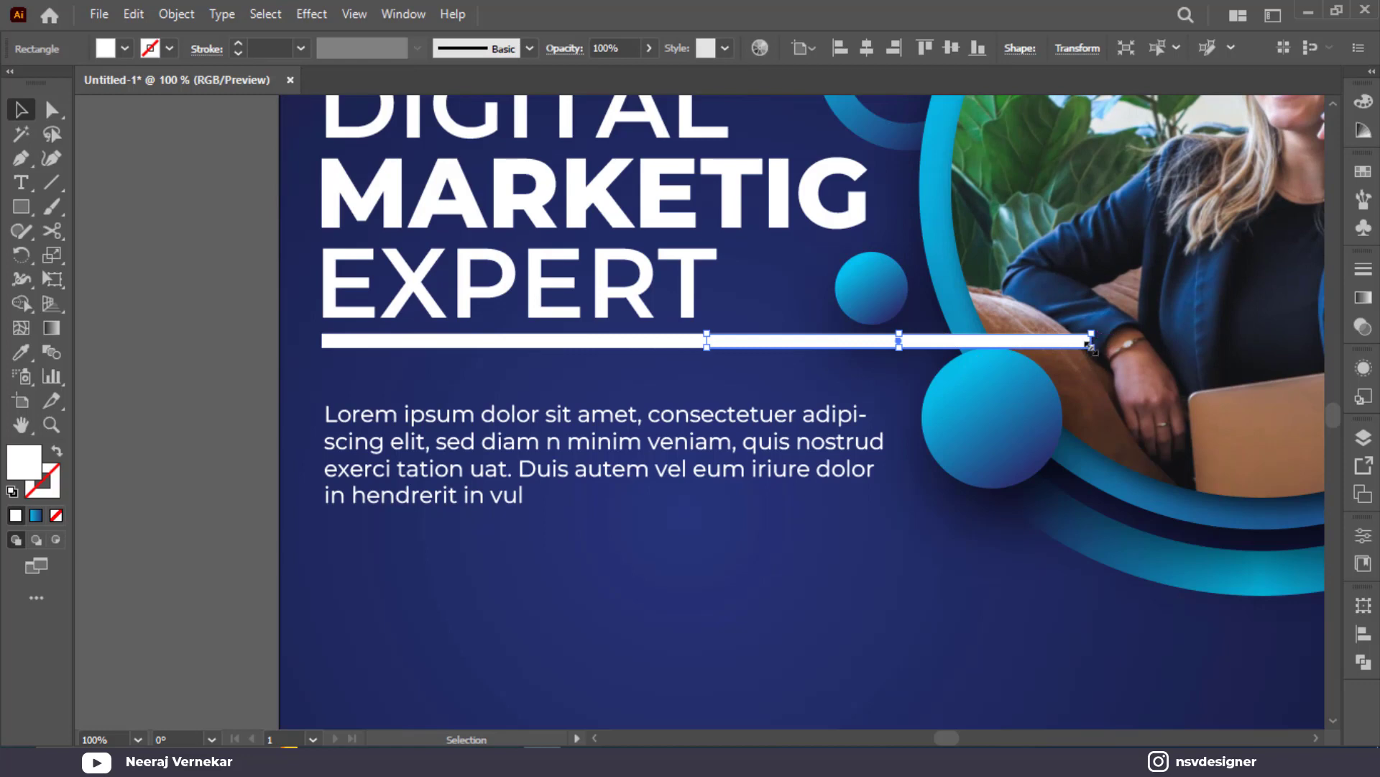
drag(1090, 344, 828, 351)
click(803, 372)
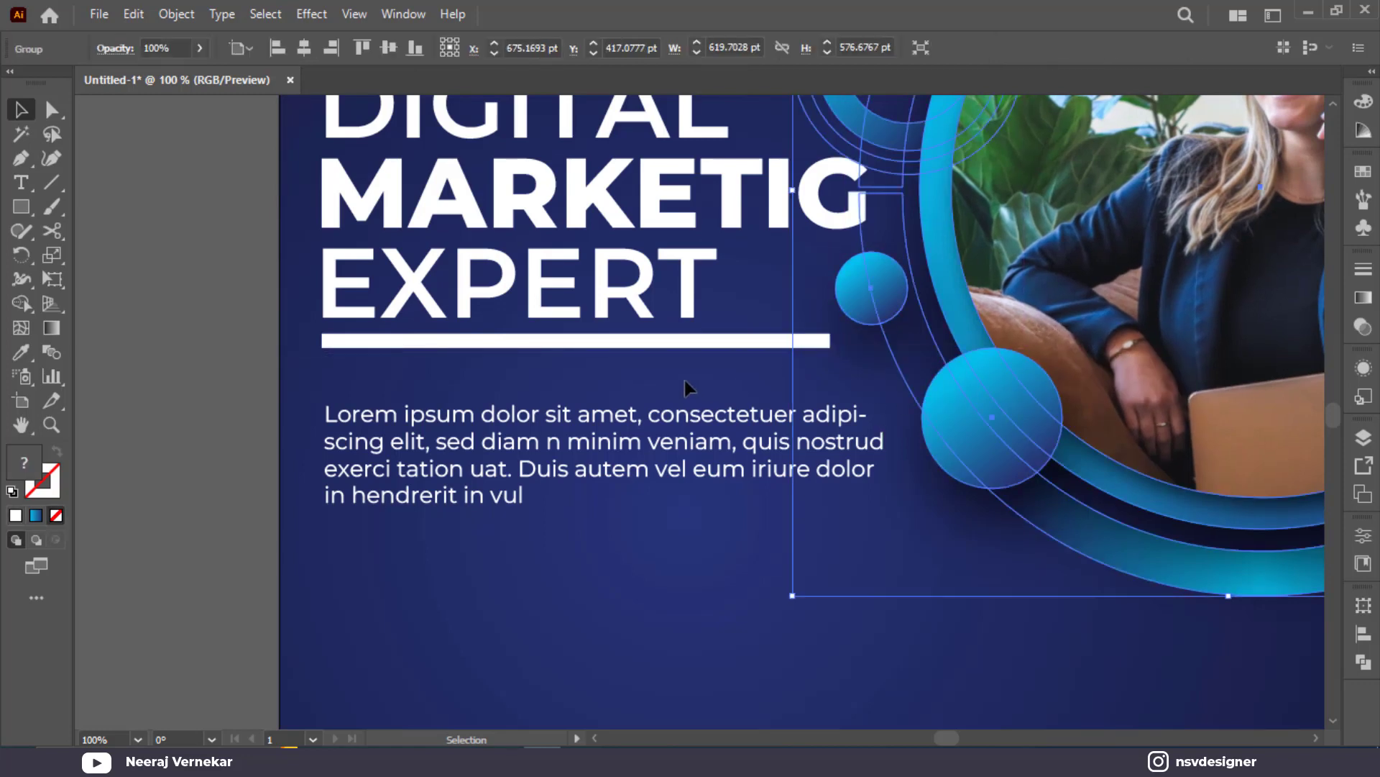
Fill the short bar segment with the cyan sampled from the 03D1E6 color swatch
click(751, 342)
key(ctrl+0)
key(i)
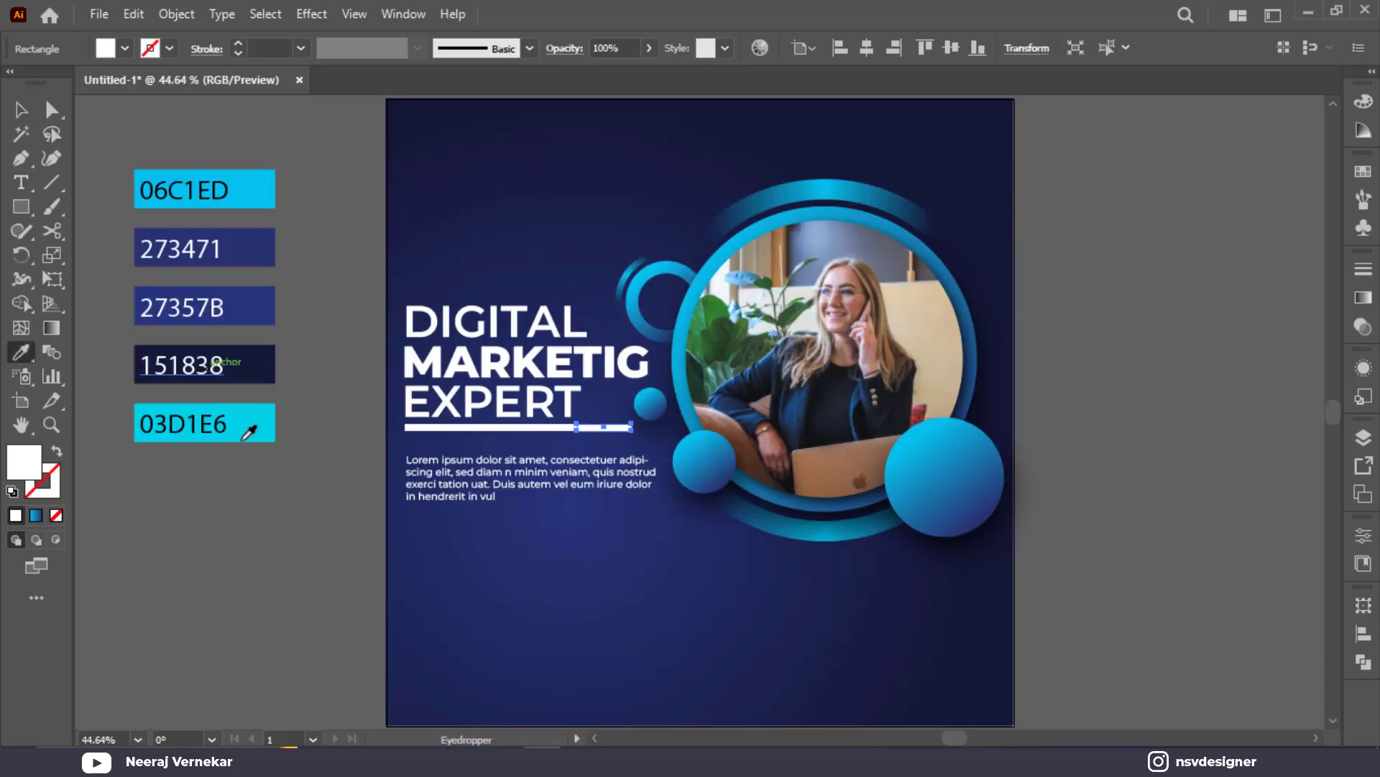
click(243, 437)
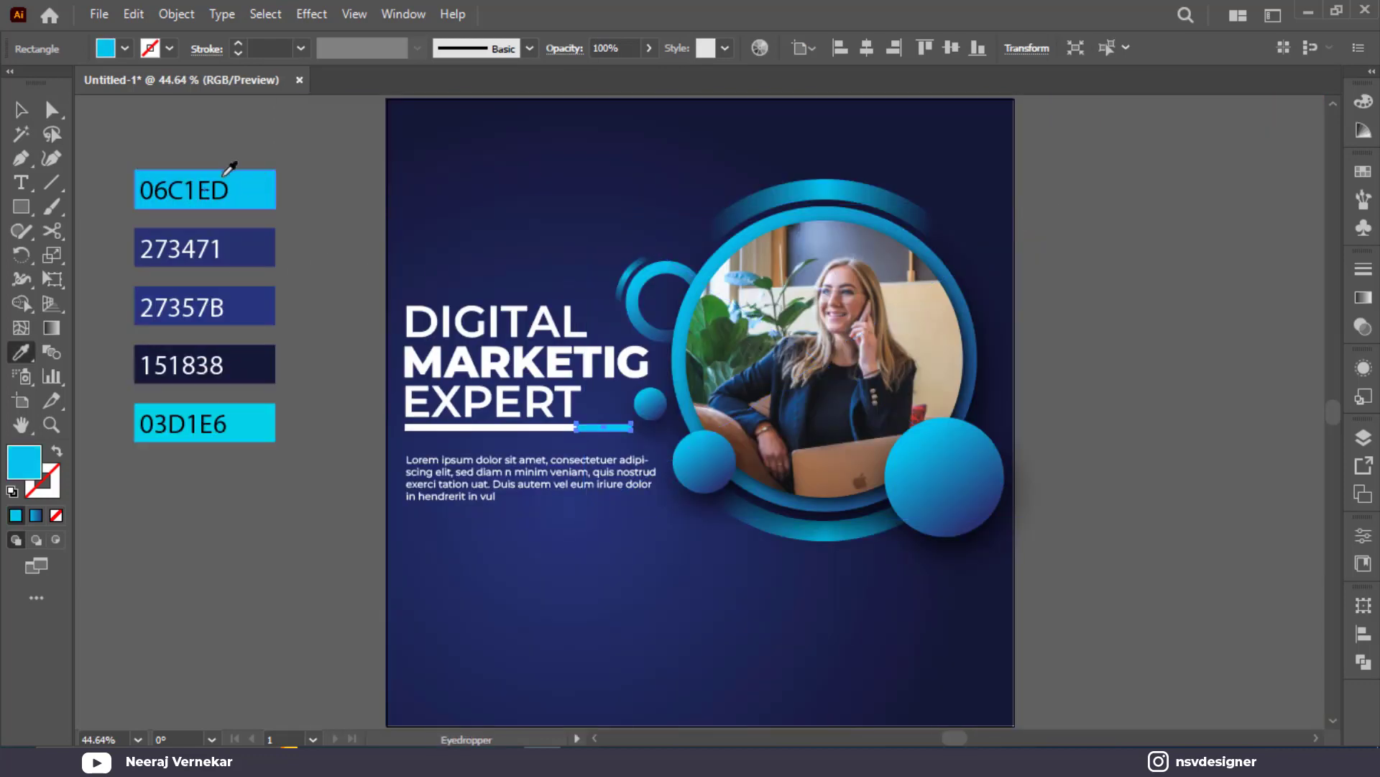
key(v)
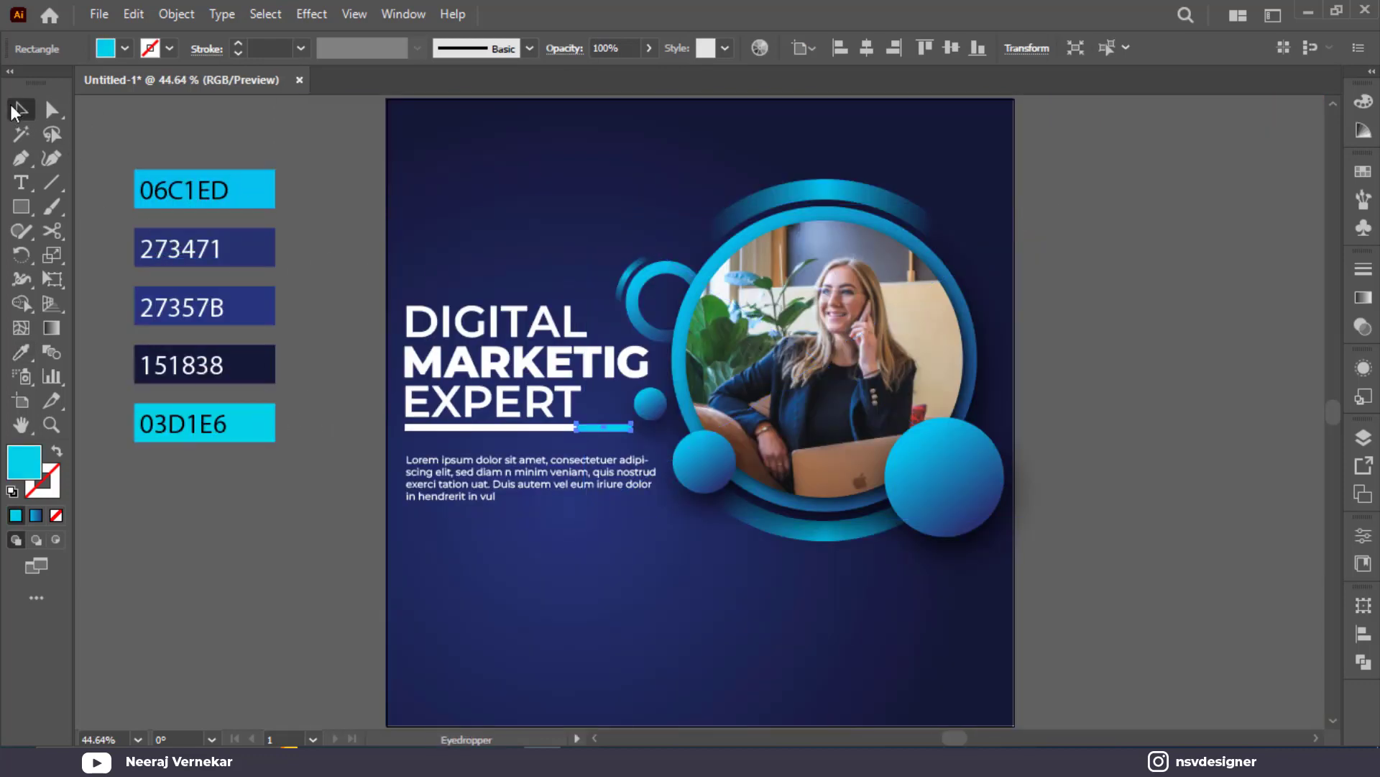
click(430, 176)
Shorten the cyan bar segment further from its right end, leaving it attached to the white bar
scroll(328, 273, up, 4)
scroll(545, 296, up, 1)
scroll(547, 296, down, 2)
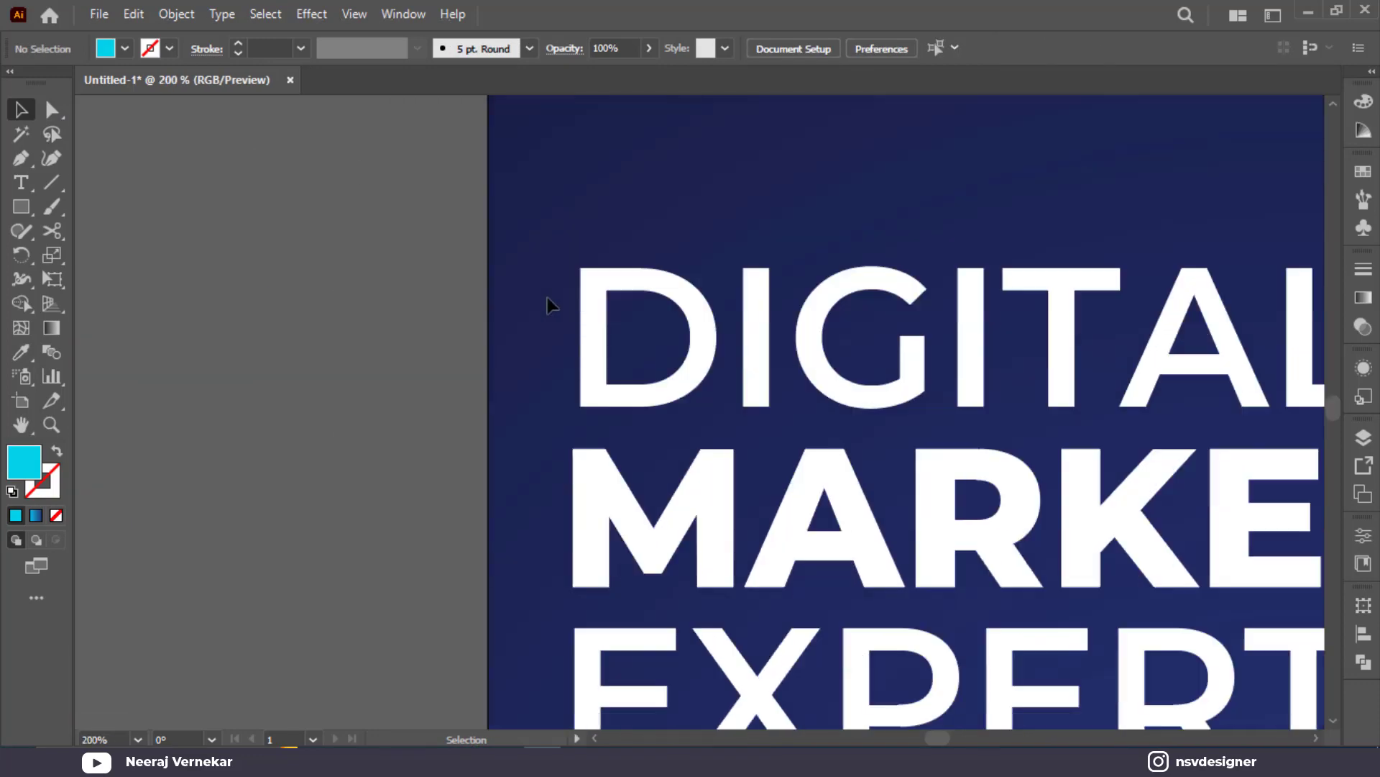
drag(751, 513, 352, 319)
click(909, 466)
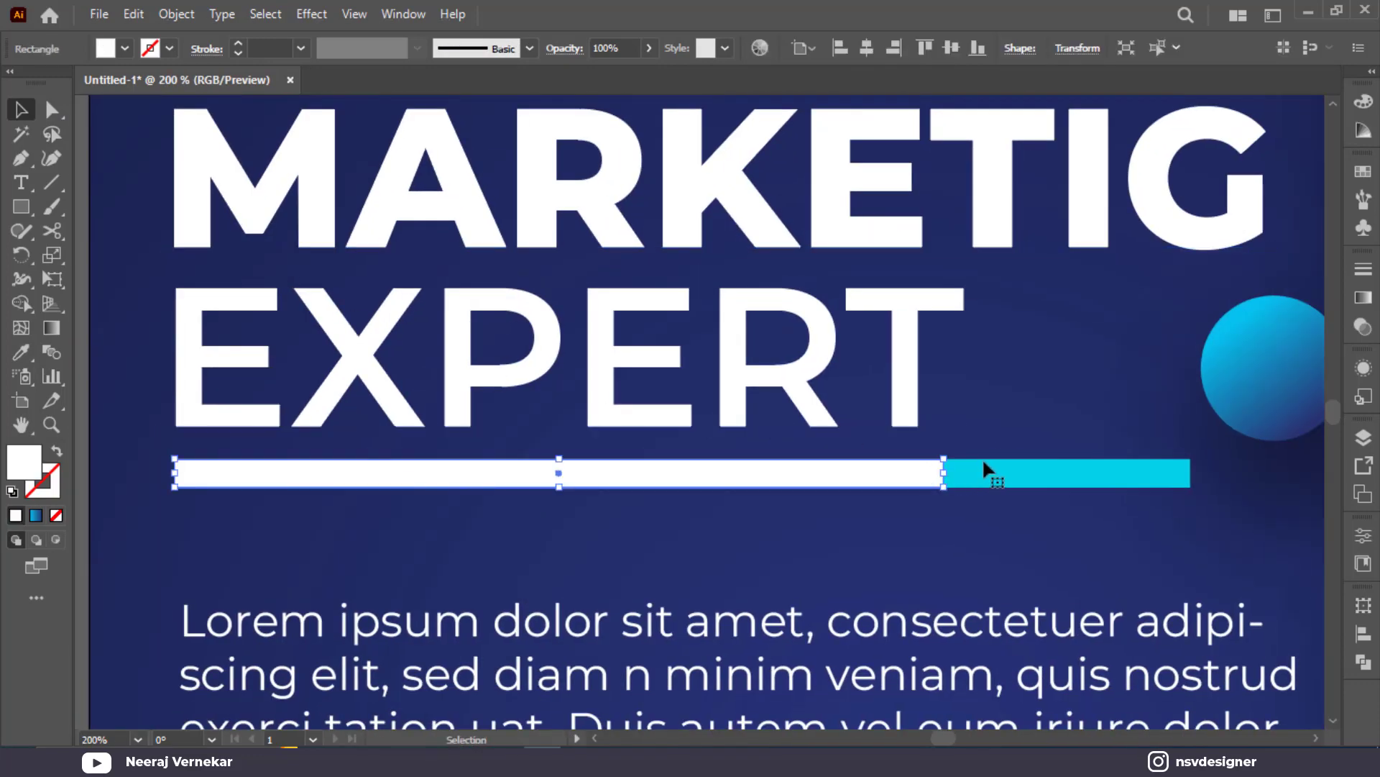
click(1078, 476)
drag(1176, 480, 1094, 480)
click(1050, 546)
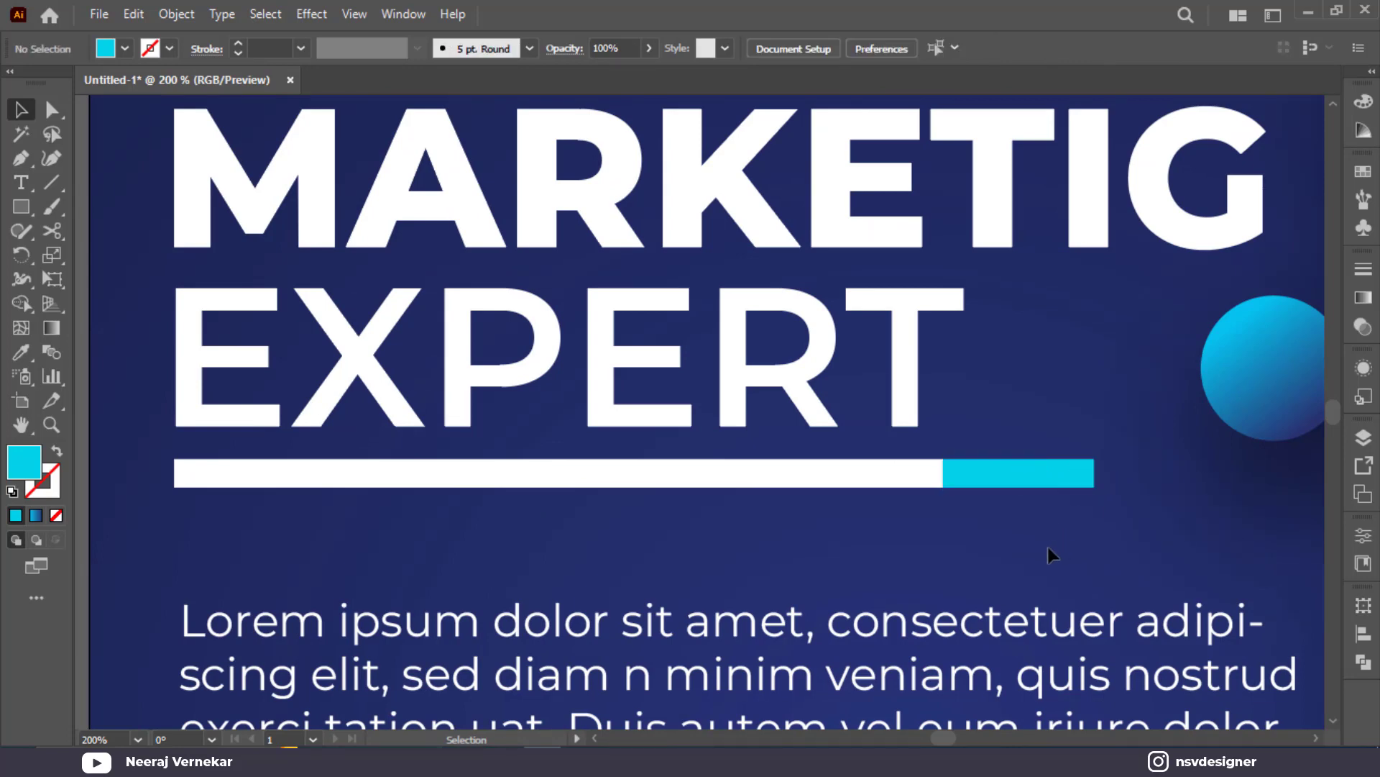
key(ctrl+0)
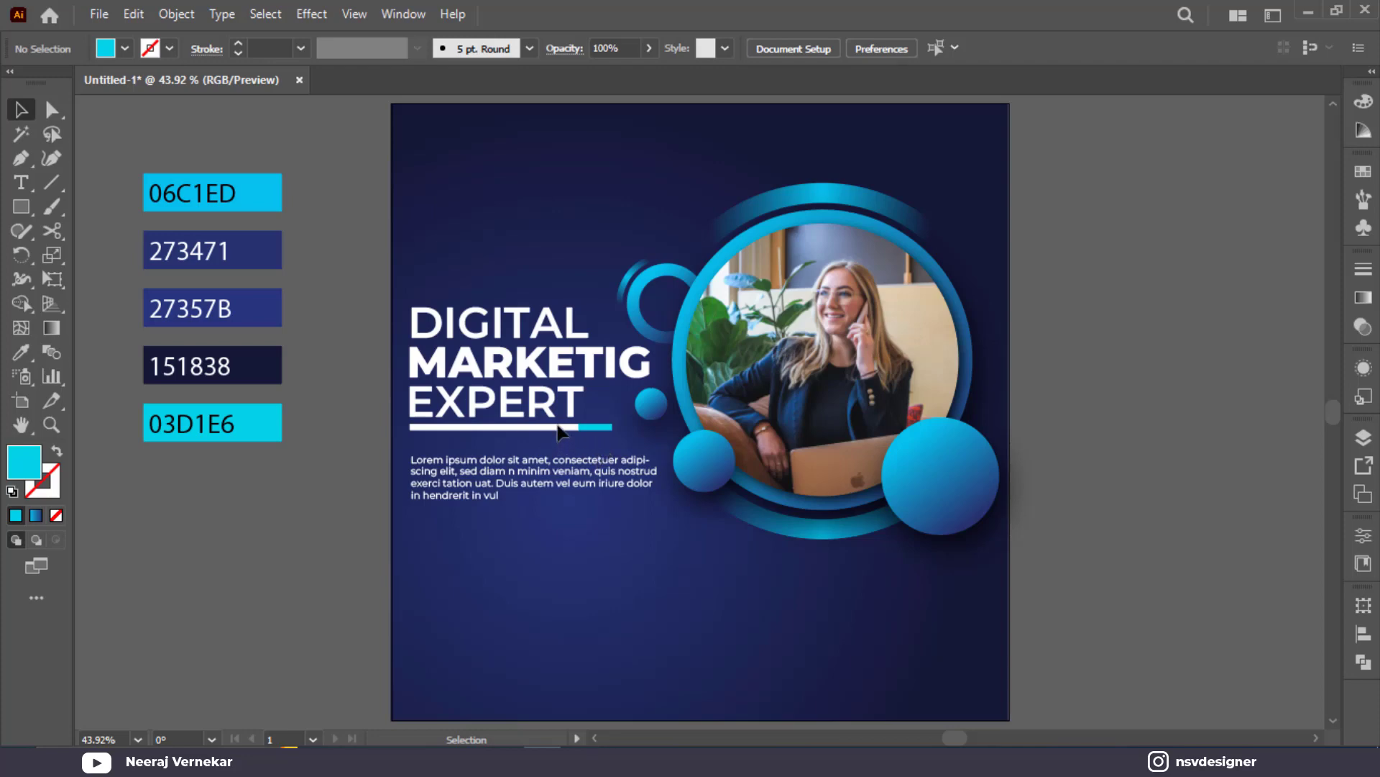
Flip the white and cyan bar segments together horizontally so the cyan segment sits at the left end
click(619, 435)
click(610, 430)
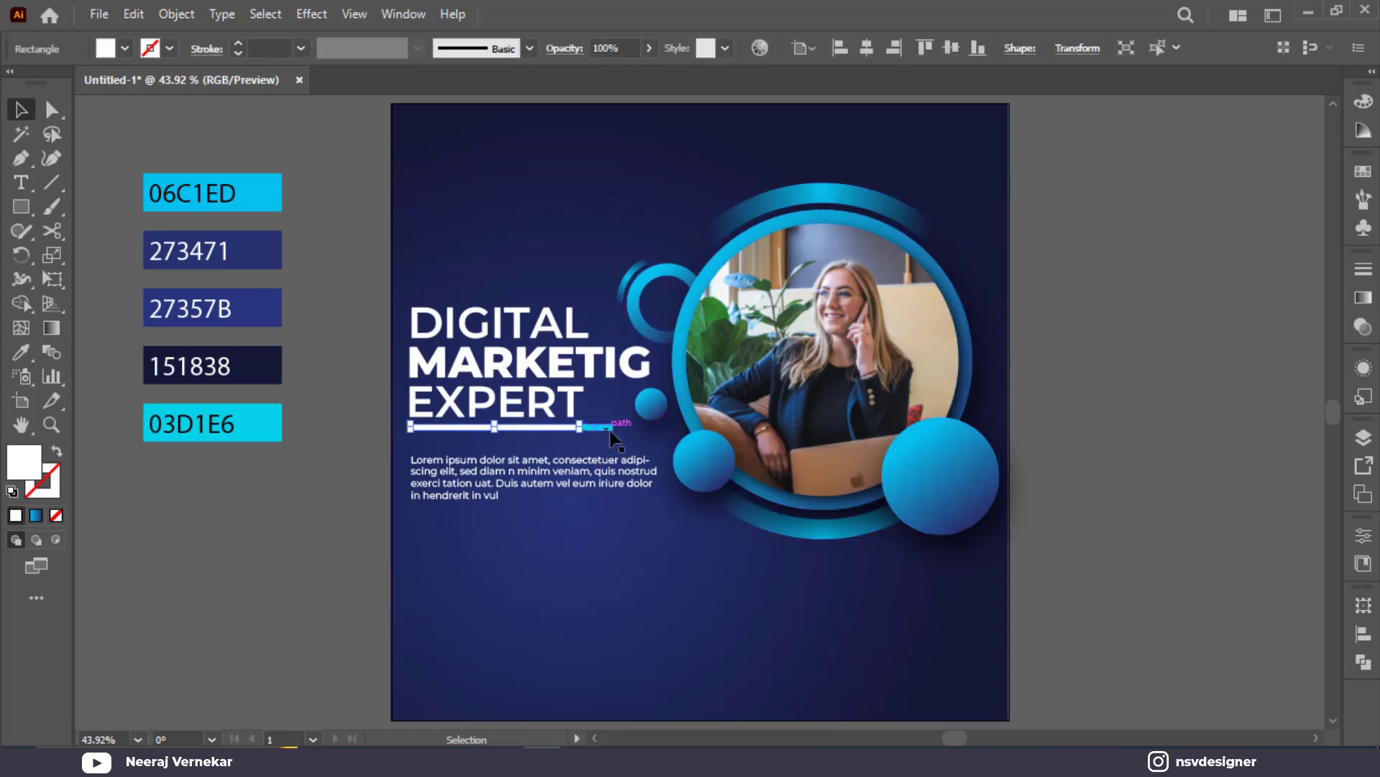
drag(622, 416, 401, 447)
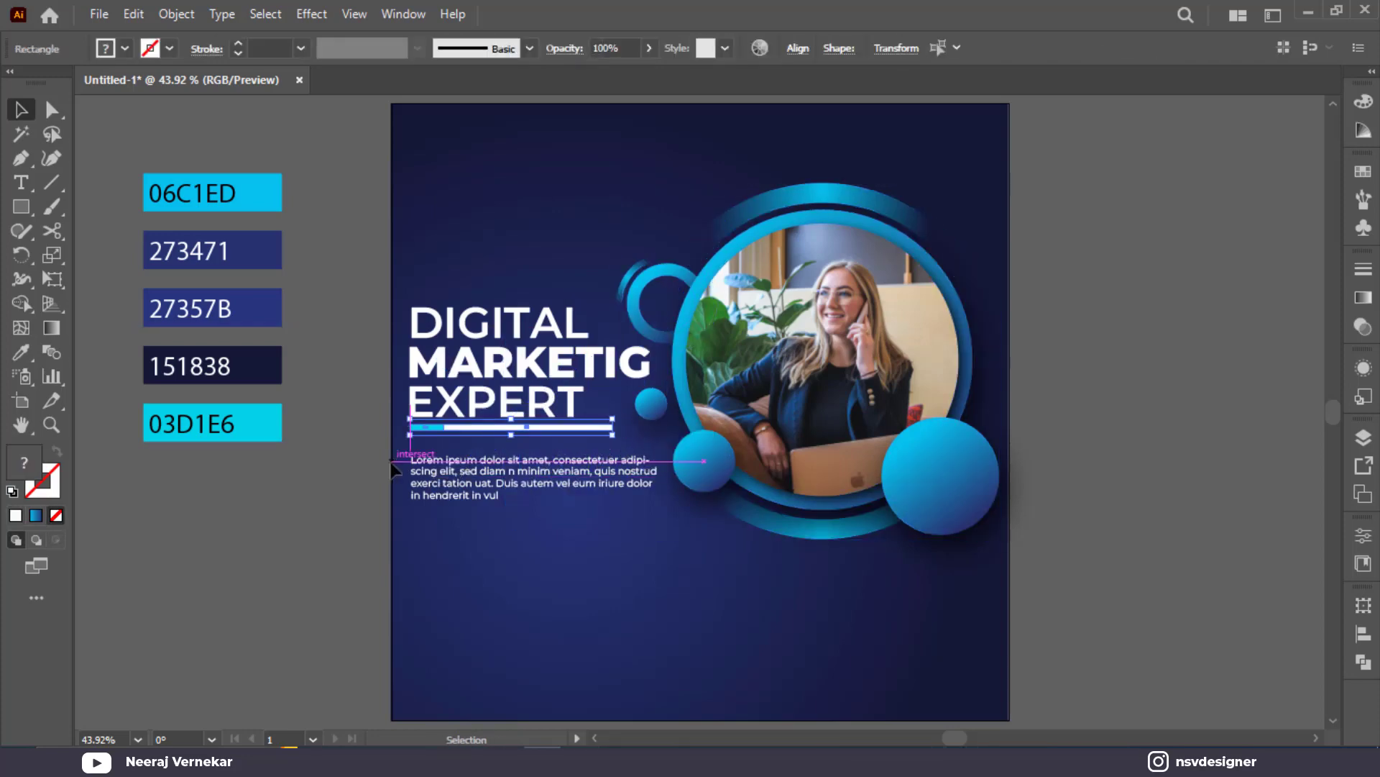
click(349, 534)
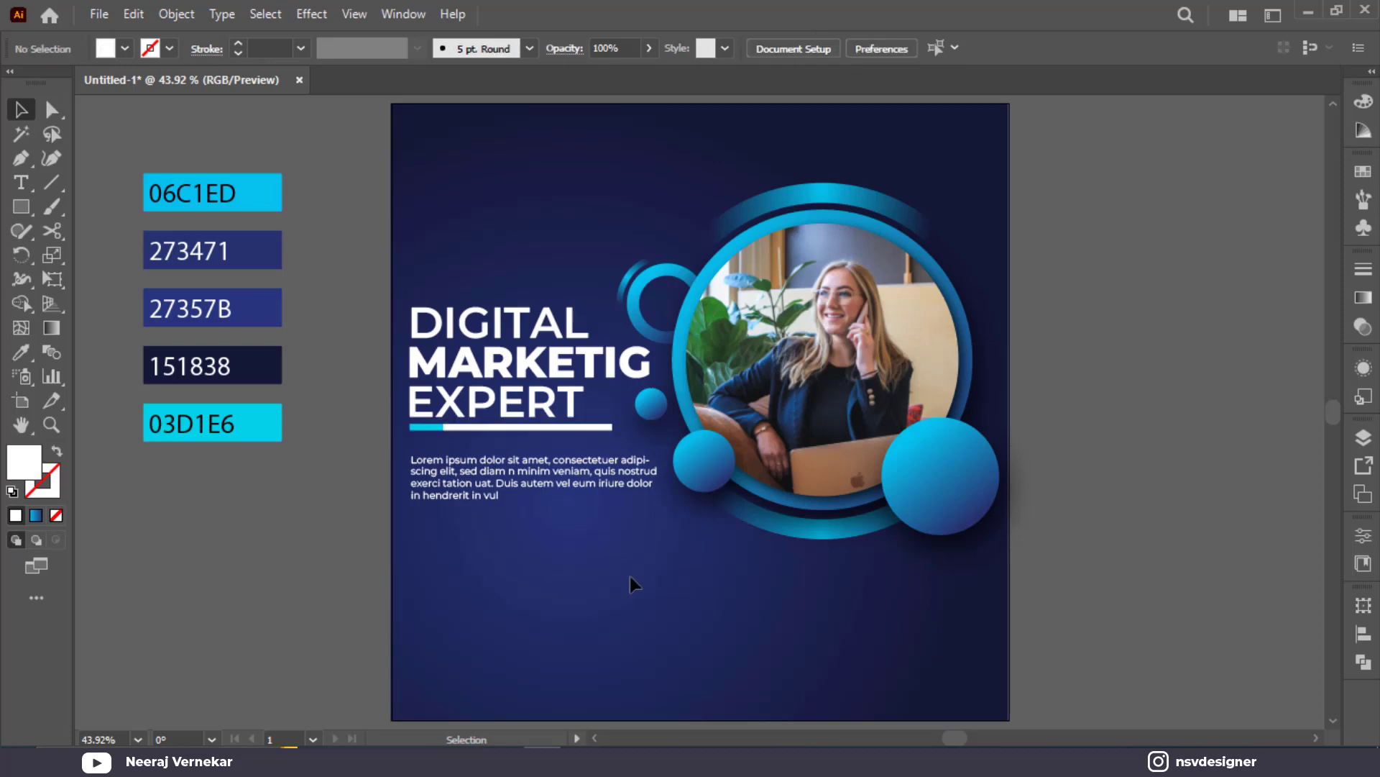
drag(624, 568, 740, 531)
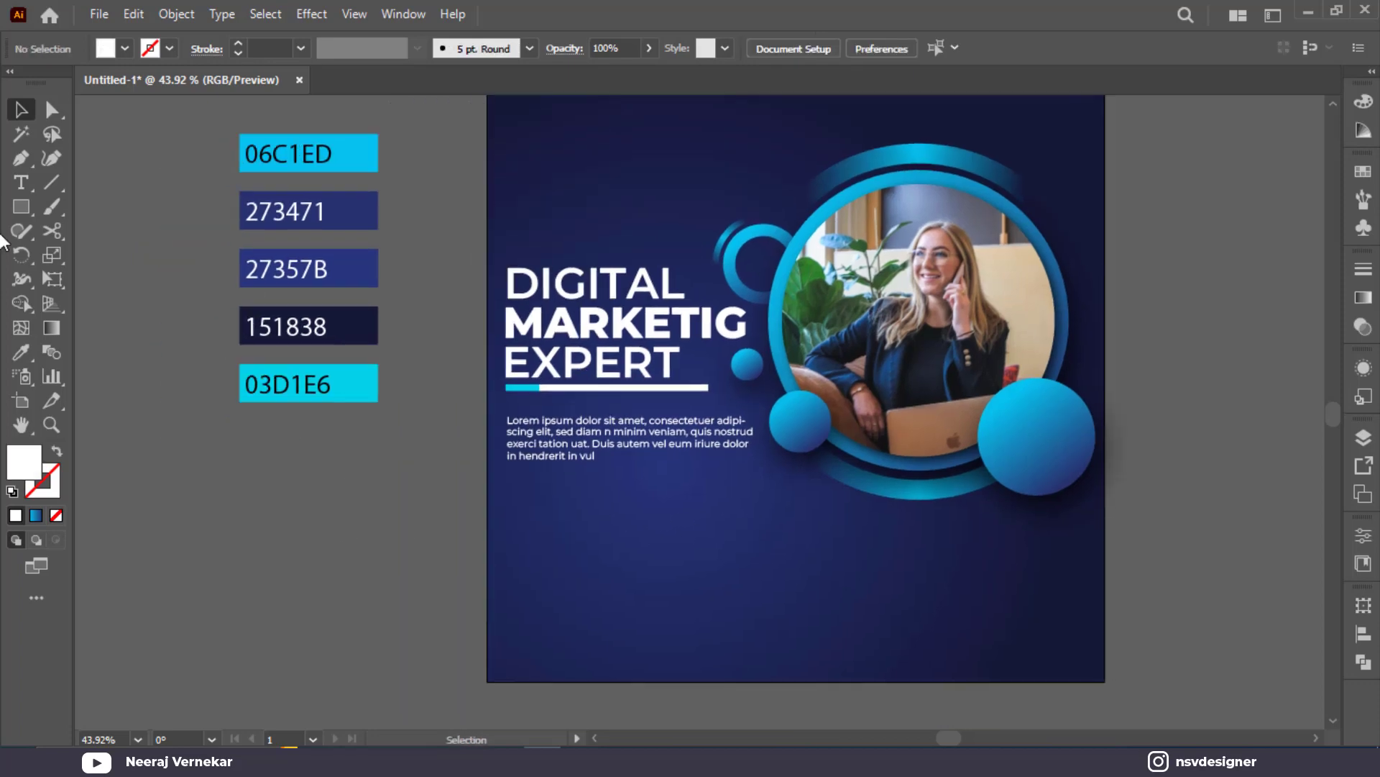
Draw a white rectangle below the placeholder paragraph and fully round its corners into a pill shape
click(21, 206)
drag(508, 518, 679, 559)
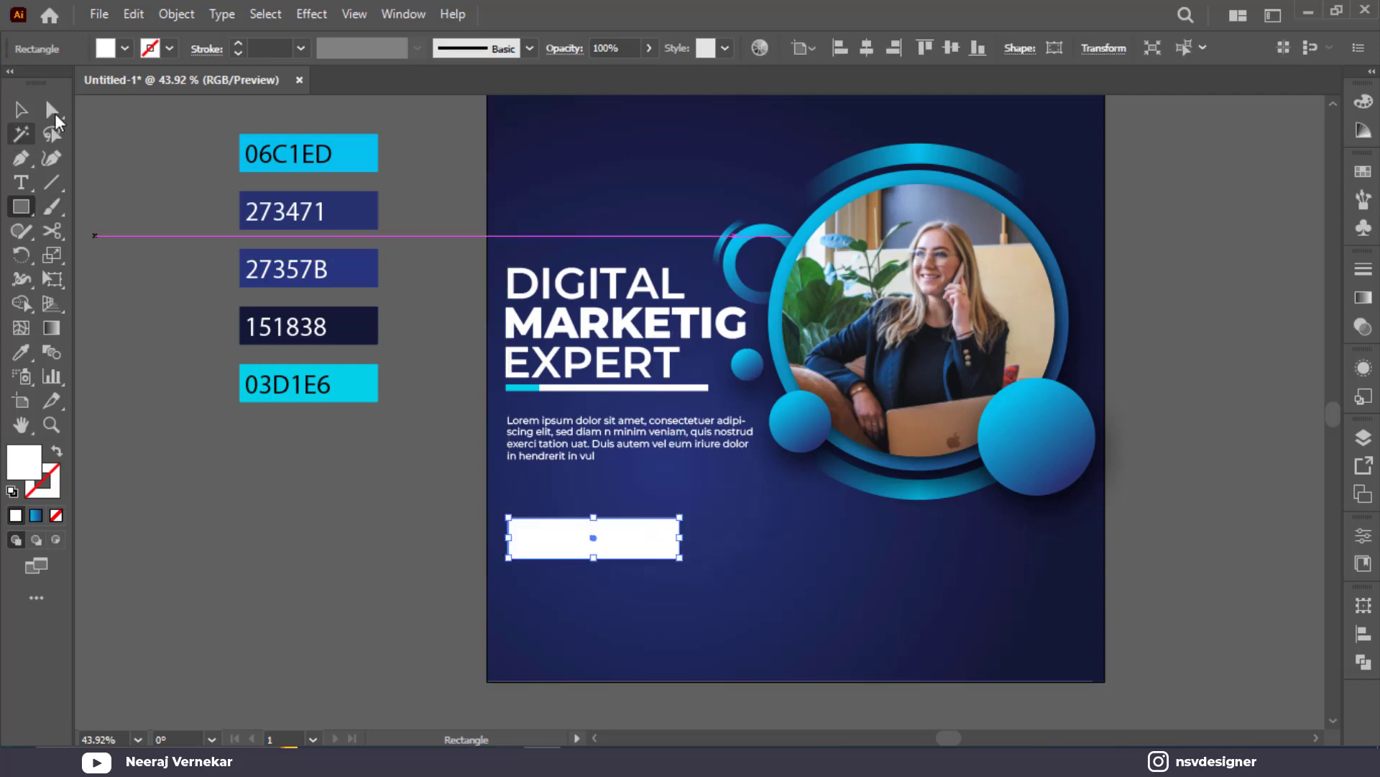
click(53, 111)
drag(522, 533, 584, 564)
Fill the pill shape with the cyan sampled from the 03D1E6 color swatch
key(i)
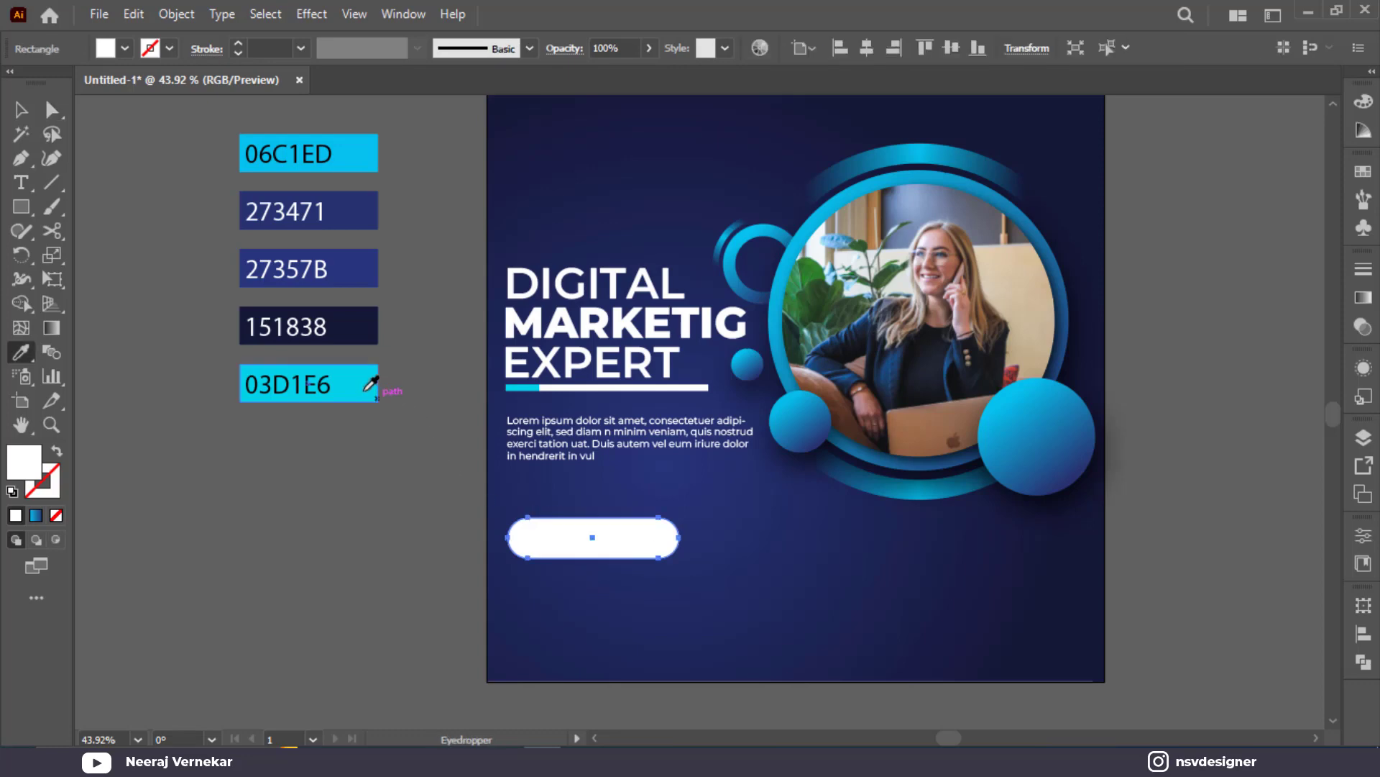
click(372, 386)
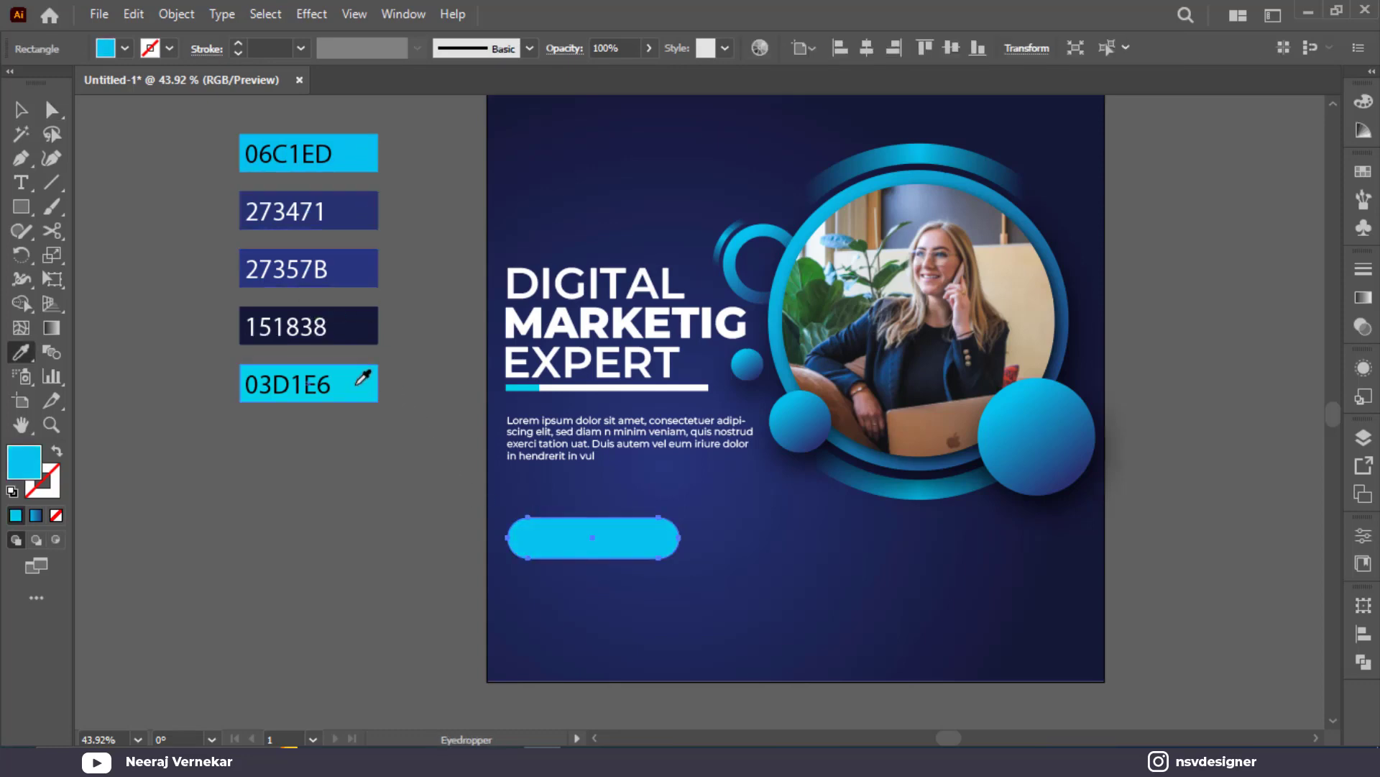
key(v)
click(221, 429)
Duplicate the placeholder paragraph directly below the original and move the cyan pill down to make room
scroll(554, 493, down, 5)
scroll(560, 464, up, 1)
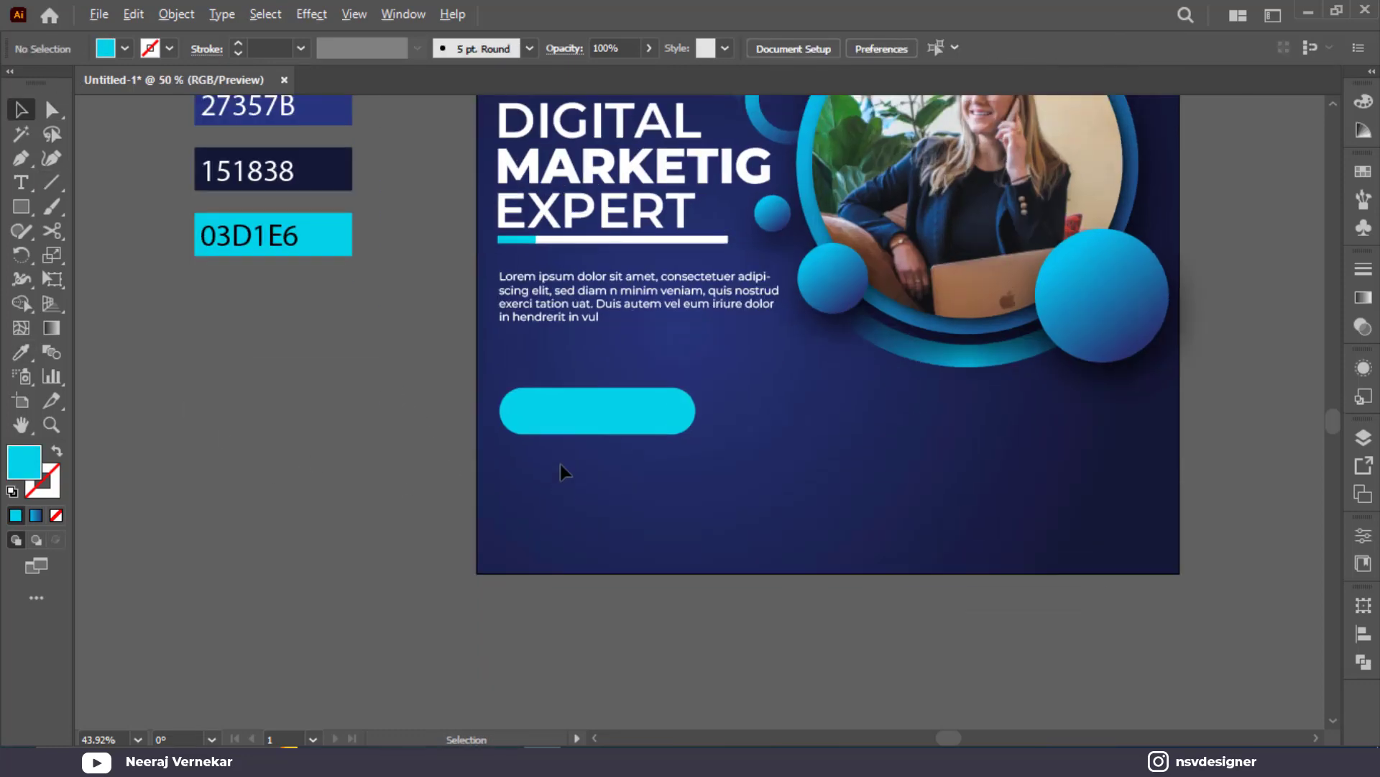
scroll(544, 403, up, 2)
scroll(594, 474, up, 1)
scroll(595, 453, up, 2)
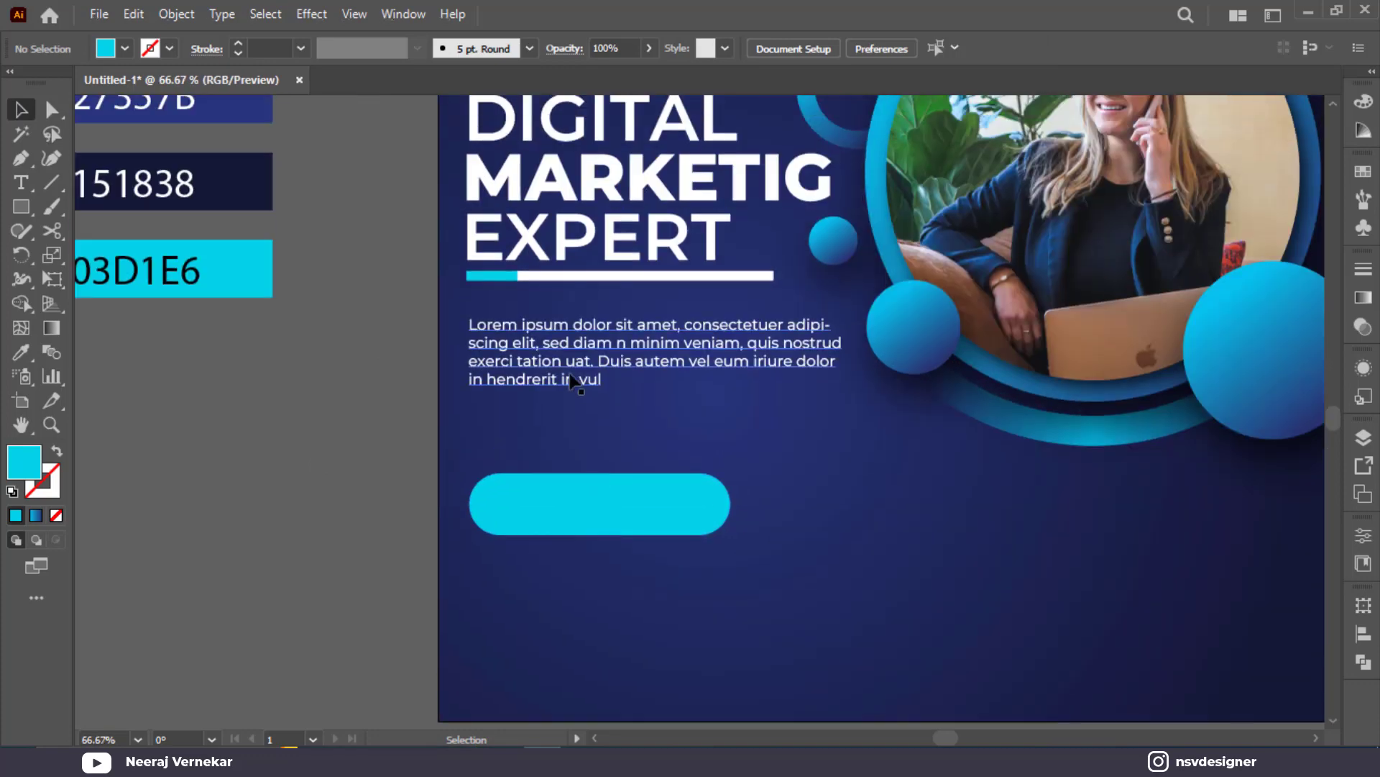
drag(586, 379, 568, 468)
drag(575, 527, 575, 567)
drag(21, 206, 112, 257)
click(124, 49)
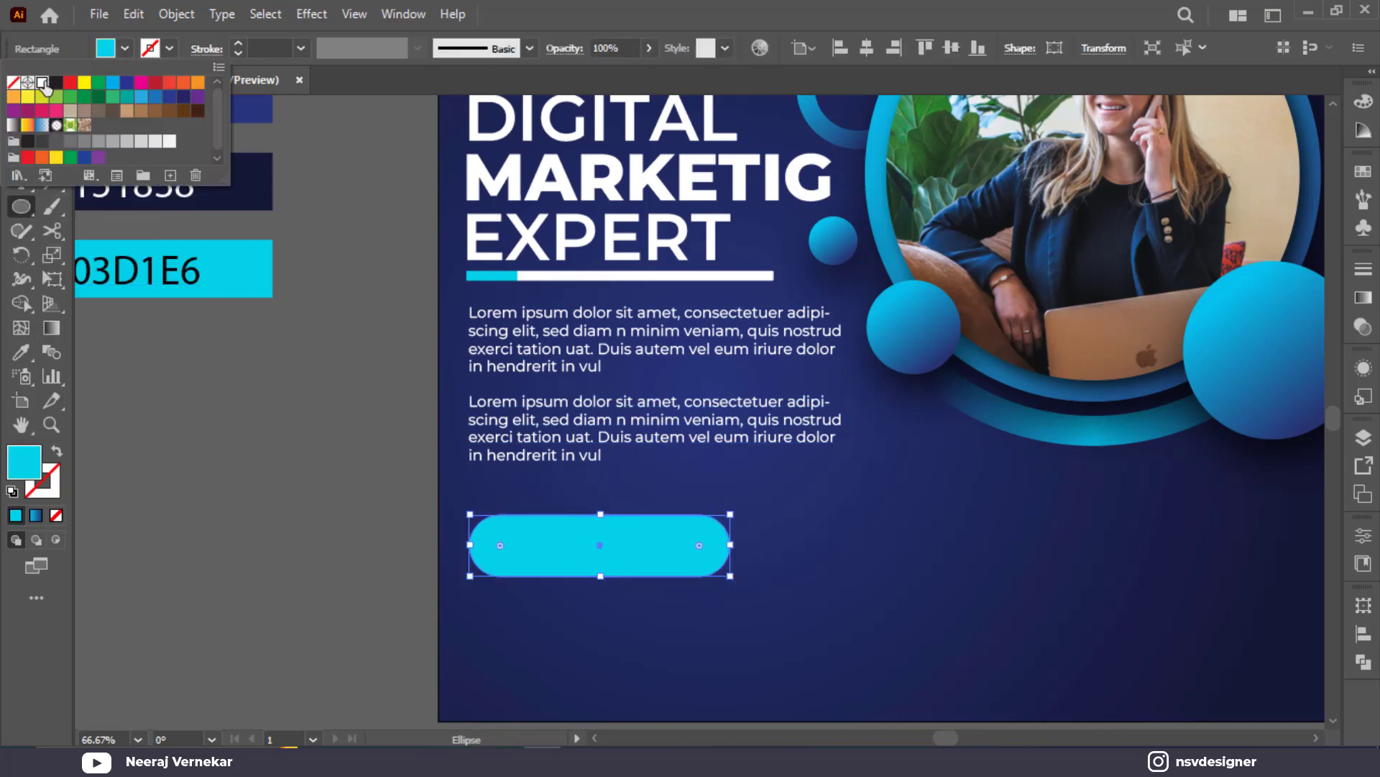
click(42, 83)
click(784, 550)
key(ctrl+z)
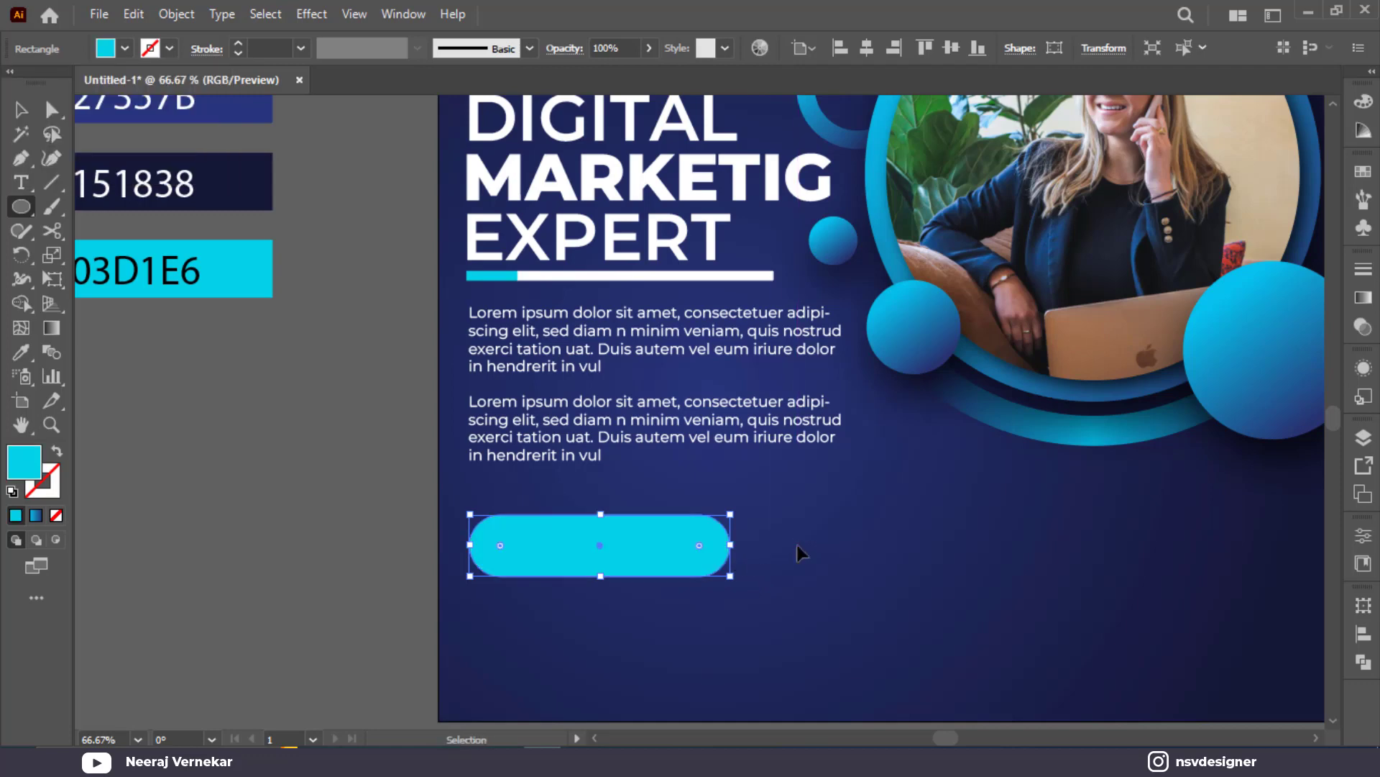
key(v)
click(799, 547)
Draw a white circle inside the right end of the cyan pill, leaving a thin cyan margin around it
click(21, 207)
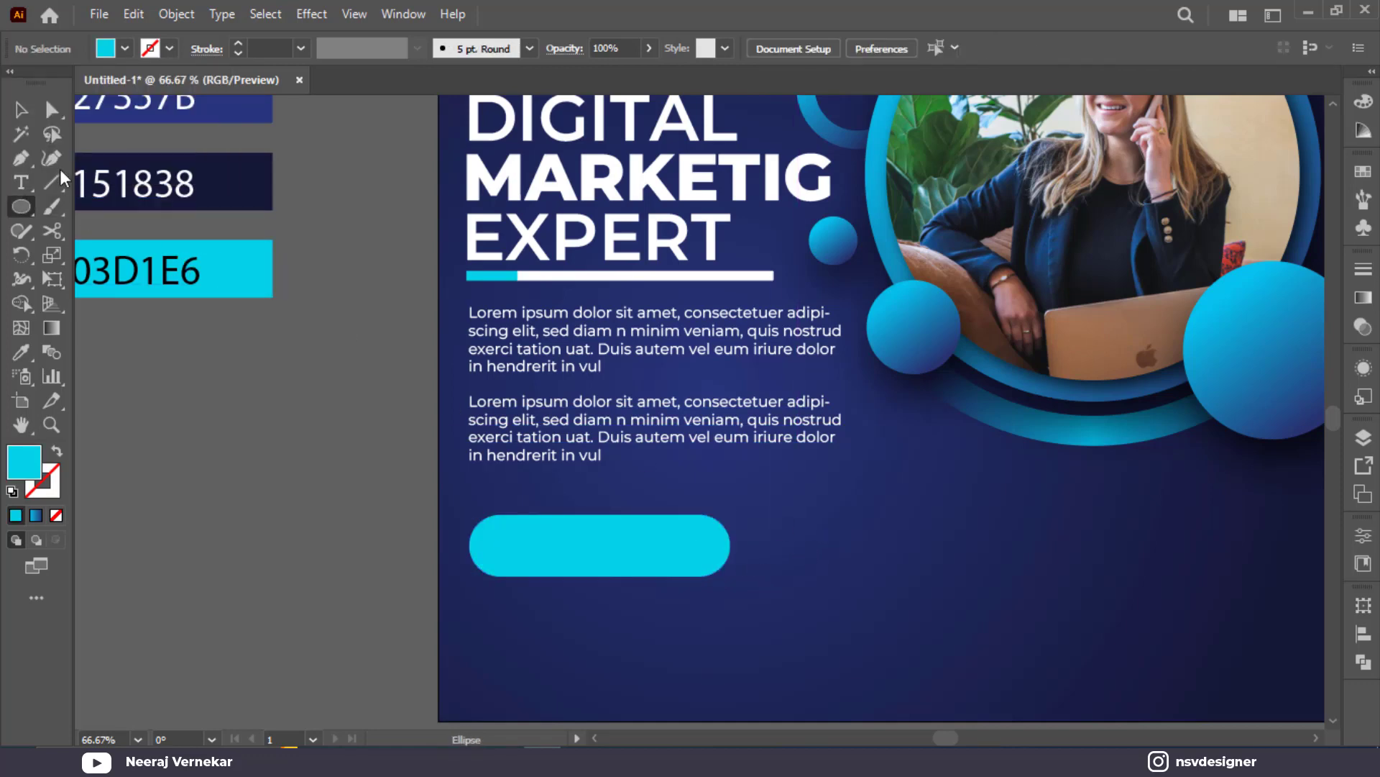
click(124, 49)
click(41, 82)
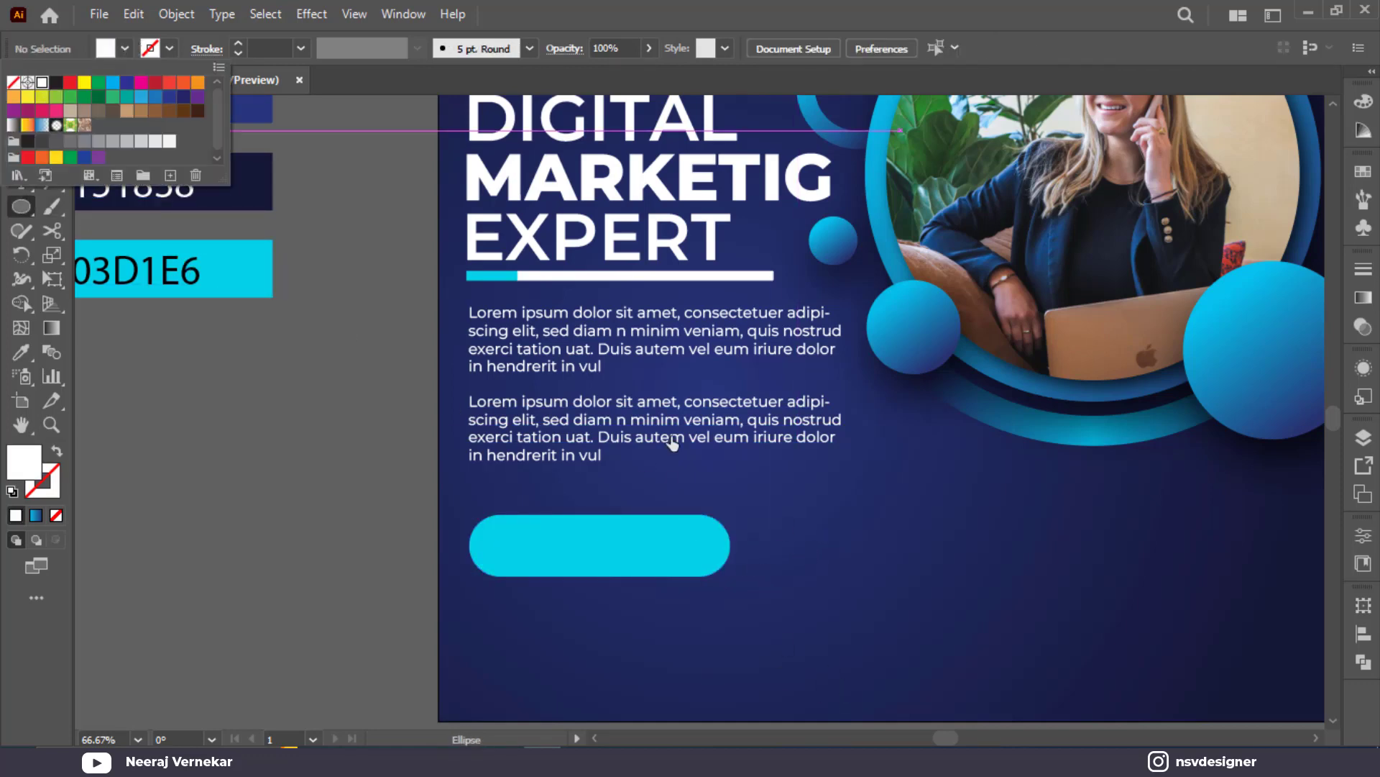
click(811, 543)
scroll(694, 539, down, 3)
scroll(698, 432, up, 2)
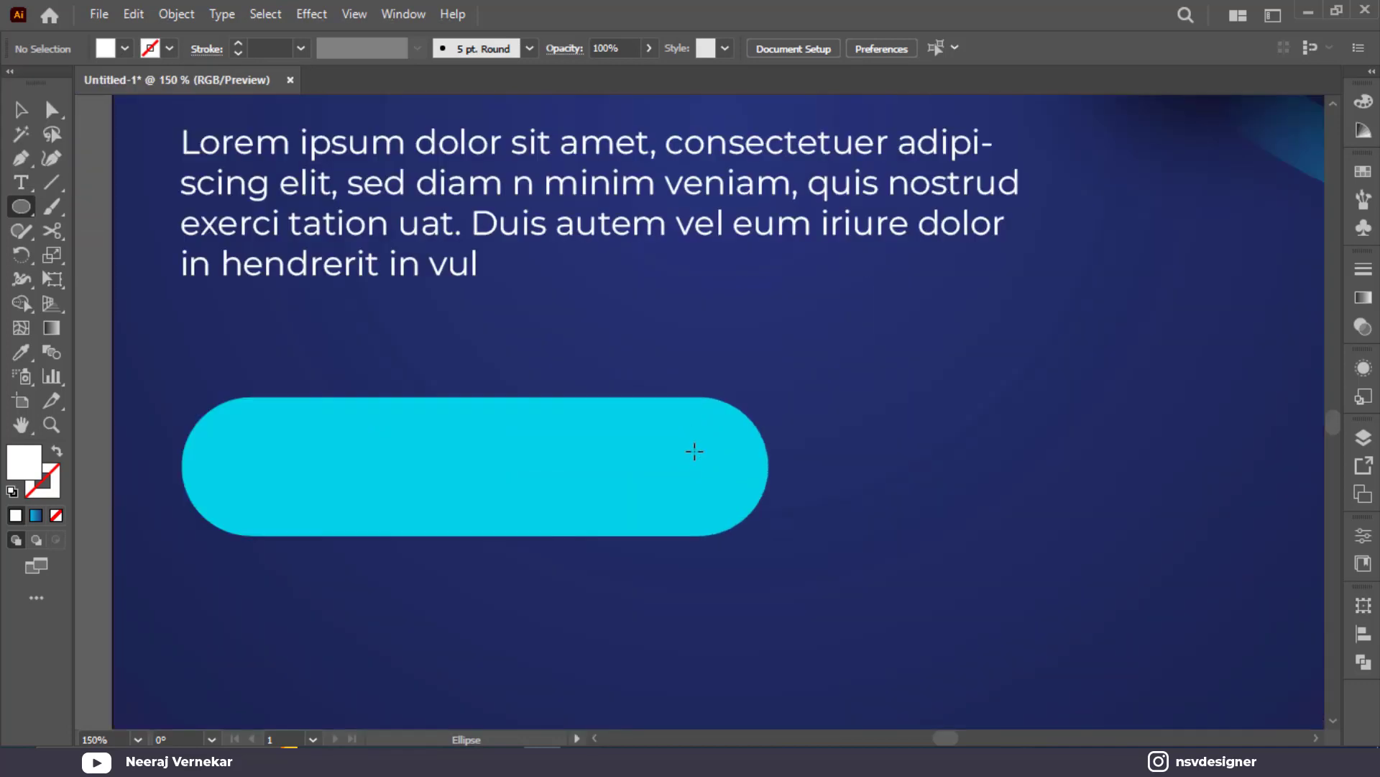
drag(692, 461, 709, 483)
key(v)
click(861, 471)
click(813, 471)
Draw a short horizontal line to the right of the pill and sample the pill's cyan for it
click(51, 182)
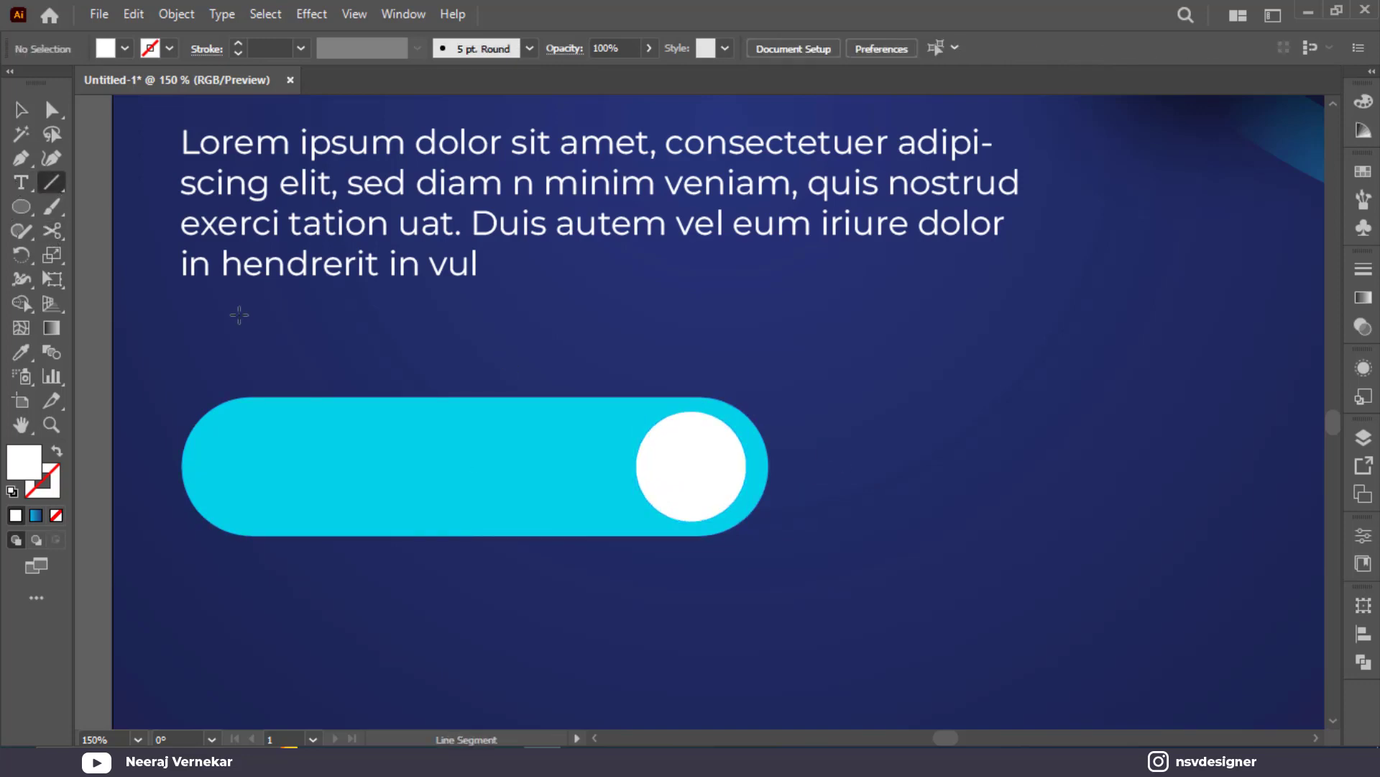
drag(824, 466, 884, 465)
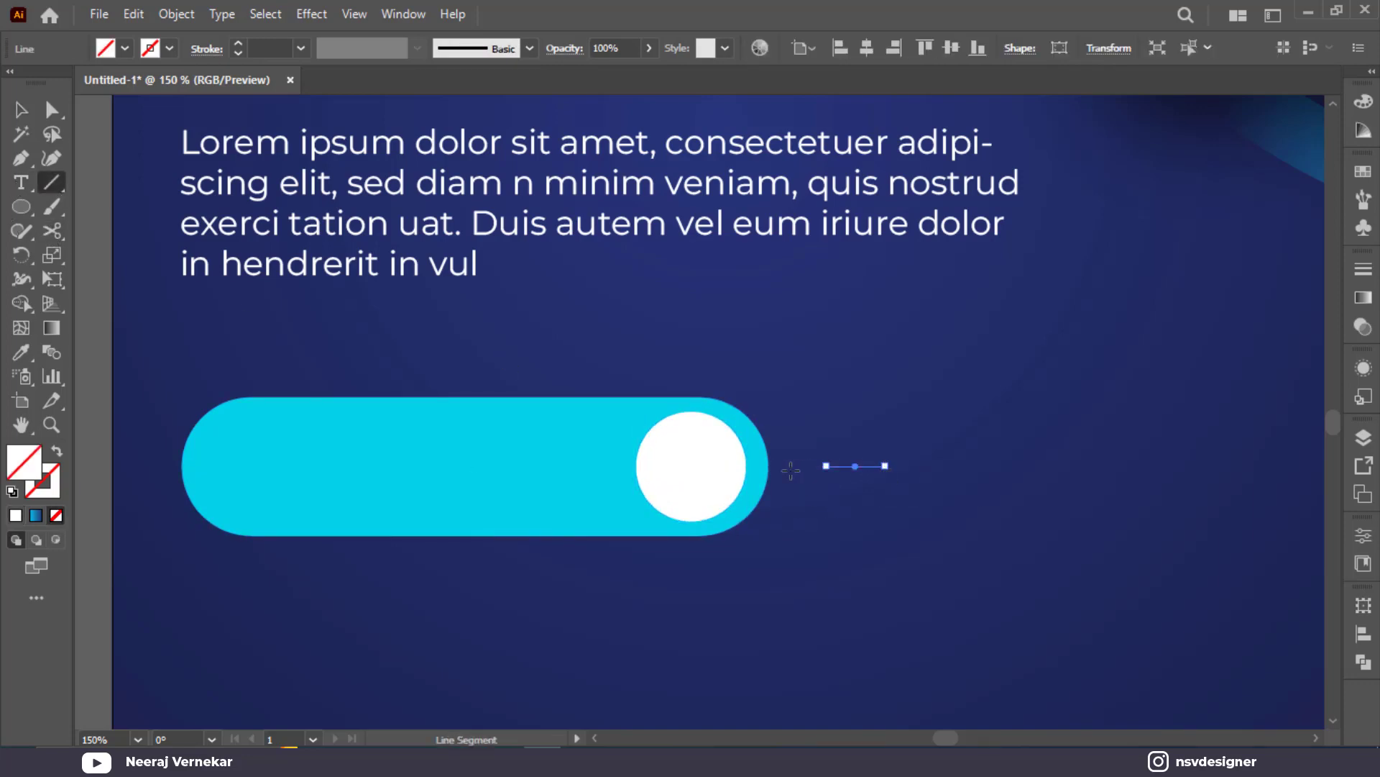
key(i)
click(468, 456)
key(v)
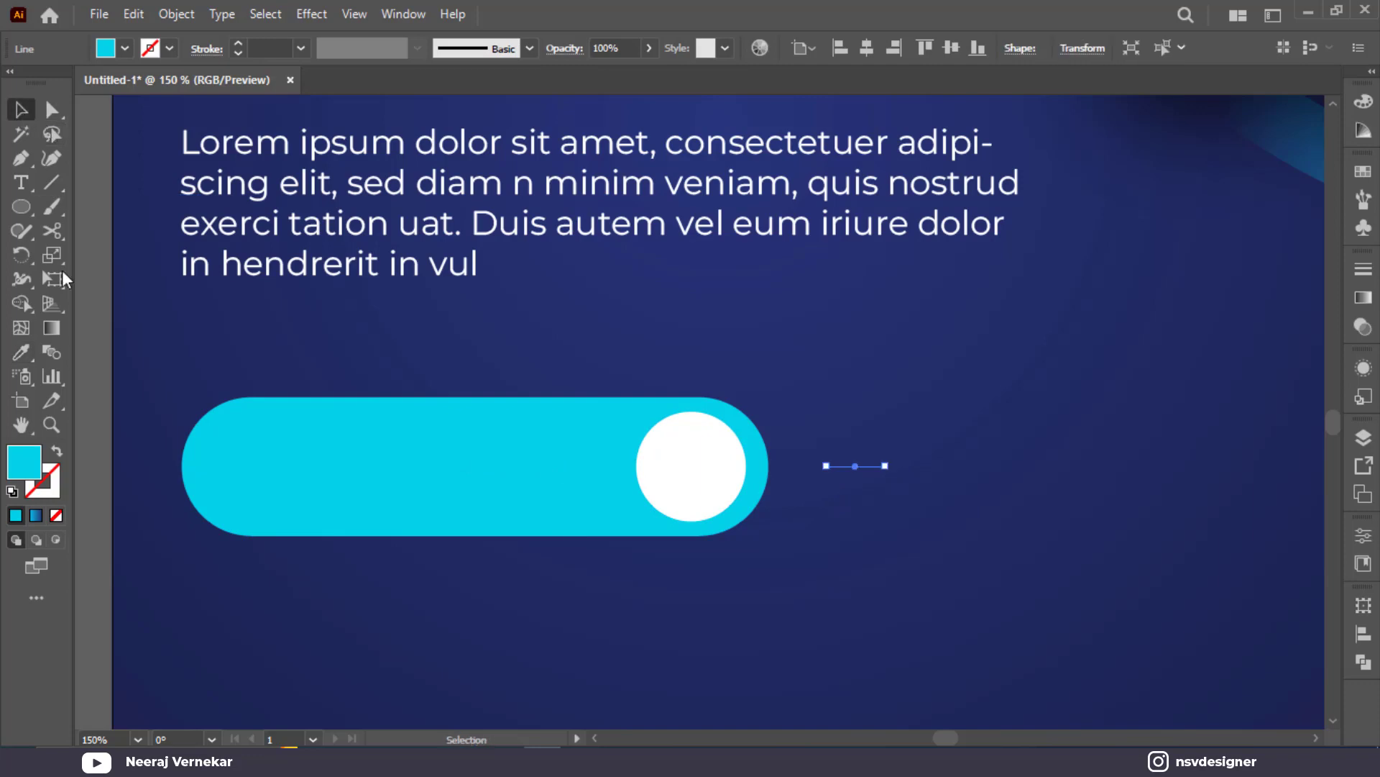
click(268, 48)
key(Up)
key(ctrl+z)
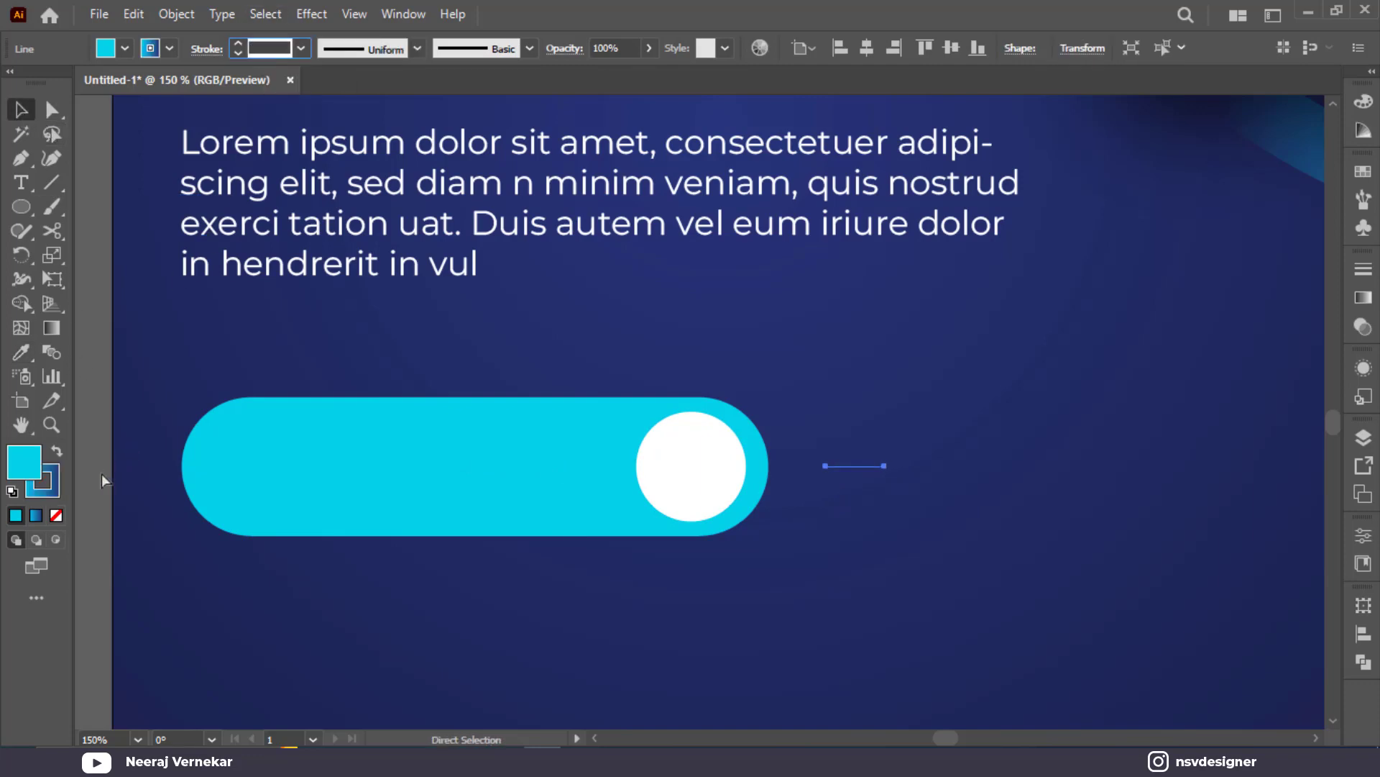
Swap the line's fill and stroke so the cyan is on the stroke, and set the stroke weight to 4 pt
click(58, 453)
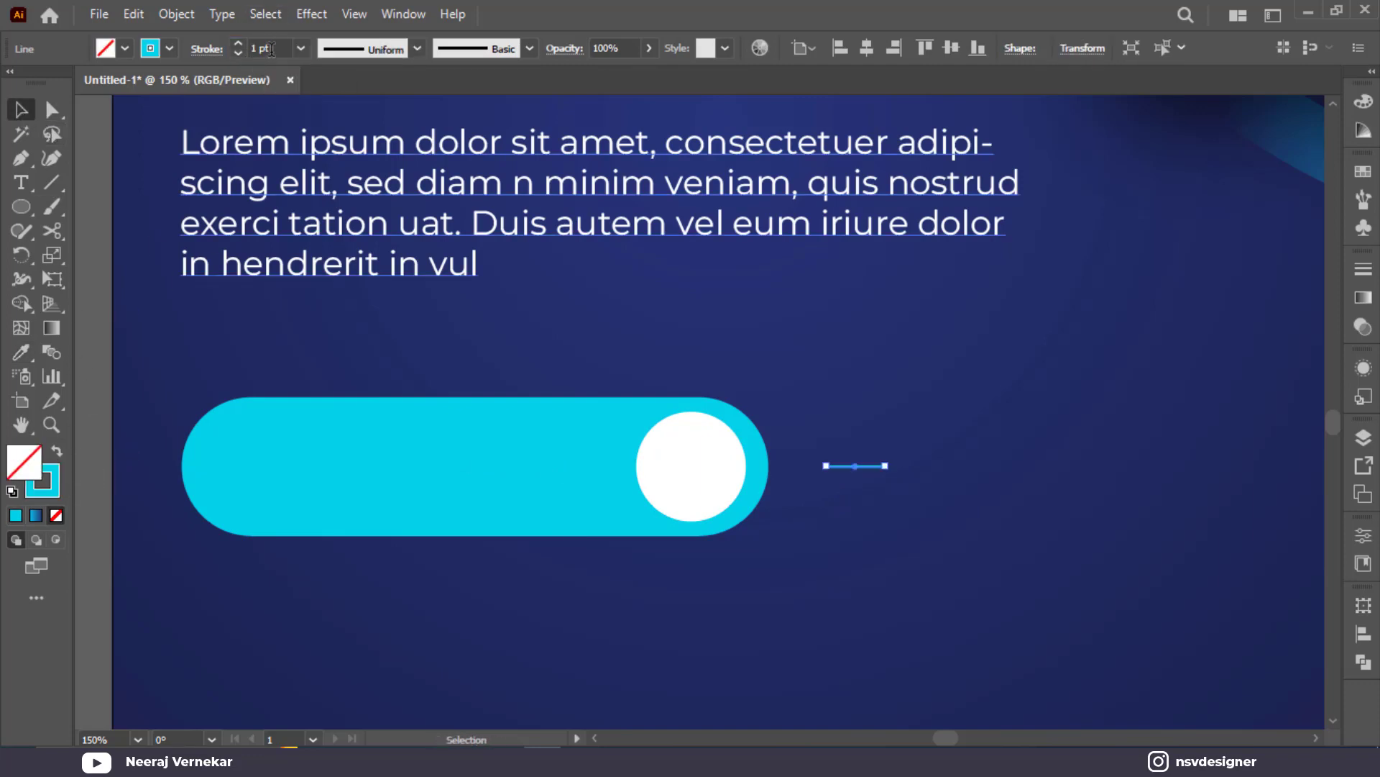
key(Up)
key(Up)
key(Up)
click(887, 482)
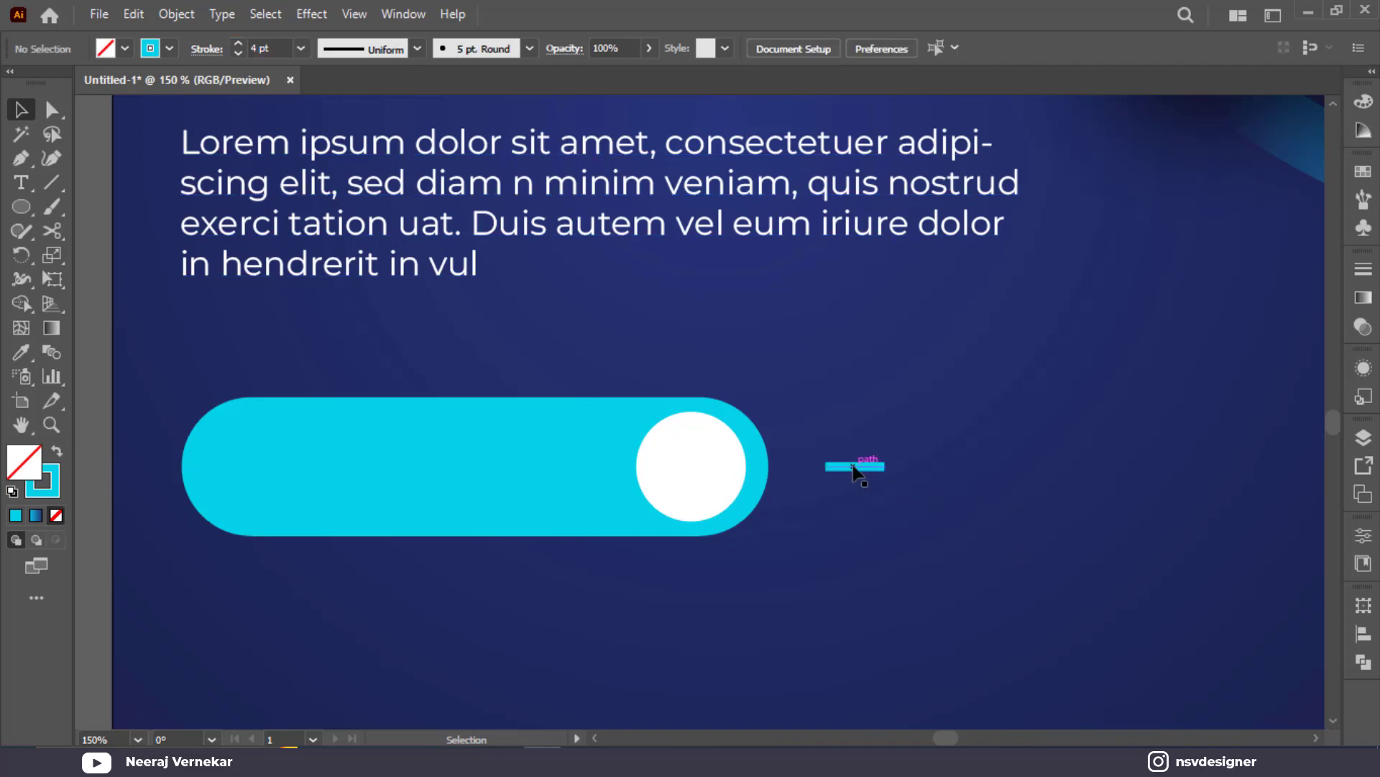
Duplicate the cyan line and rotate the copy about 45° so it slopes down to the right
mouse_move(854, 468)
mouse_down()
mouse_move(936, 466)
mouse_move(935, 492)
mouse_move(863, 450)
mouse_up()
scroll(900, 477, up, 3)
click(964, 506)
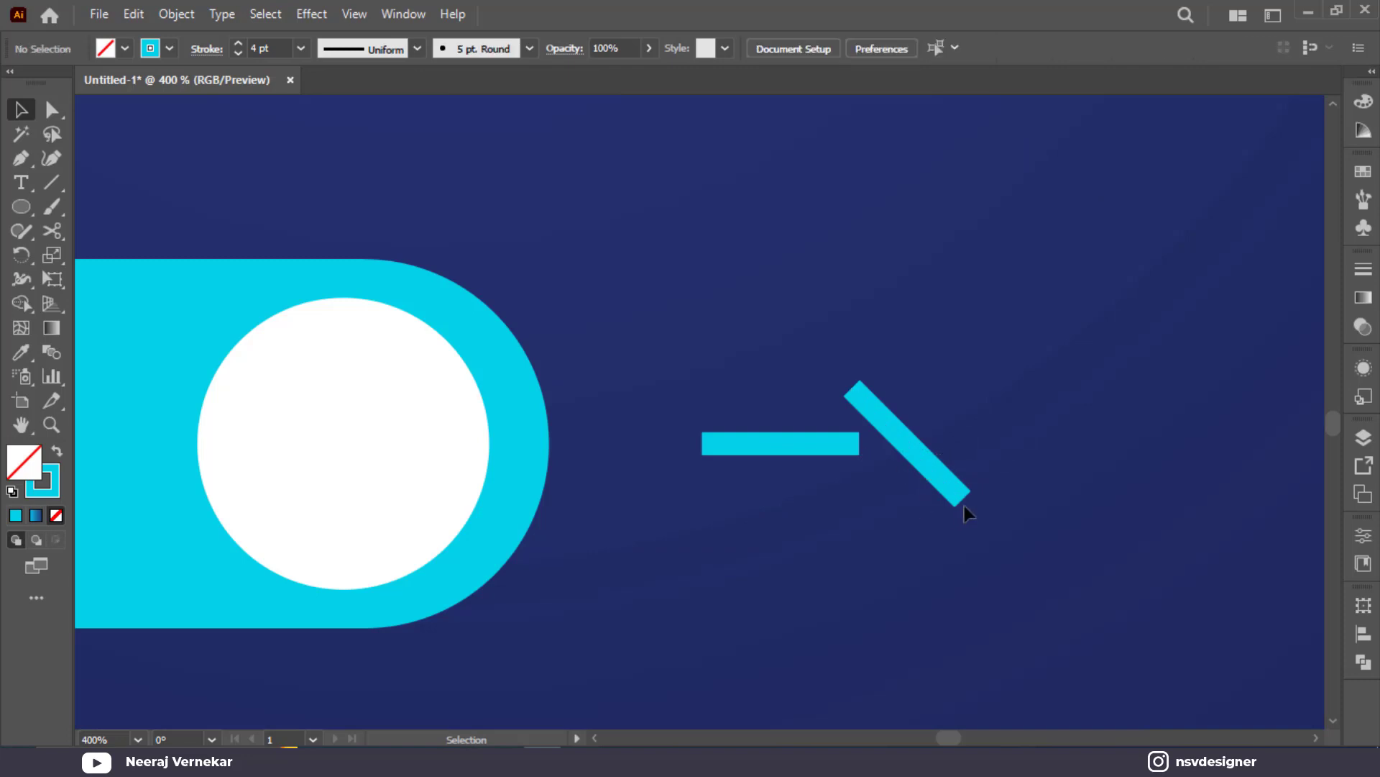
Place the diagonal stroke above the right end of the horizontal line and put a copy of it below
click(964, 498)
drag(963, 499, 861, 514)
key(ctrl+shift+a)
key(ctrl+shift+a)
Reflect the lower diagonal stroke so it mirrors the upper one
right_click(860, 512)
mouse_move(934, 403)
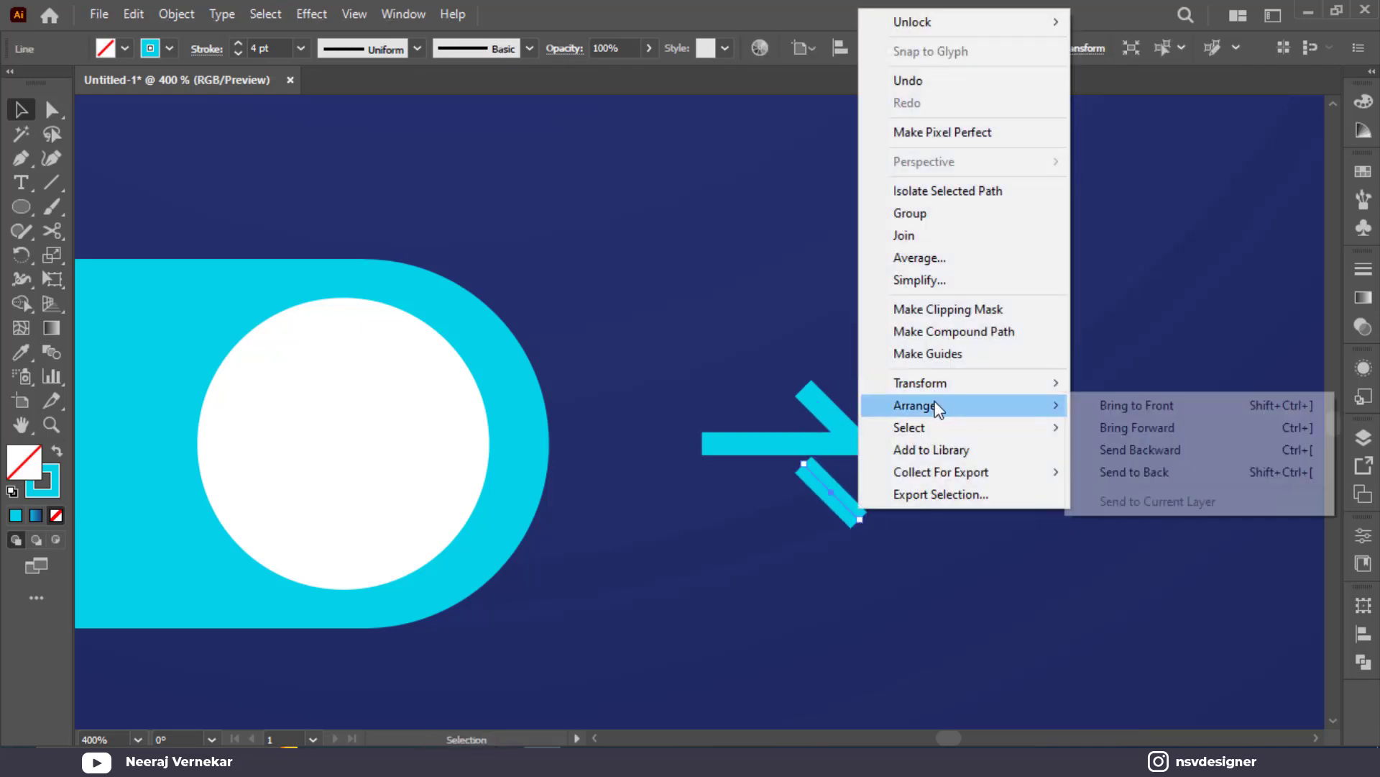
click(1072, 458)
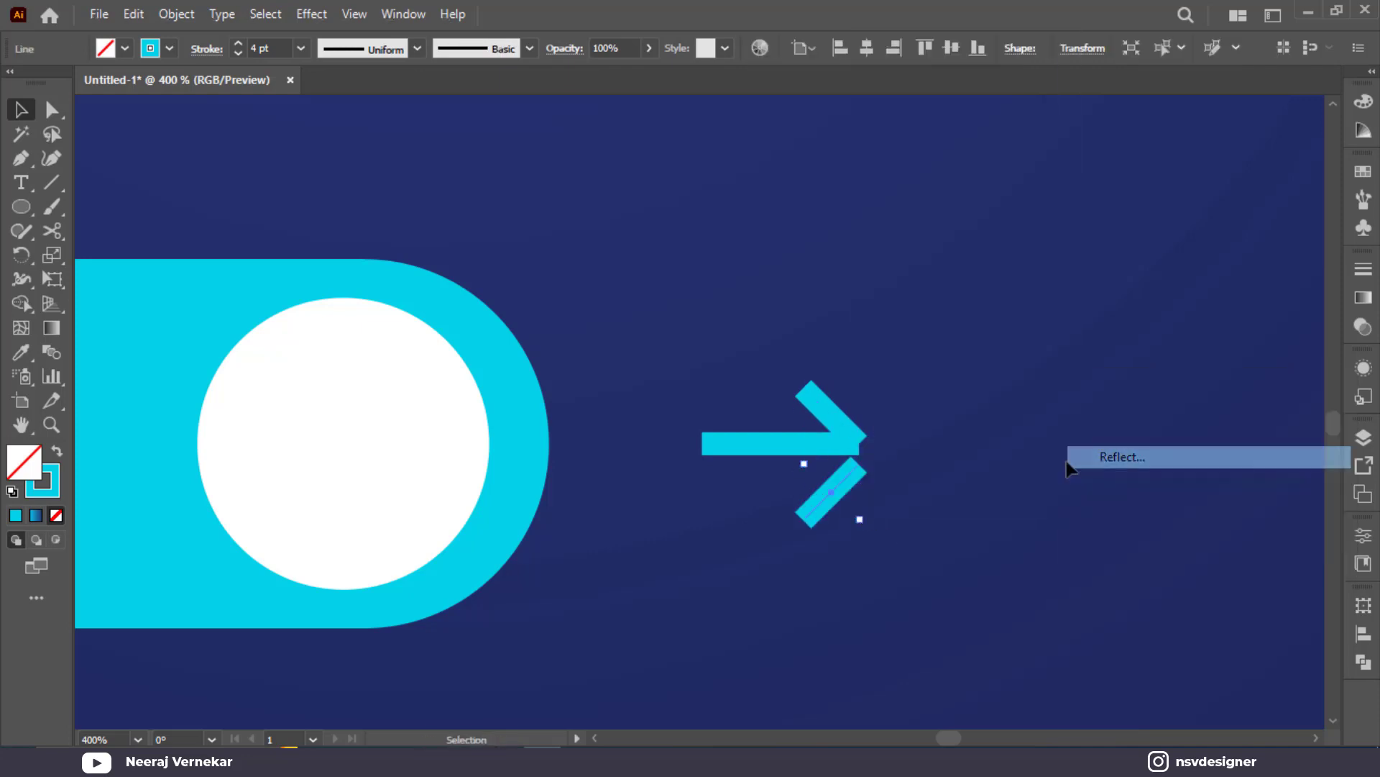
click(732, 522)
key(ctrl+shift+a)
Move the diagonal strokes together at the right end of the horizontal line to form a clean arrow tip
scroll(874, 467, up, 4)
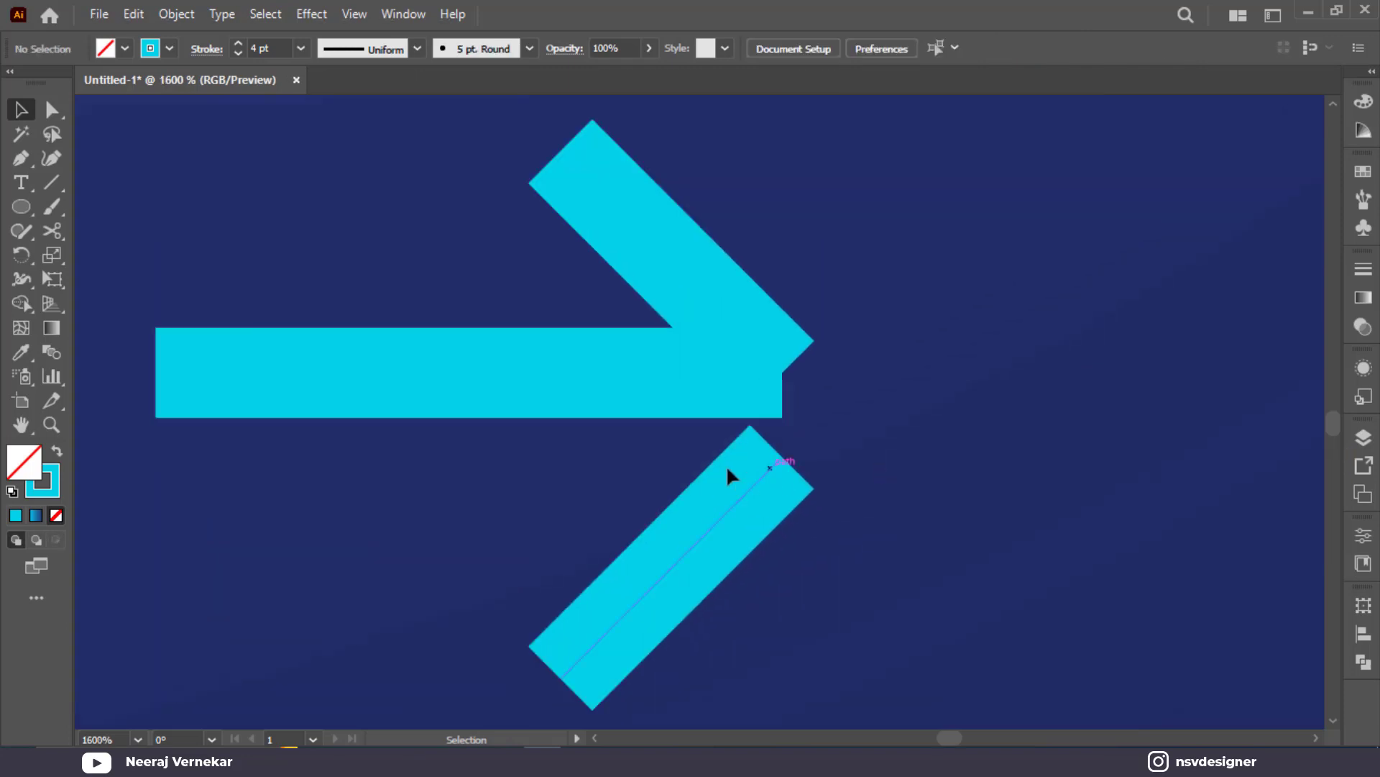
drag(745, 486, 746, 333)
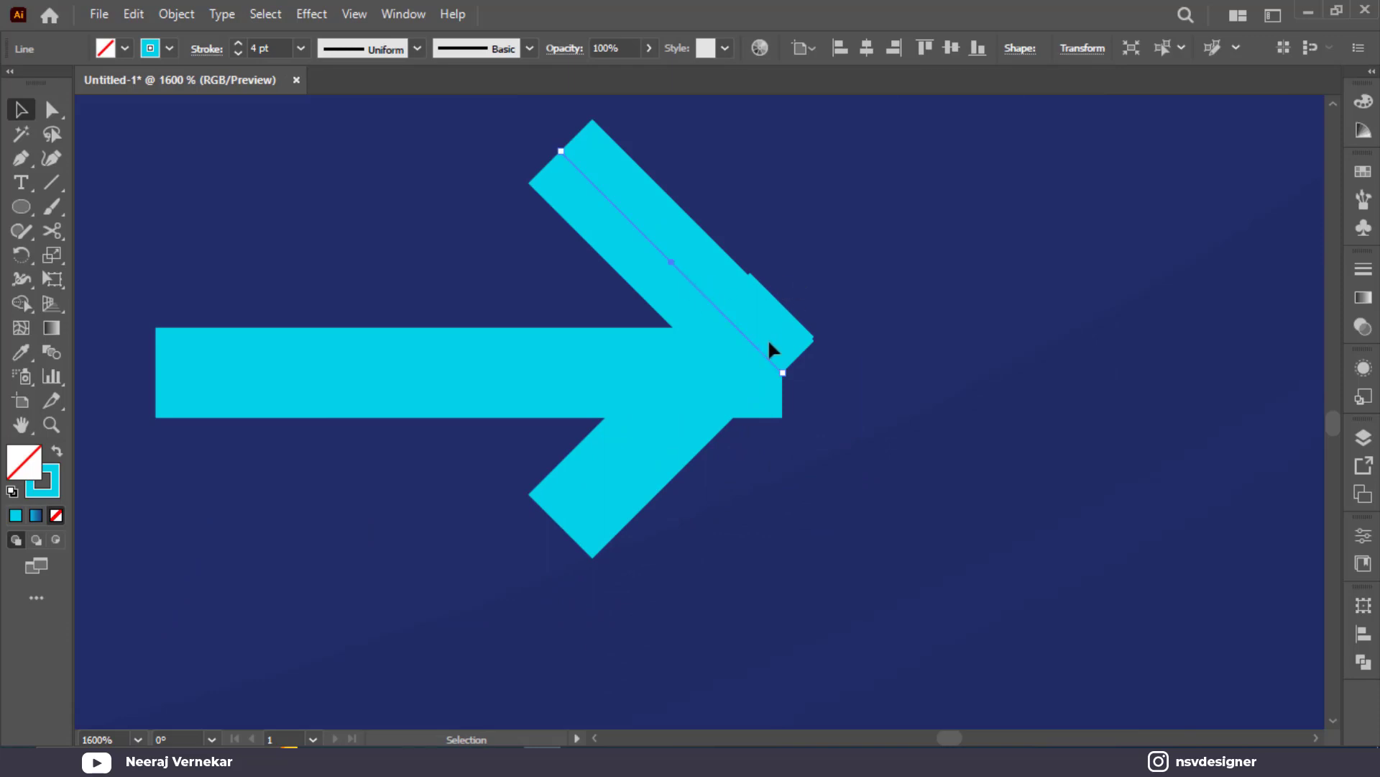
key(ctrl+a)
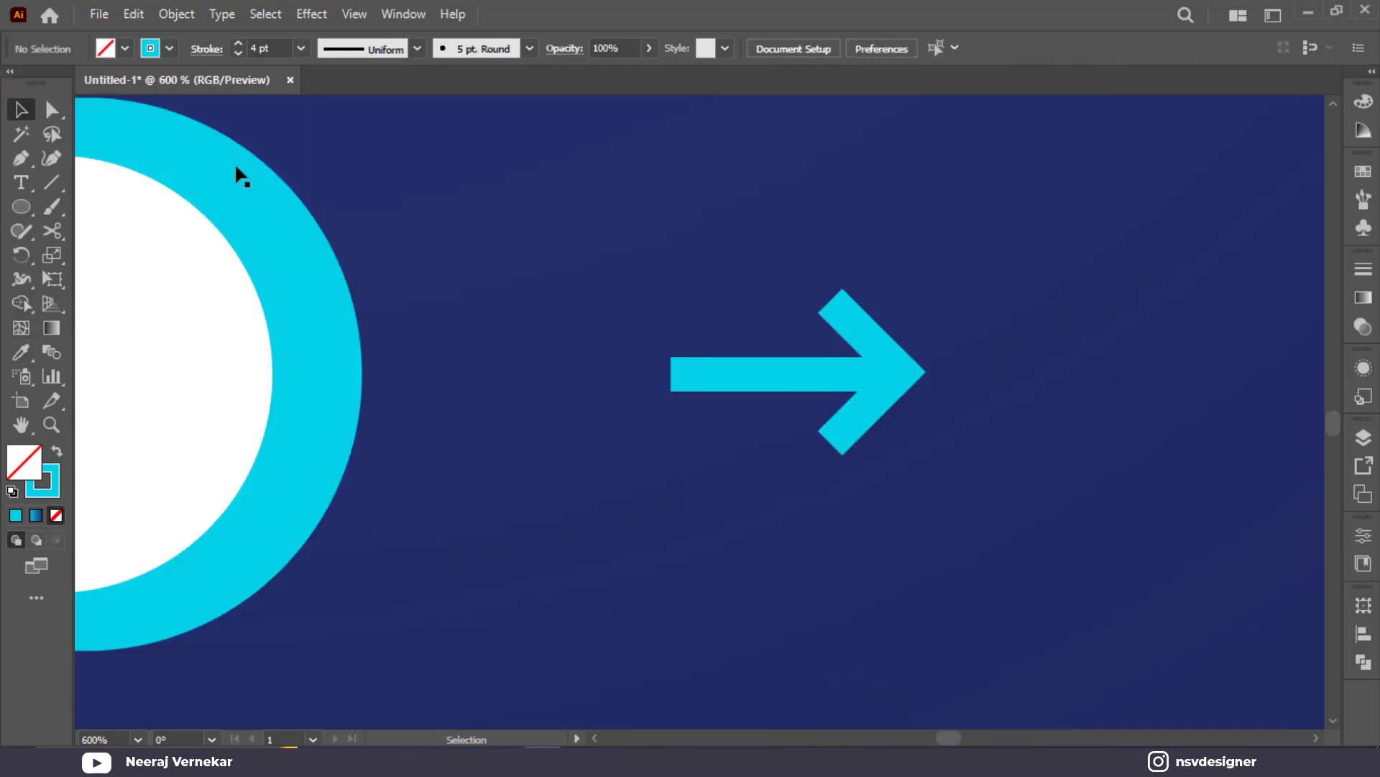
Group the three arrow strokes and move the arrow to the center of the white circle on the pill
drag(852, 394, 929, 442)
key(ctrl+g)
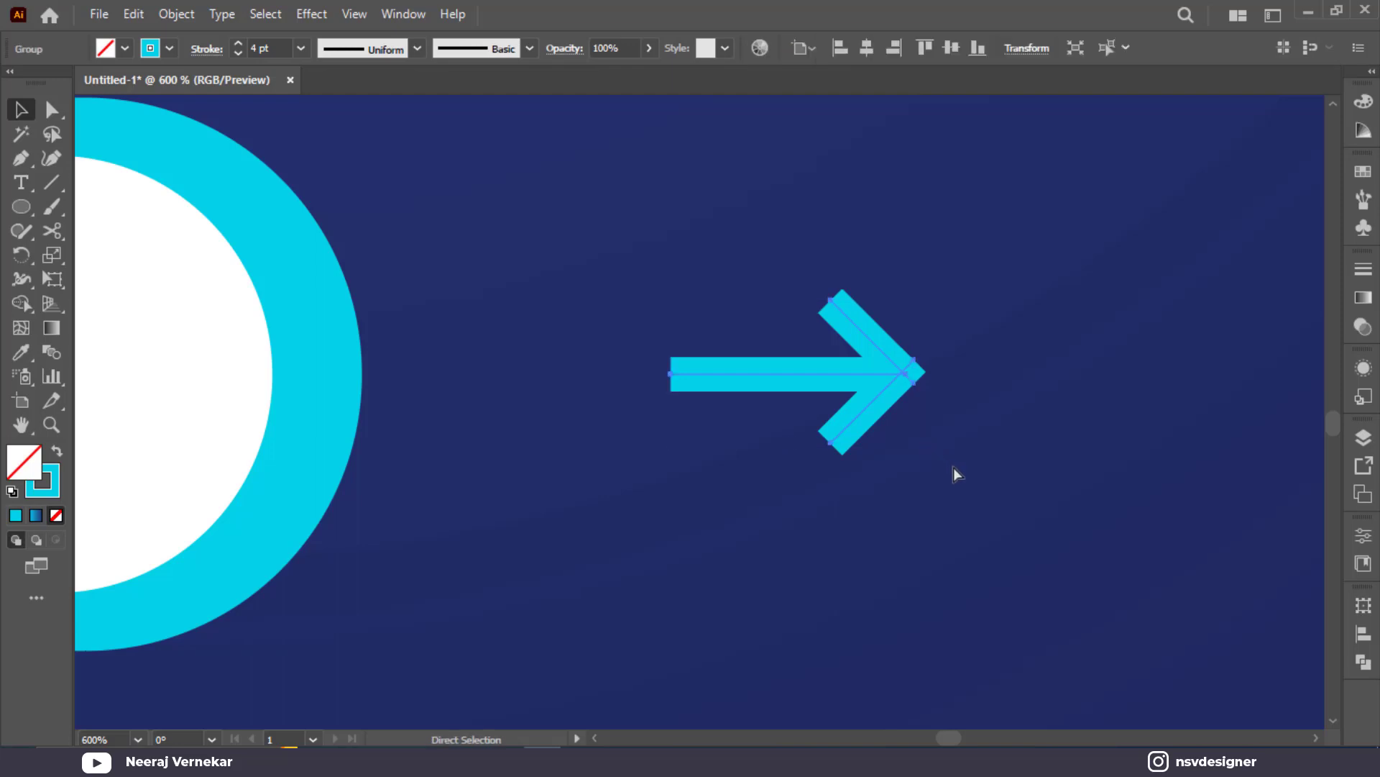
drag(791, 483, 1169, 483)
mouse_move(456, 400)
mouse_down()
mouse_move(431, 376)
mouse_move(453, 375)
mouse_up()
mouse_move(558, 440)
mouse_down()
mouse_move(600, 464)
mouse_move(554, 439)
mouse_up()
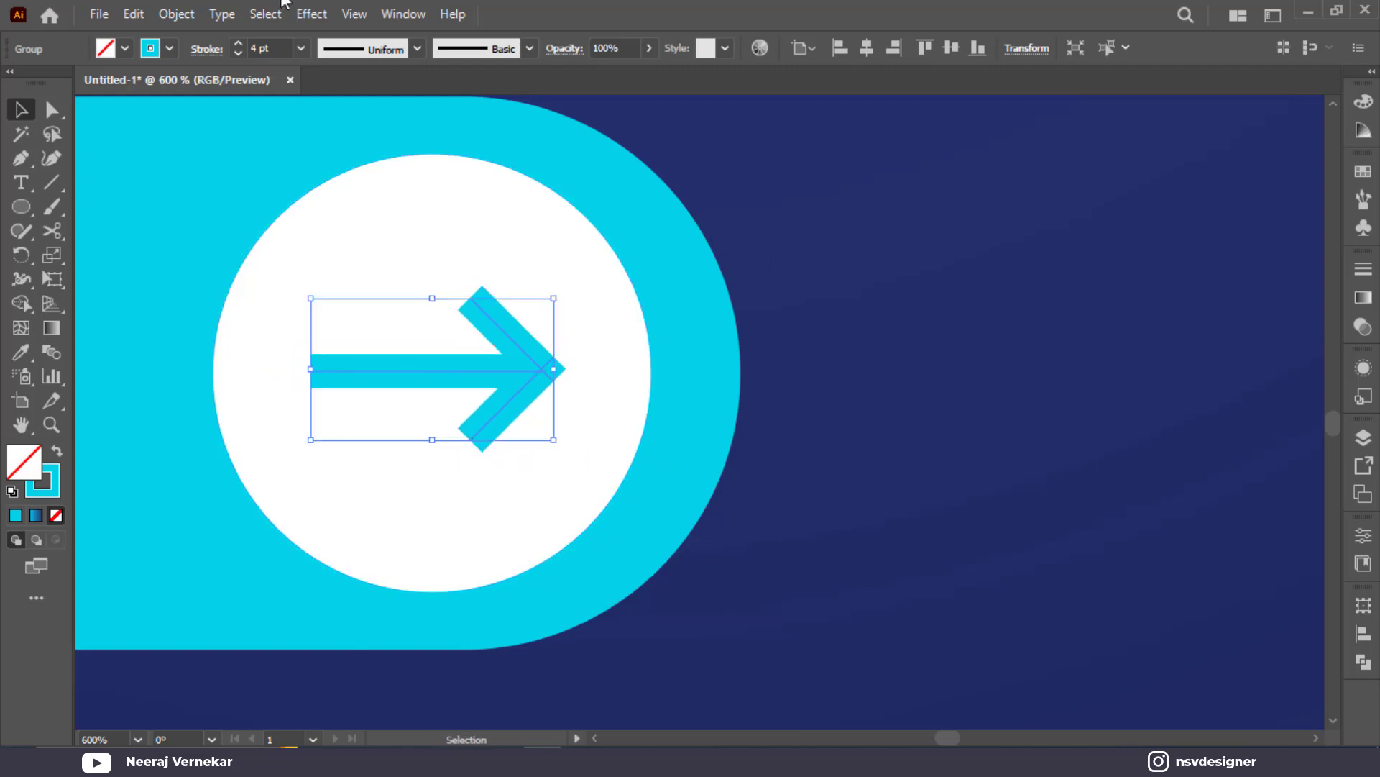
Expand the arrow's fill and stroke into shapes and enlarge the arrow slightly within the white circle
click(167, 16)
click(262, 246)
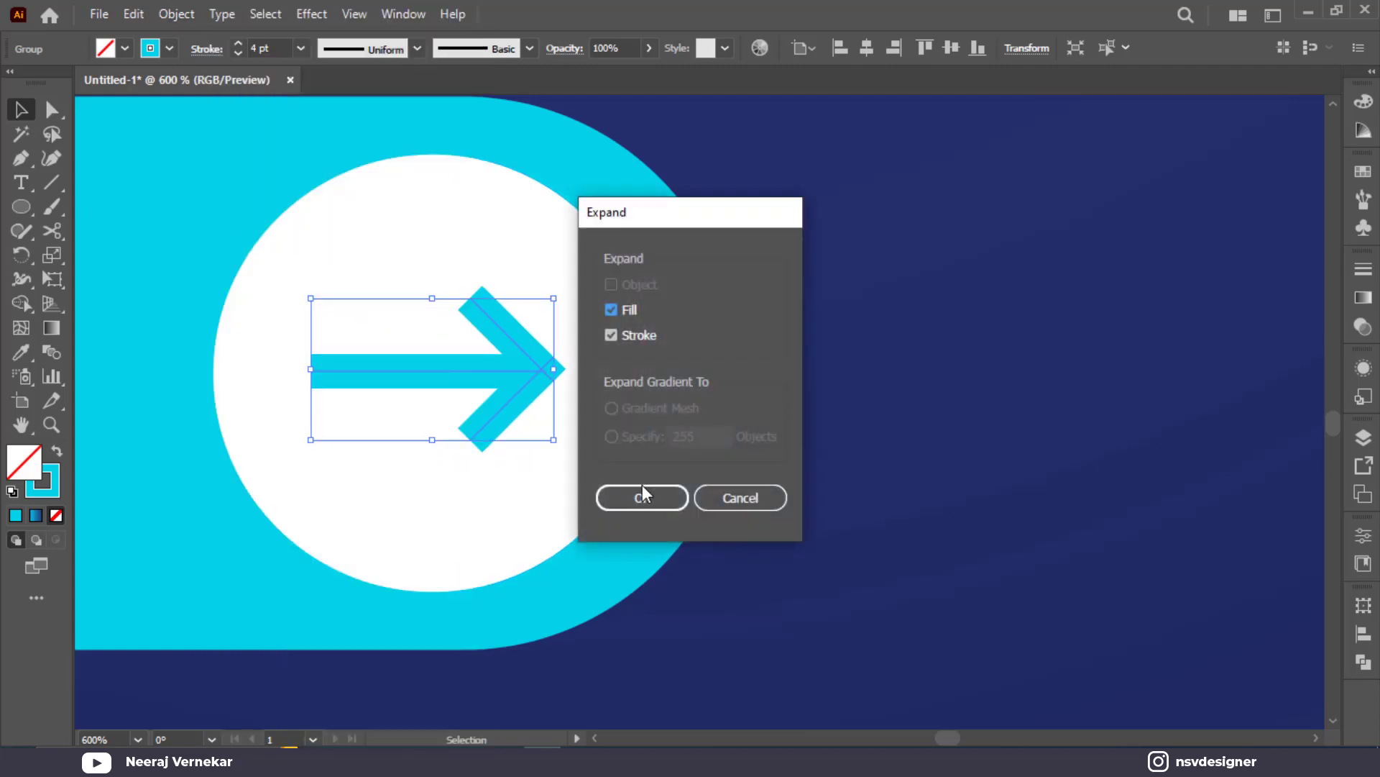
click(641, 486)
drag(567, 453, 608, 476)
click(1030, 473)
key(ctrl+0)
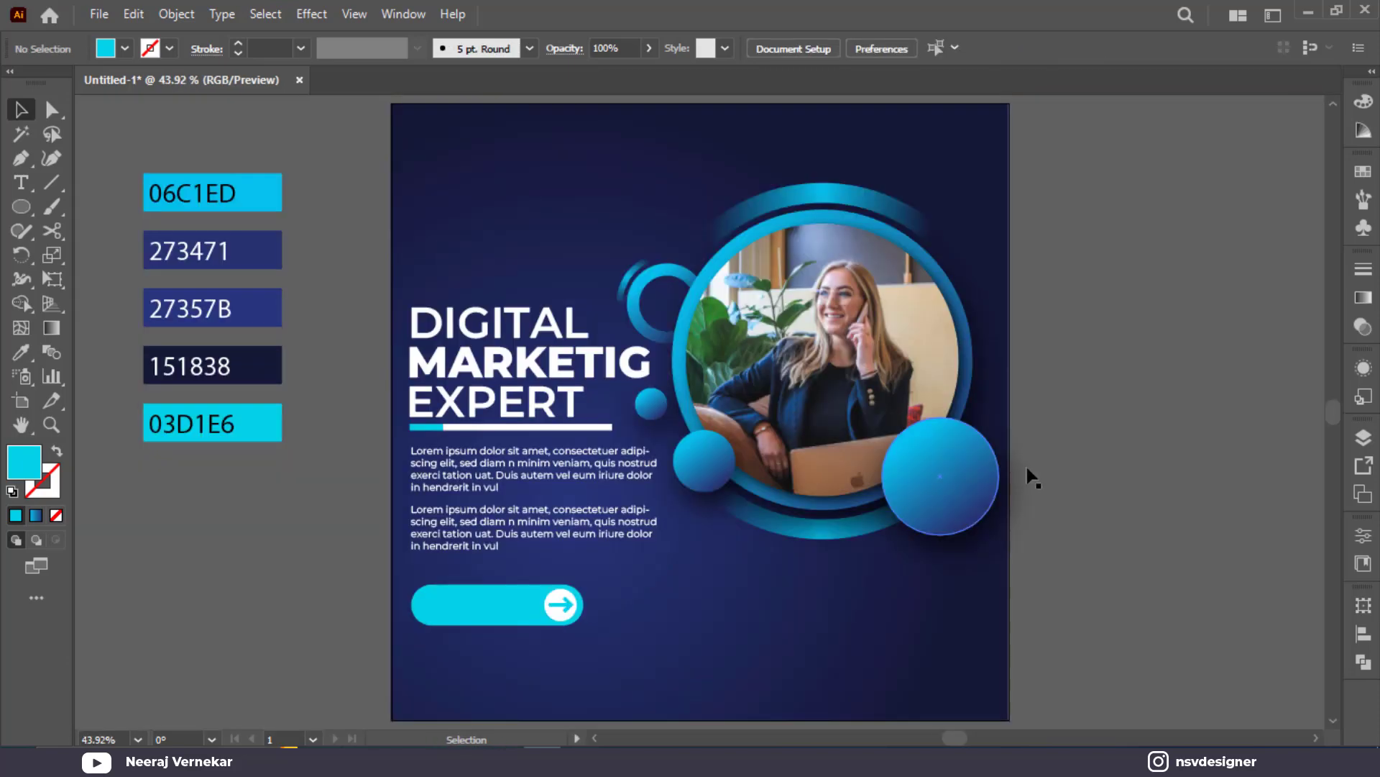
Scale the arrow down slightly, leaving more white space around it inside the circle
click(568, 609)
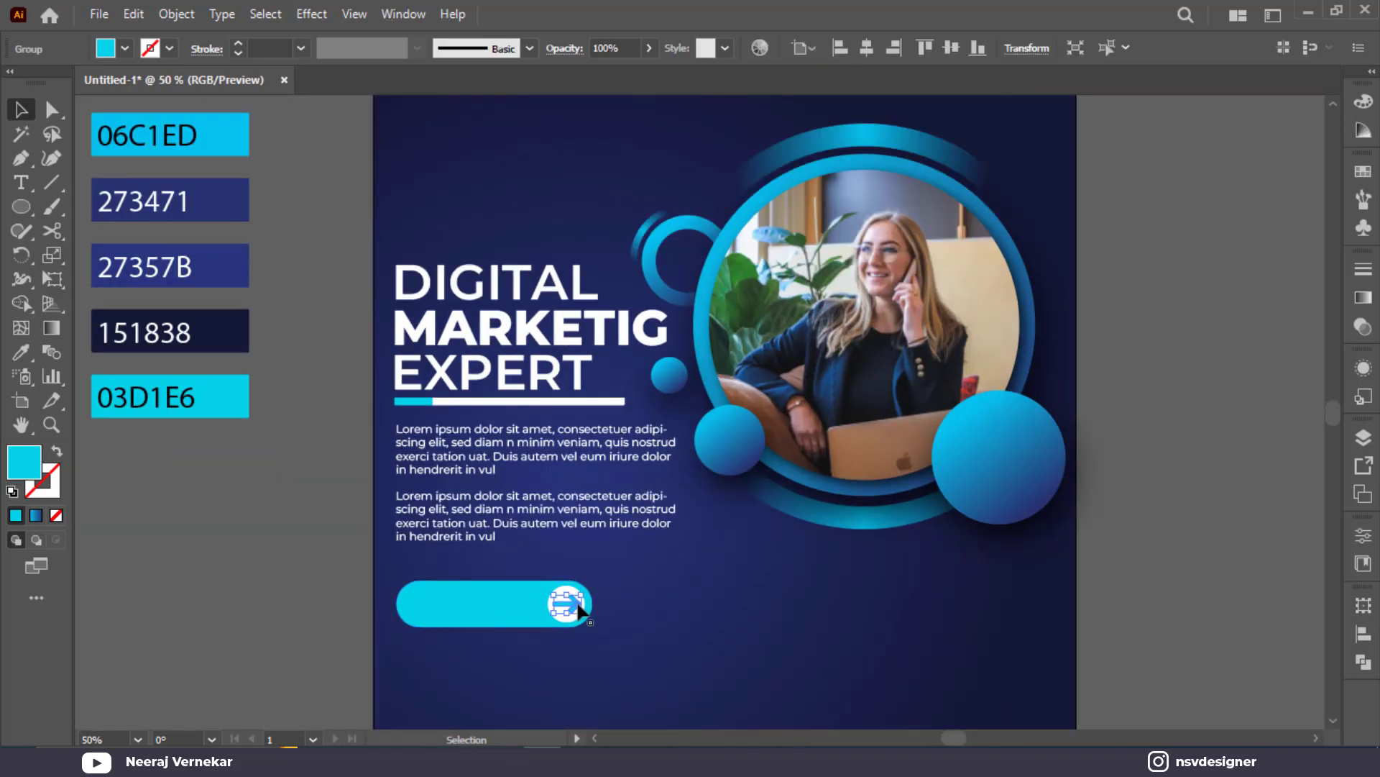
key(ctrl+1)
drag(581, 622, 857, 540)
click(664, 580)
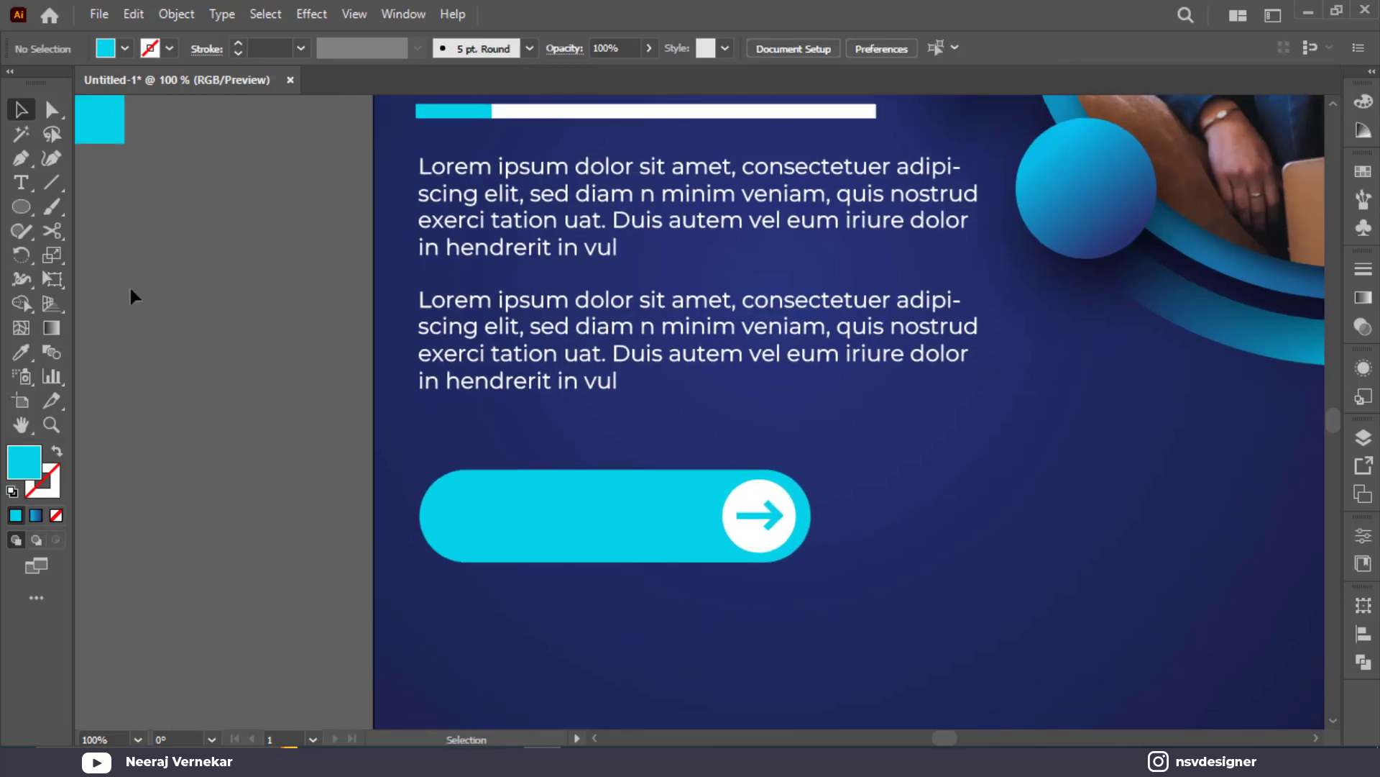
Add the text LEARN MORE below the pill button and set it in Montserrat Bold
click(25, 184)
click(521, 644)
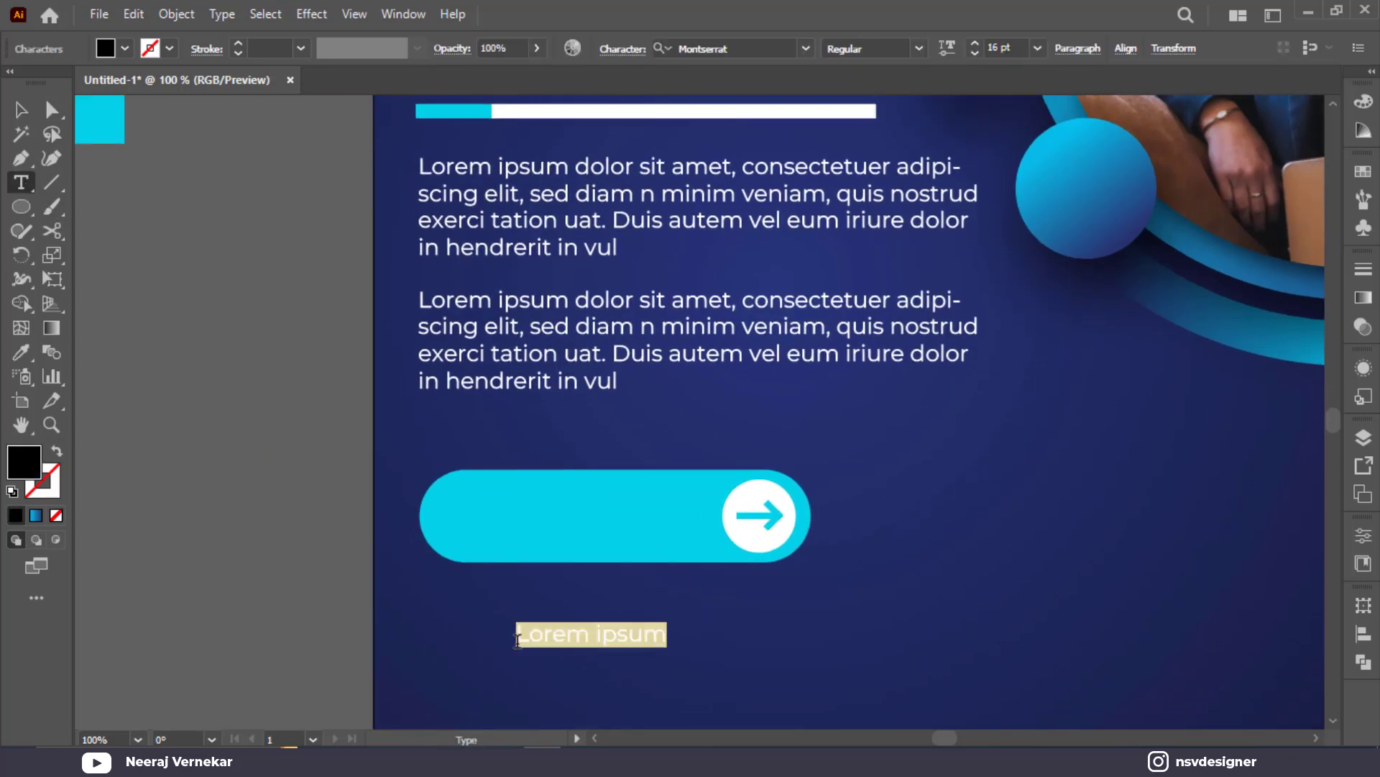
text(LK)
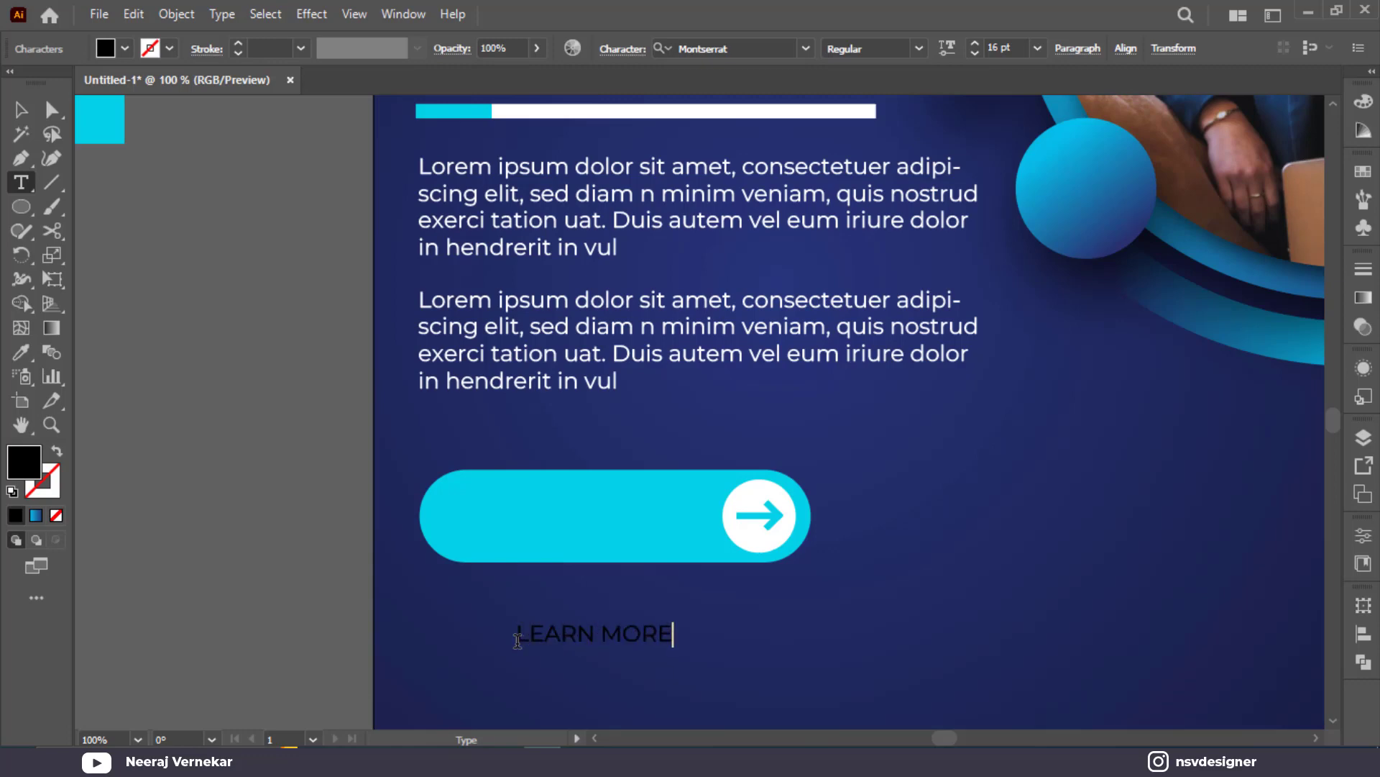
click(20, 110)
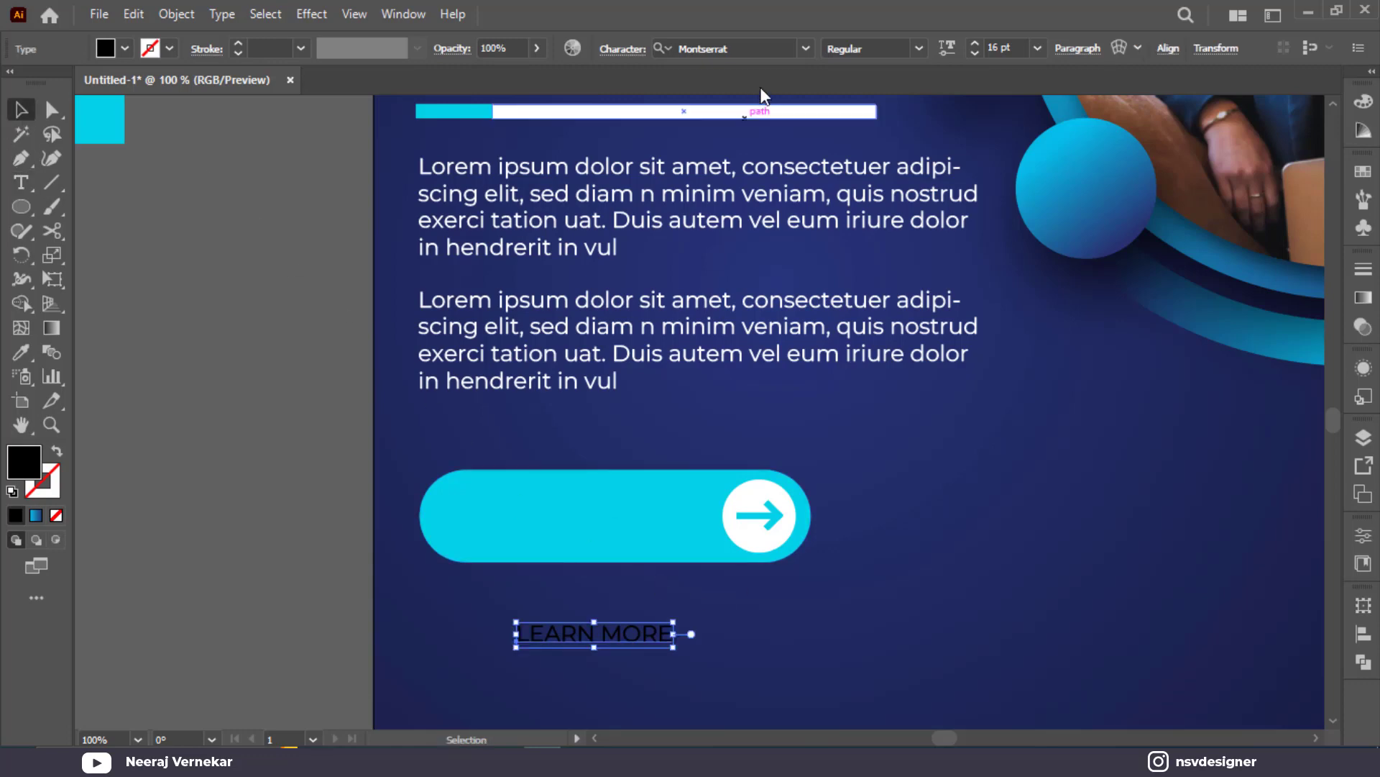
click(919, 48)
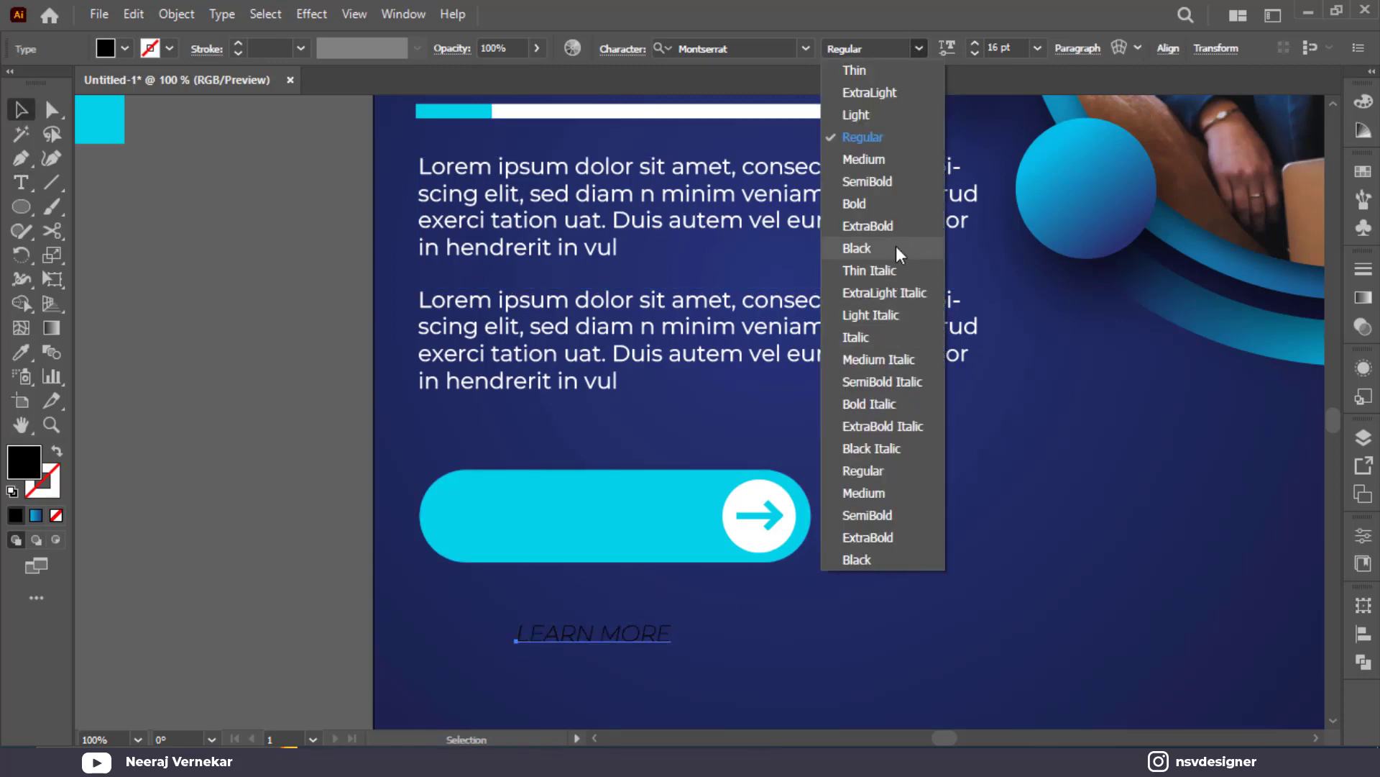
click(896, 204)
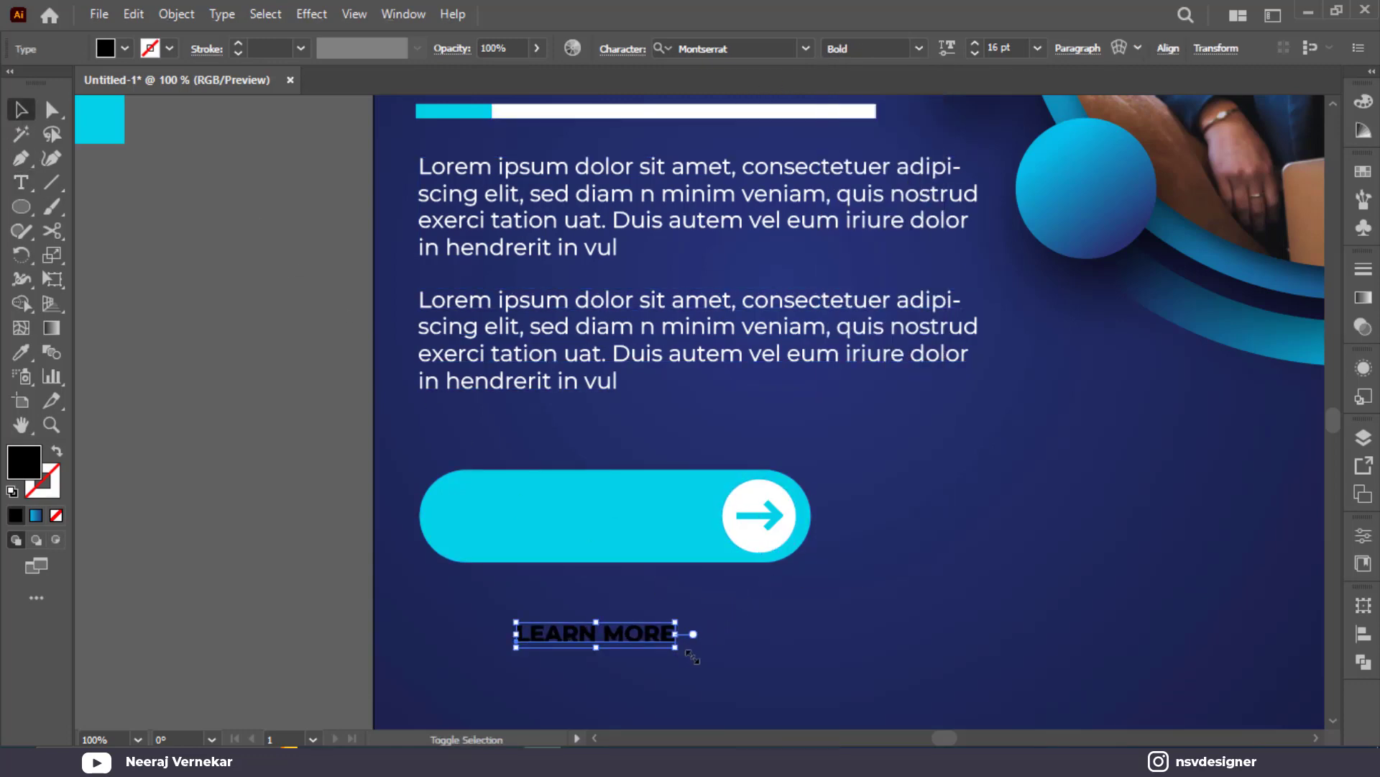
Enlarge LEARN MORE to about 25.6 pt on the pill beside the arrow and fill it with the 151838 swatch color
drag(693, 656, 665, 532)
key(ctrl+0)
key(i)
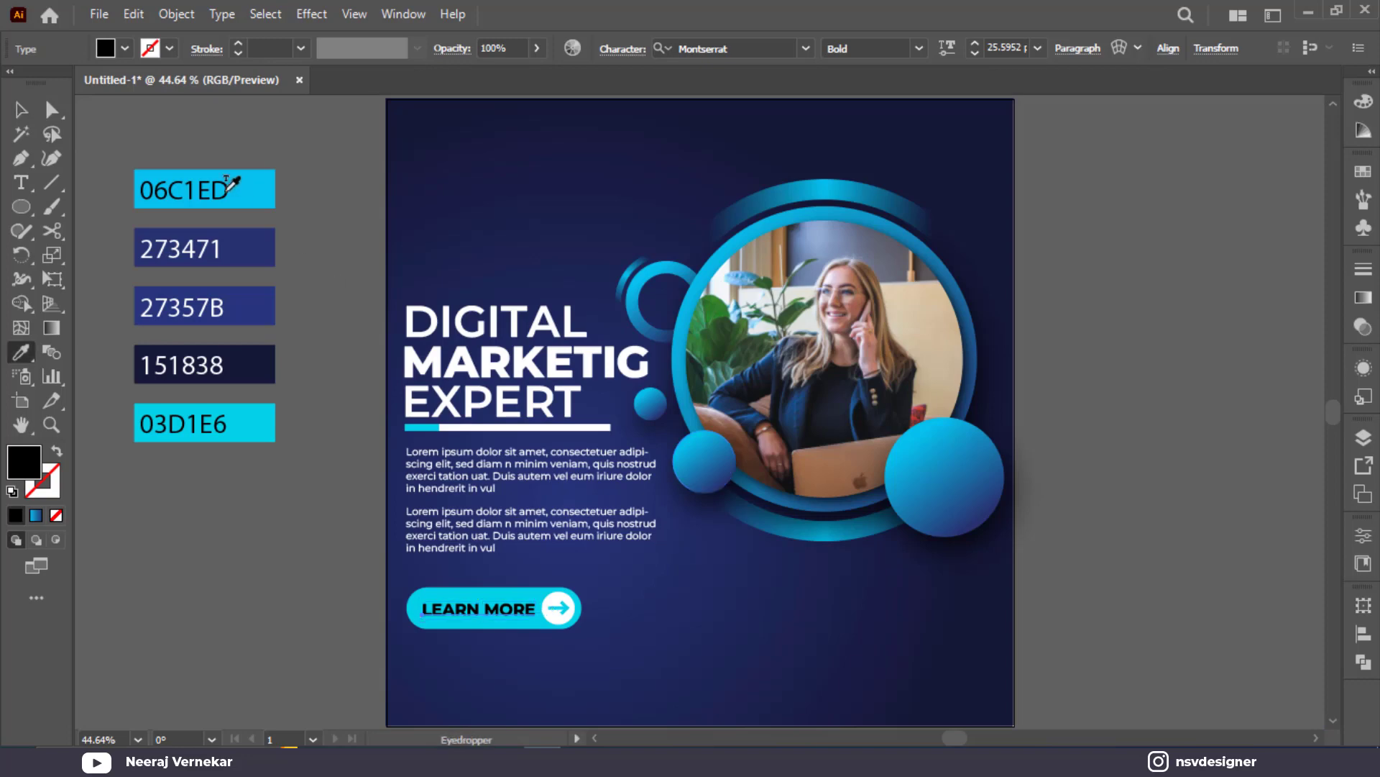
click(264, 360)
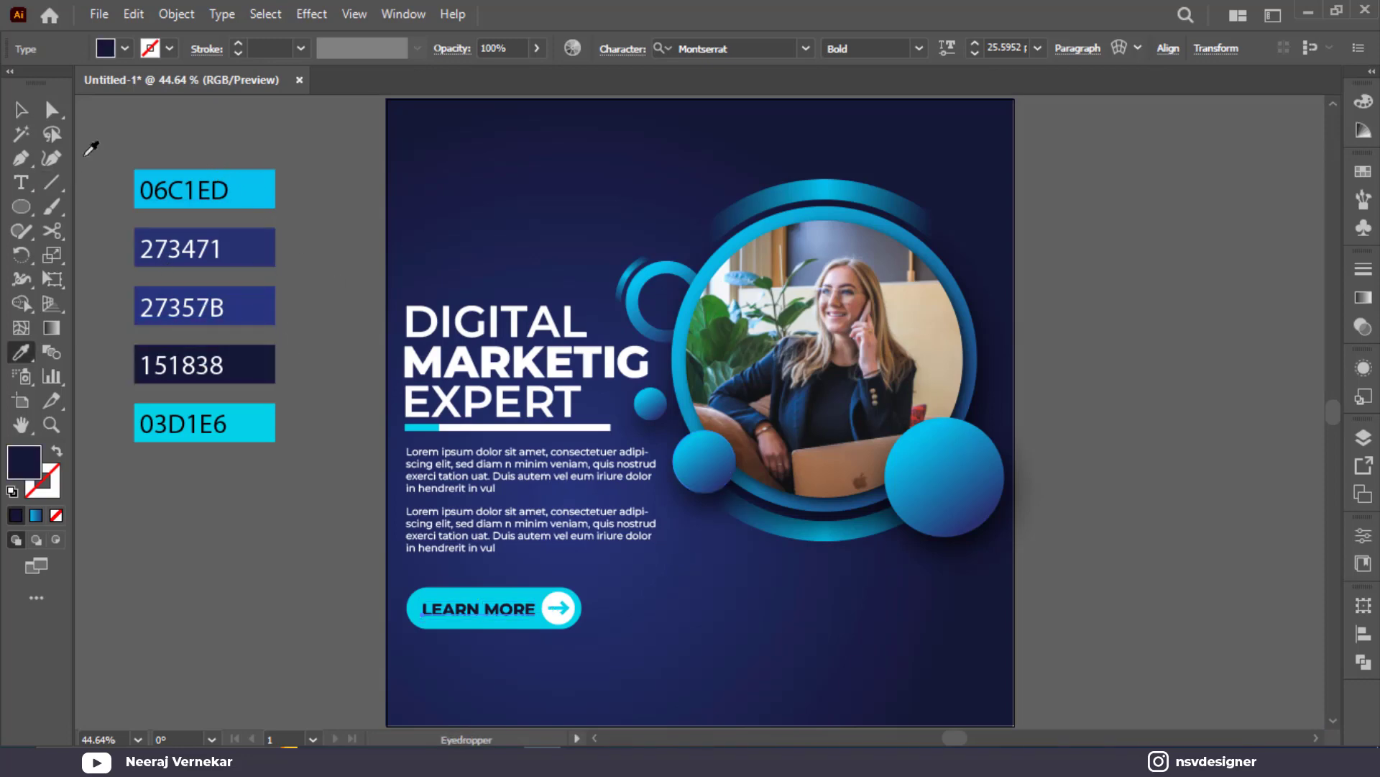
Draw a small hexagon in the artboard's upper-left corner, above the headline, and rotate it so its points face up and down
click(29, 113)
click(623, 672)
scroll(550, 648, down, 2)
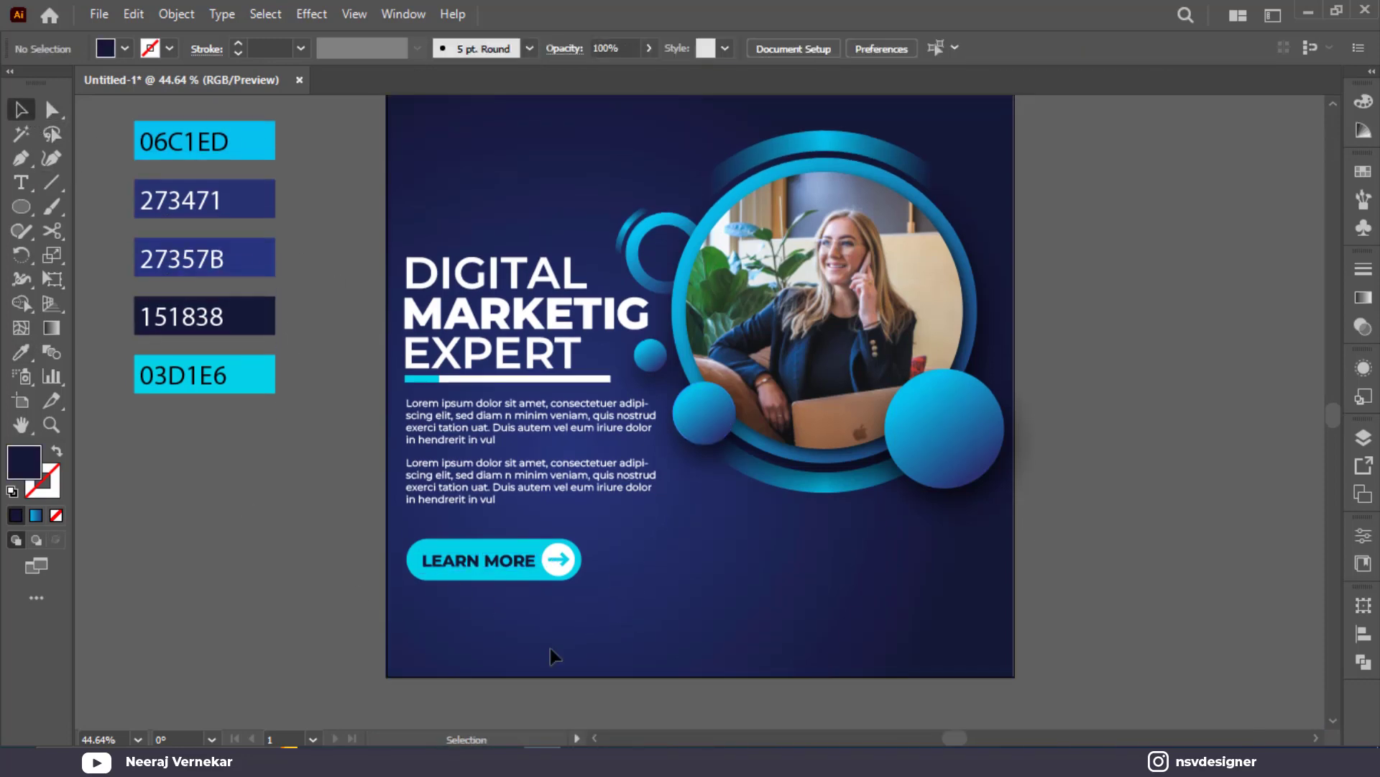
scroll(565, 394, up, 1)
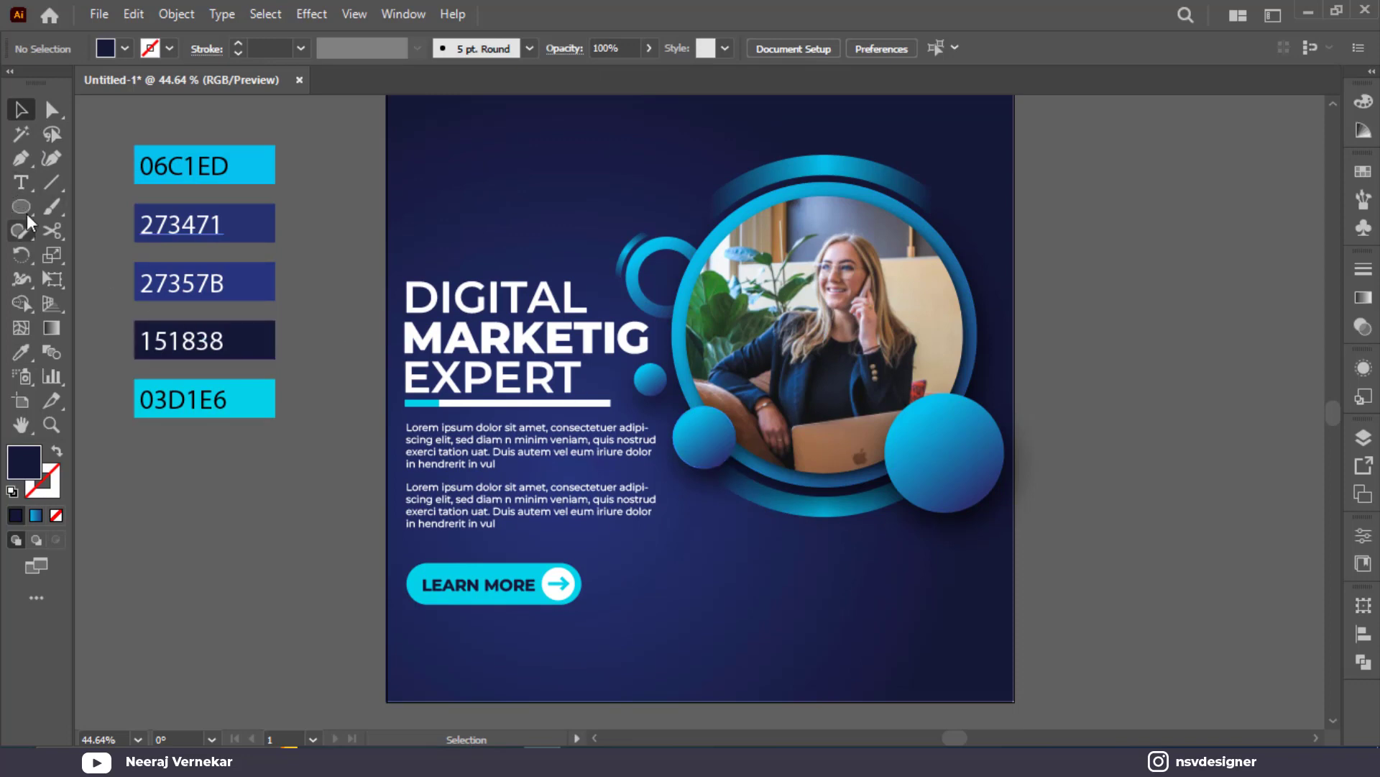
drag(27, 213, 119, 280)
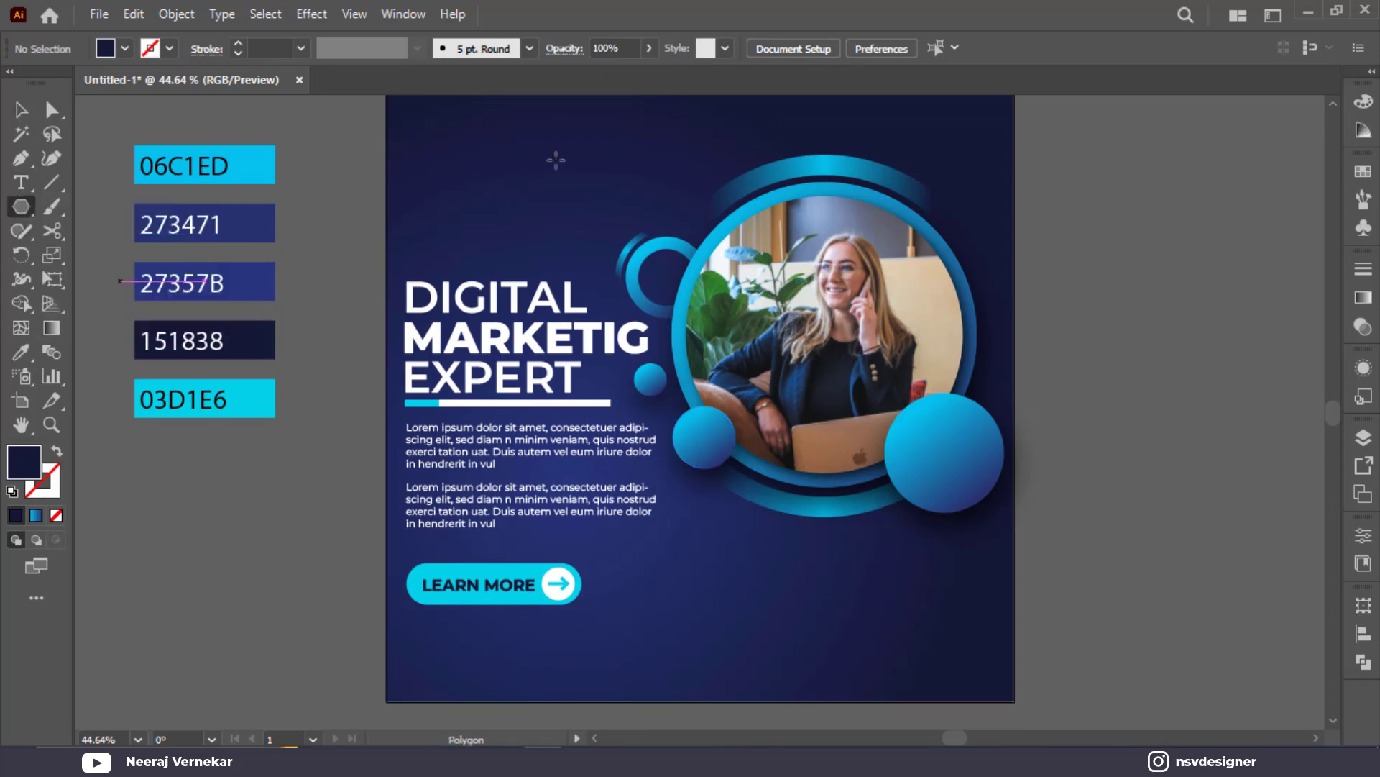
scroll(460, 177, up, 2)
drag(428, 179, 454, 200)
key(v)
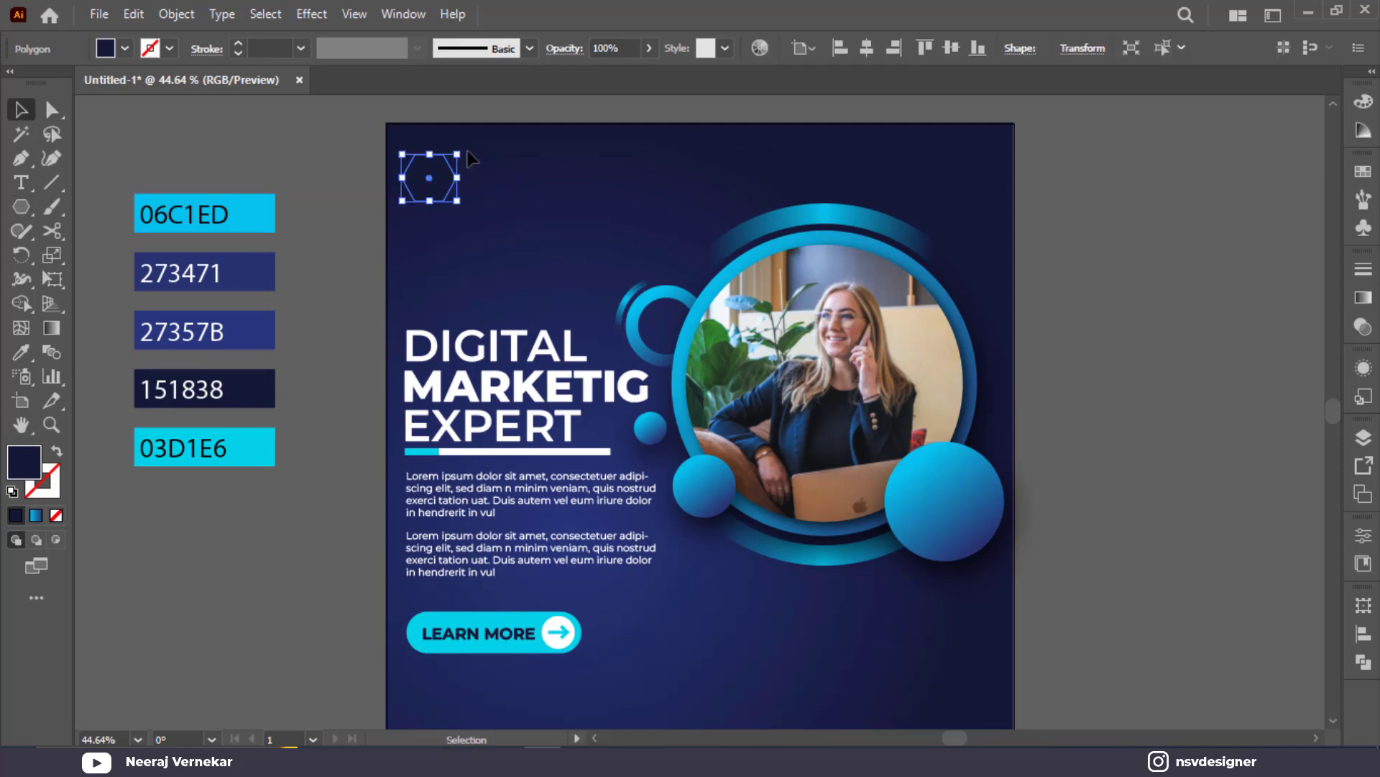
drag(464, 150, 462, 203)
scroll(360, 189, up, 3)
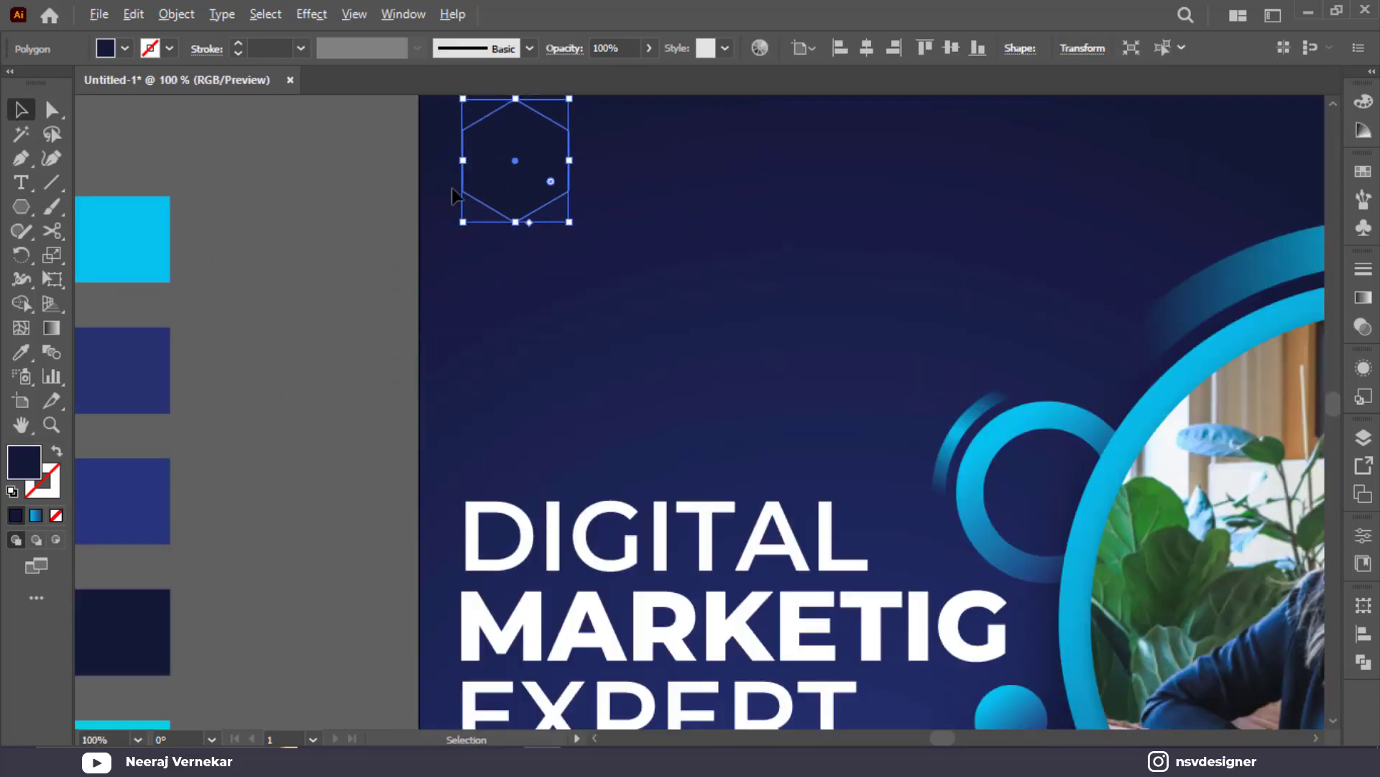
Fill the hexagon with the bright cyan 06C1ED swatch color
scroll(532, 216, up, 3)
click(637, 226)
click(516, 233)
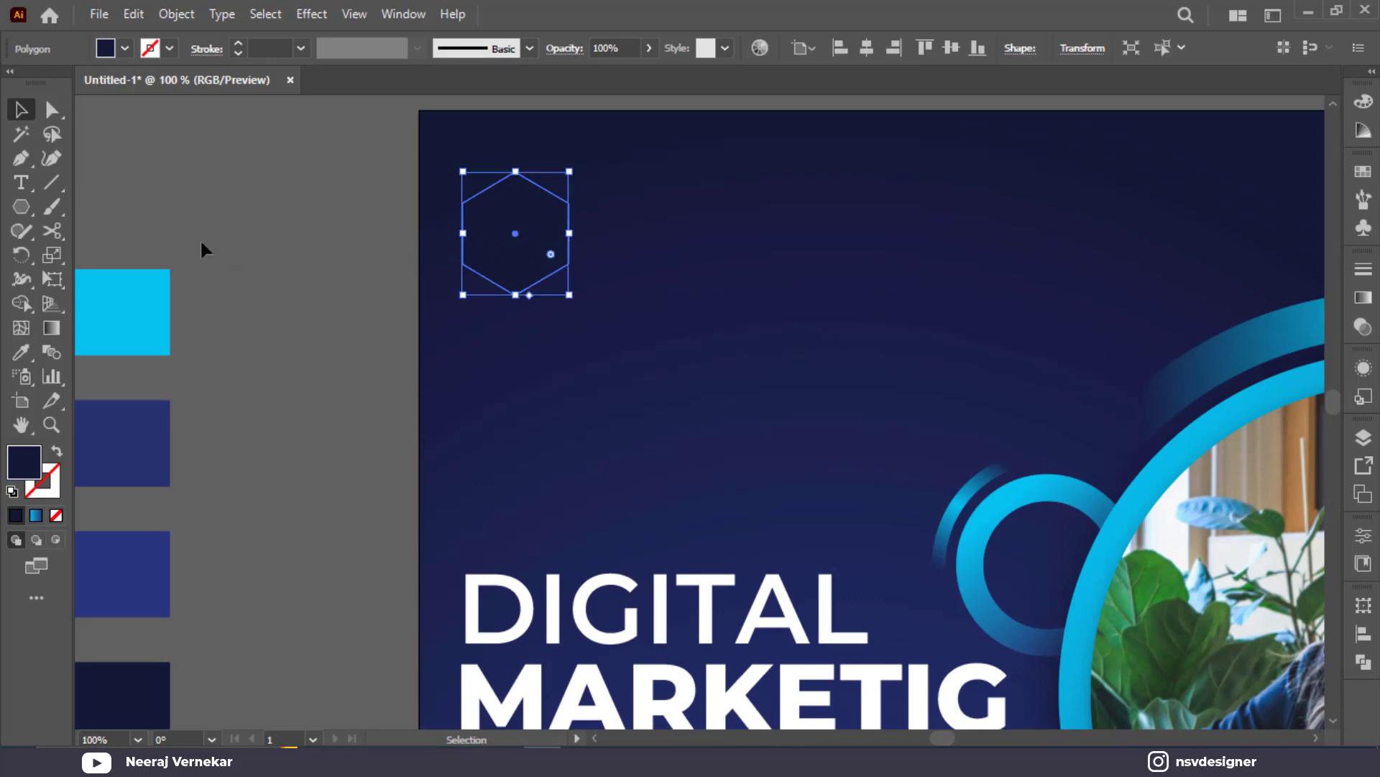
key(i)
click(154, 299)
click(17, 109)
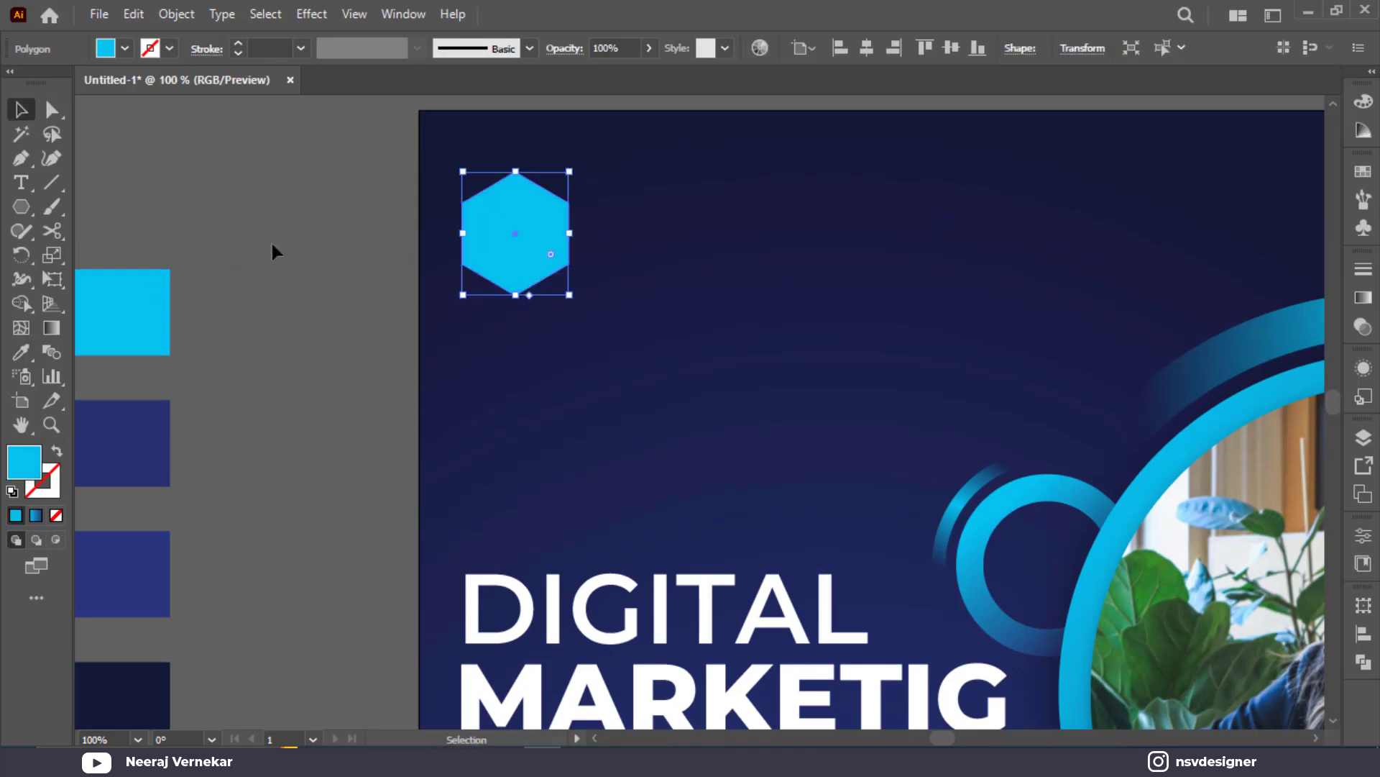